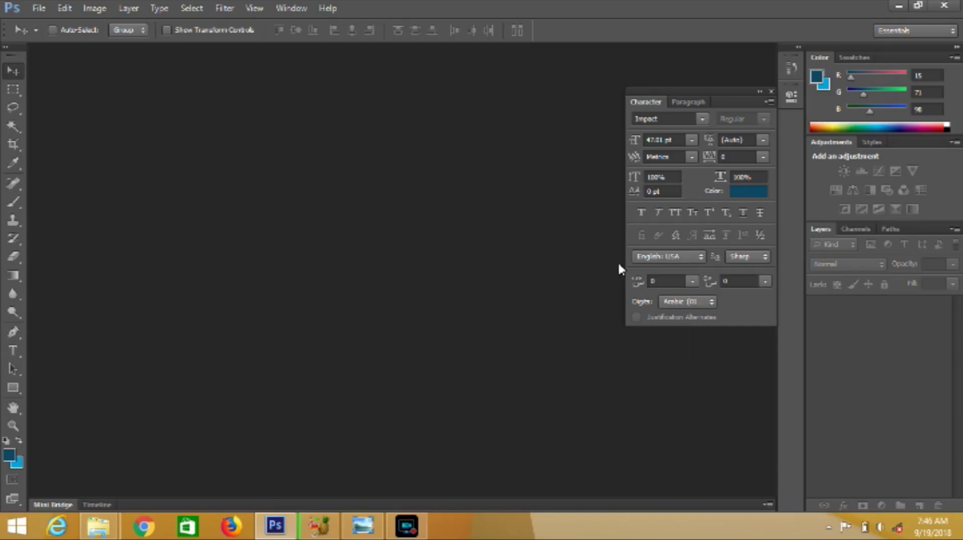
Create 'Food Menu Tri-fold Template' from the A4 preset in CMYK Color, then fit it in view
left_click(42, 7)
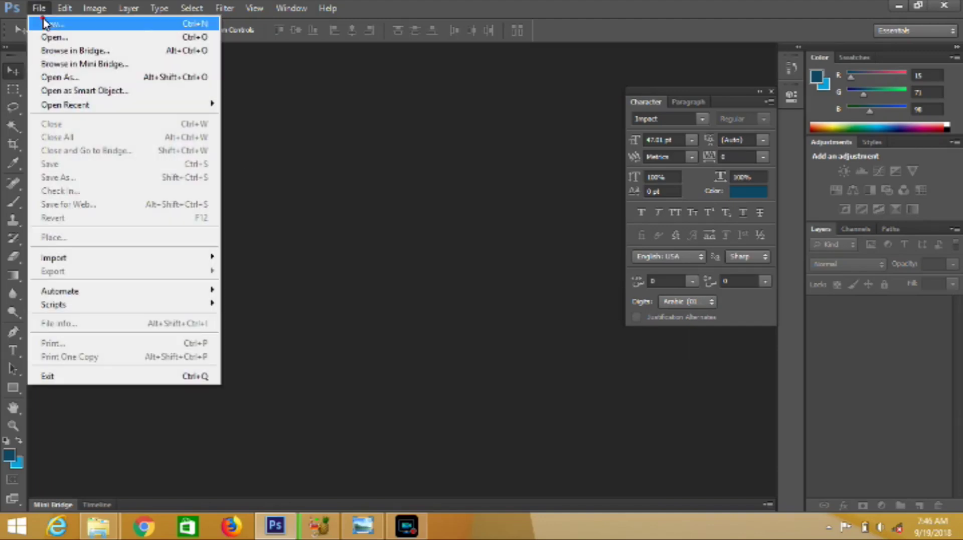
left_click(43, 17)
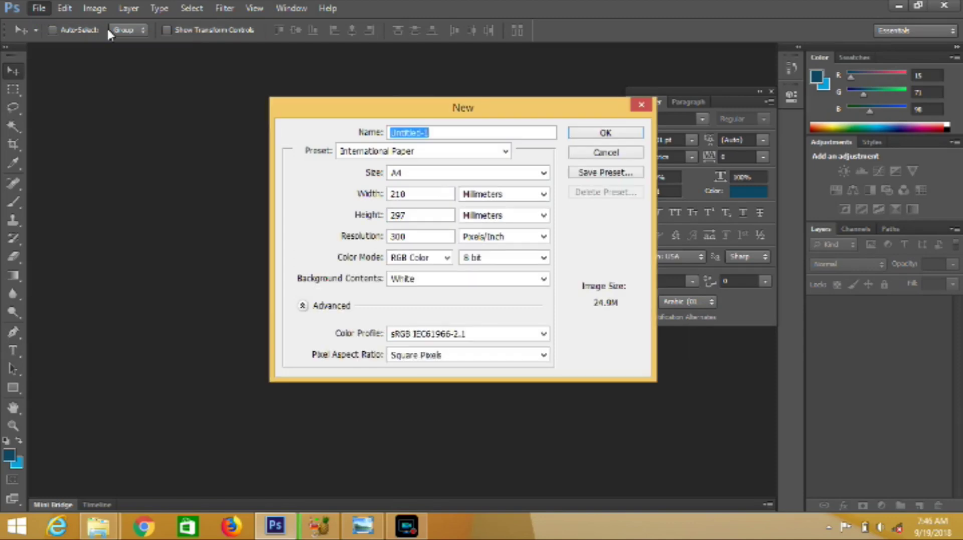
type("Food Menu Tri-fold Template")
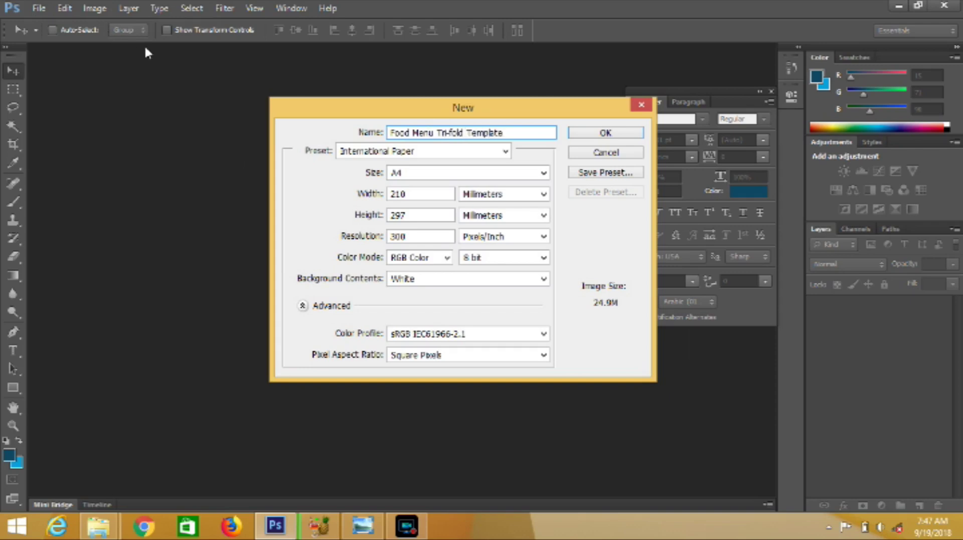
left_click_drag(426, 218, 374, 229)
left_click_drag(428, 196, 395, 200)
left_click(435, 256)
left_click(412, 306)
left_click(607, 133)
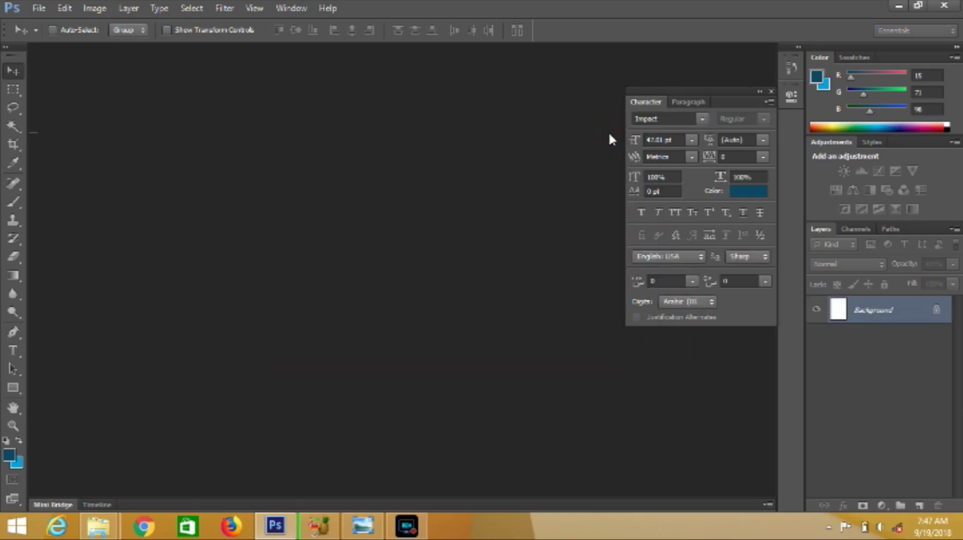
key("ctrl+minus")
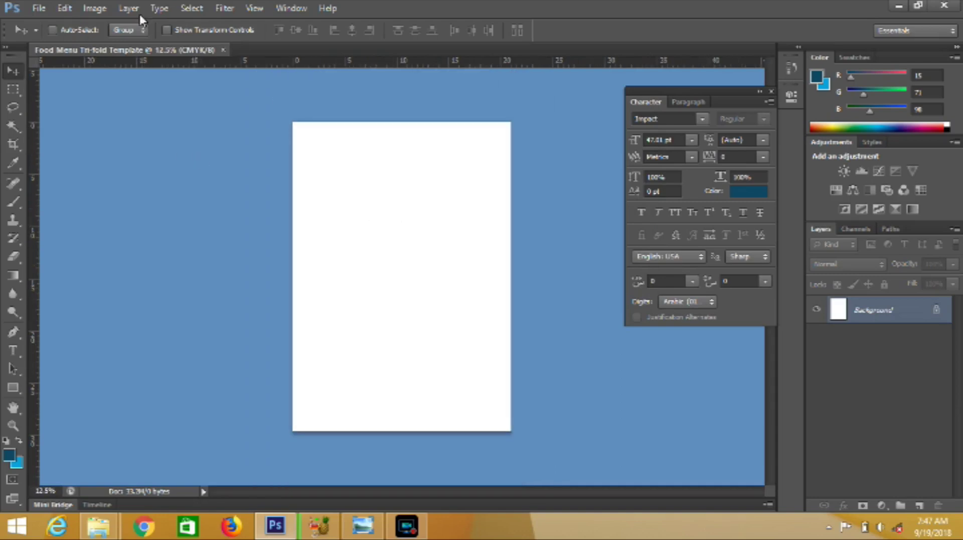
Rotate the page 90° counter-clockwise to landscape and add a vertical guide at 3.8976 in
left_click(94, 8)
mouse_move(120, 136)
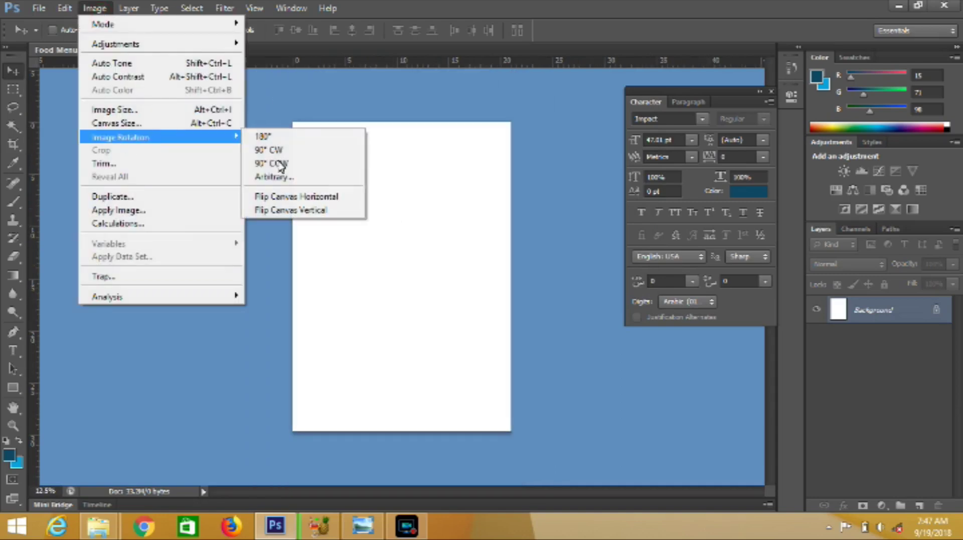
left_click(280, 165)
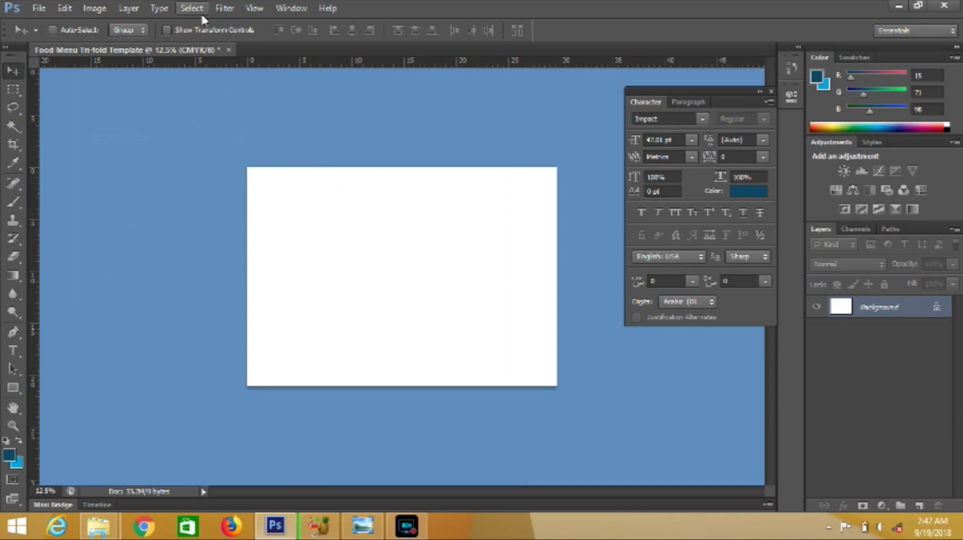
left_click(251, 10)
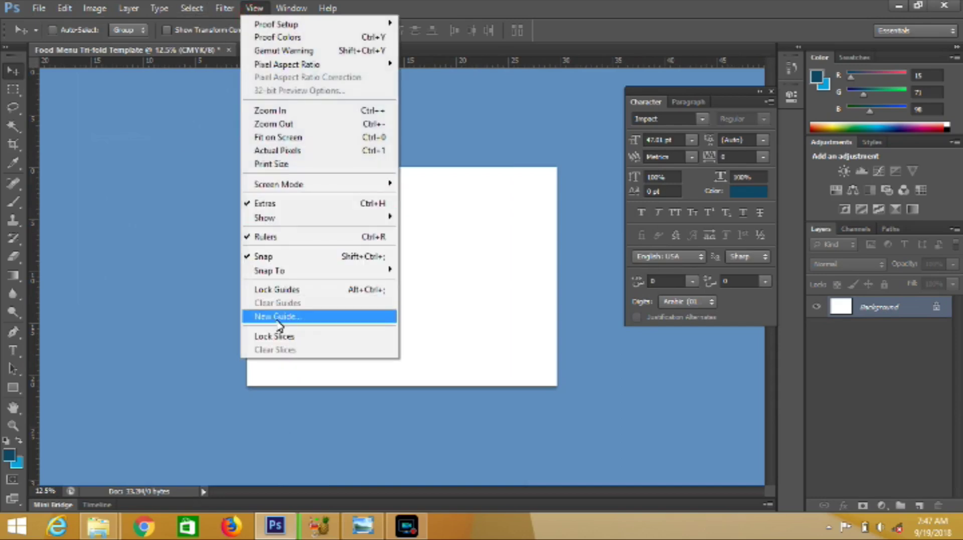
left_click(278, 319)
type("3.8976in")
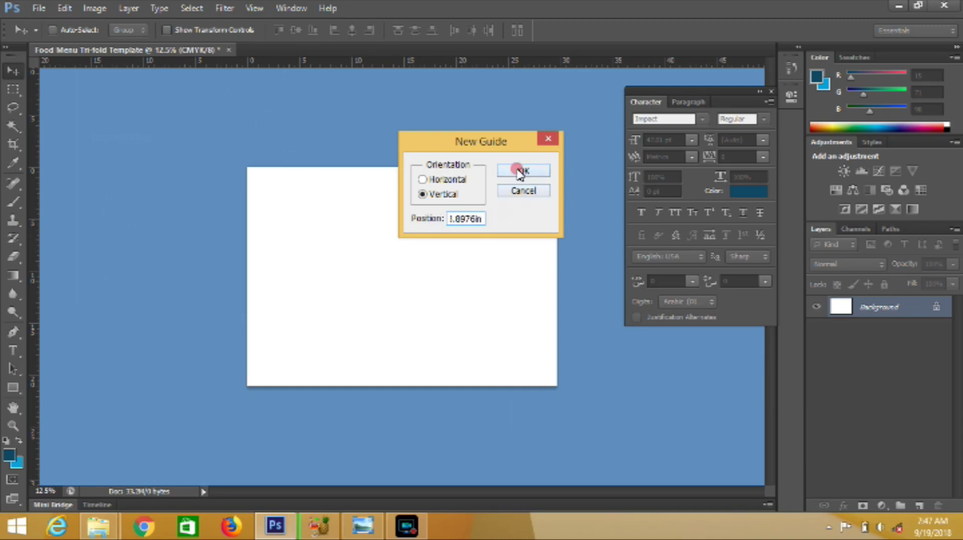
left_click(522, 170)
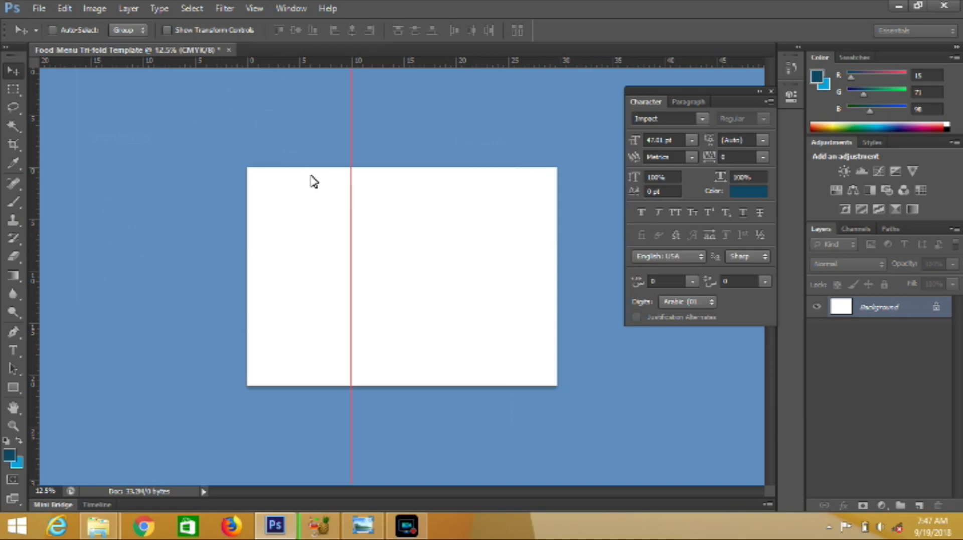
Add a second vertical guide at 7.7953 in and zoom in on the page
left_click(259, 9)
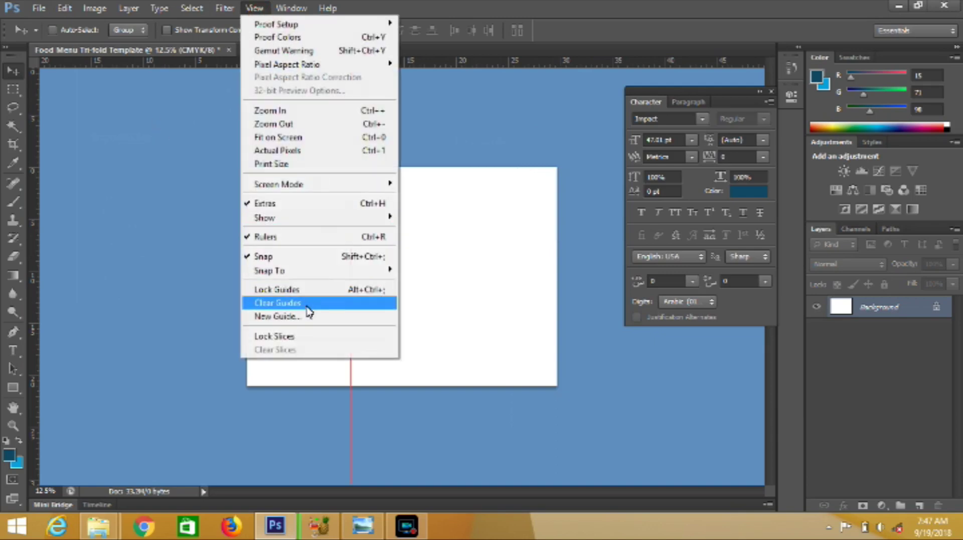
left_click(291, 316)
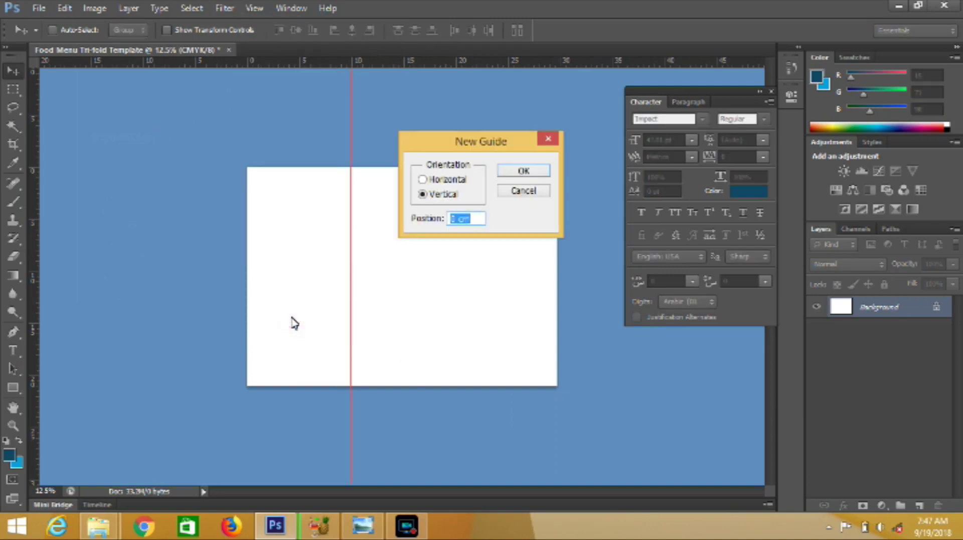
type("7953")
type("in")
left_click(523, 171)
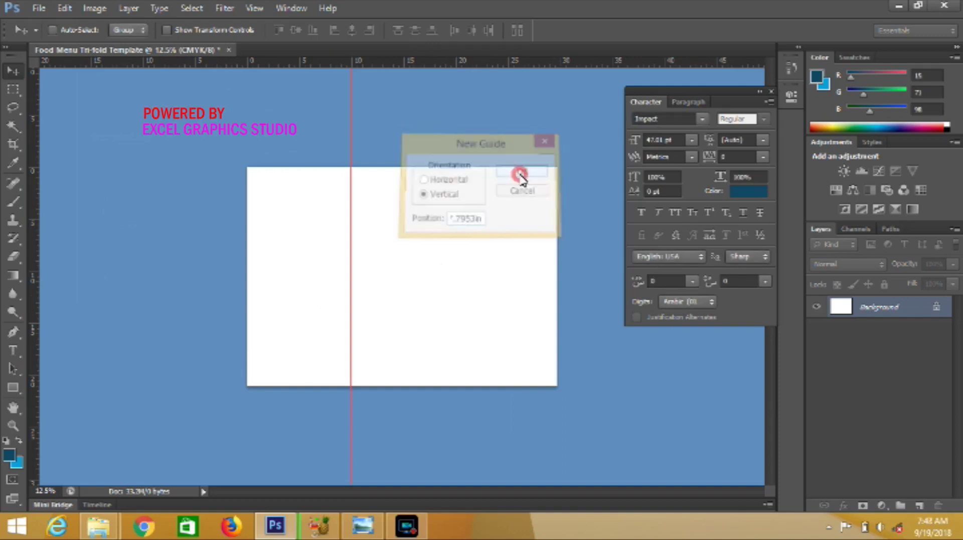
key("ctrl+plus")
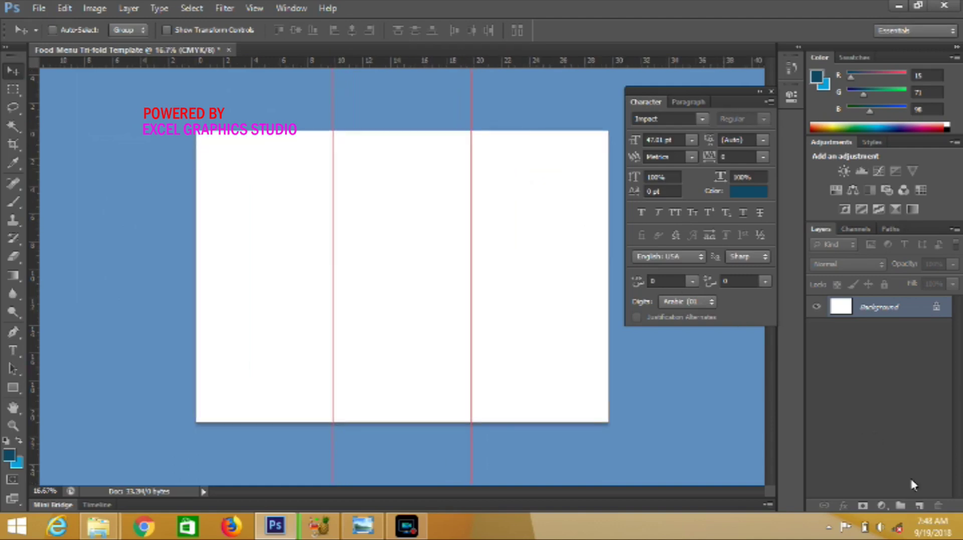
On a new layer, draw a page-sized rectangle filled with dark grey
left_click(919, 507)
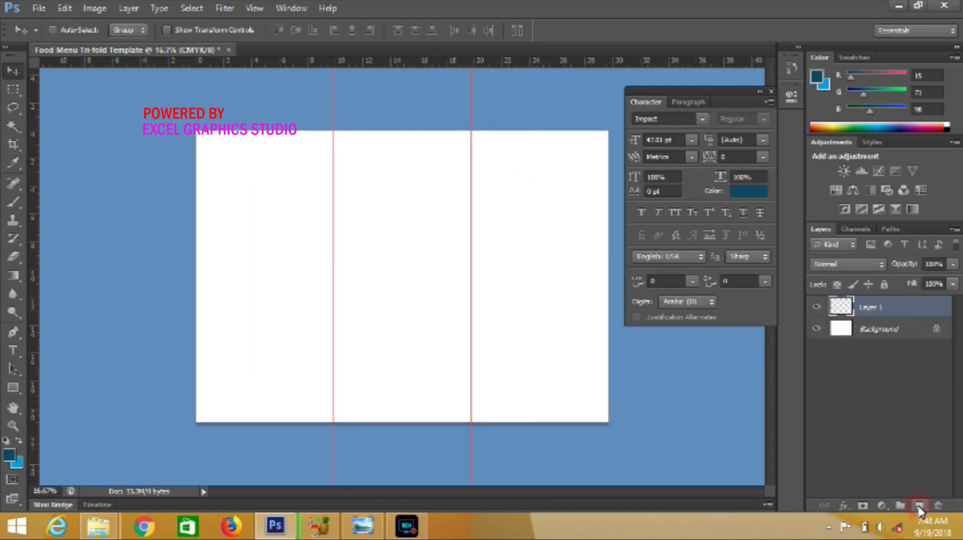
left_click(13, 388)
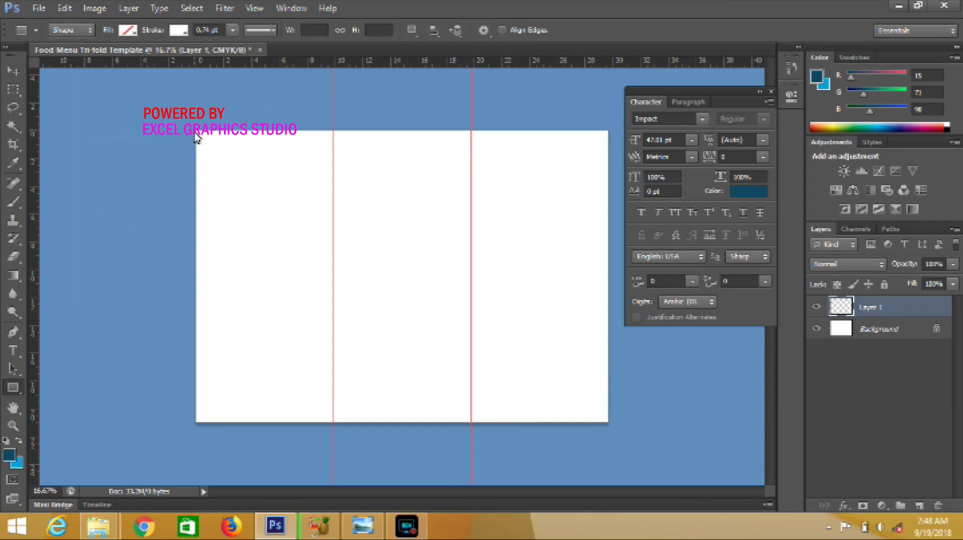
left_click_drag(195, 134, 619, 432)
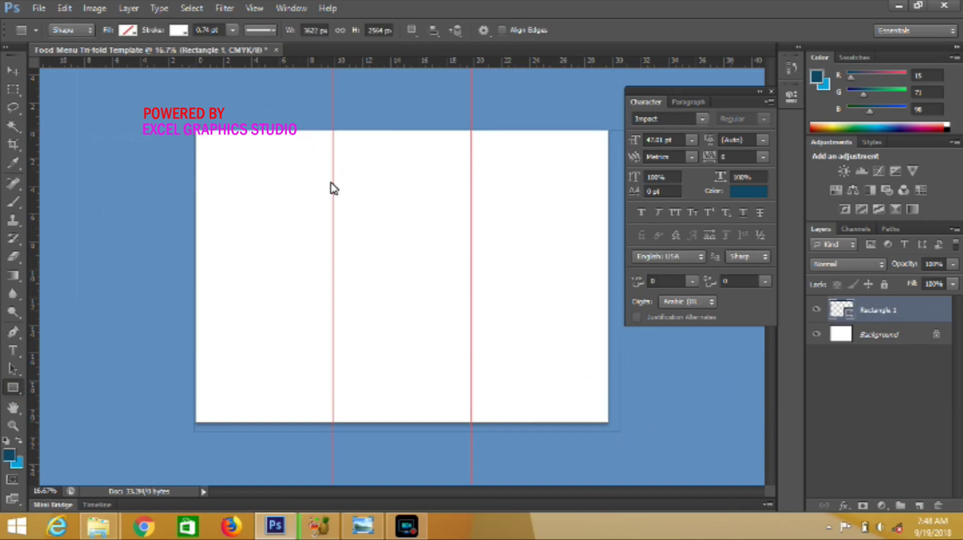
left_click(128, 31)
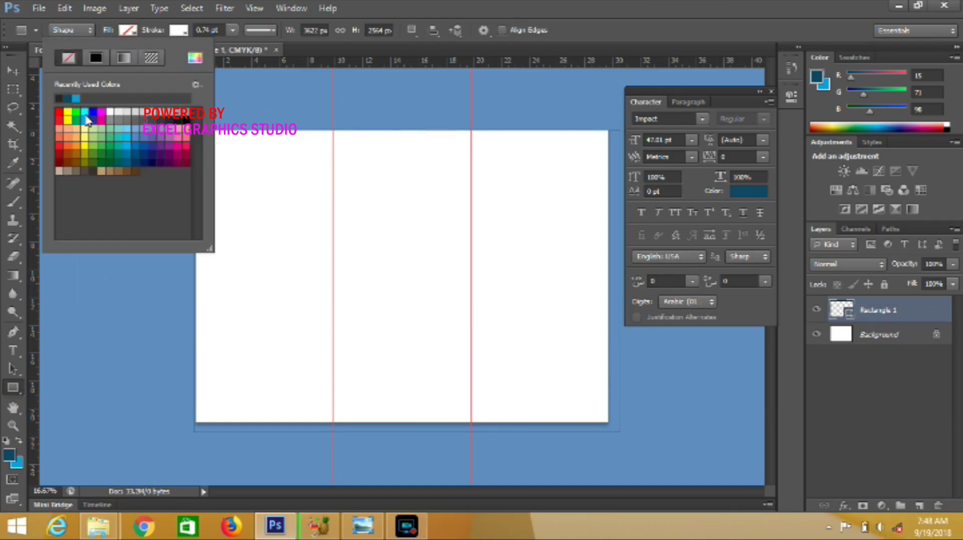
left_click(96, 57)
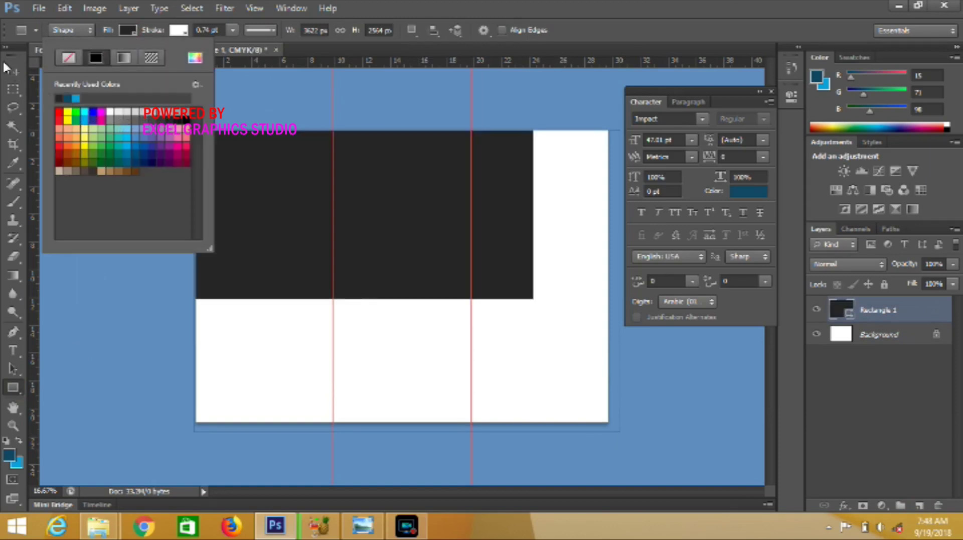
left_click(13, 70)
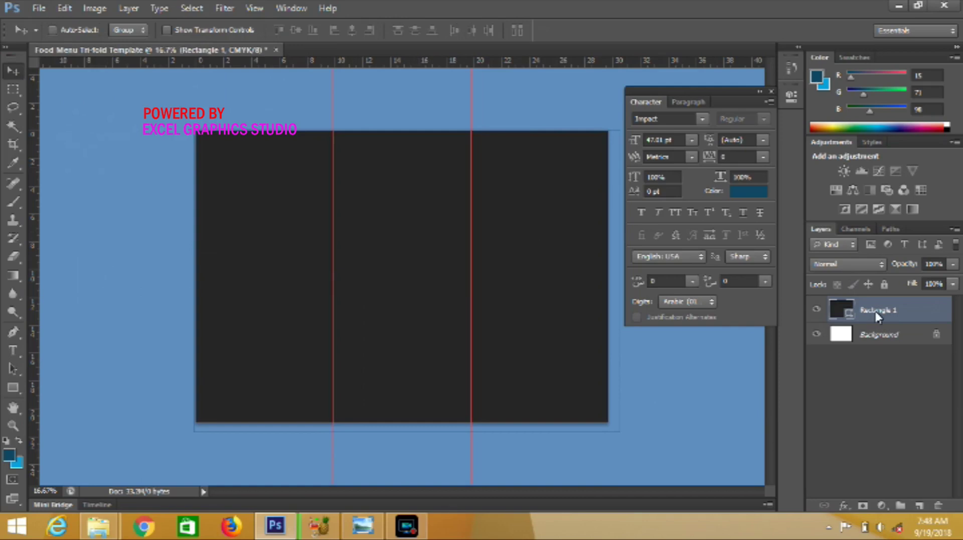
Add another empty layer above the dark rectangle
left_click(919, 505)
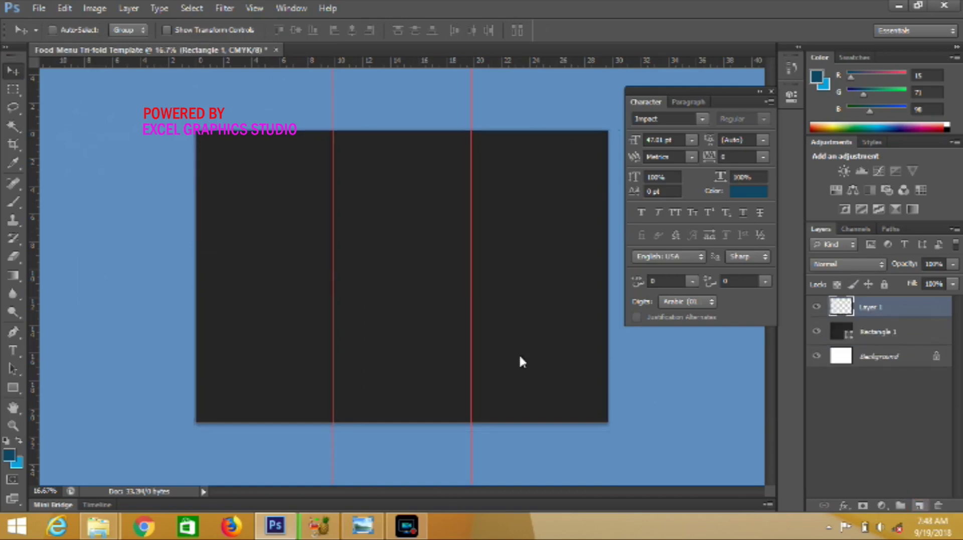
left_click(13, 388)
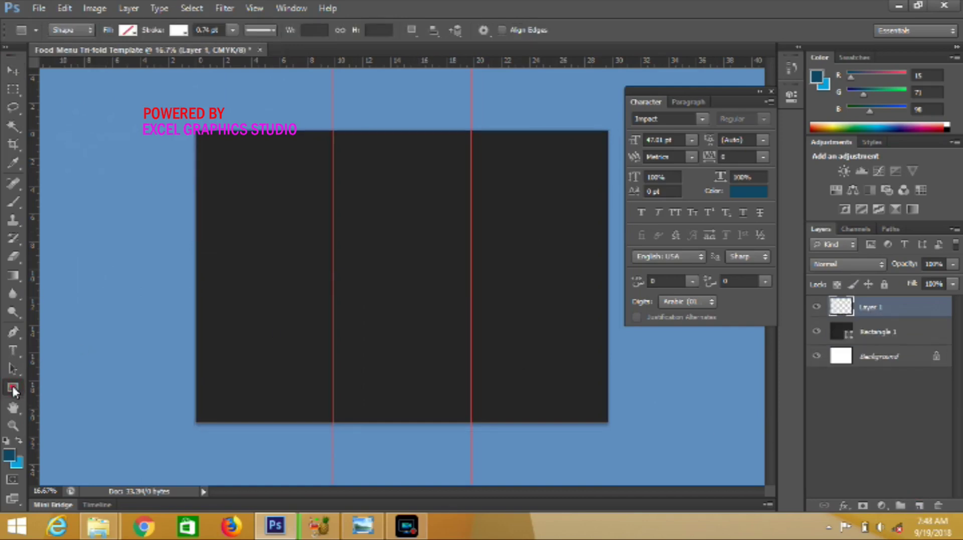
right_click(14, 391)
Draw a red-filled circle and move it to the page's top-left corner
left_click(68, 419)
left_click_drag(207, 145, 329, 269)
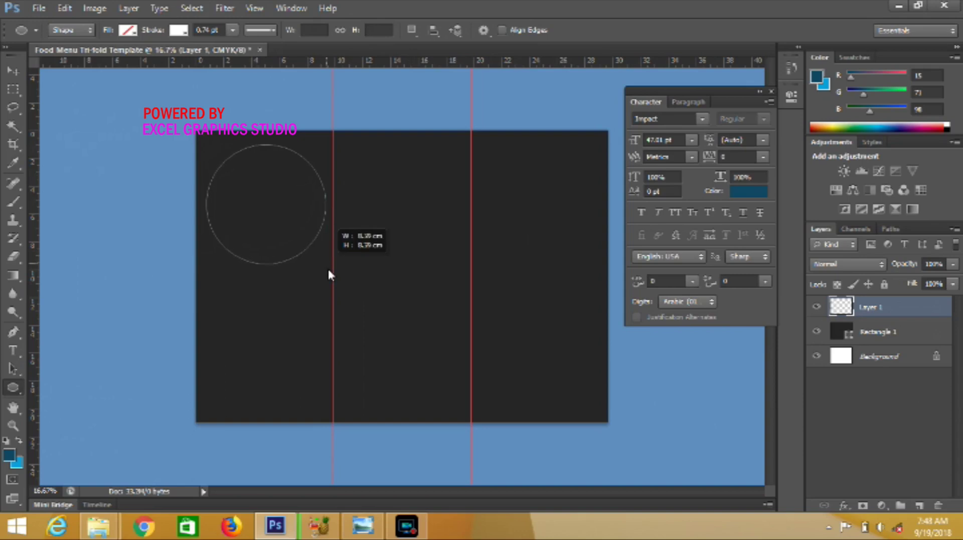
left_click(14, 71)
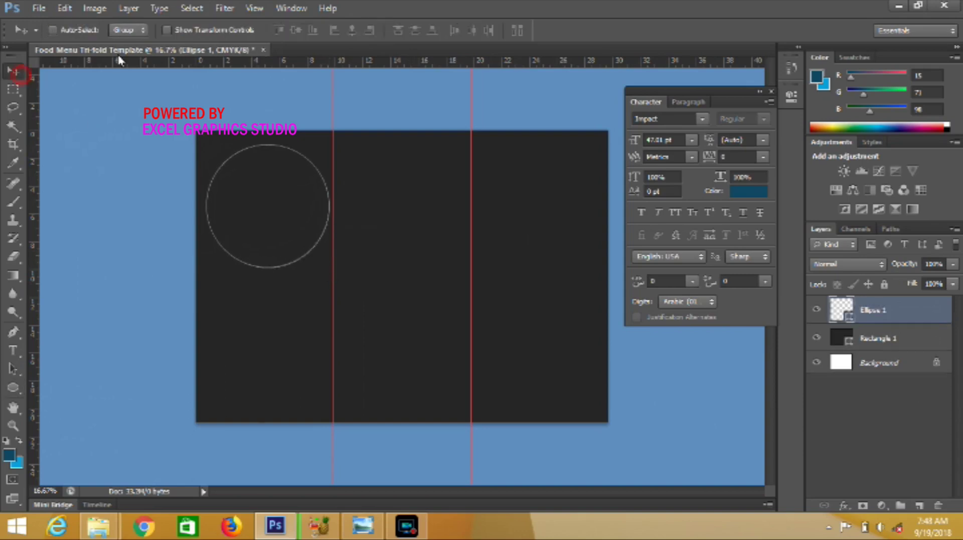
left_click(15, 387)
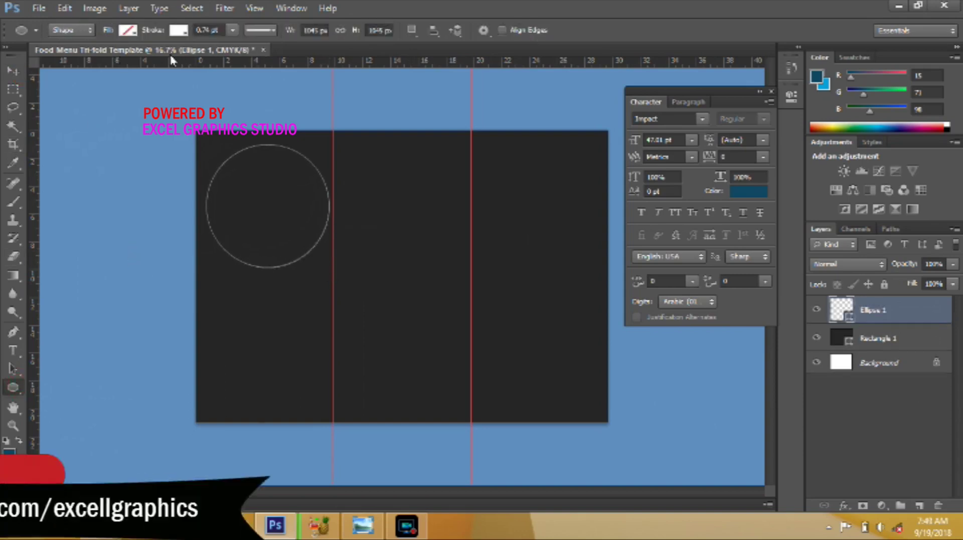
left_click(128, 30)
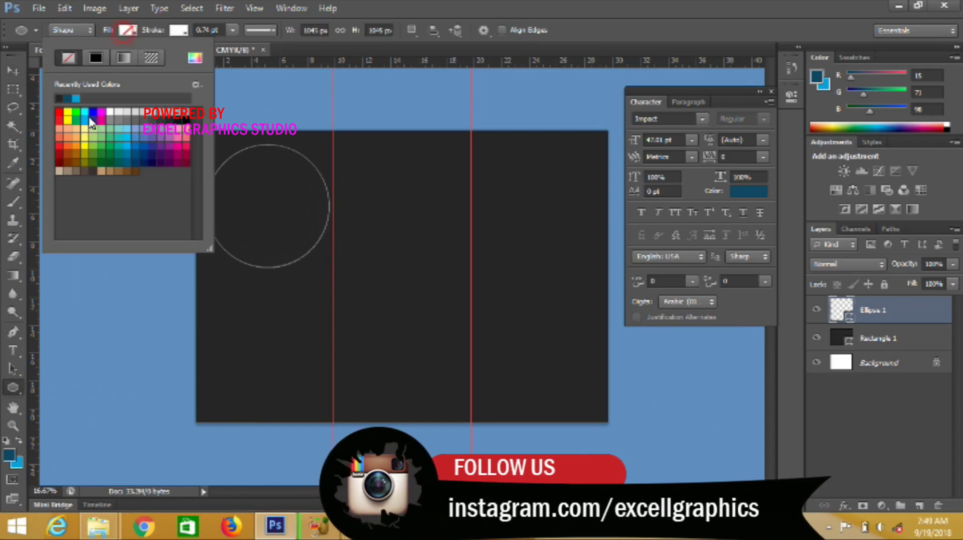
left_click(59, 113)
key("v")
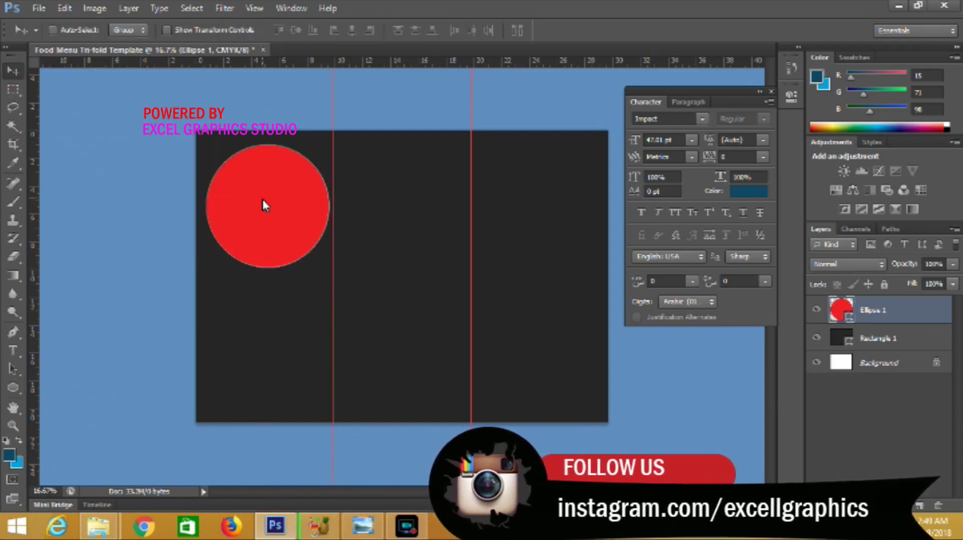
left_click_drag(258, 189, 241, 158)
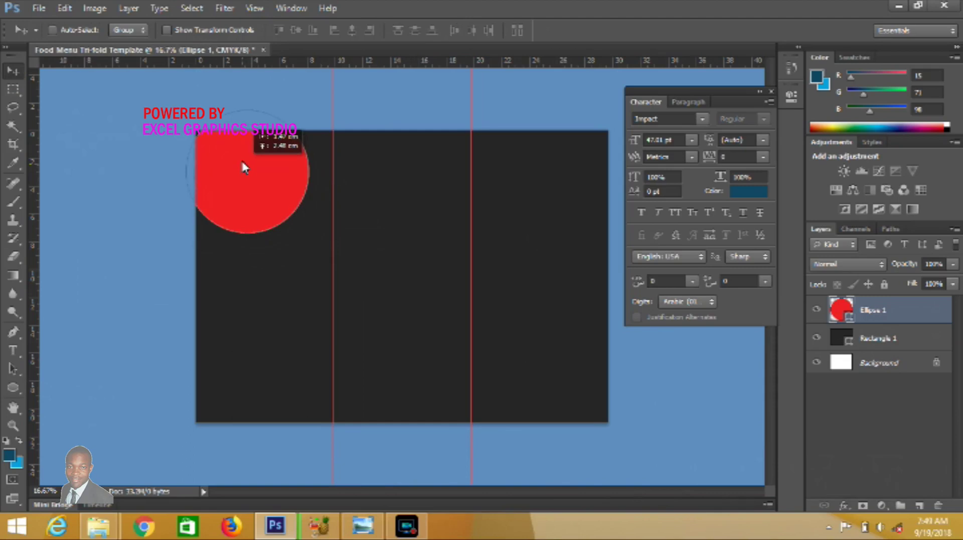
Enlarge the red circle to about 117% with Free Transform and nudge it right
left_click(64, 8)
left_click(162, 257)
left_click_drag(312, 234, 323, 248)
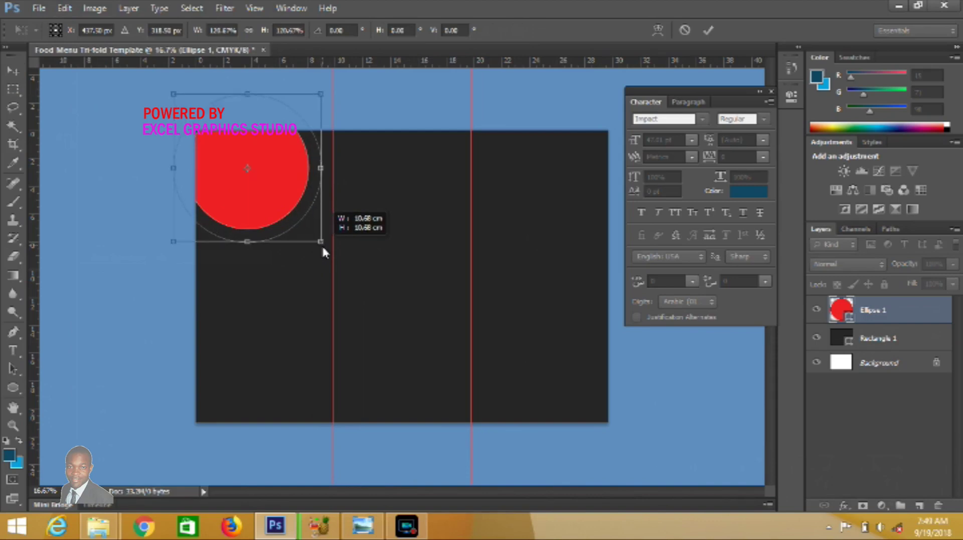
key("shift+Right")
key("shift+Right")
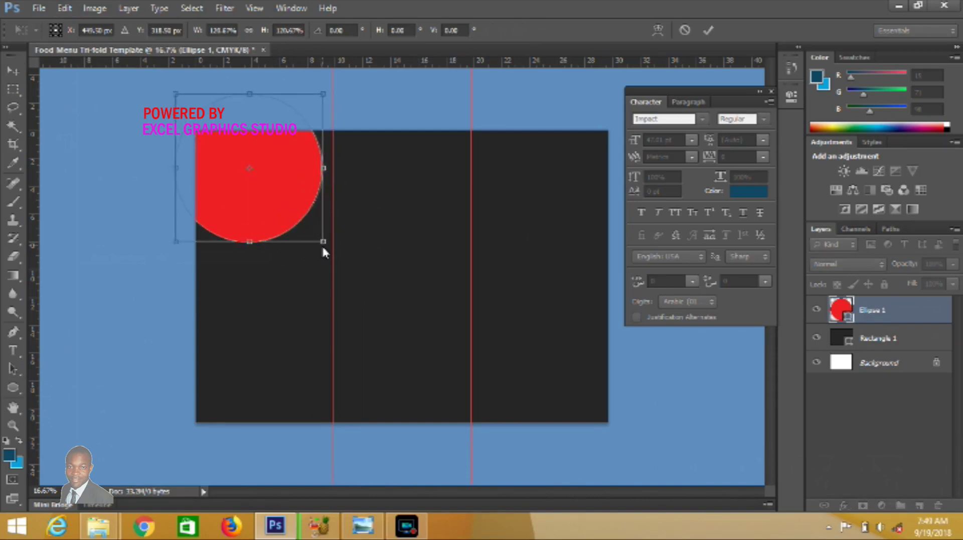
left_click(707, 31)
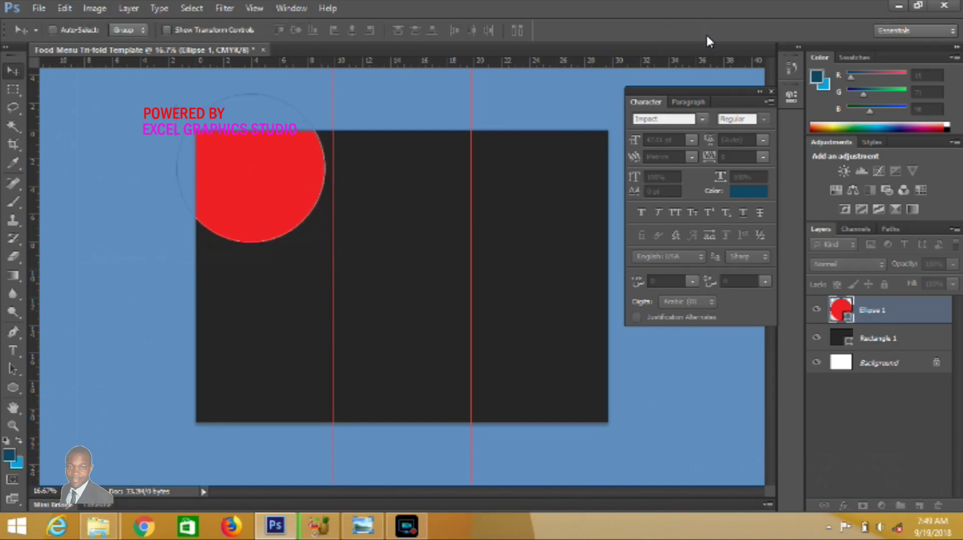
Duplicate the circle as Ellipse 1 copy and shrink the copy slightly
right_click(875, 317)
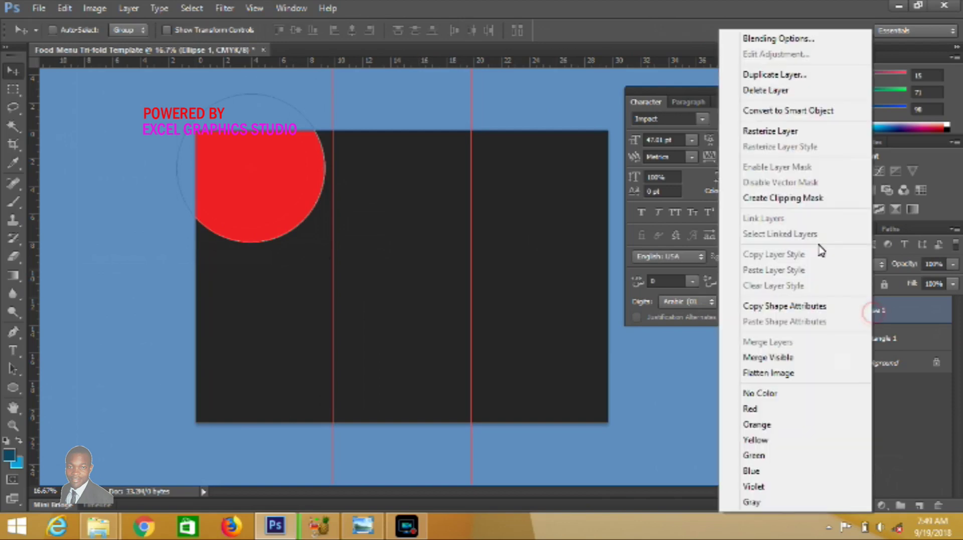
left_click(795, 80)
left_click(599, 160)
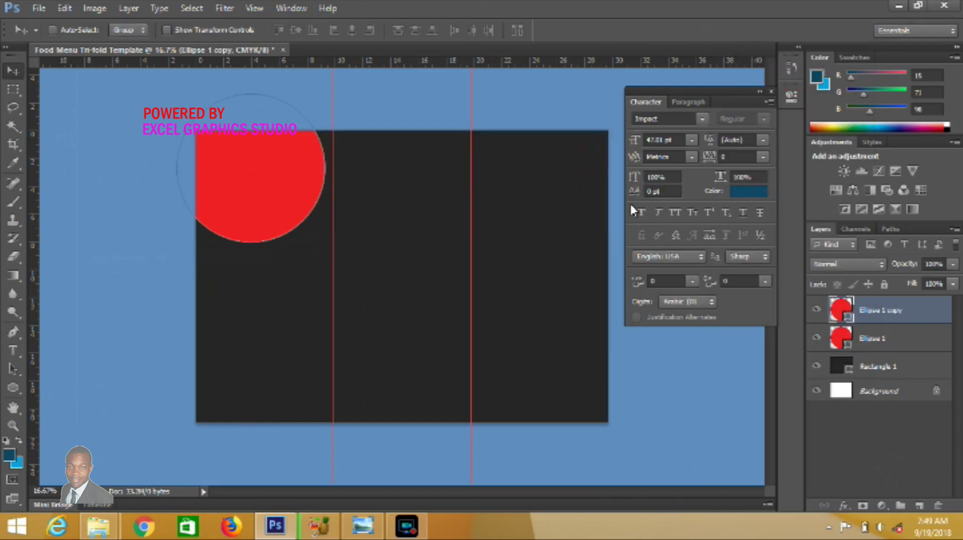
left_click(64, 8)
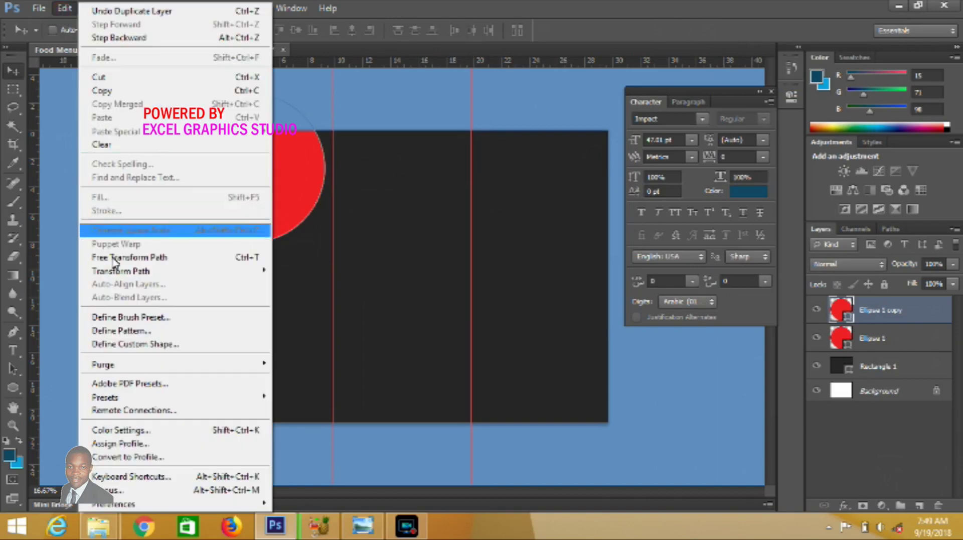
left_click(129, 257)
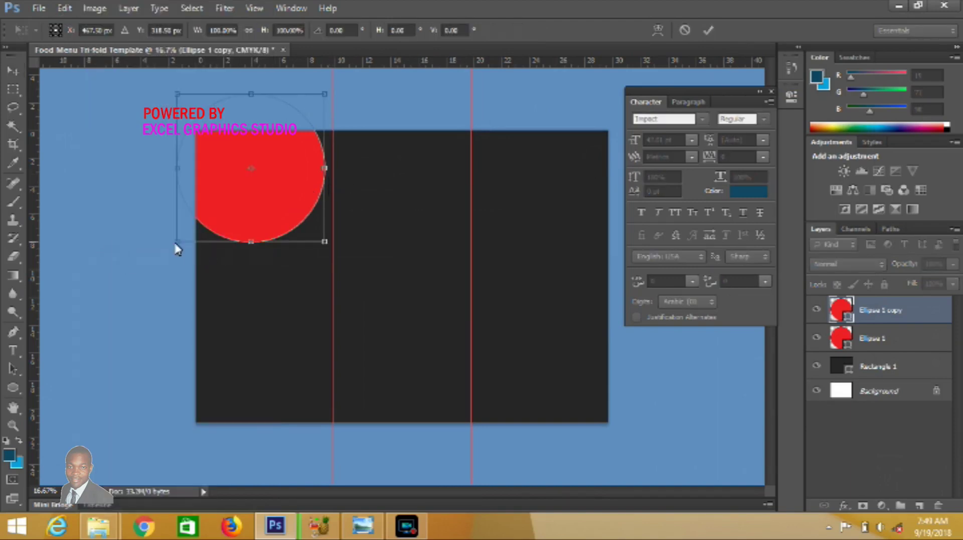
left_click_drag(176, 241, 181, 240)
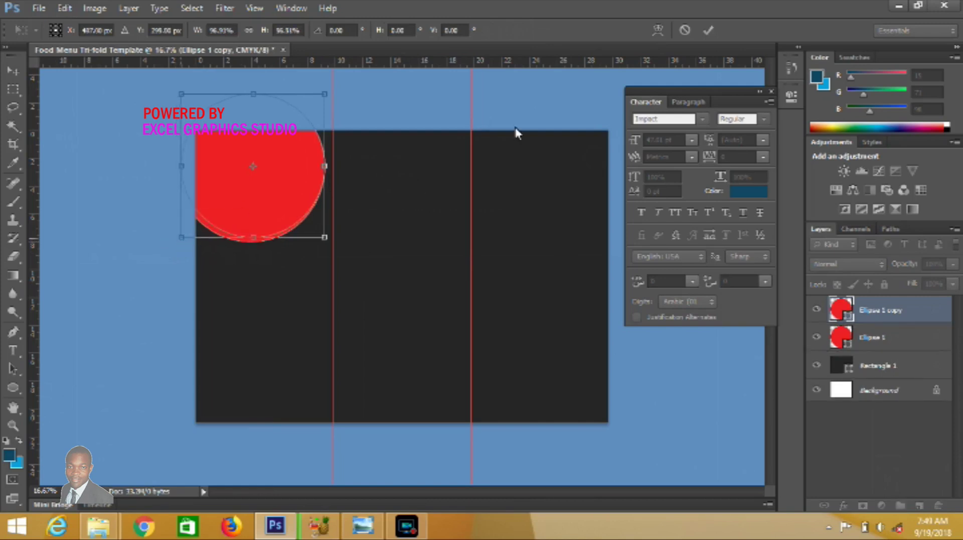
left_click(708, 30)
Duplicate again as Ellipse 1 copy 2 and shrink it to about 96%
right_click(884, 311)
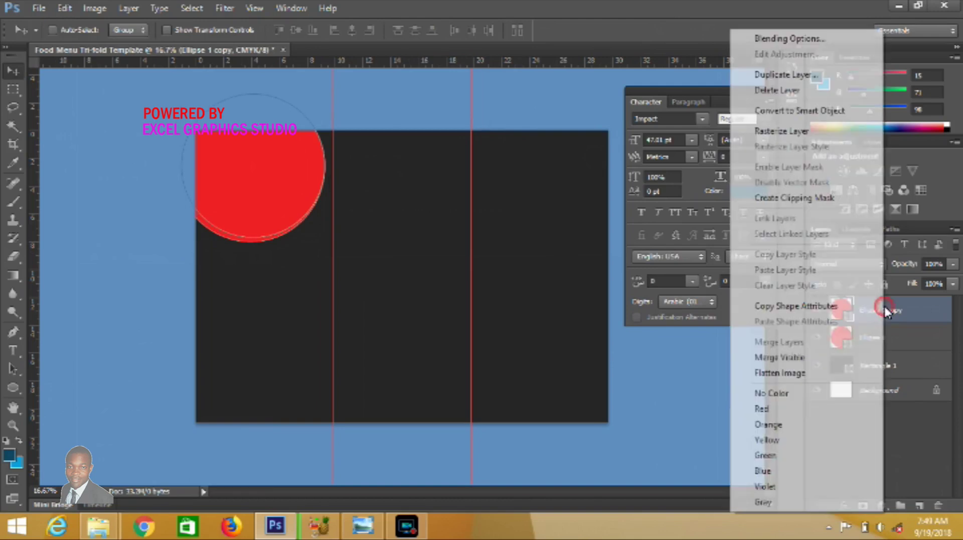
left_click(799, 74)
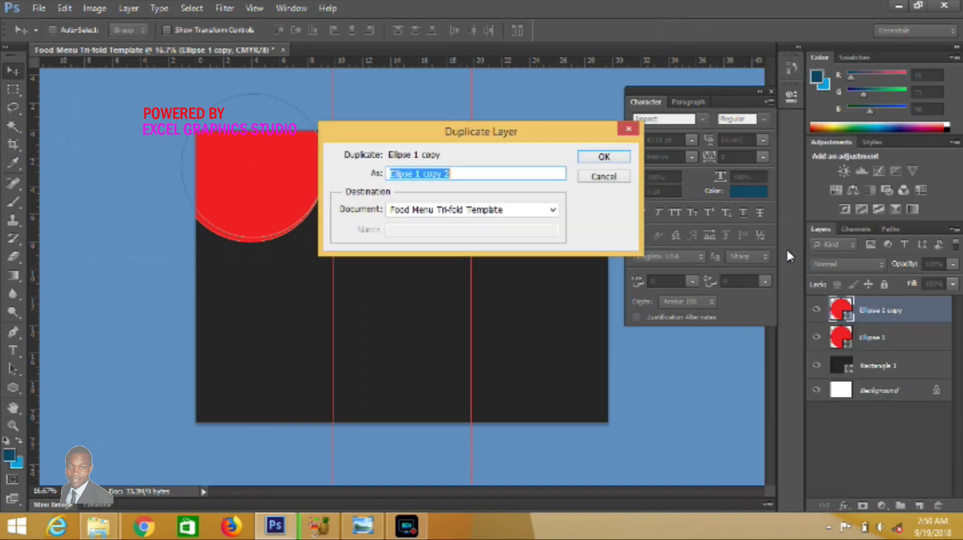
left_click(621, 157)
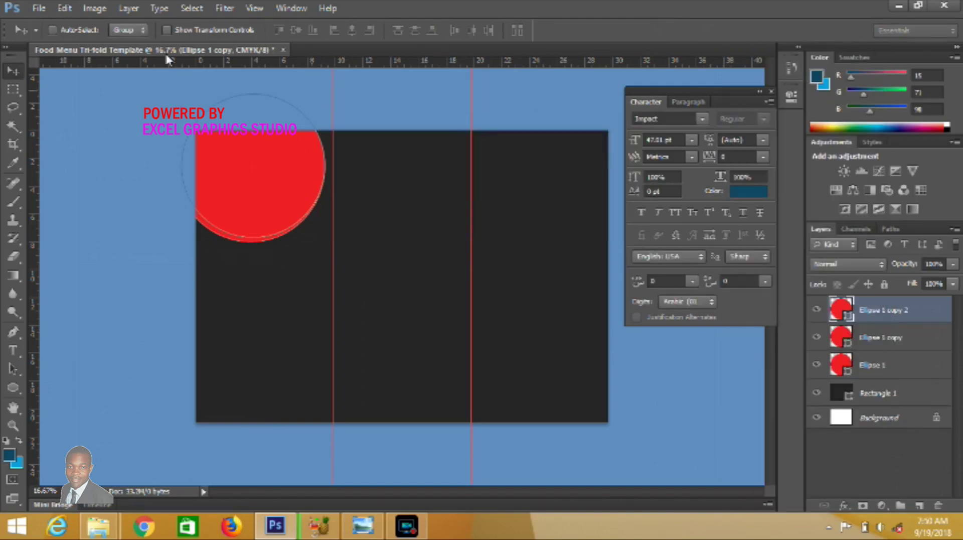
left_click(64, 8)
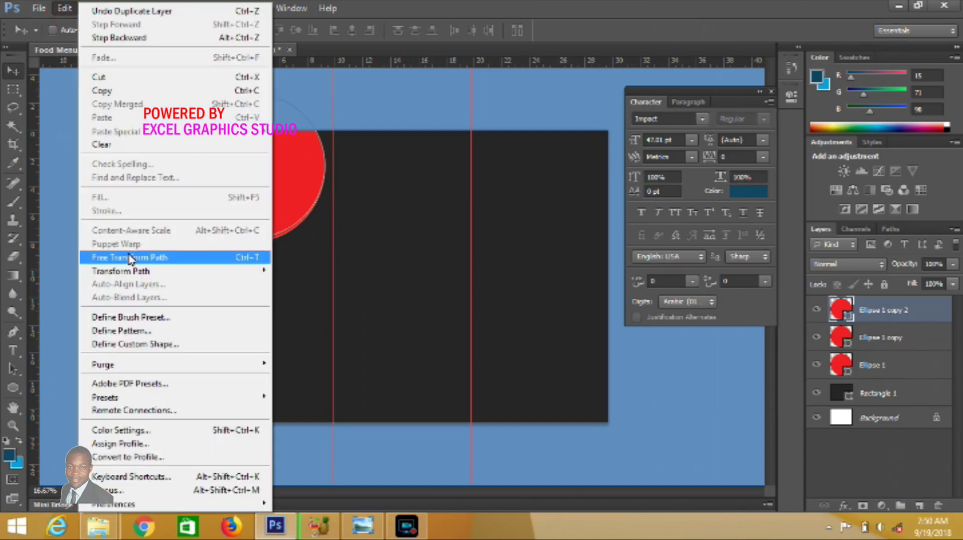
left_click(115, 257)
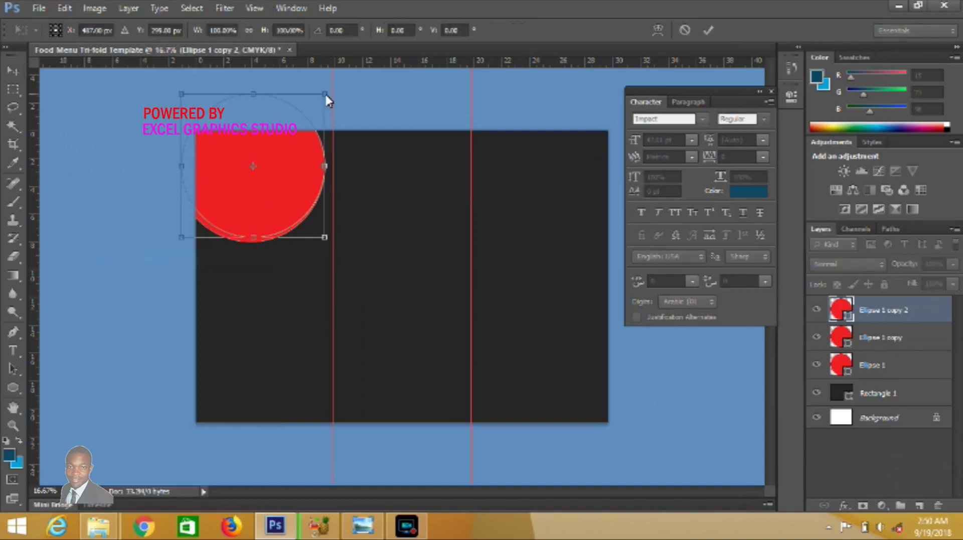
left_click_drag(326, 96, 324, 104)
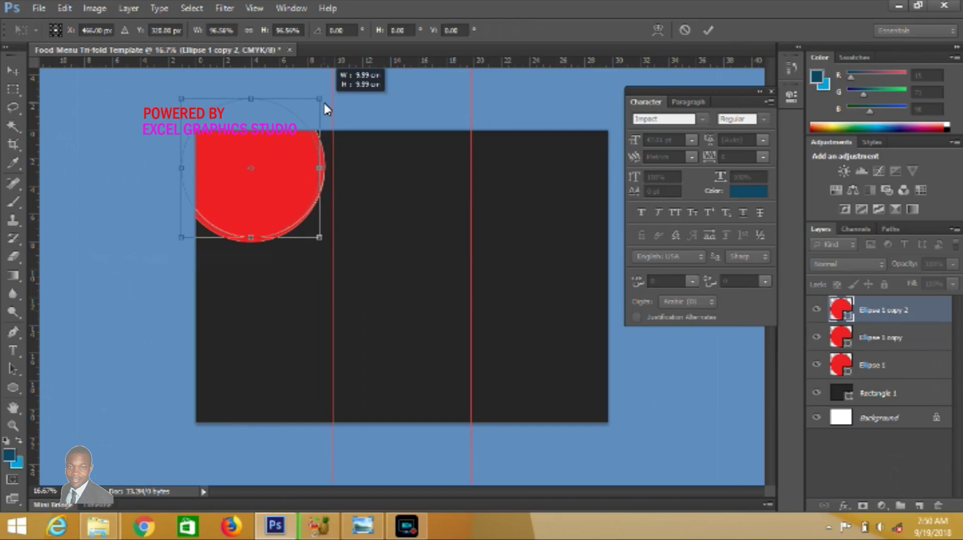
left_click(707, 30)
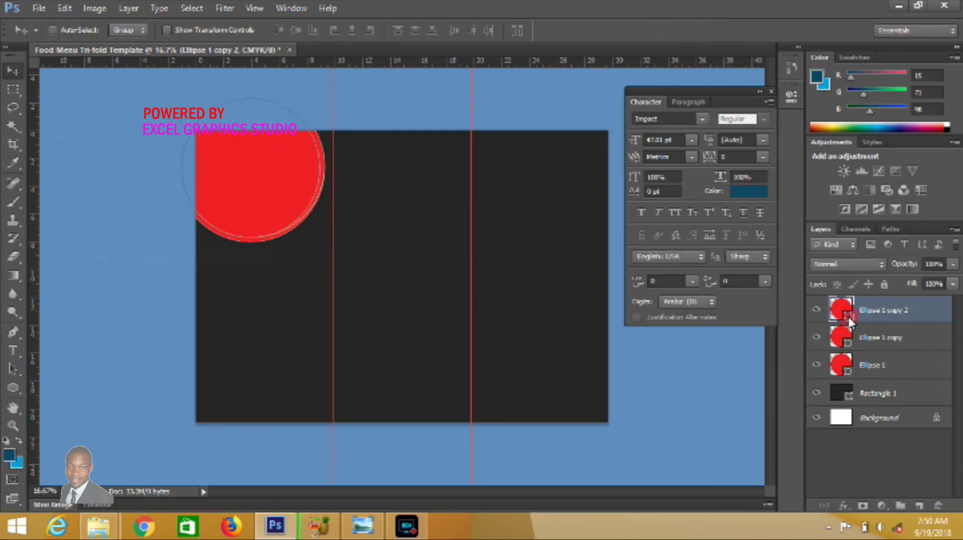
Recolour the top circle to the panel's dark grey, leaving a red ring
double_click(847, 315)
left_click(498, 274)
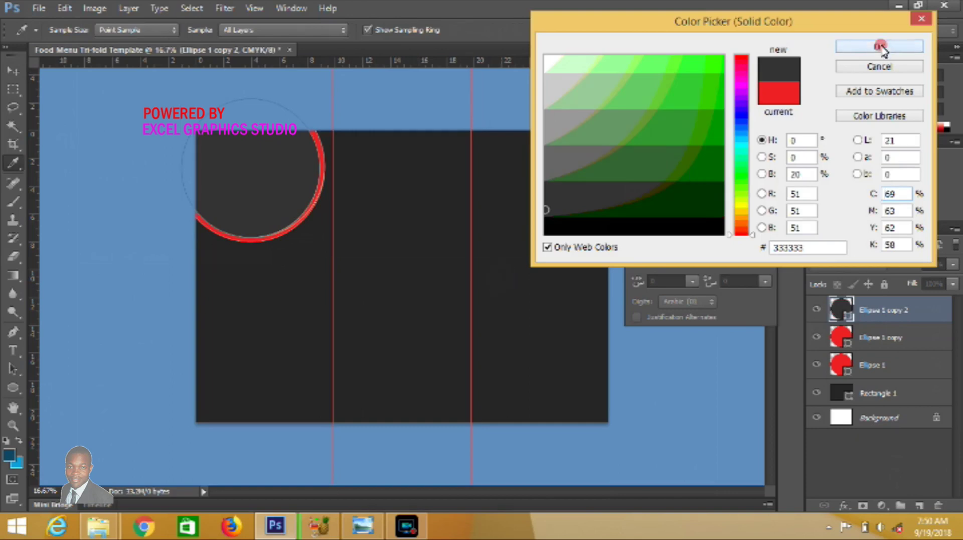
left_click(879, 46)
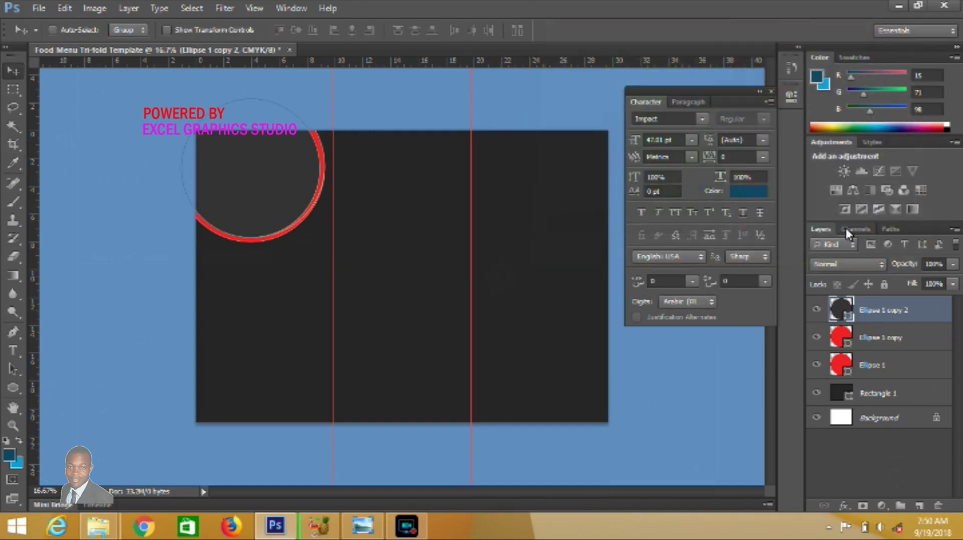
On a new layer above Rectangle 1, draw a rectangle and position it near the middle panel's bottom
left_click(888, 393)
left_click(919, 505)
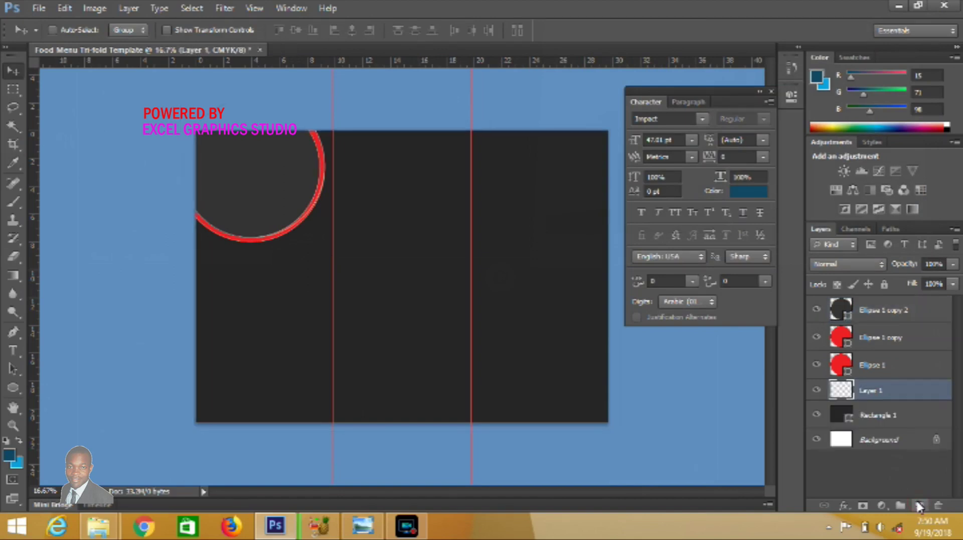
left_click(15, 387)
left_click(79, 384)
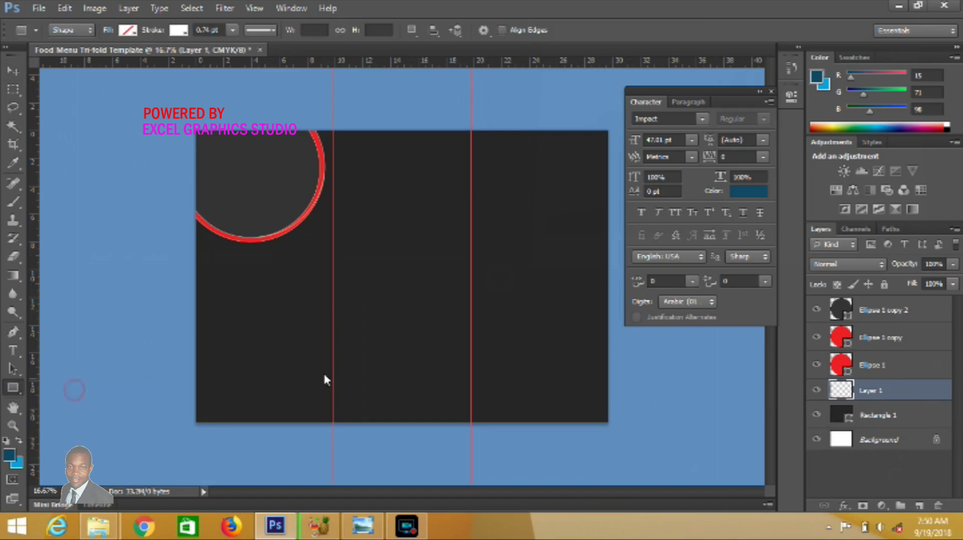
left_click_drag(347, 346, 466, 410)
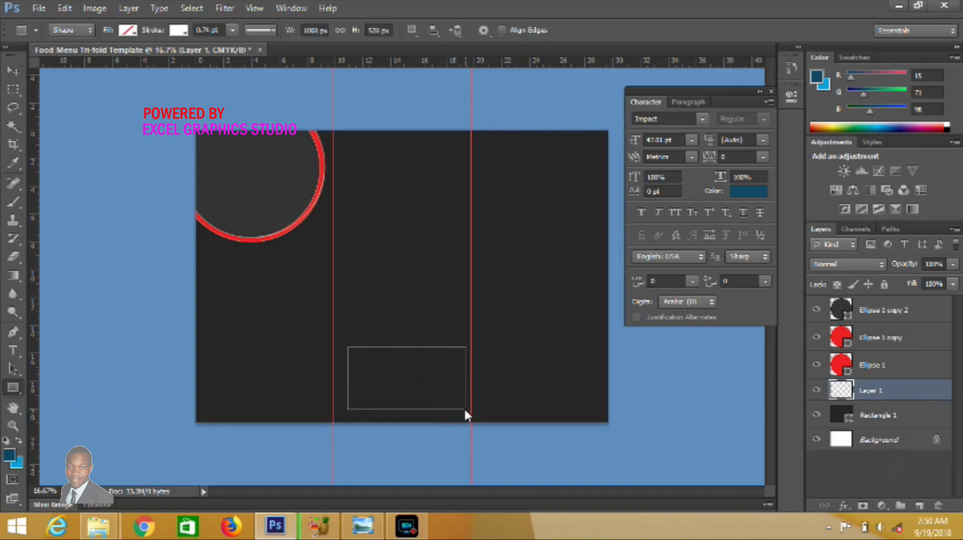
key("v")
left_click_drag(386, 358, 379, 361)
key("shift+Right")
key("shift+Up")
key("shift+Right")
key("shift+Up")
Give the rectangle a white fill and a red 4.87 pt stroke
left_click(17, 385)
left_click(130, 32)
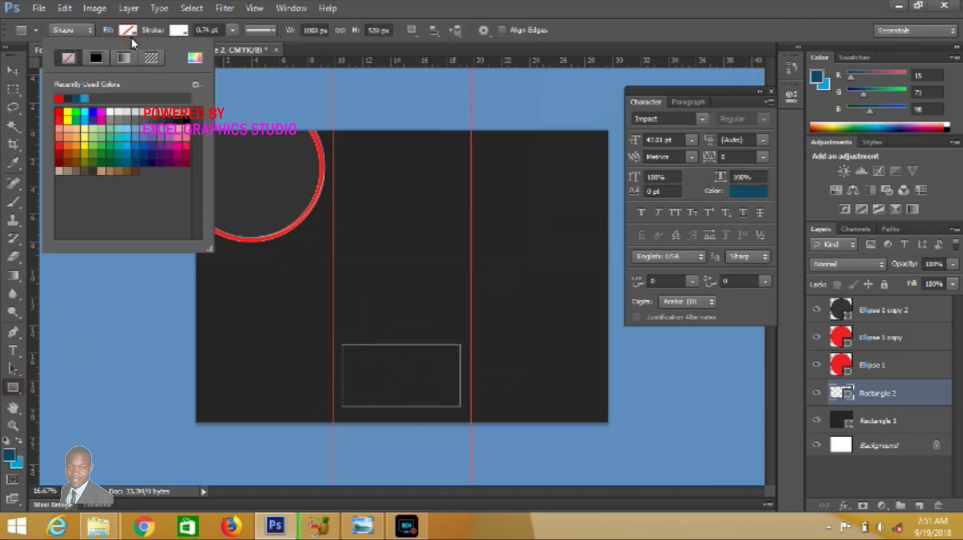
left_click(111, 113)
left_click(179, 30)
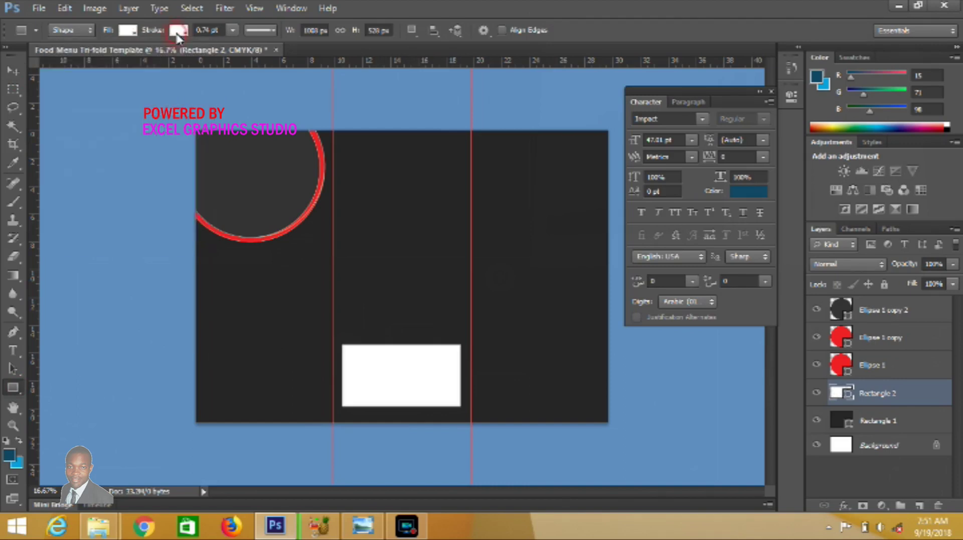
left_click(118, 98)
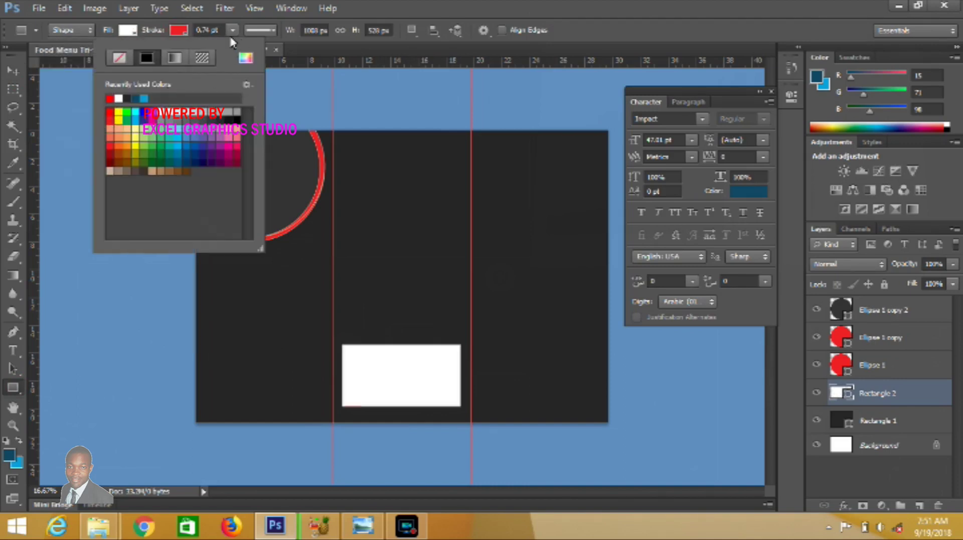
left_click(231, 31)
left_click_drag(232, 46, 237, 46)
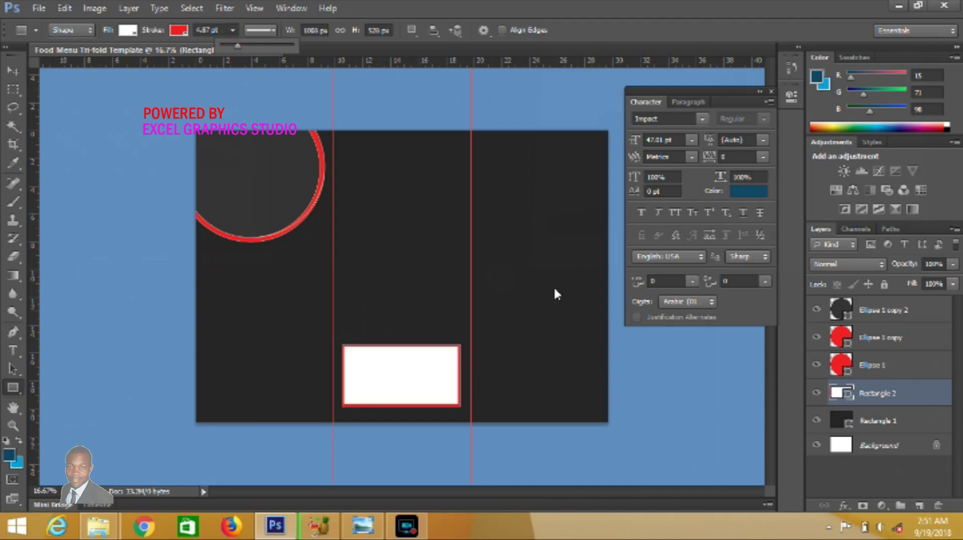
Add a Gradient Overlay to Rectangle 1 and set its left stop to black
left_click(861, 419)
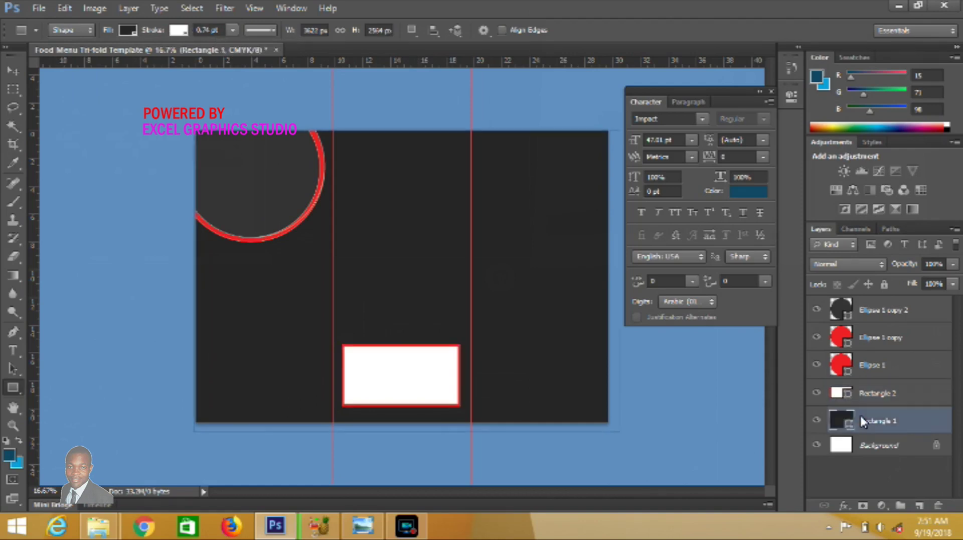
right_click(862, 420)
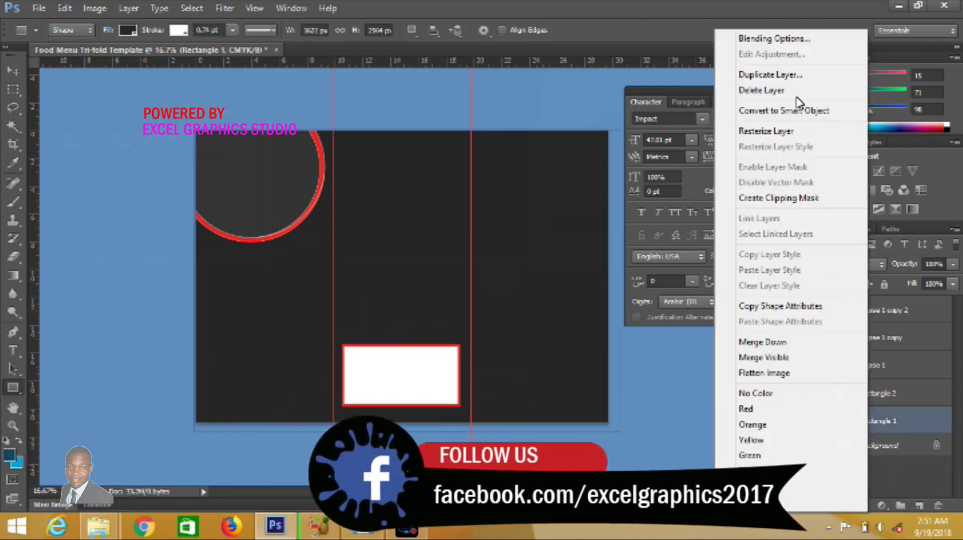
left_click(790, 37)
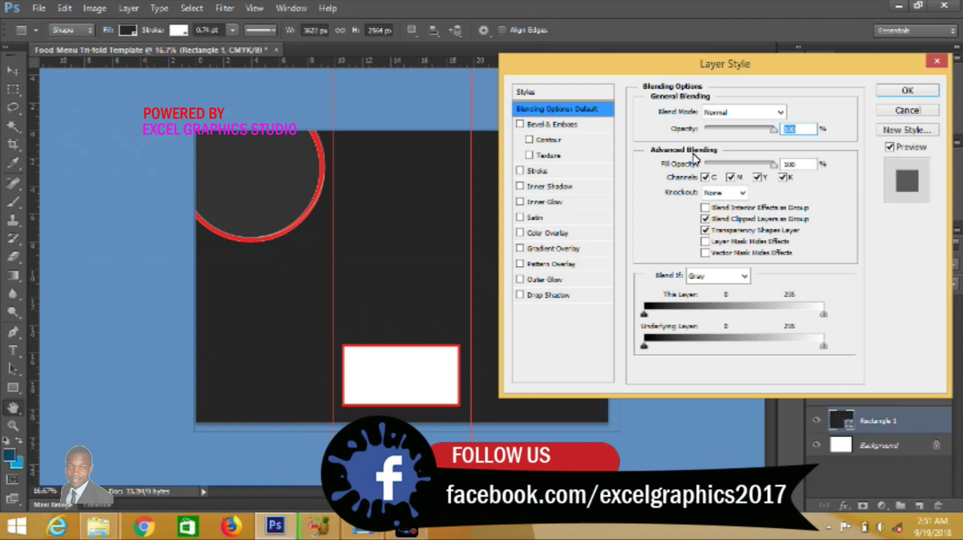
left_click(551, 248)
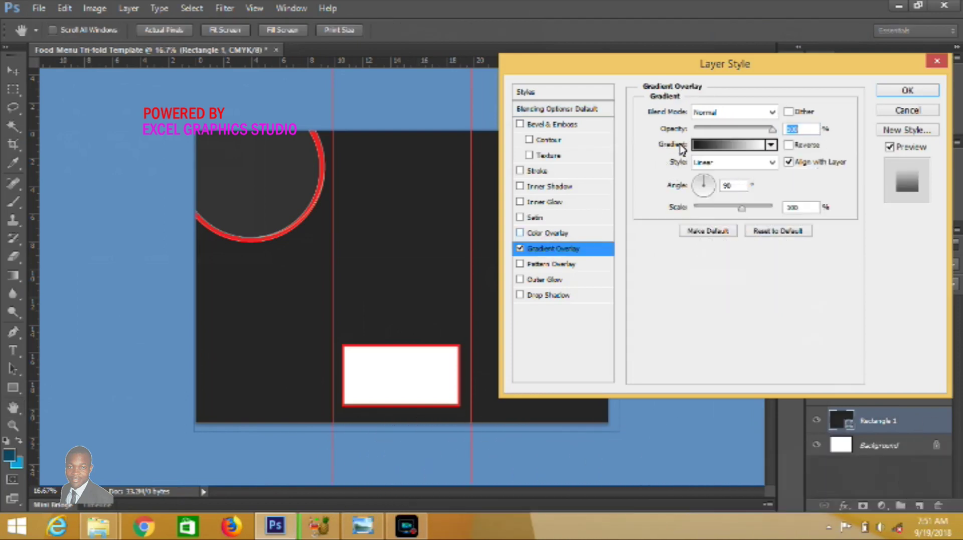
left_click(719, 146)
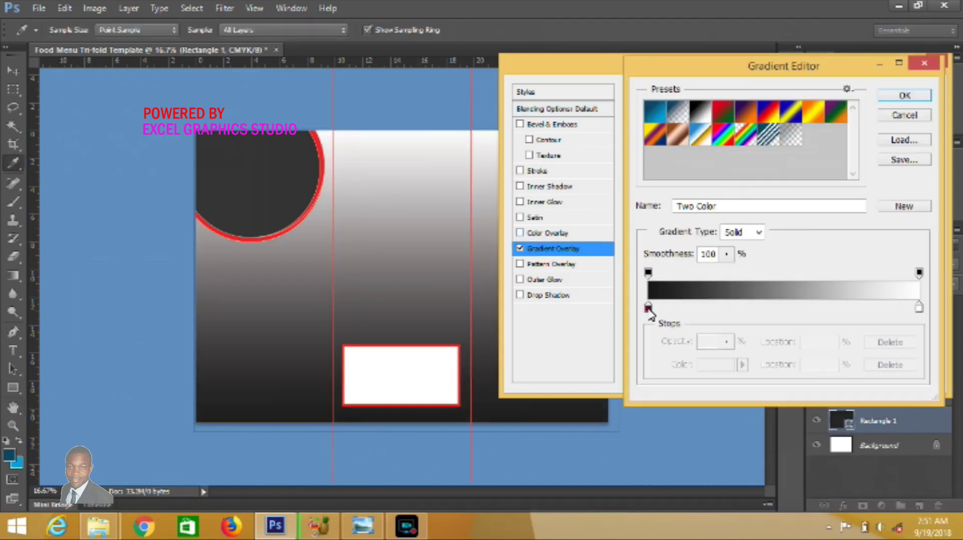
left_click(648, 307)
left_click(715, 365)
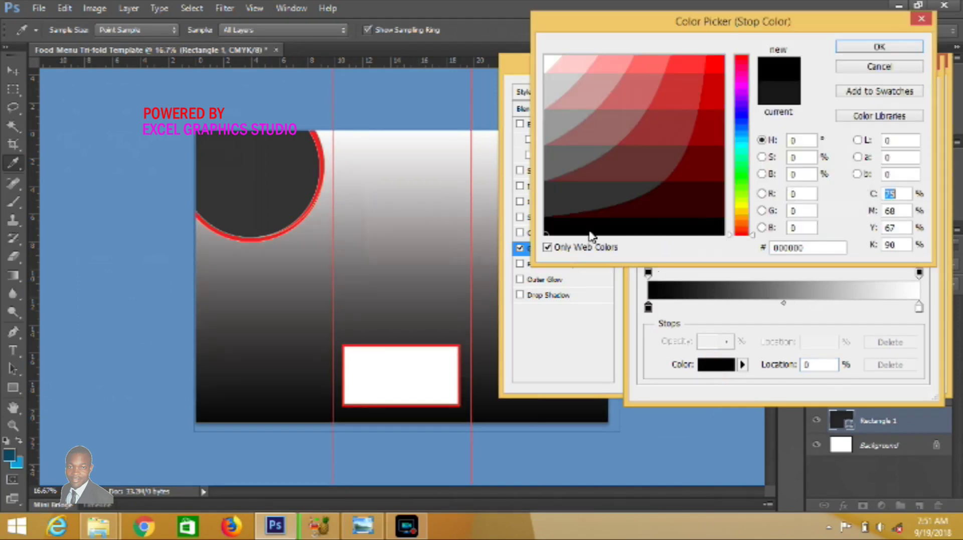
left_click(722, 233)
left_click(879, 46)
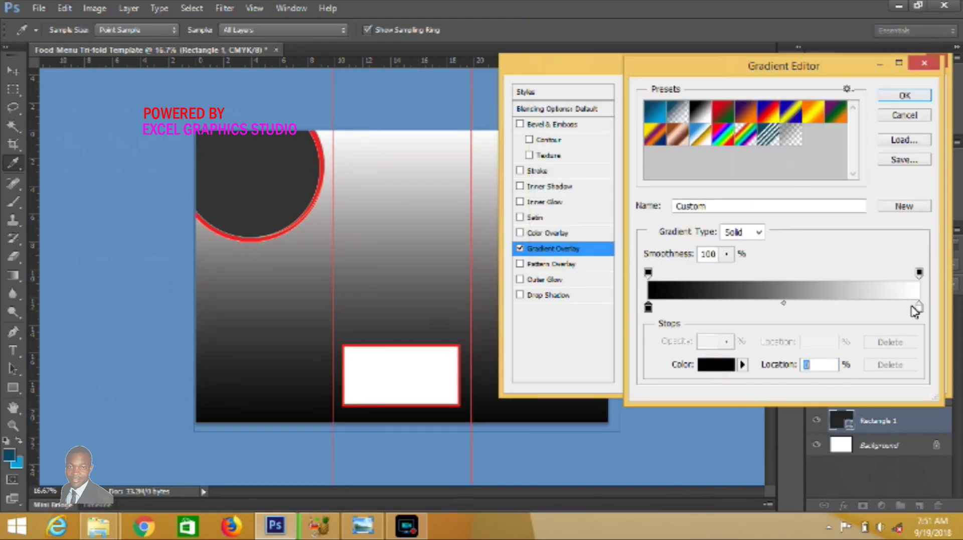
Set the right gradient stop to black and the left stop to #333333
left_click(918, 307)
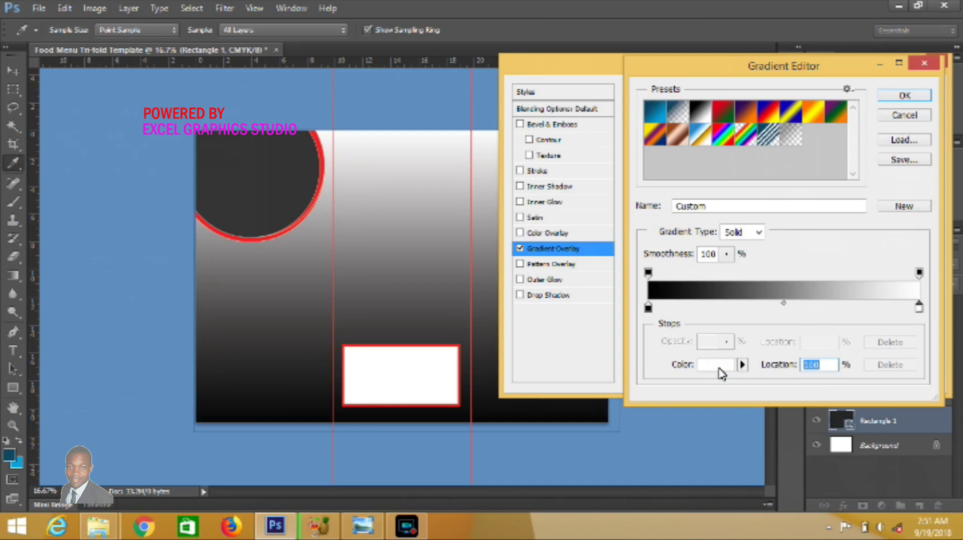
left_click(715, 365)
left_click(628, 195)
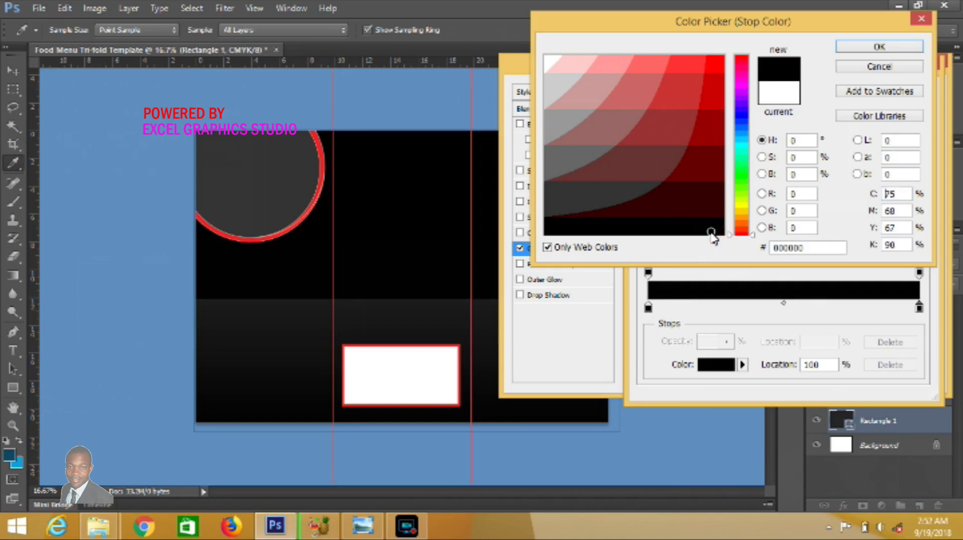
left_click(855, 49)
left_click(649, 307)
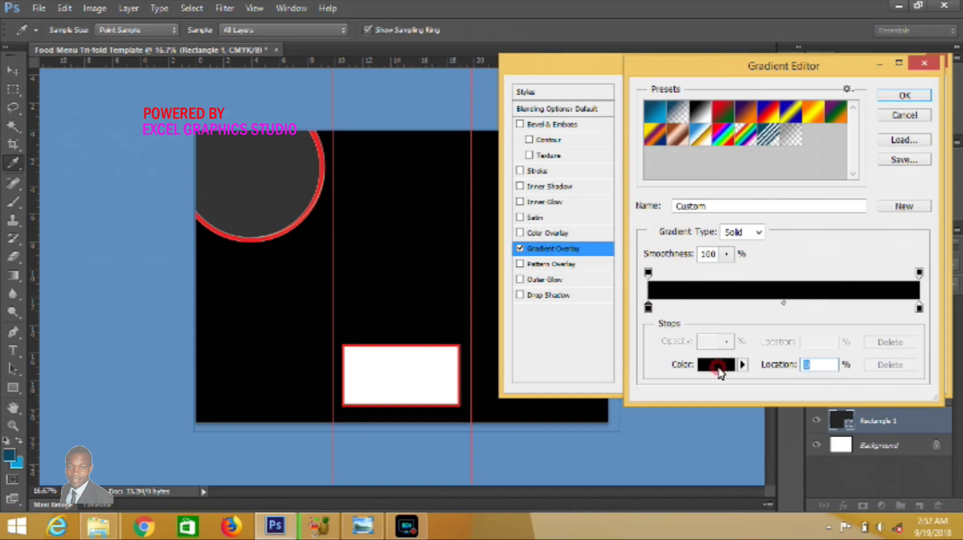
left_click(718, 369)
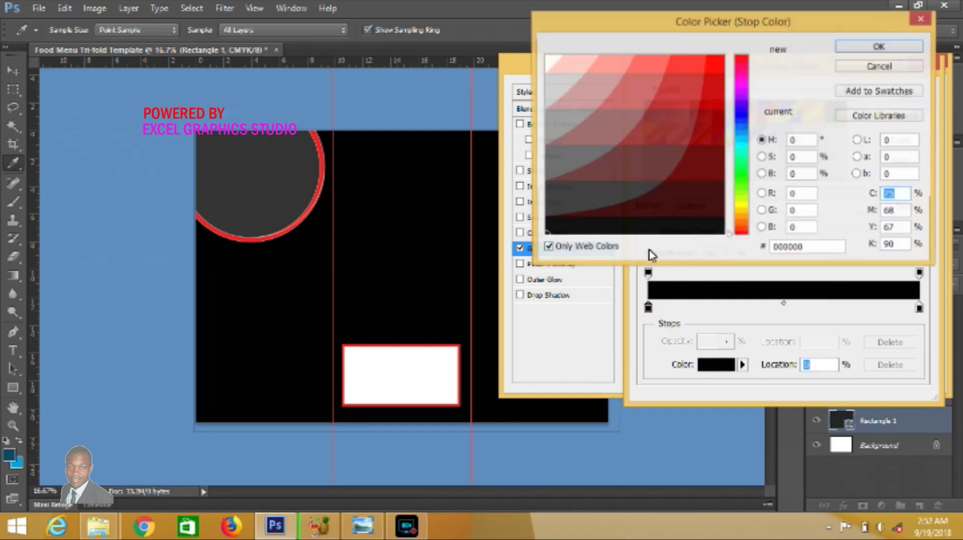
left_click(621, 199)
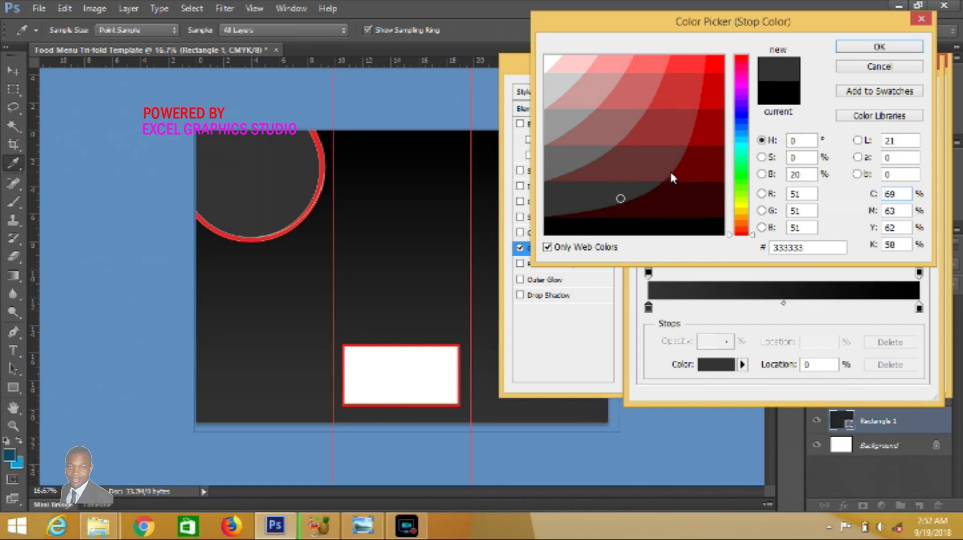
left_click(546, 210)
left_click(858, 47)
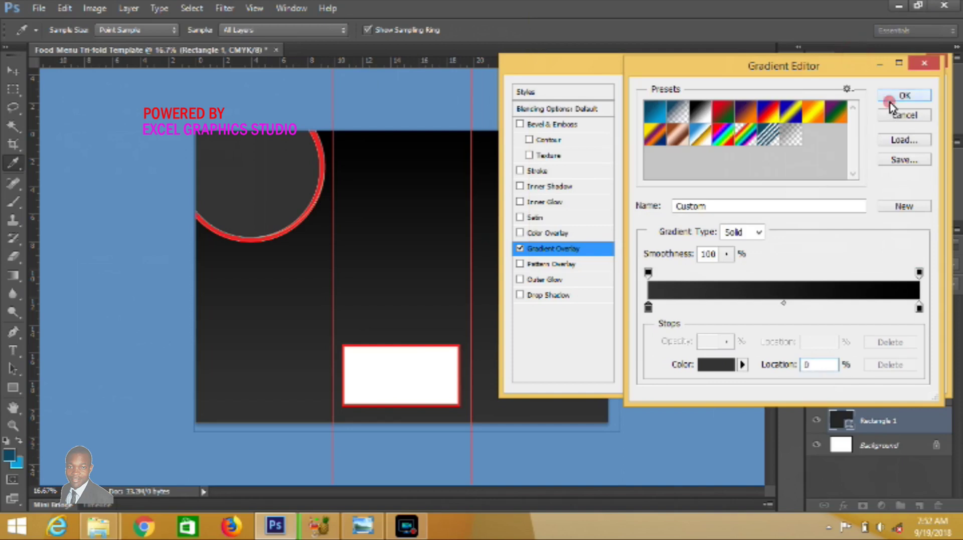
left_click(889, 102)
Set the gradient style to Radial at 125% scale, undoing a trial reverse
left_click(764, 162)
left_click(728, 187)
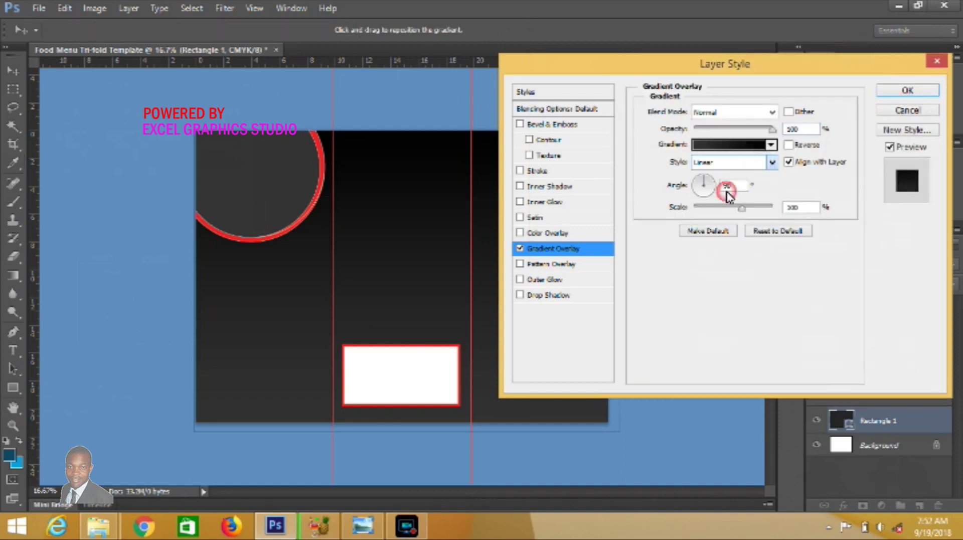
scroll(729, 162, "down", 1)
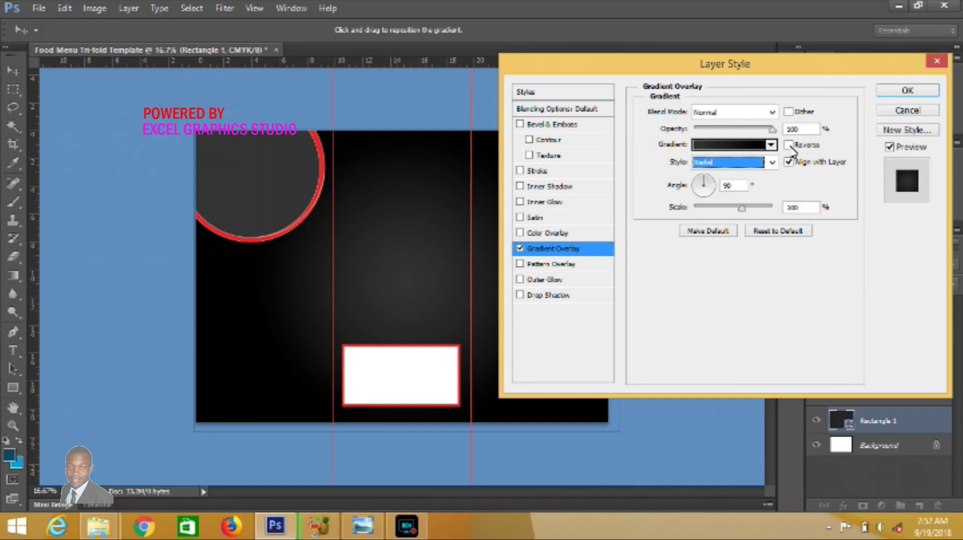
left_click(789, 146)
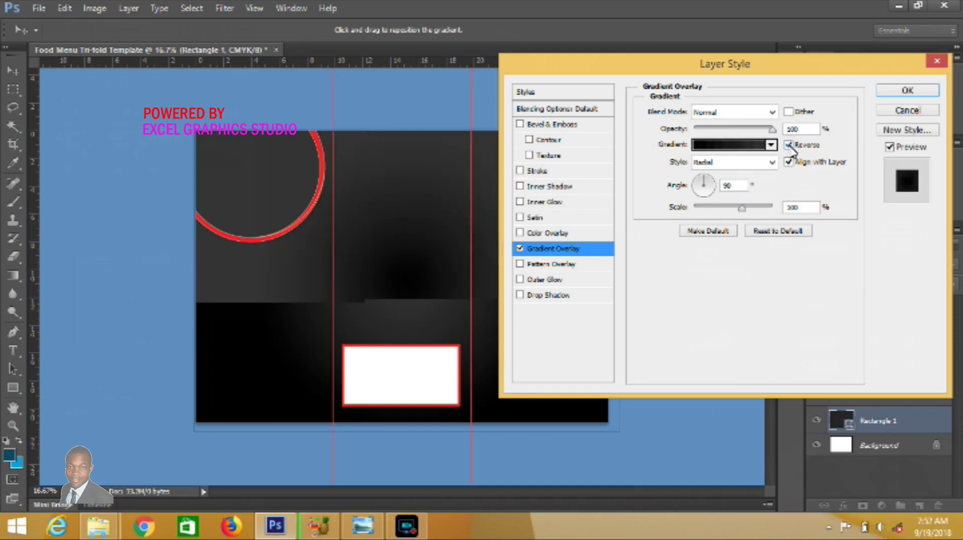
key("ctrl+z")
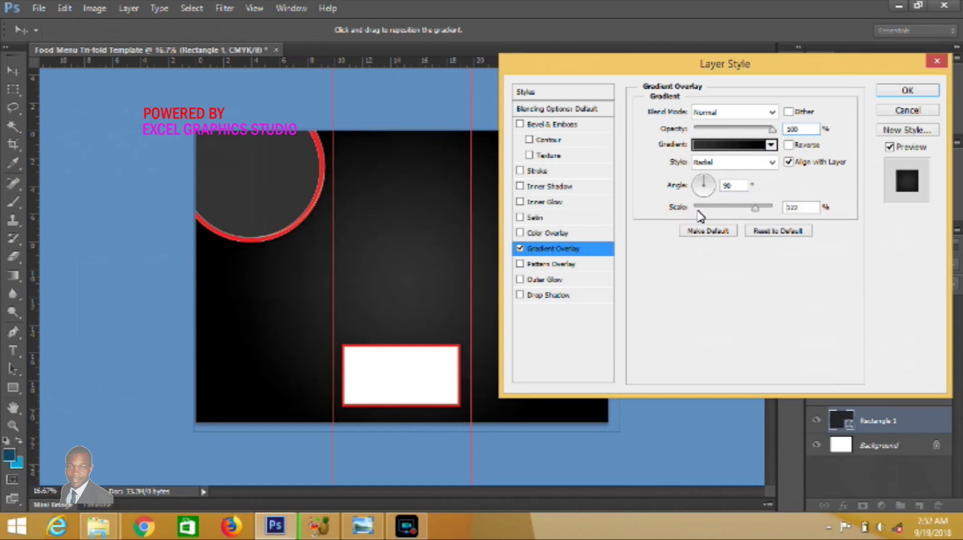
left_click_drag(750, 73, 813, 43)
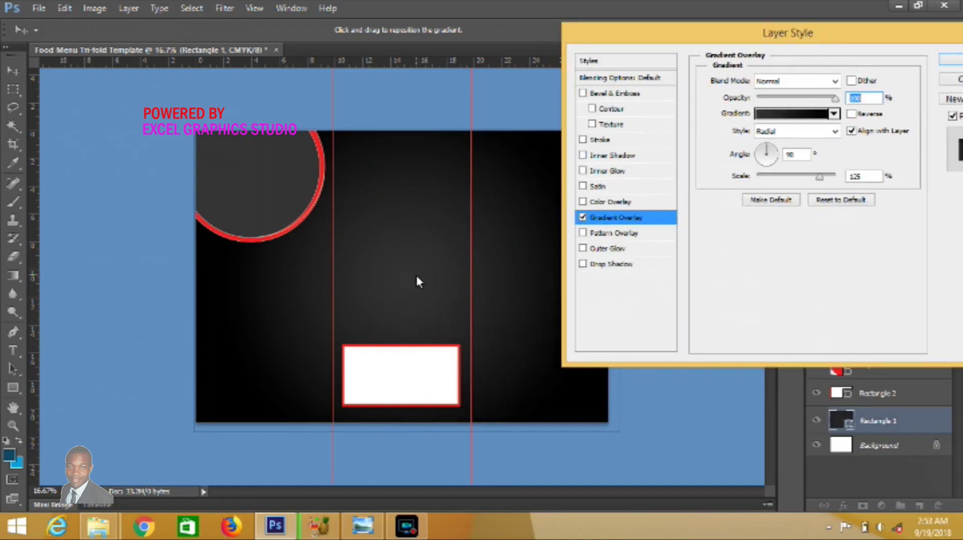
Change the gradient's left stop from #333333 to #000000 and apply the layer style
left_click(775, 113)
left_click(648, 308)
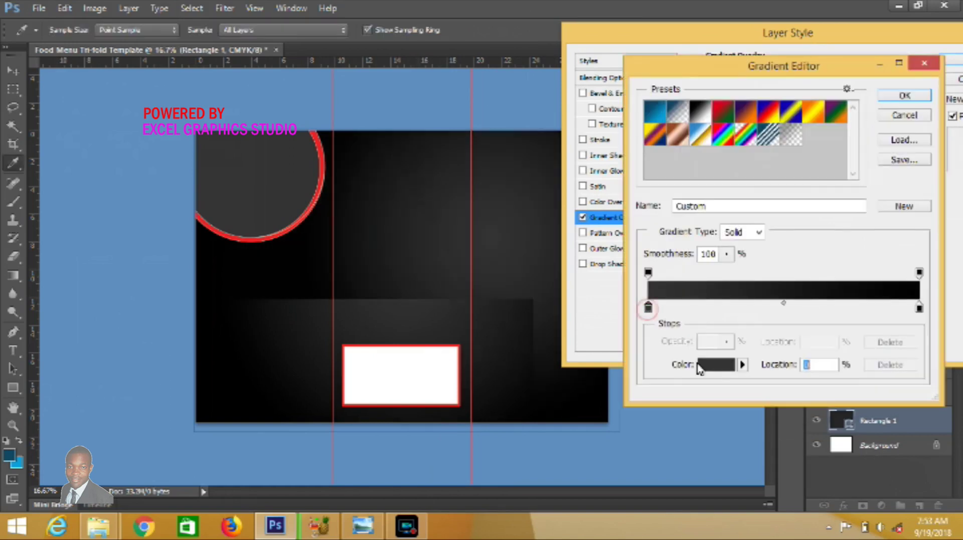
left_click(704, 365)
left_click(631, 230)
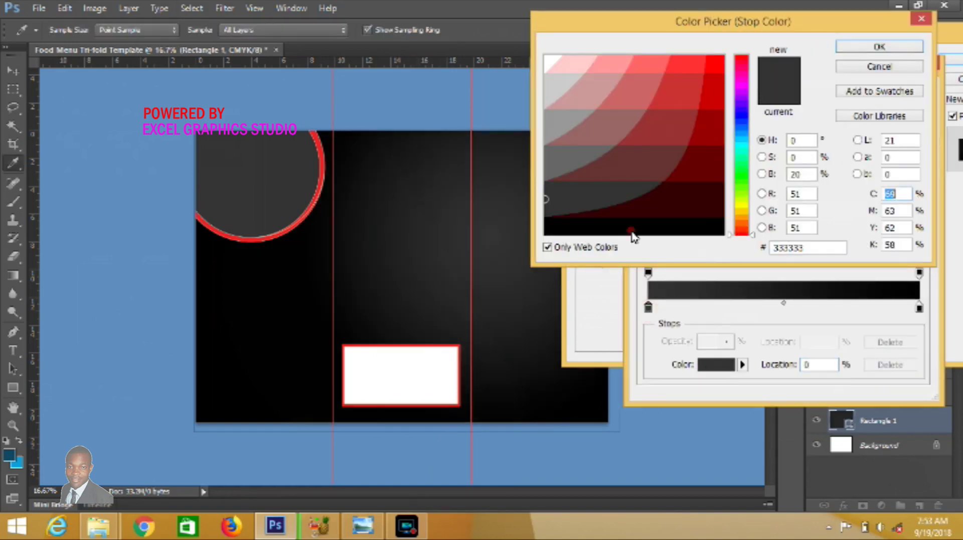
left_click(906, 47)
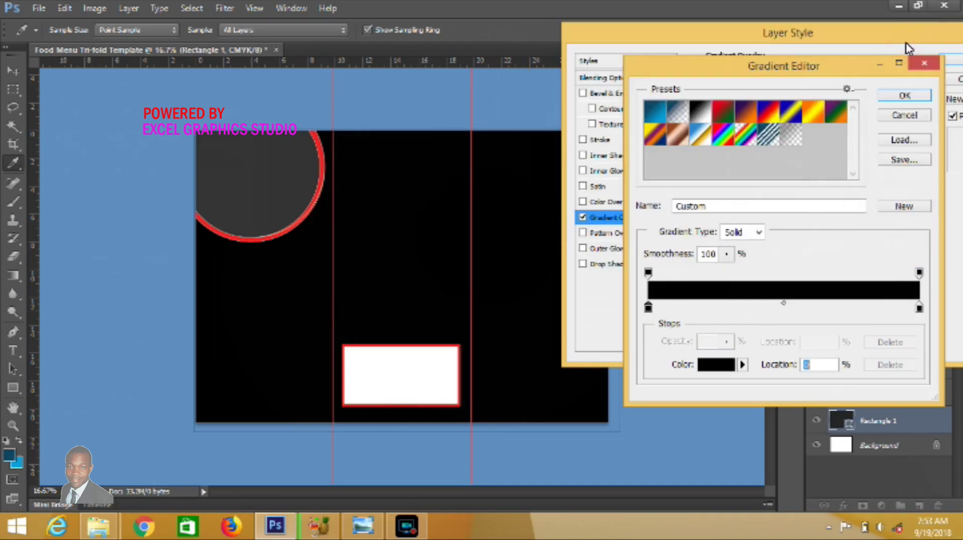
left_click(905, 96)
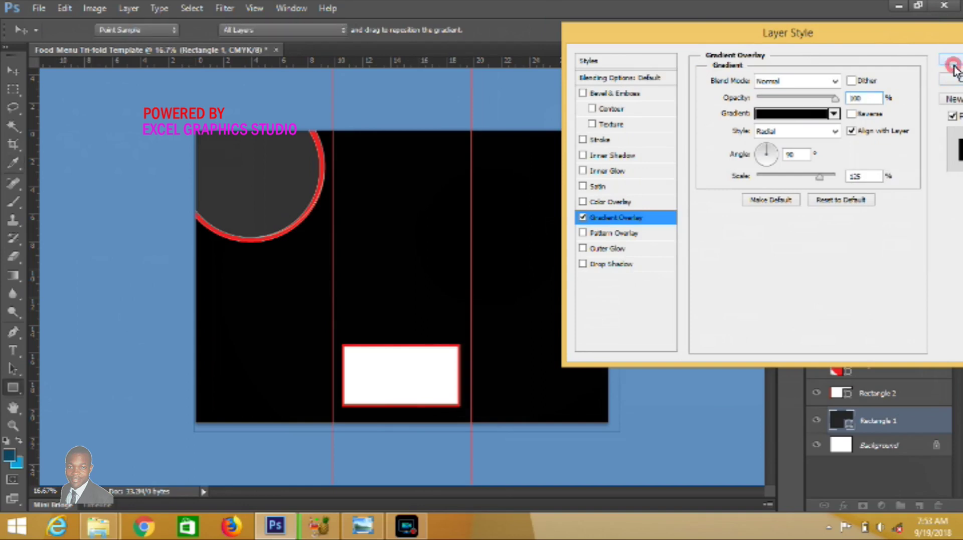
left_click(953, 65)
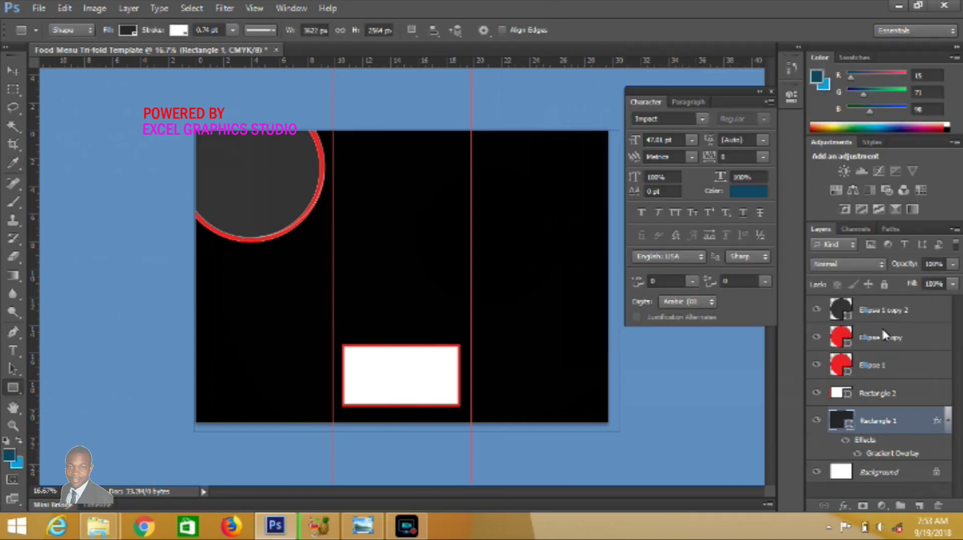
Fill Ellipse 1 copy with pure red ff0000
left_click(849, 346)
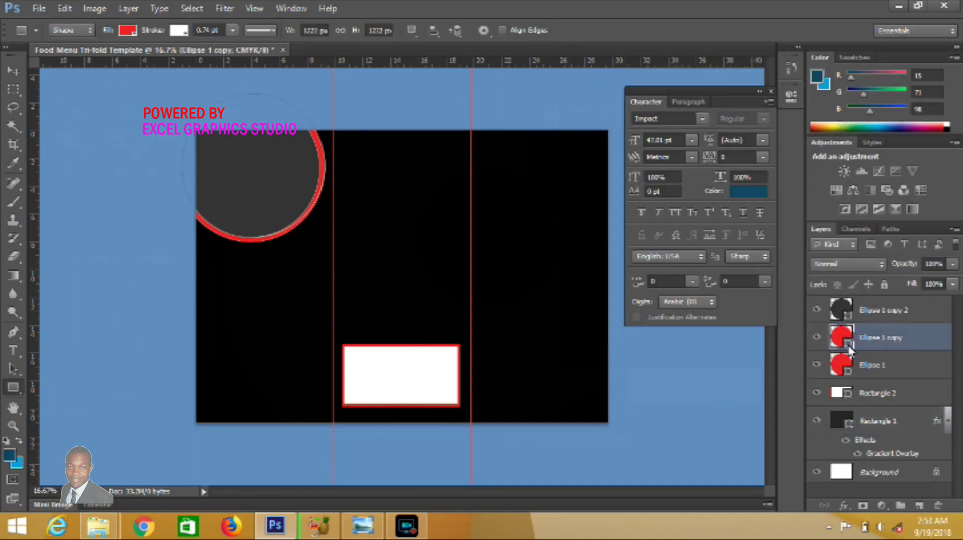
double_click(844, 337)
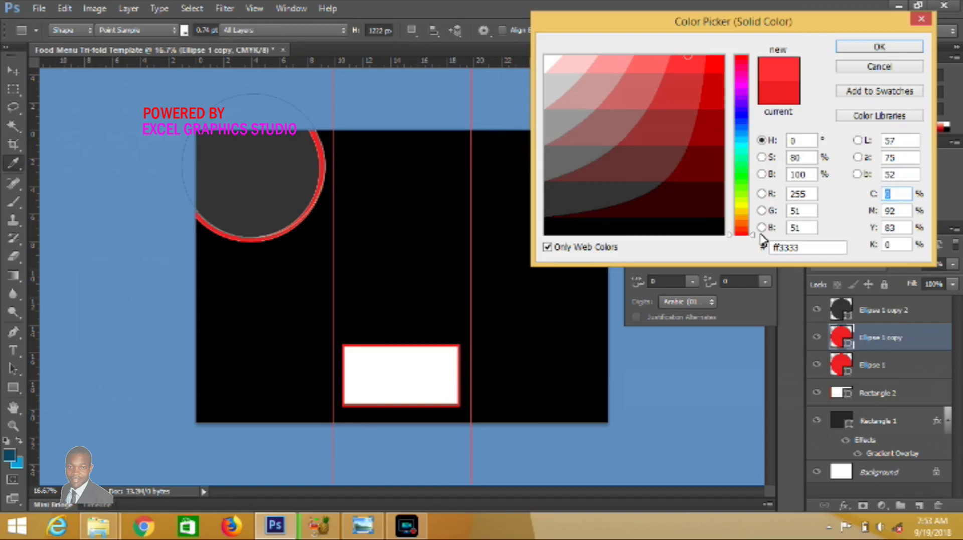
left_click(717, 69)
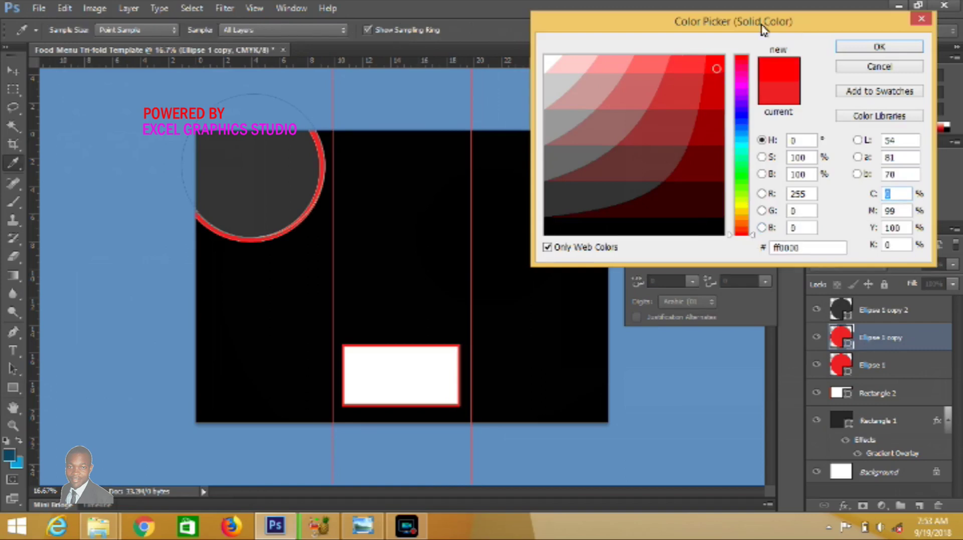
left_click(875, 47)
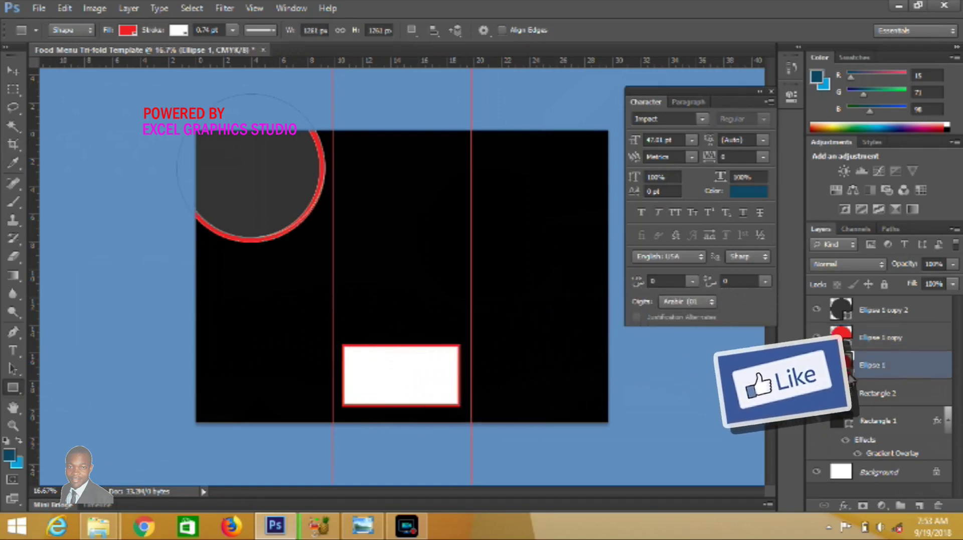
Change Ellipse 1's fill to orange ff9900
double_click(848, 371)
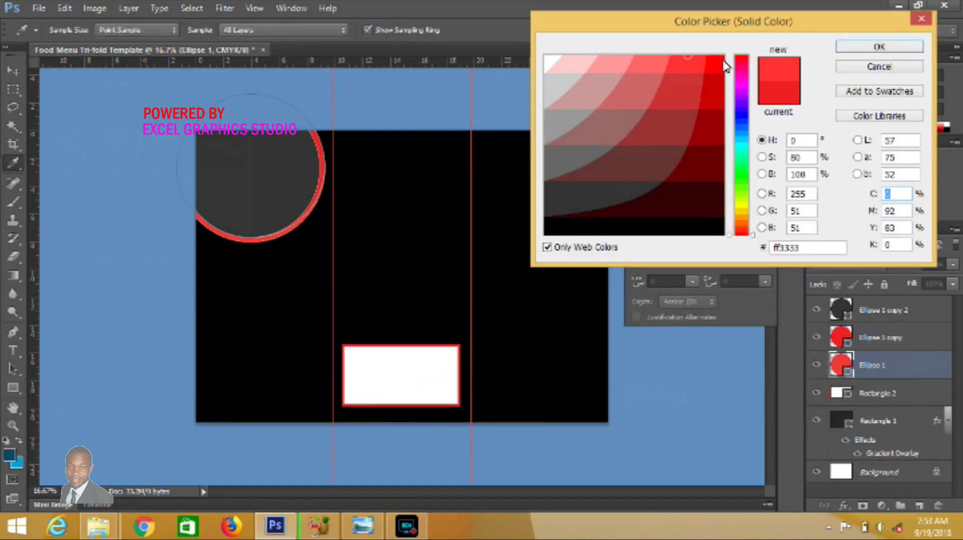
left_click(722, 90)
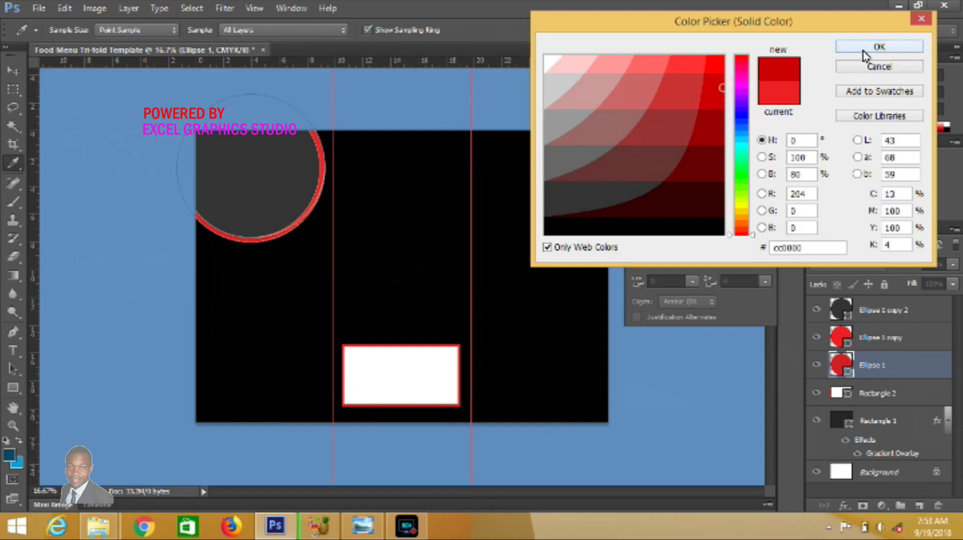
left_click_drag(751, 234, 751, 214)
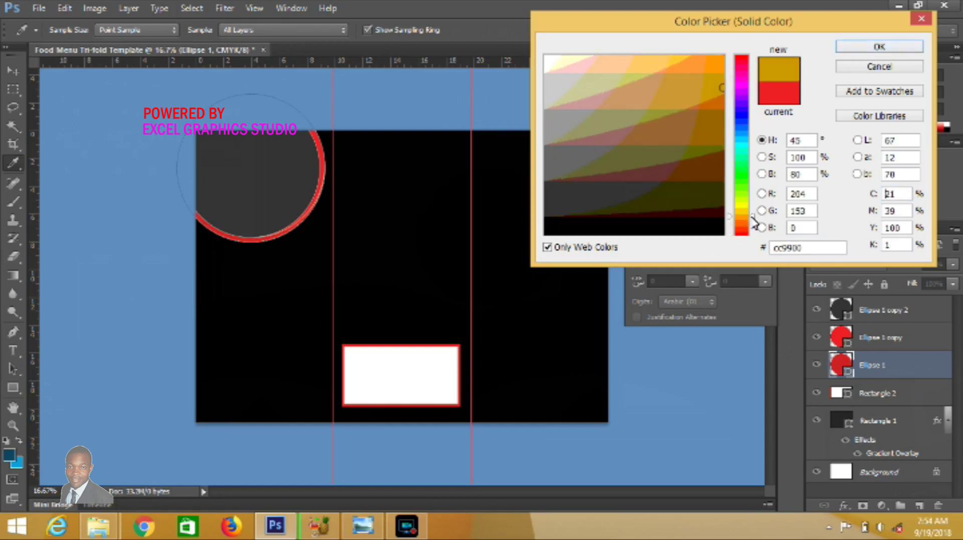
left_click(719, 62)
left_click(886, 47)
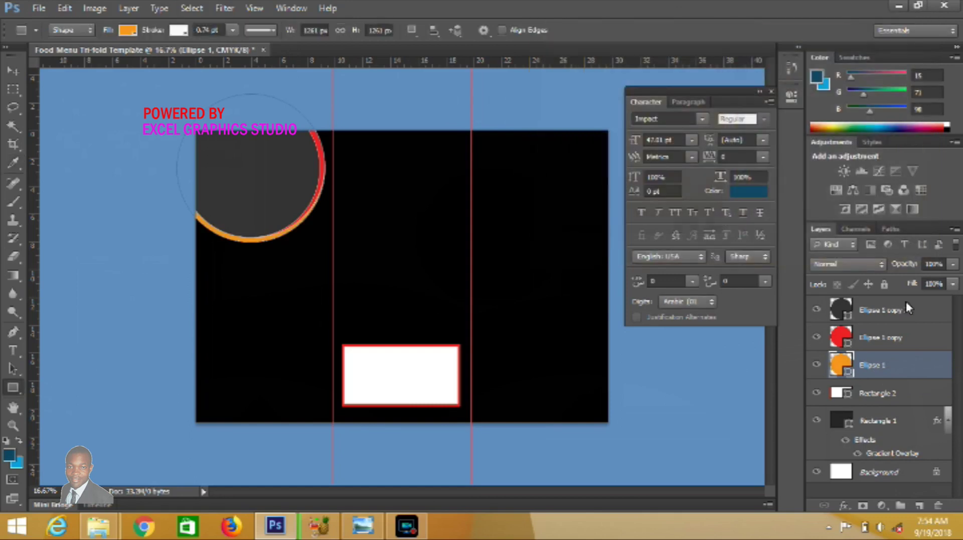
Change Ellipse 1 copy's fill to deeper orange ff6600
left_click(886, 339)
double_click(842, 339)
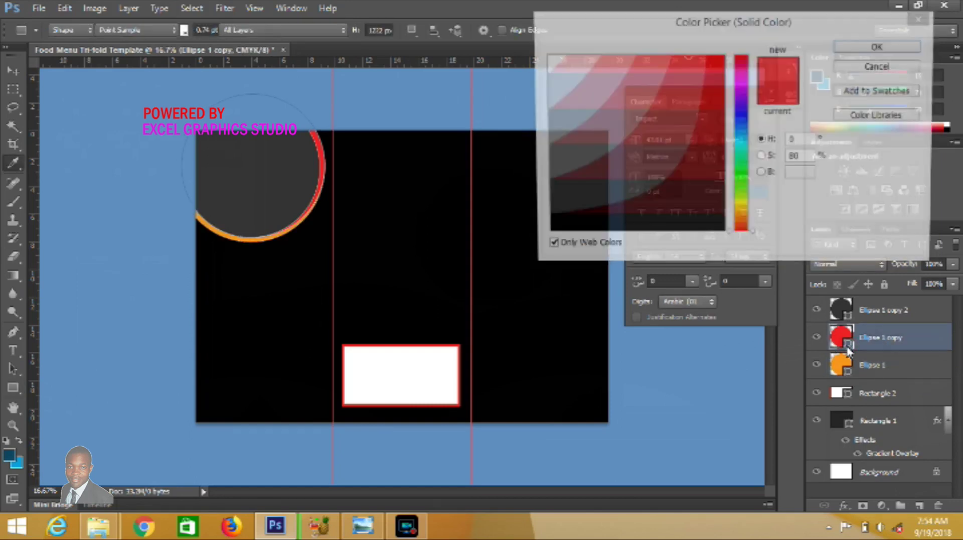
left_click_drag(756, 232, 755, 225)
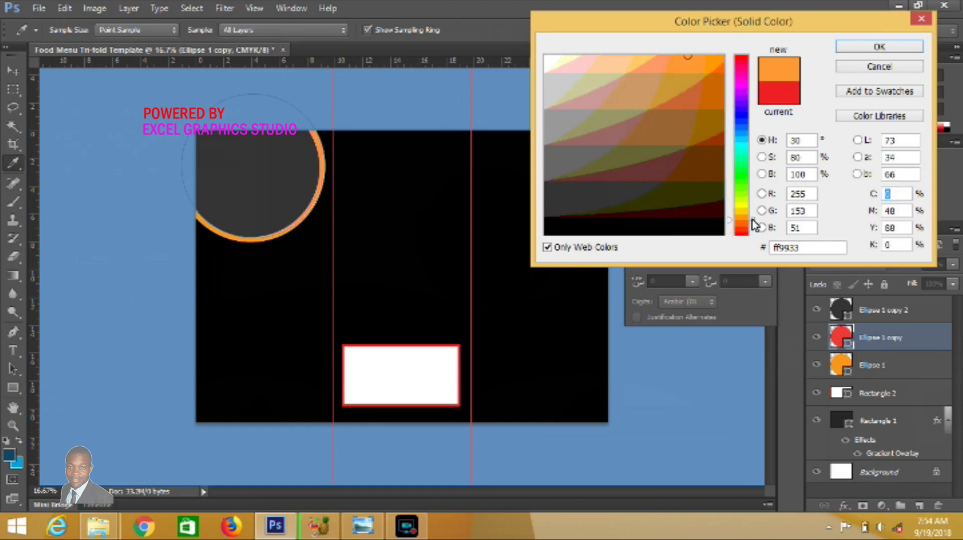
left_click(721, 71)
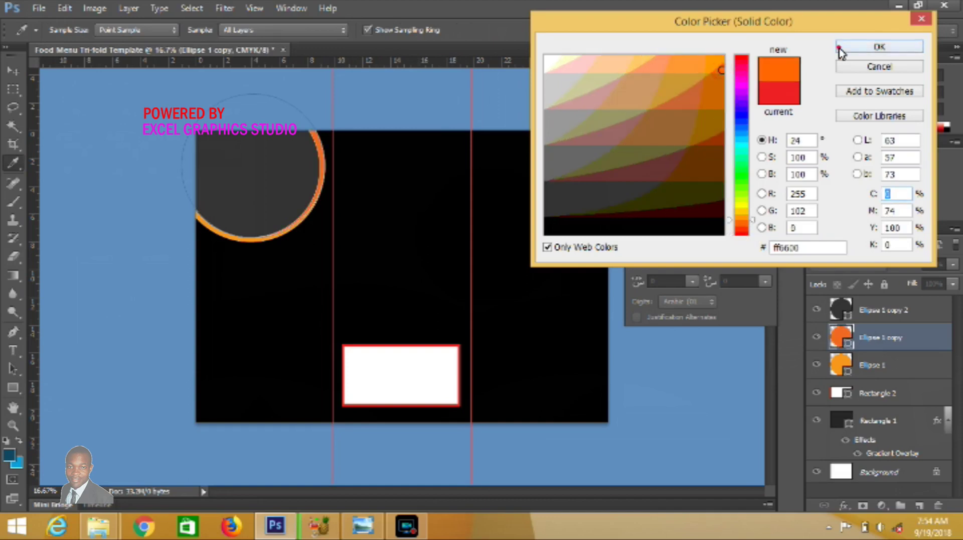
left_click(840, 49)
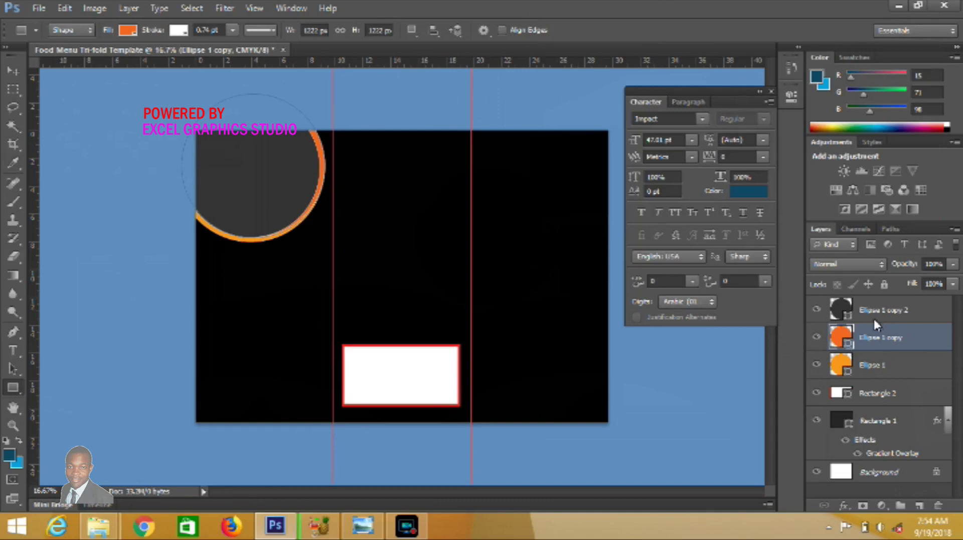
left_click(875, 387)
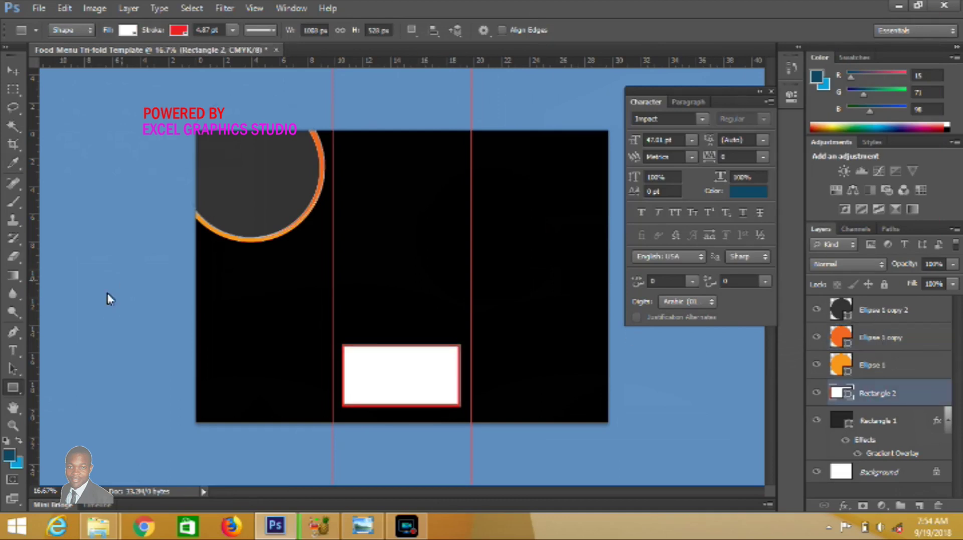
Eyedrop the ring's orange ff6633 as Rectangle 2's stroke colour
left_click(173, 35)
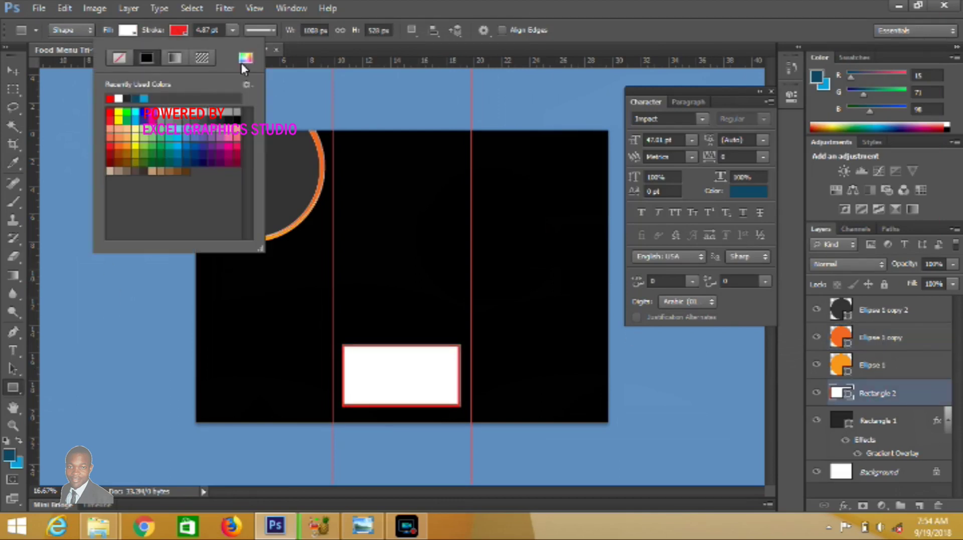
left_click(246, 58)
left_click(319, 151)
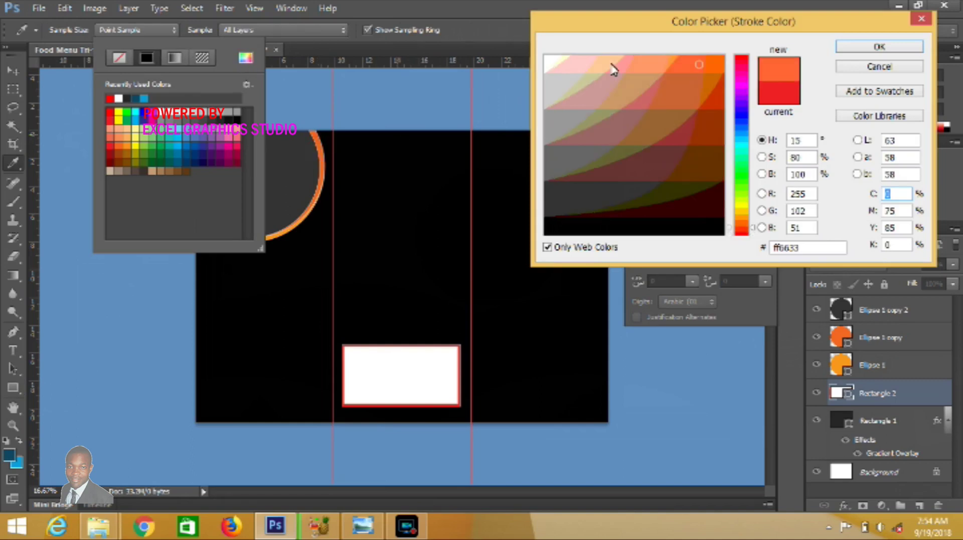
left_click(878, 46)
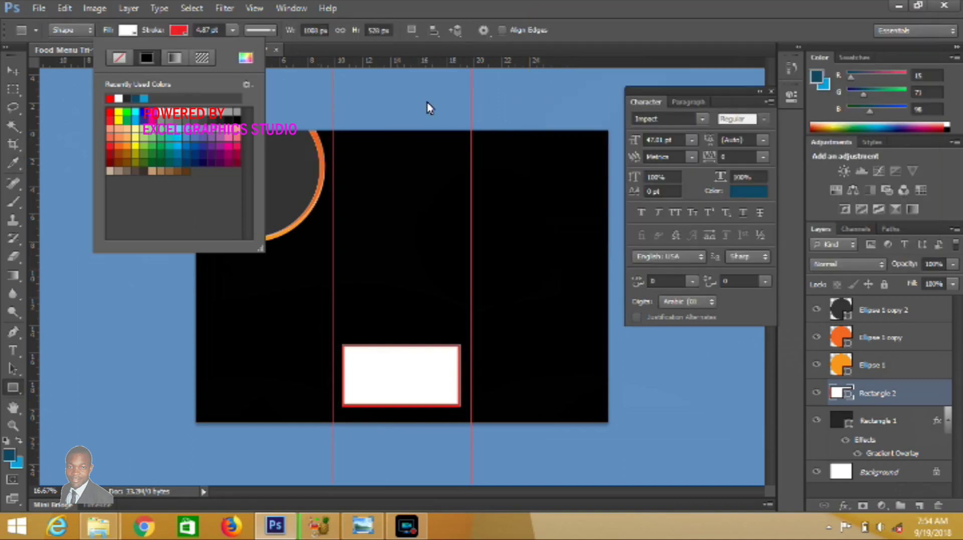
left_click(10, 70)
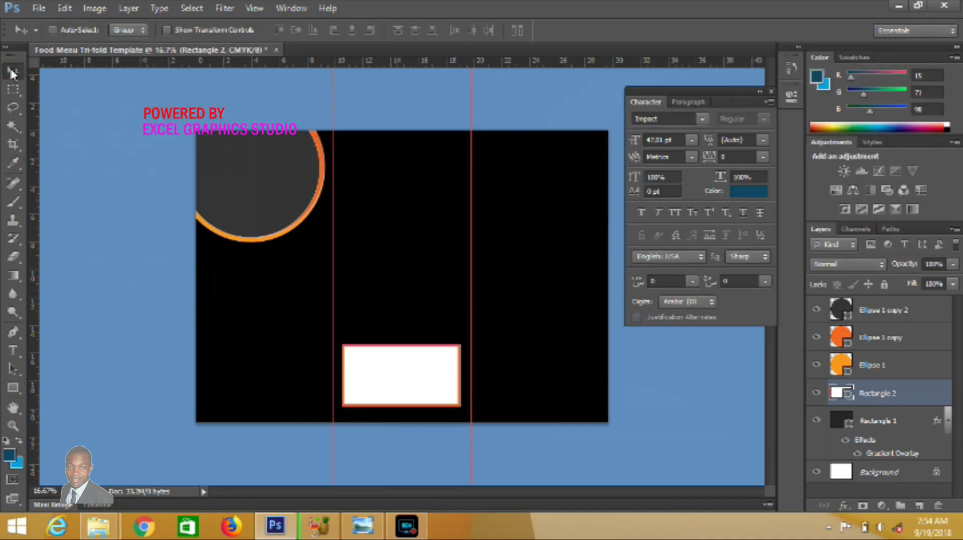
key("ctrl+minus")
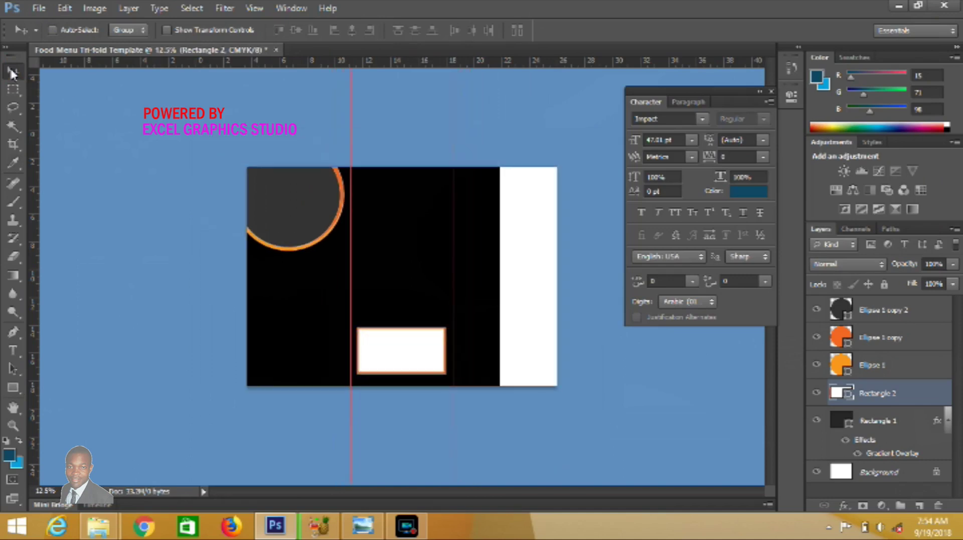
key("ctrl+plus")
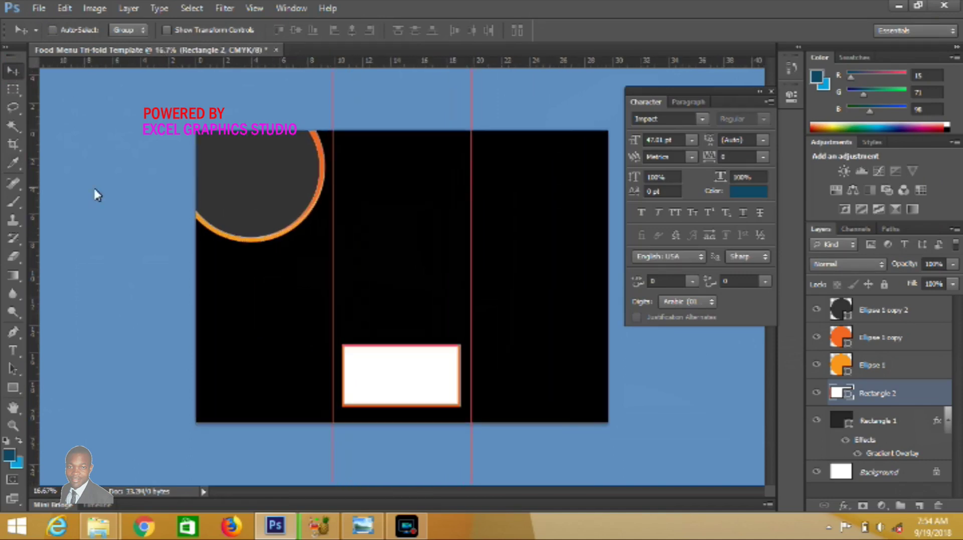
left_click(888, 307)
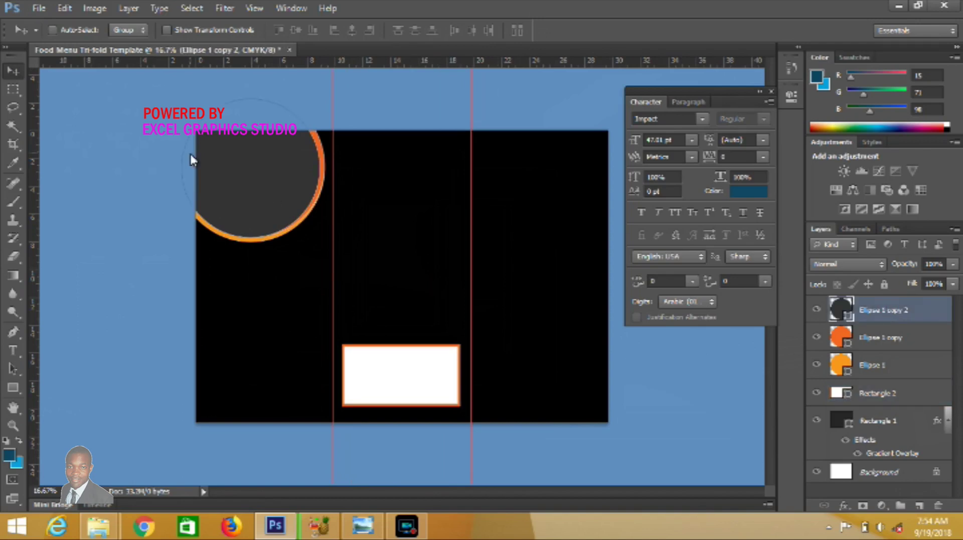
Start File > Place and browse to the FREE STOCK PHOTO folder on the Desktop
left_click(51, 14)
left_click(134, 237)
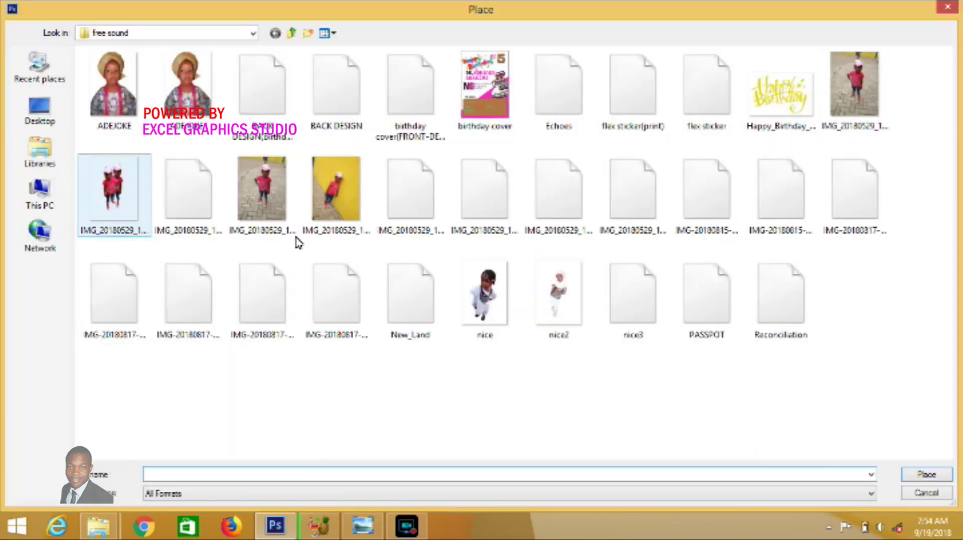
left_click(41, 108)
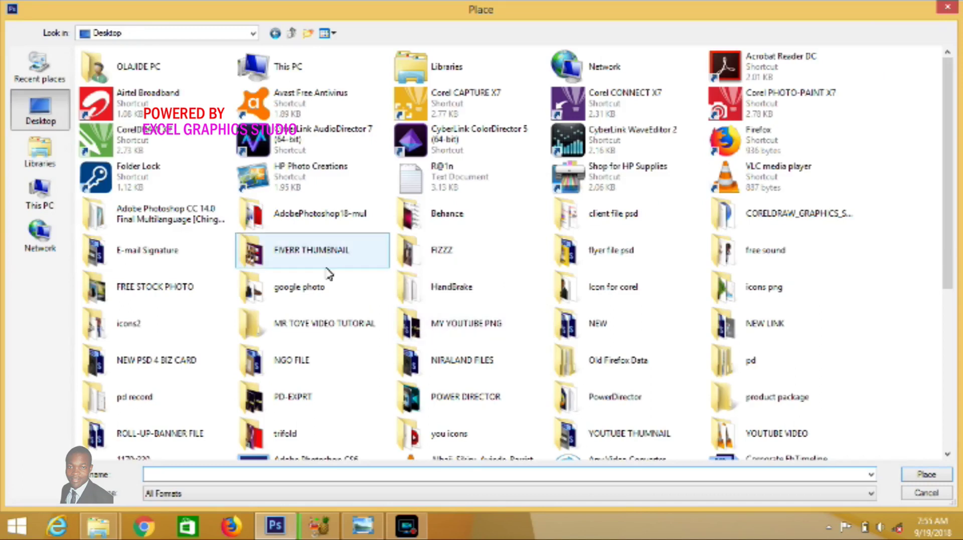
double_click(196, 304)
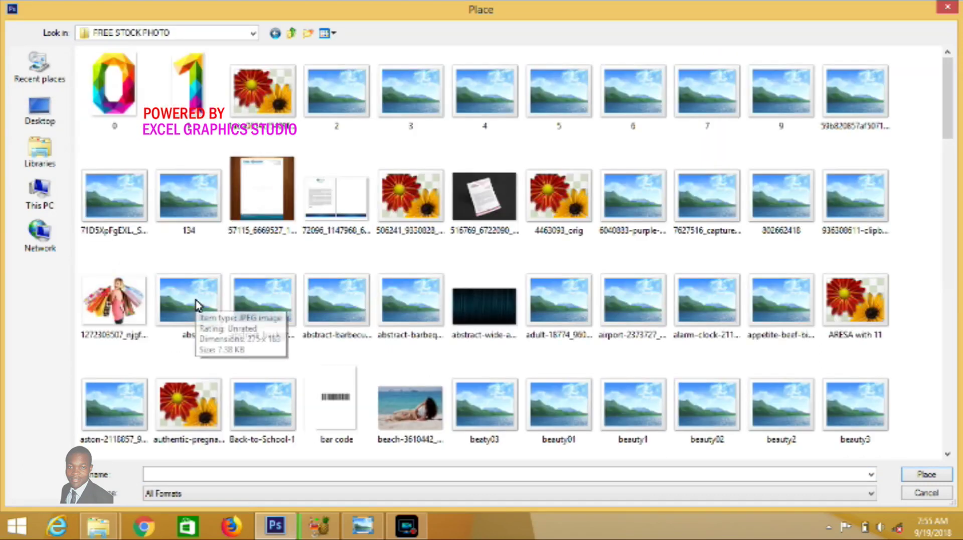
left_click(947, 454)
left_click(947, 454)
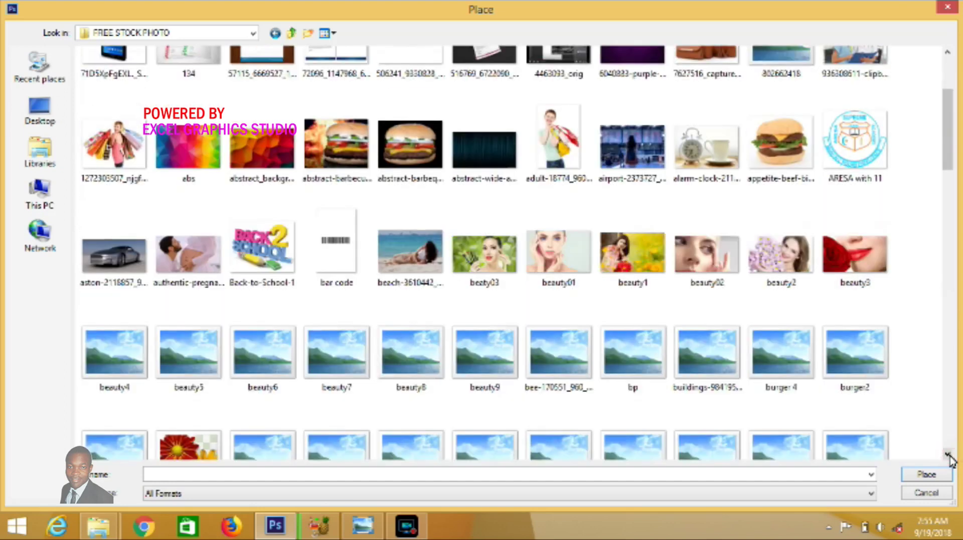
left_click(947, 454)
left_click(947, 454)
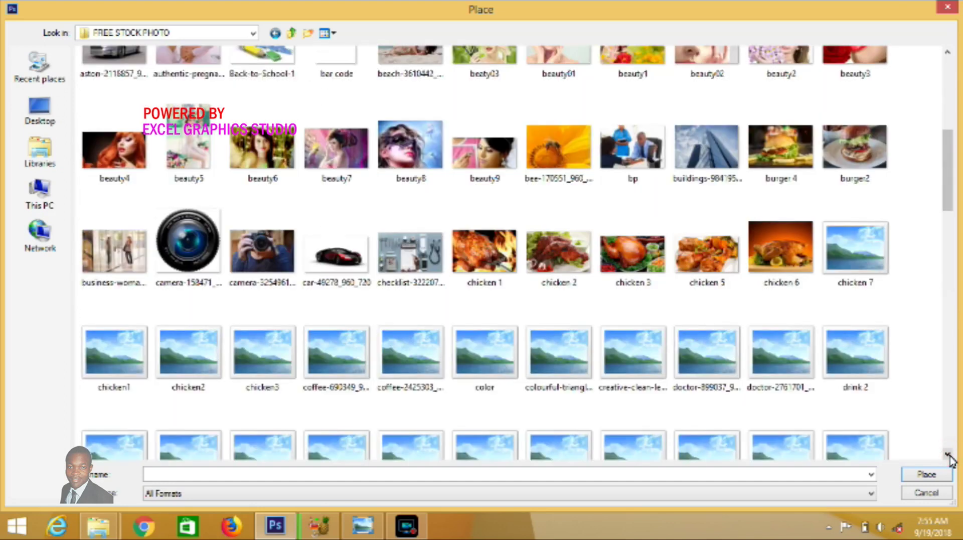
left_click(947, 454)
left_click(947, 455)
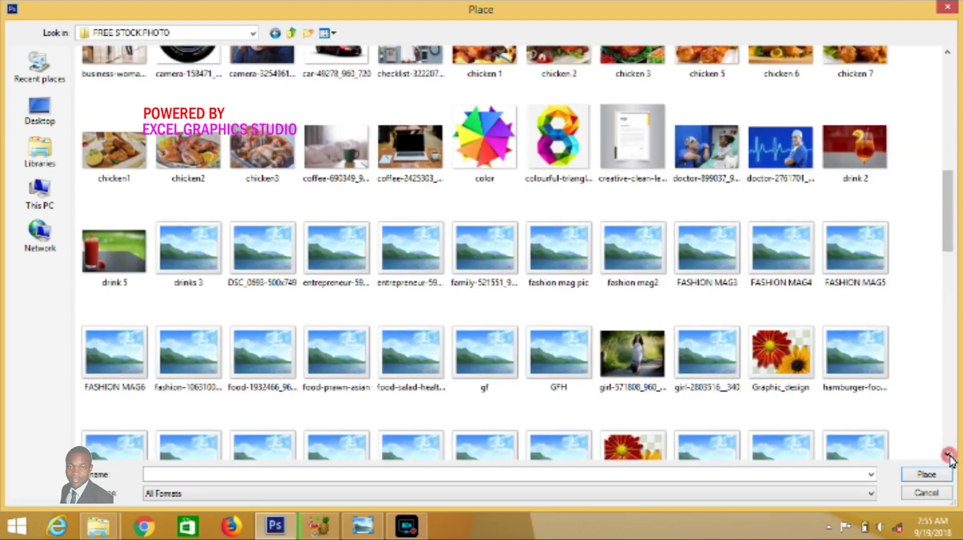
left_click(948, 455)
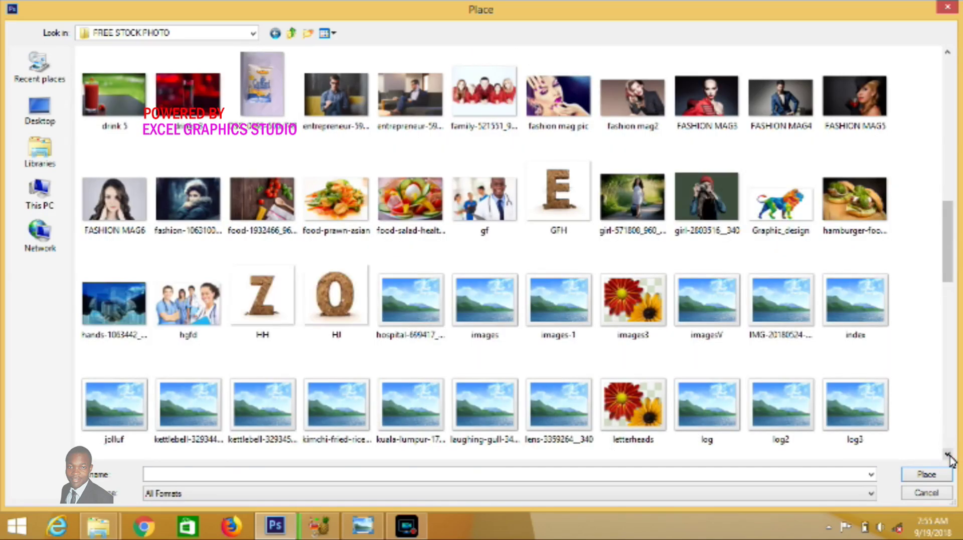
left_click(947, 454)
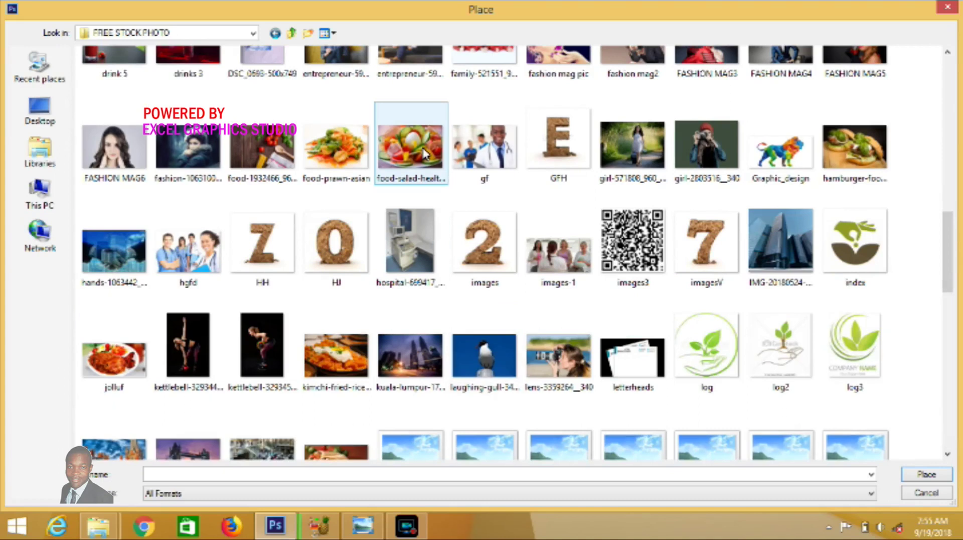
Select the 'meat pie' photo and place it into the menu document
left_click(328, 424)
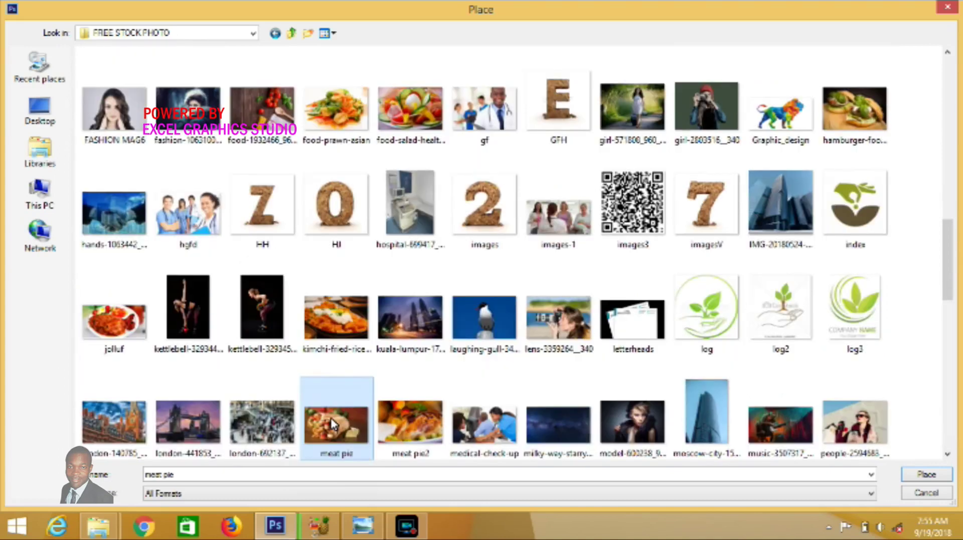
scroll(333, 425, "down", 2)
left_click(334, 424)
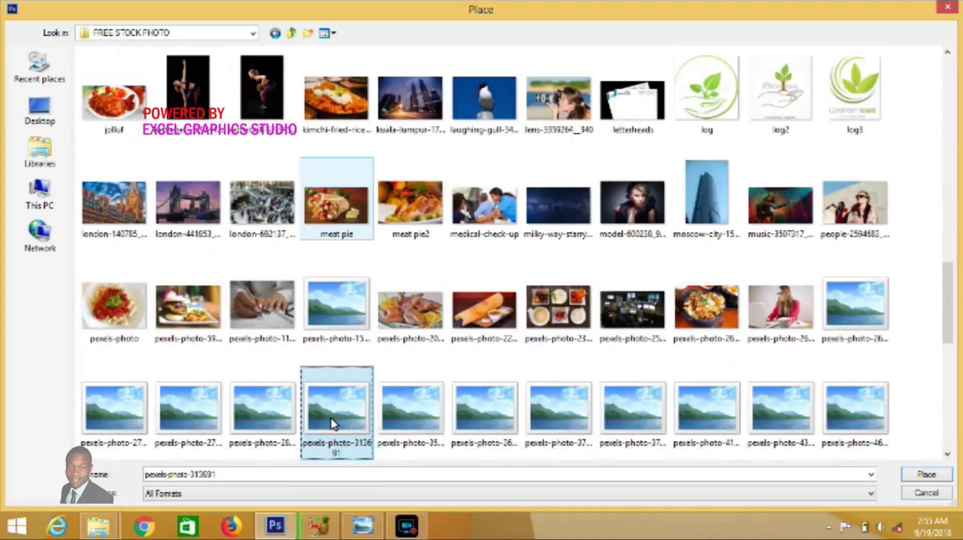
left_click(561, 334)
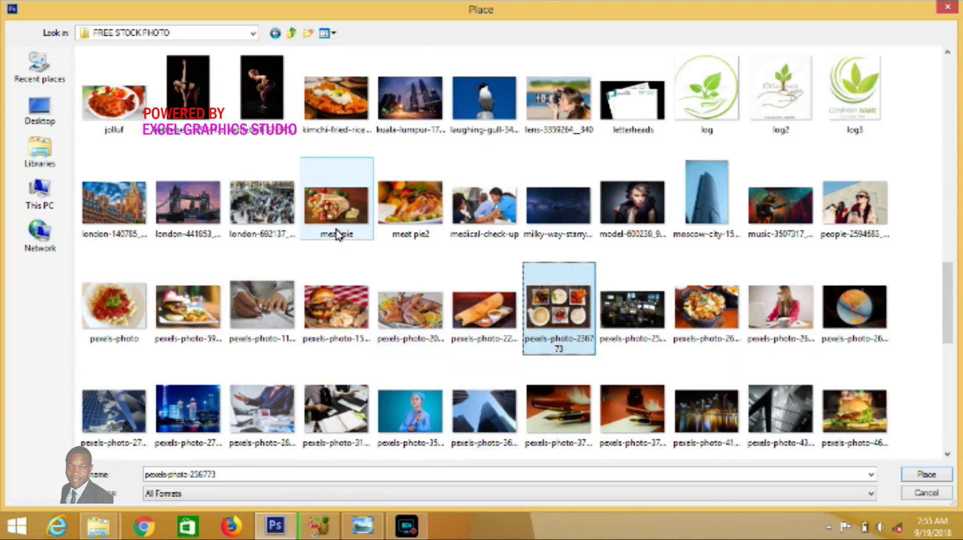
left_click(337, 203)
left_click(925, 474)
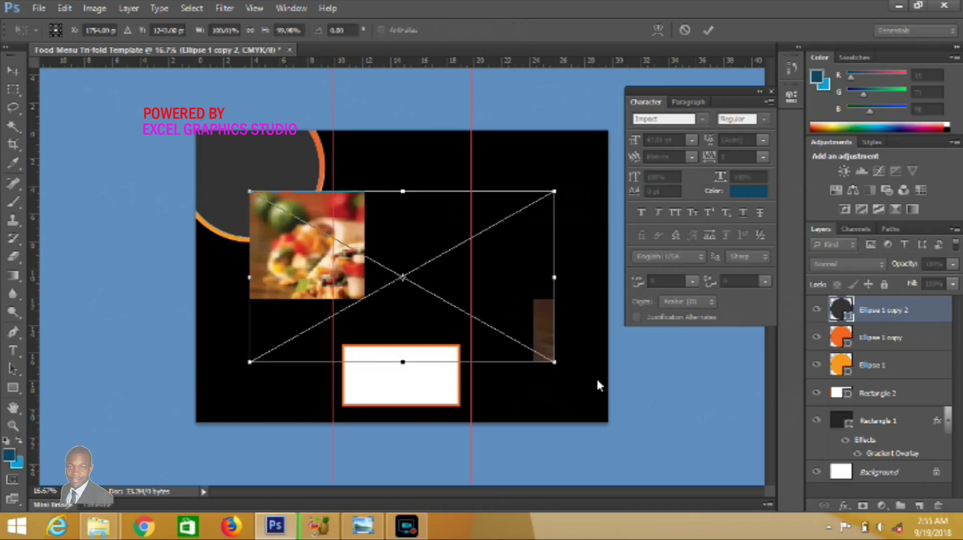
Commit the meat pie photo, move it top-left and clip it into the dark circle
left_click(706, 35)
left_click_drag(435, 271, 299, 176)
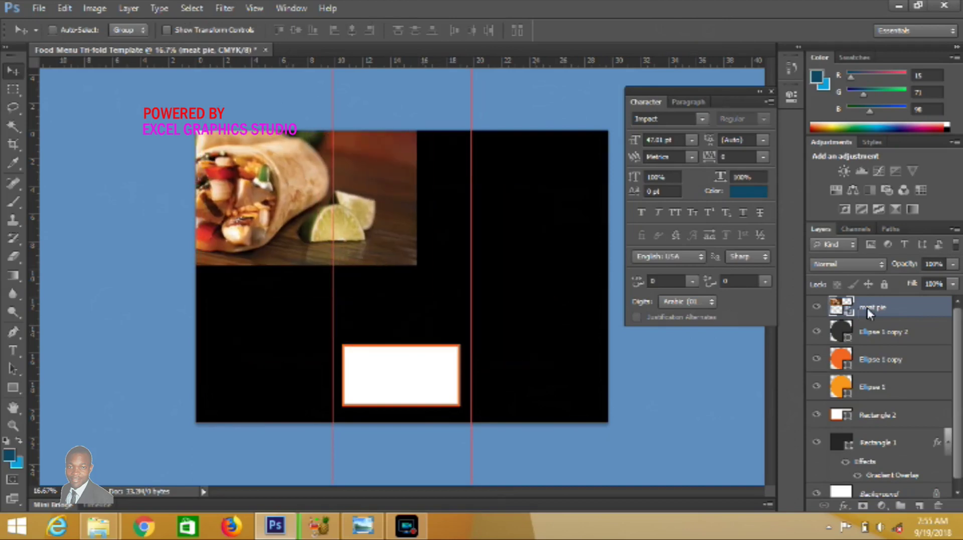
right_click(867, 308)
left_click(777, 231)
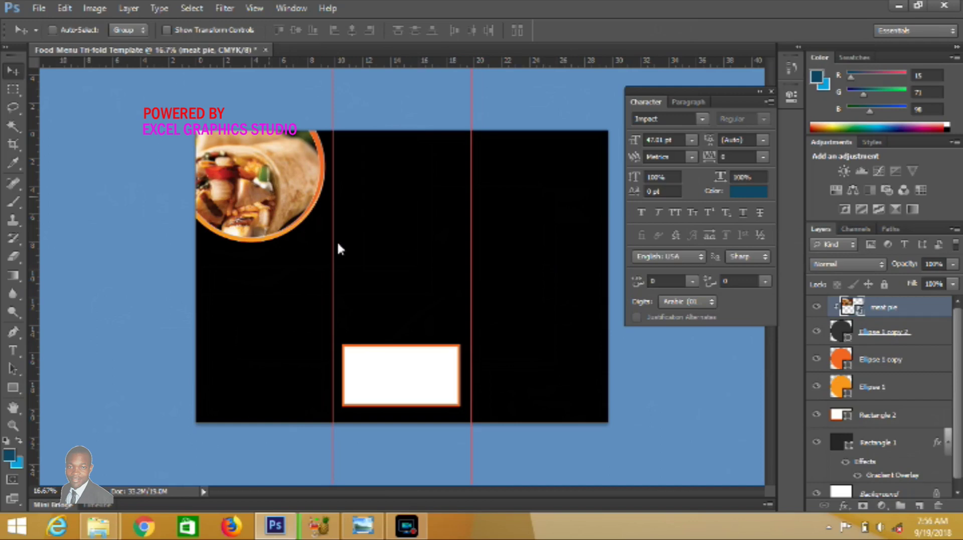
Scale the clipped meat pie photo down to about 77%
key("ctrl+t")
left_click_drag(418, 264, 382, 246)
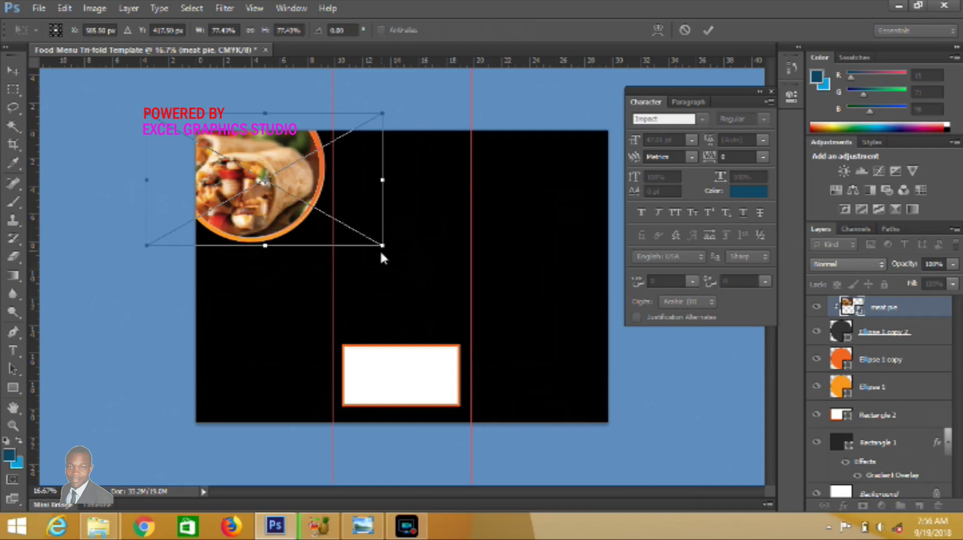
left_click(707, 32)
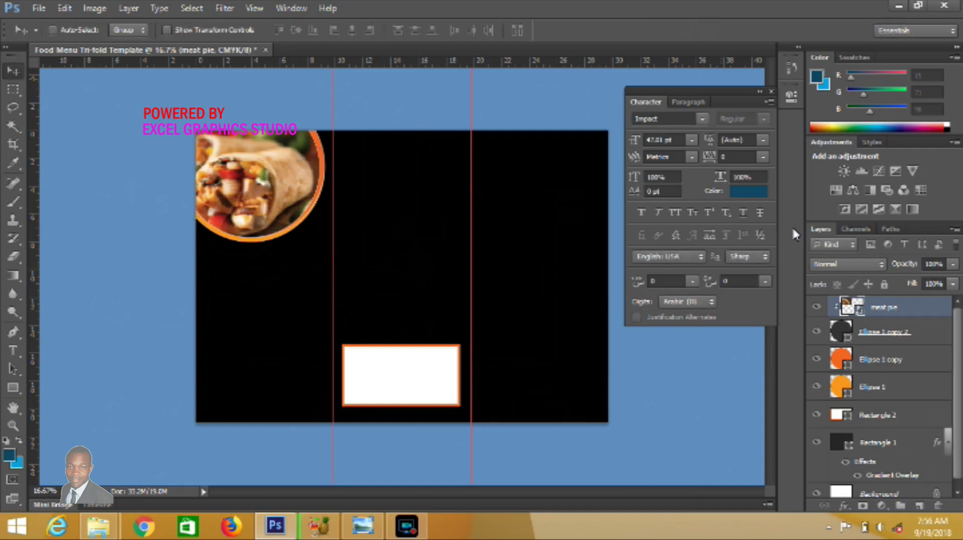
With the white rectangle layer selected, start placing an image and scroll the FREE STOCK PHOTO folder
left_click(880, 405)
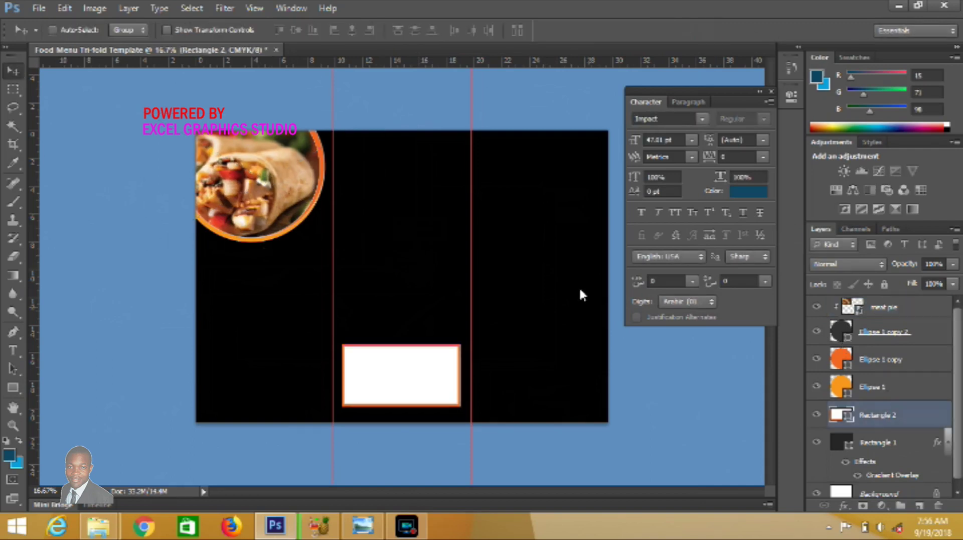
left_click(33, 12)
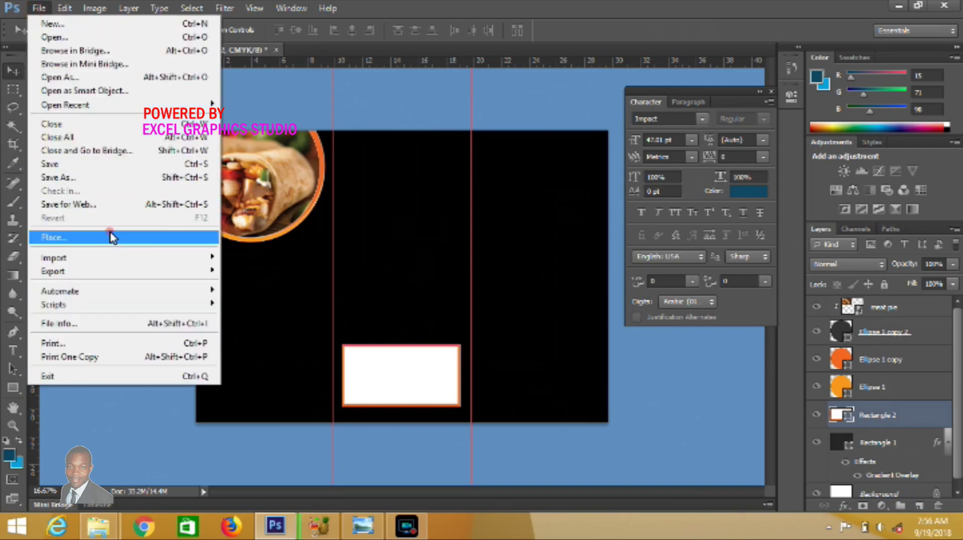
left_click(112, 236)
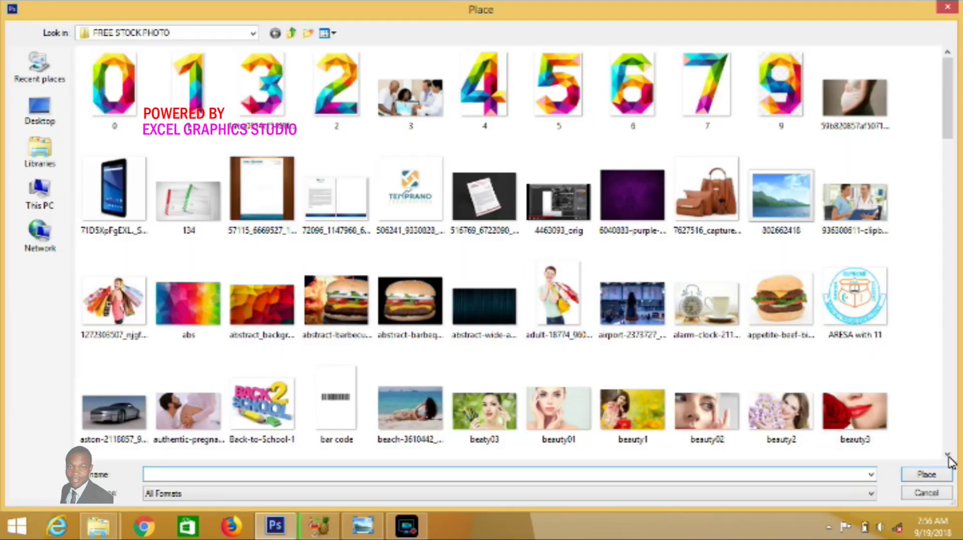
left_click(947, 454)
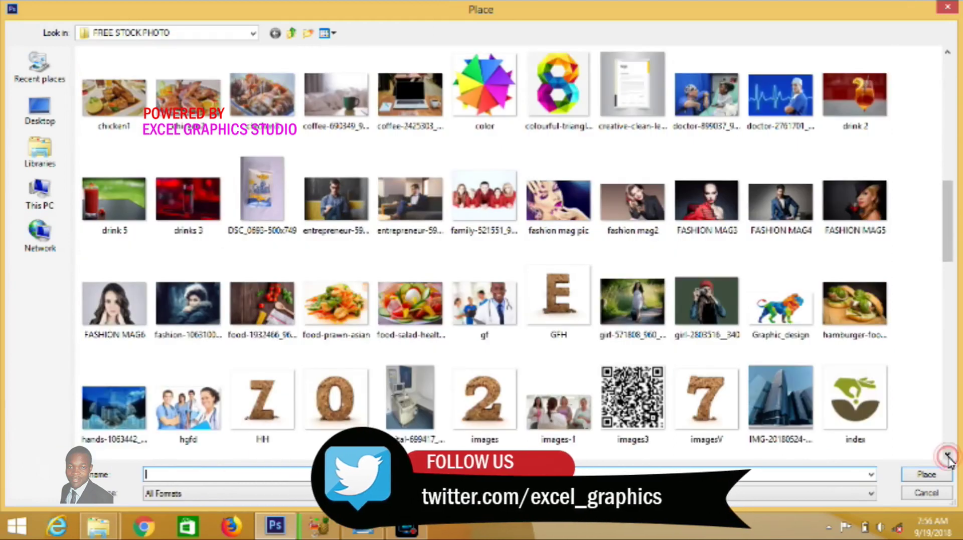
left_click(947, 454)
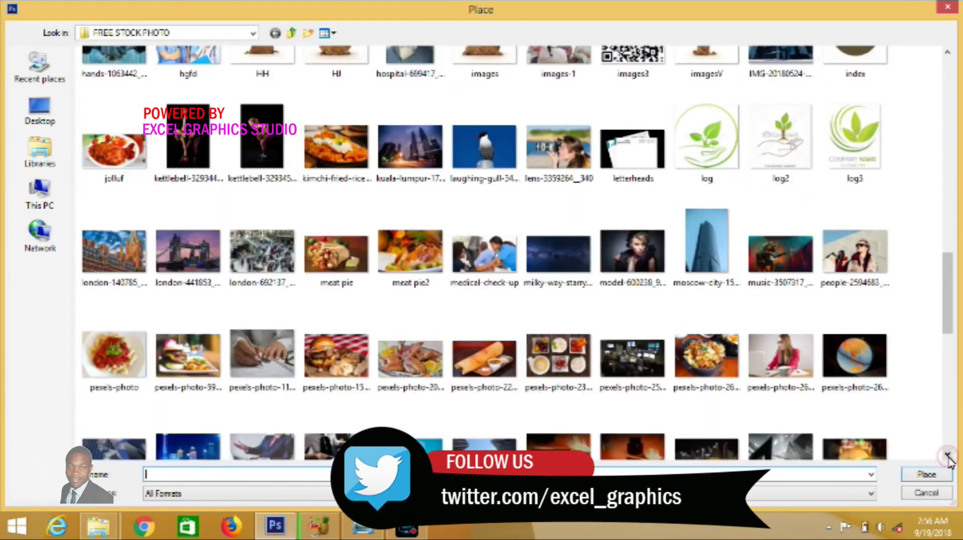
left_click(948, 454)
left_click(947, 455)
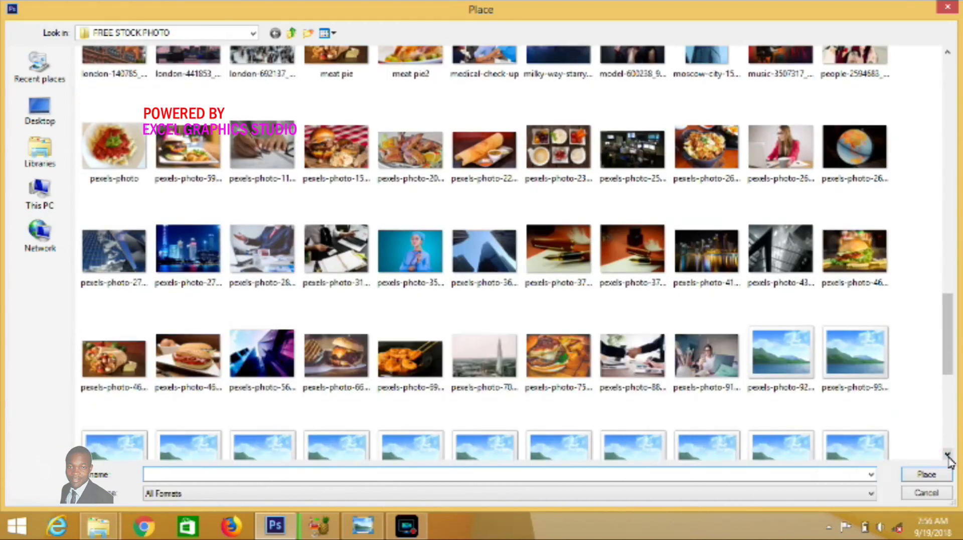
left_click(948, 454)
left_click(947, 454)
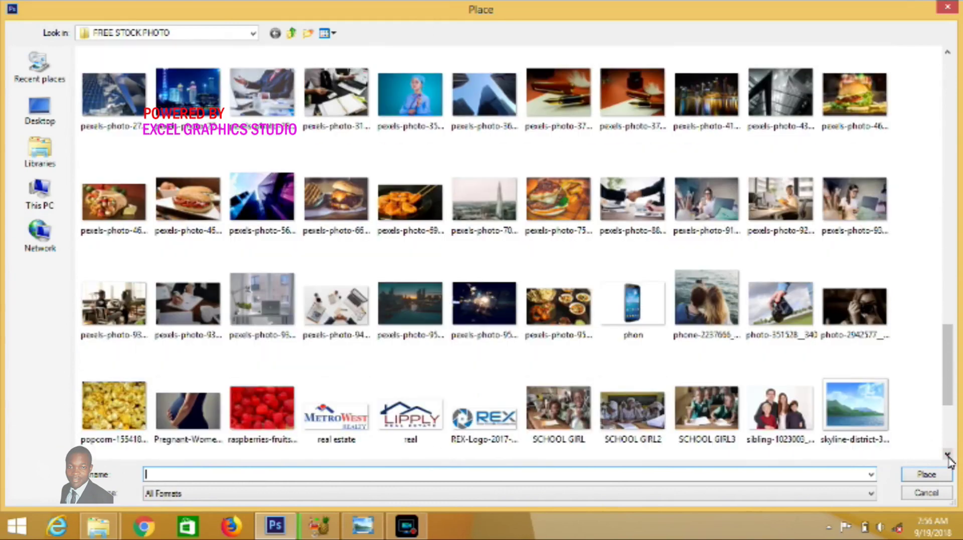
left_click(947, 454)
left_click(947, 454)
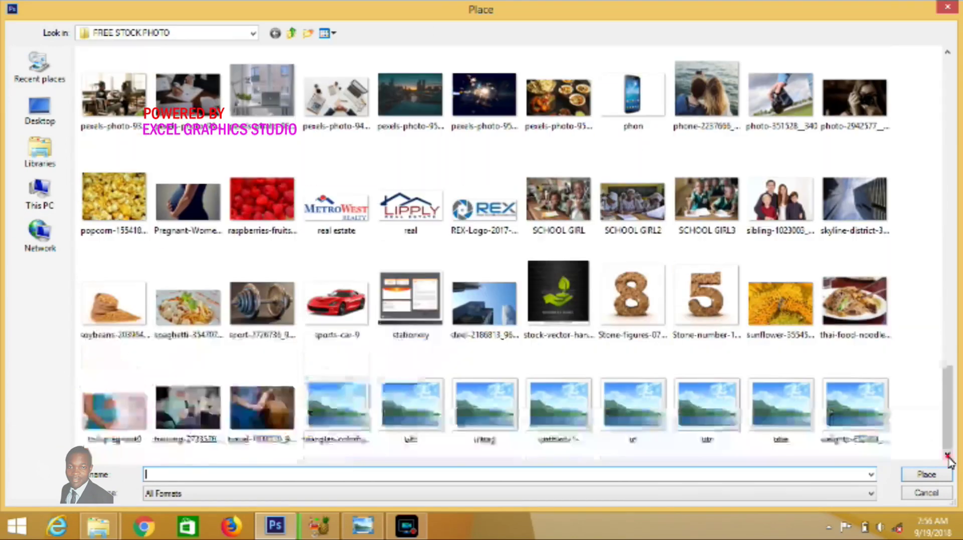
Choose the pexels-photo-236773 bowls photo and place it into the menu
left_click(558, 95)
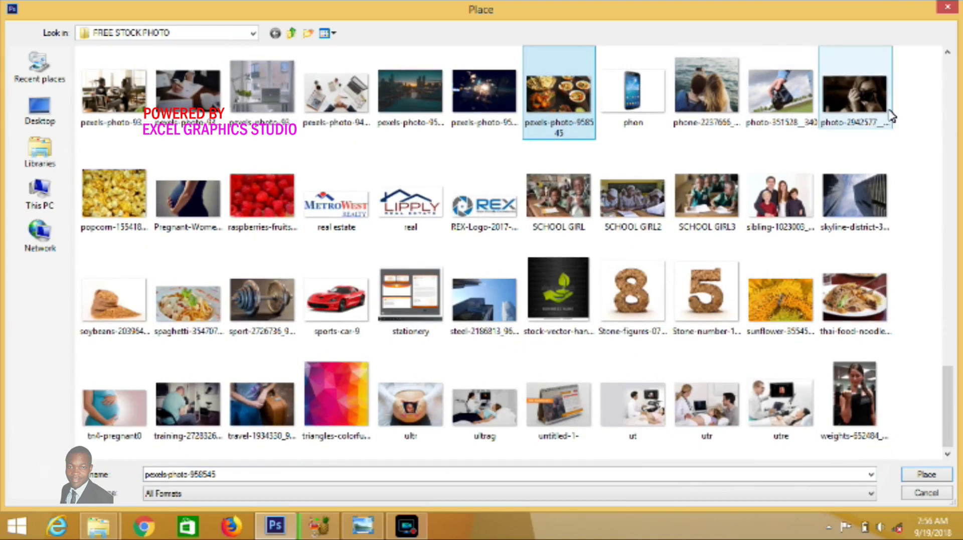
left_click(946, 54)
left_click(946, 54)
left_click(946, 54)
left_click(946, 54)
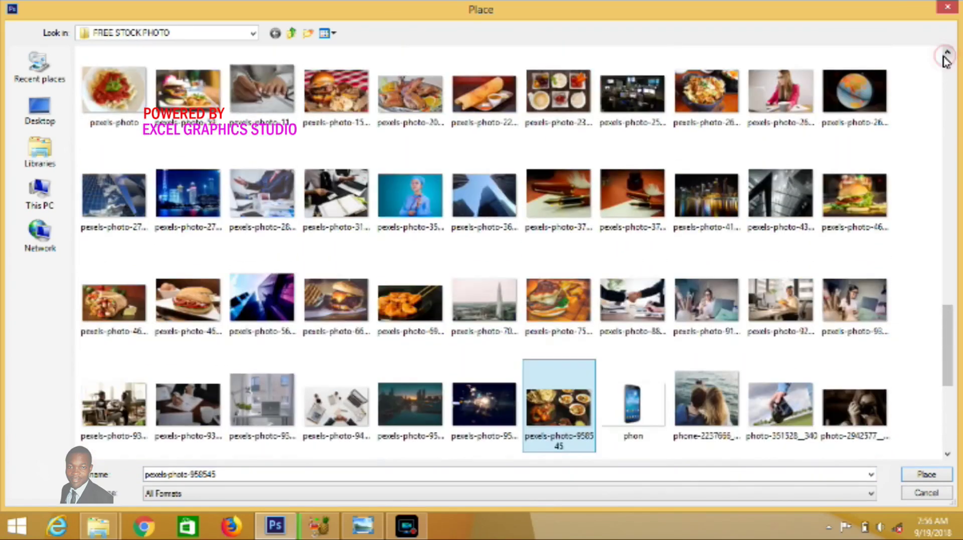
left_click(558, 96)
left_click(910, 474)
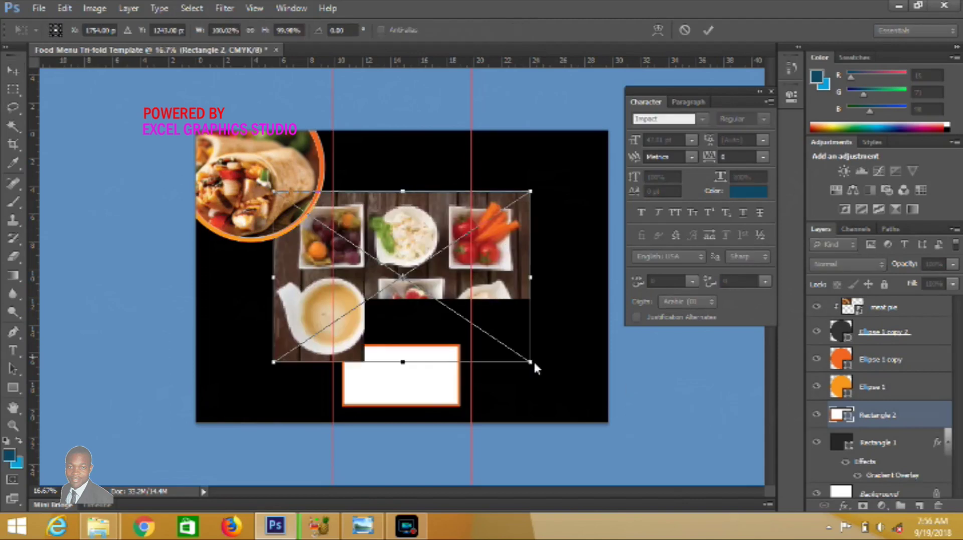
Shrink the bowls photo, move it over the white rectangle and clip it to that rectangle
left_click_drag(531, 361, 504, 349)
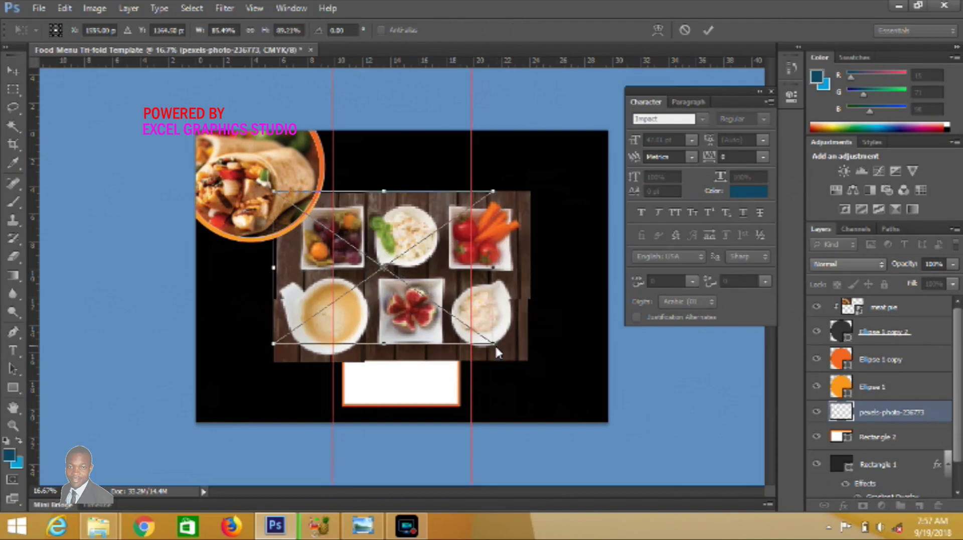
left_click_drag(496, 347, 453, 320)
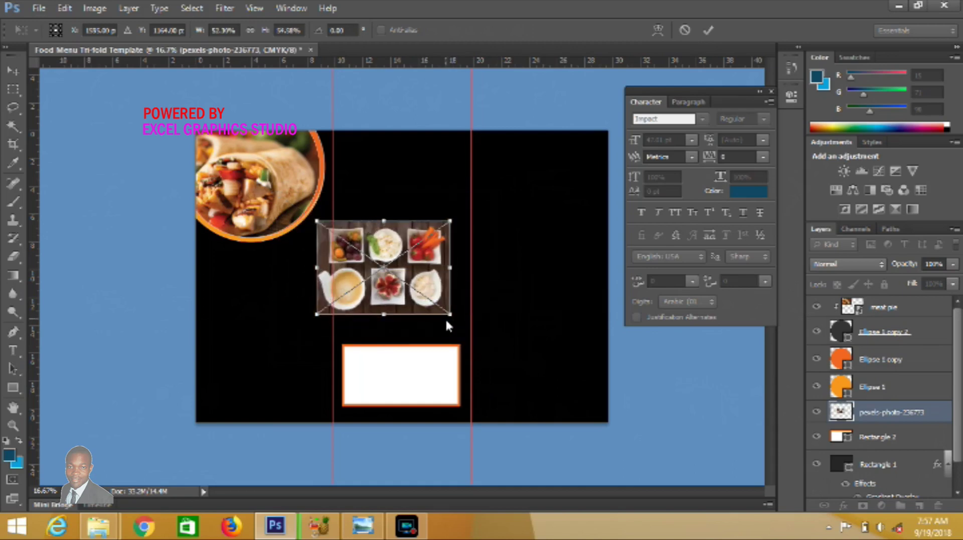
left_click_drag(431, 294, 432, 297)
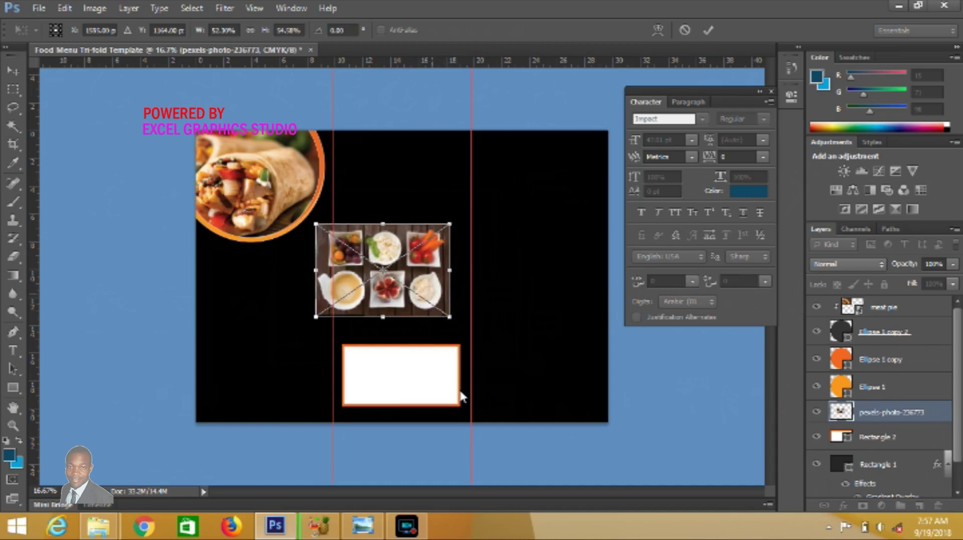
left_click(708, 31)
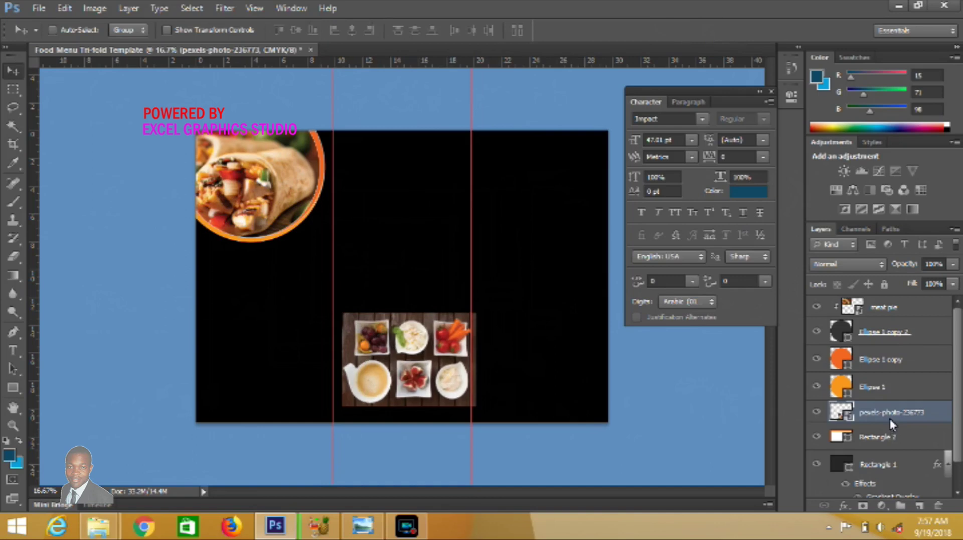
right_click(888, 419)
left_click(786, 233)
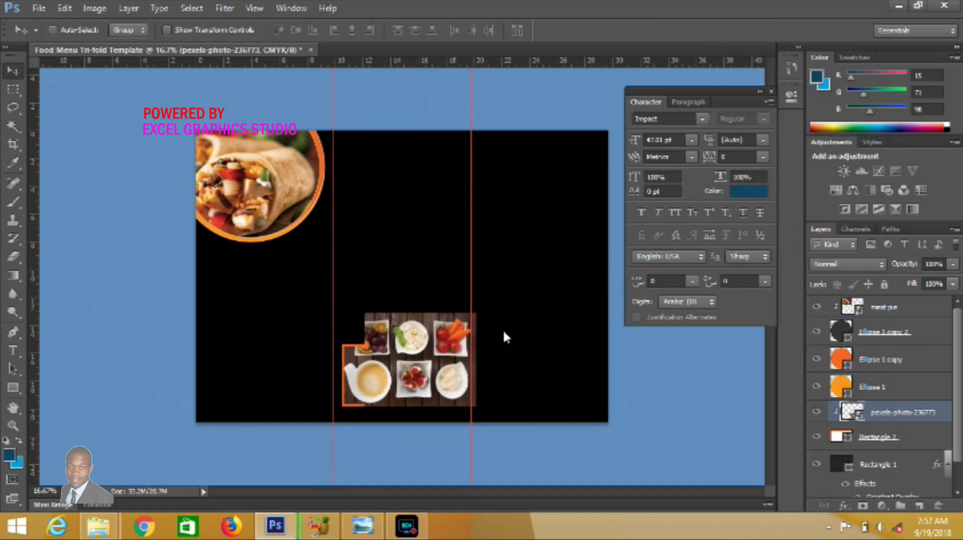
Nudge and resize the clipped bowls photo so it fills the orange-bordered frame
key("Down")
key("Down")
key("Down")
key("Down")
key("Left")
key("Left")
key("Left")
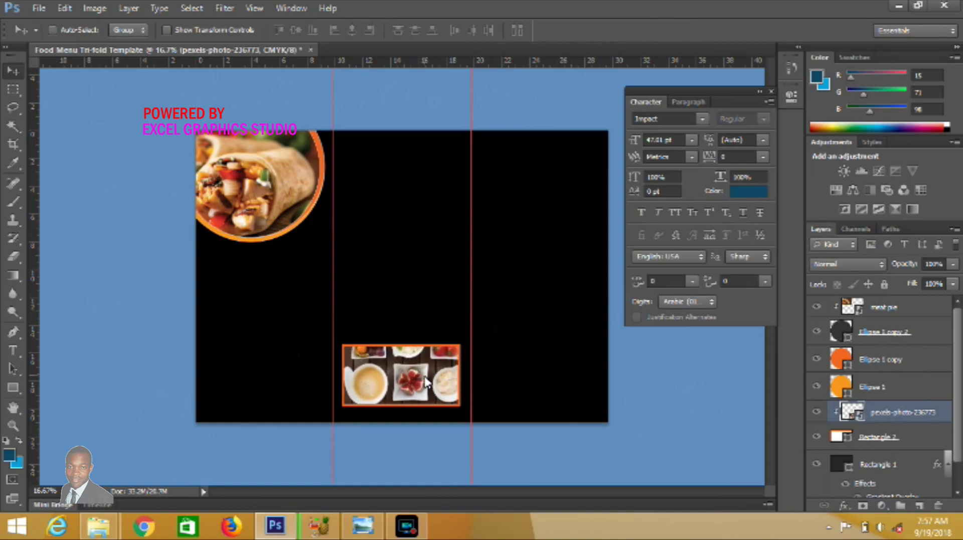
key("ctrl+t")
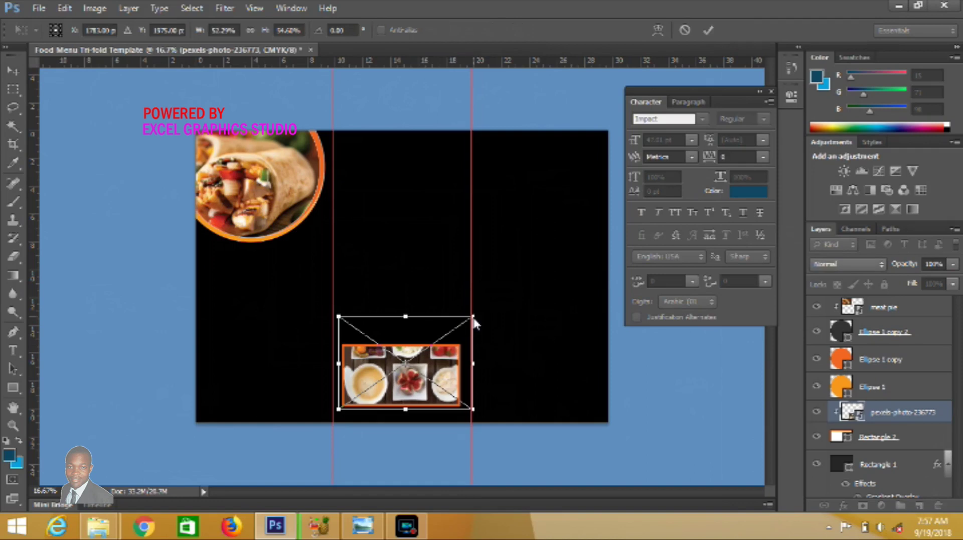
left_click_drag(473, 320, 472, 330)
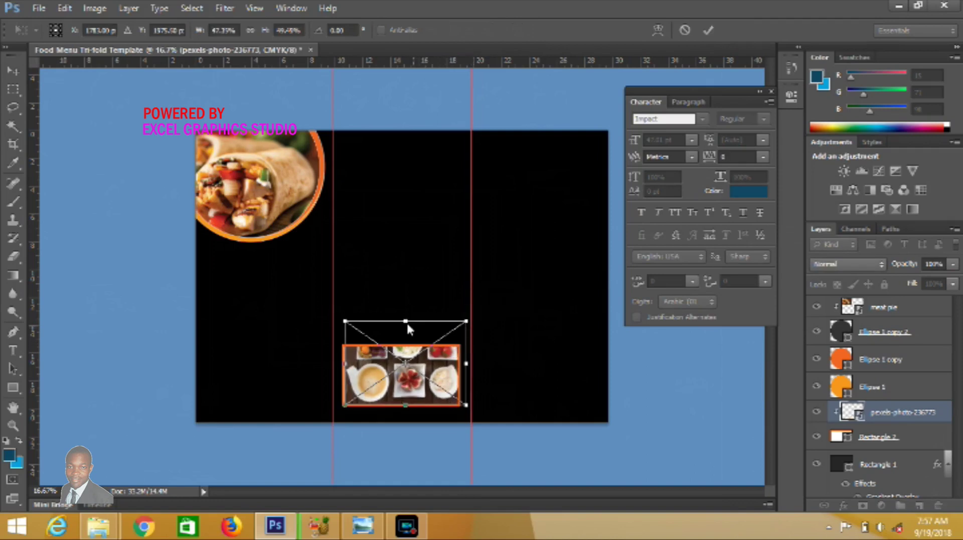
left_click_drag(406, 324, 414, 377)
left_click(707, 30)
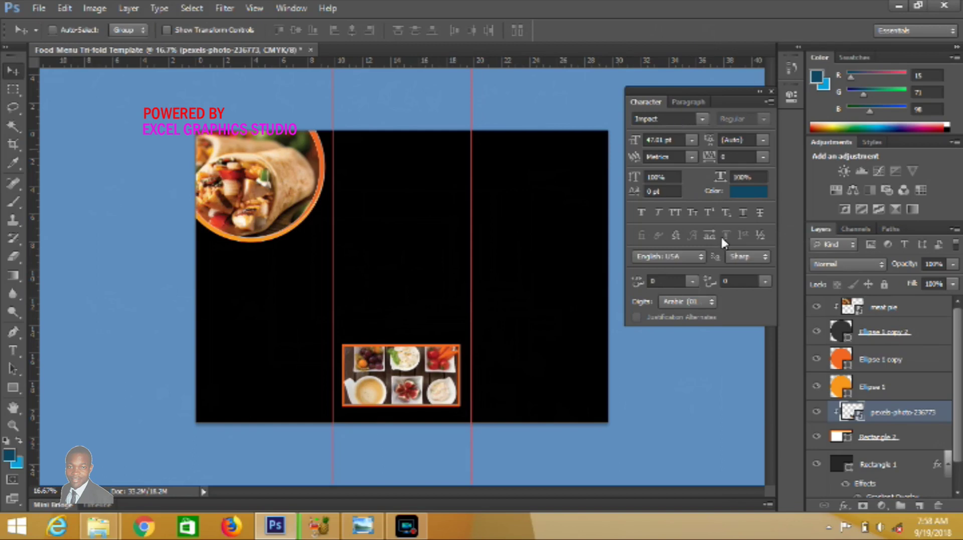
Add a new layer above Rectangle 1 and choose the scalloped flower custom shape
left_click(891, 465)
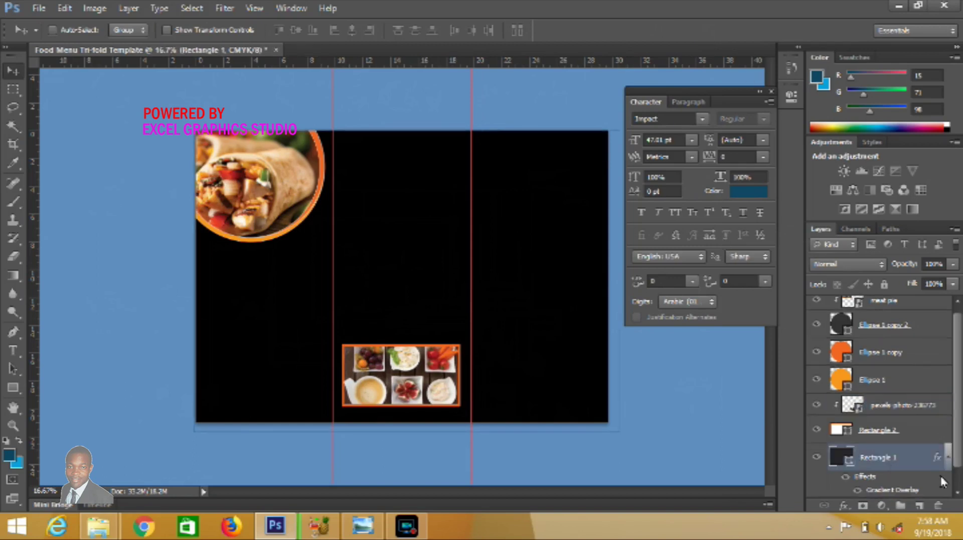
left_click(923, 508)
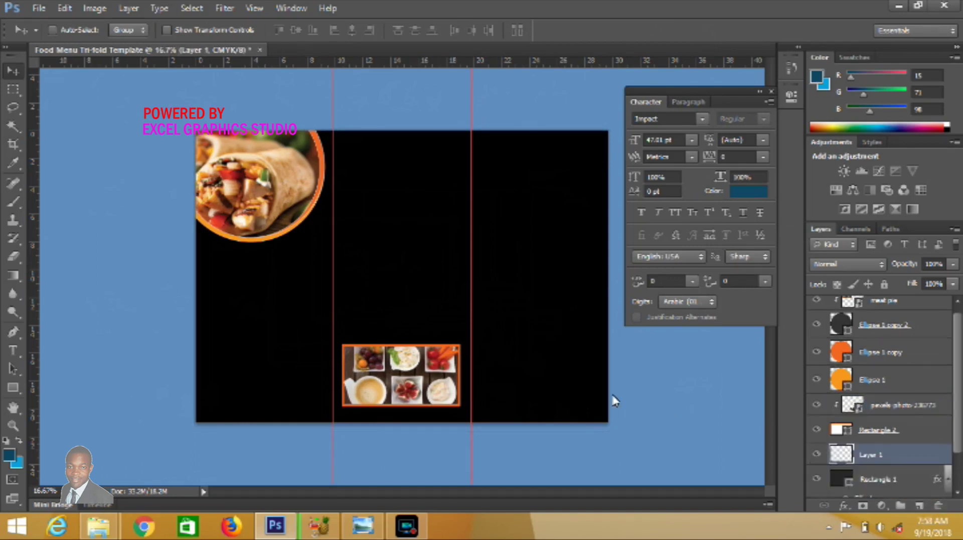
right_click(19, 385)
left_click(92, 413)
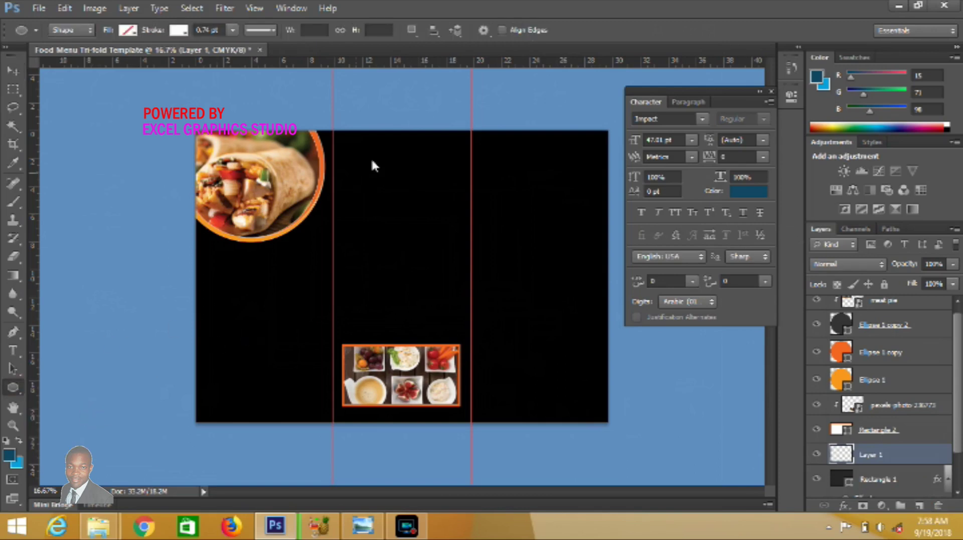
right_click(10, 390)
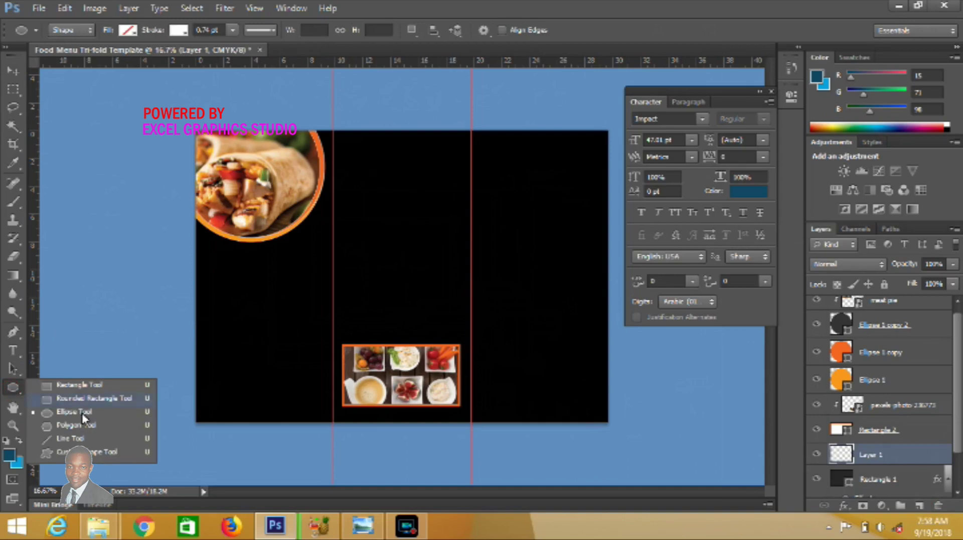
left_click(90, 451)
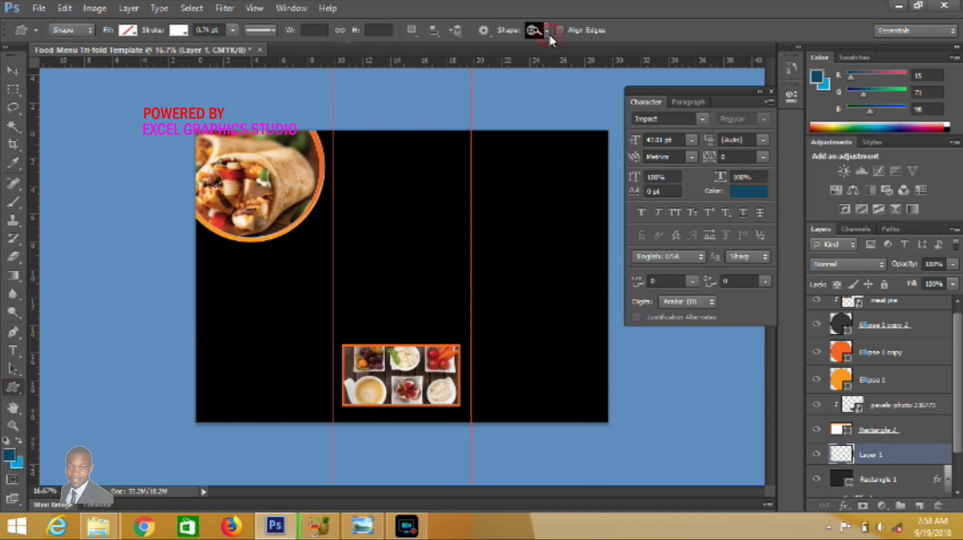
left_click(549, 33)
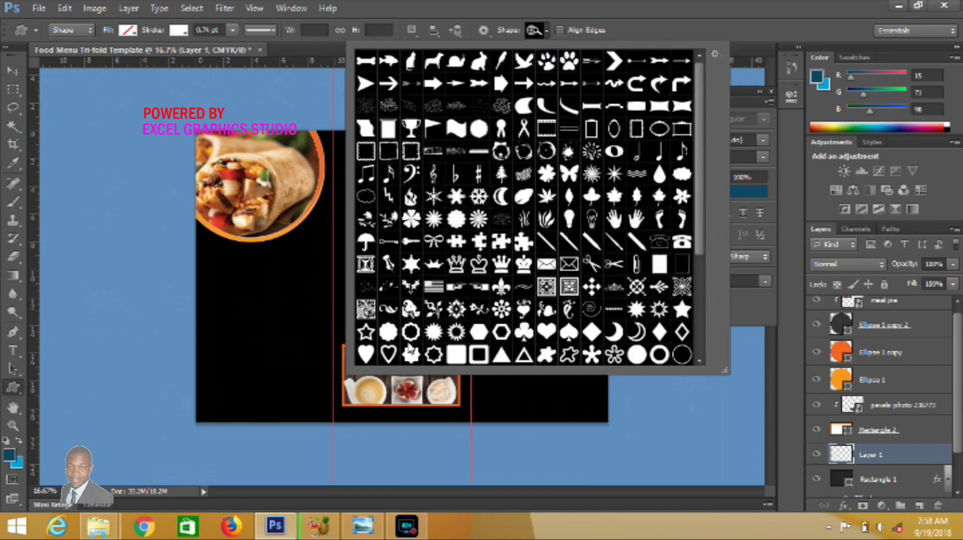
left_click(392, 335)
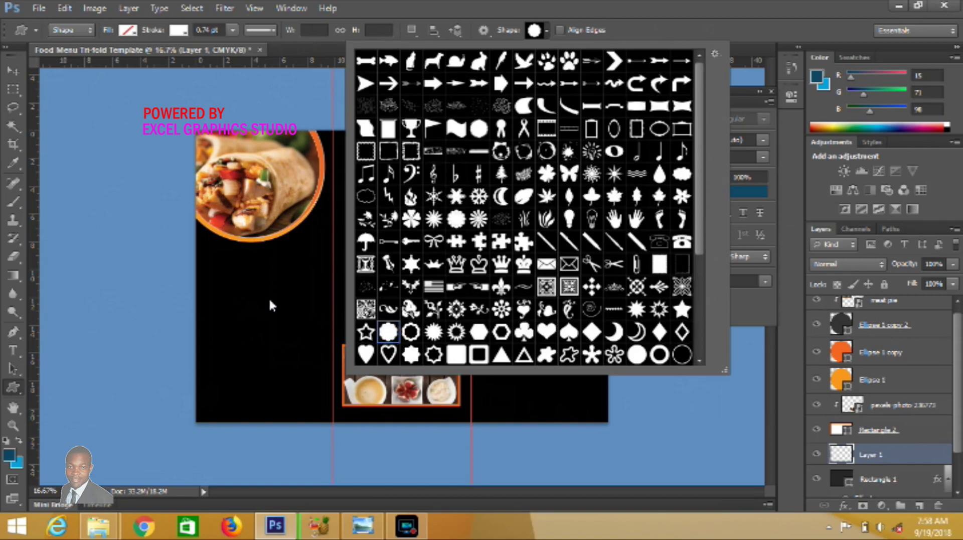
Draw an orange-filled scalloped flower shape in the middle panel
left_click(129, 31)
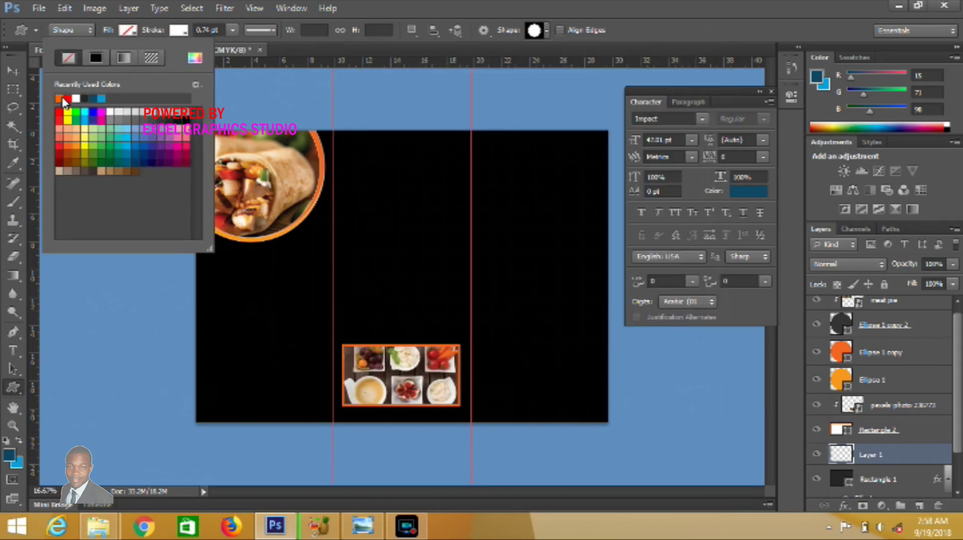
left_click(59, 98)
left_click(380, 201)
left_click_drag(381, 202, 455, 272)
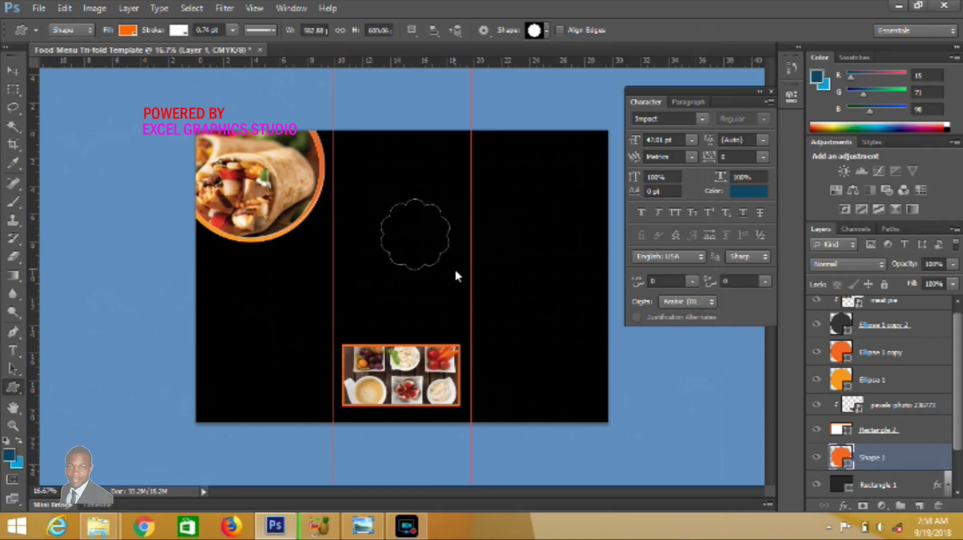
Give the flower a white fill and 6.05 pt orange outline, then move it to the right panel
left_click(176, 31)
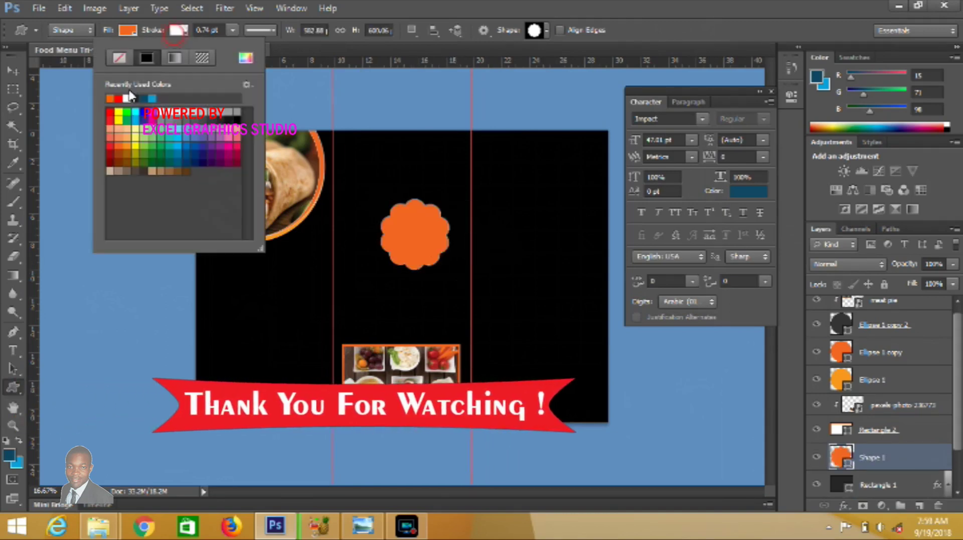
left_click(110, 98)
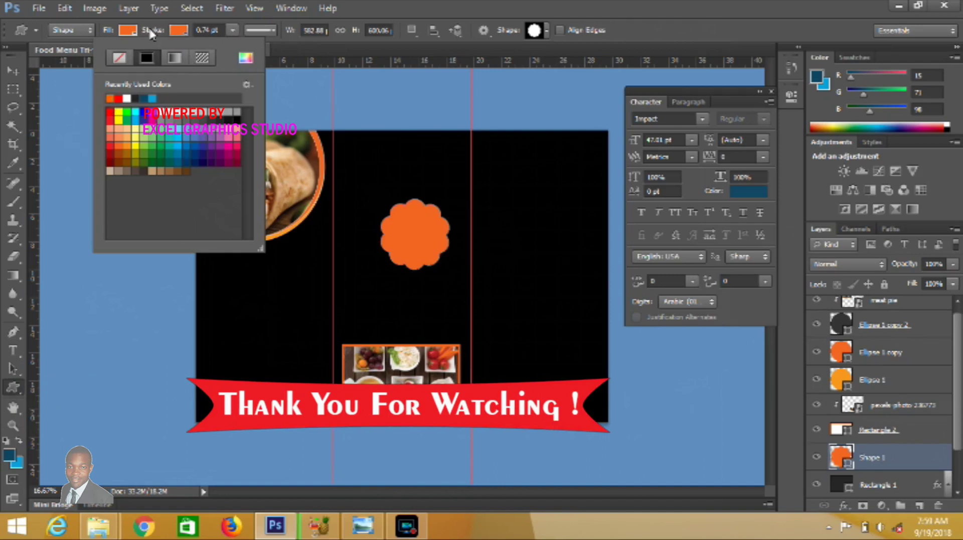
left_click(128, 30)
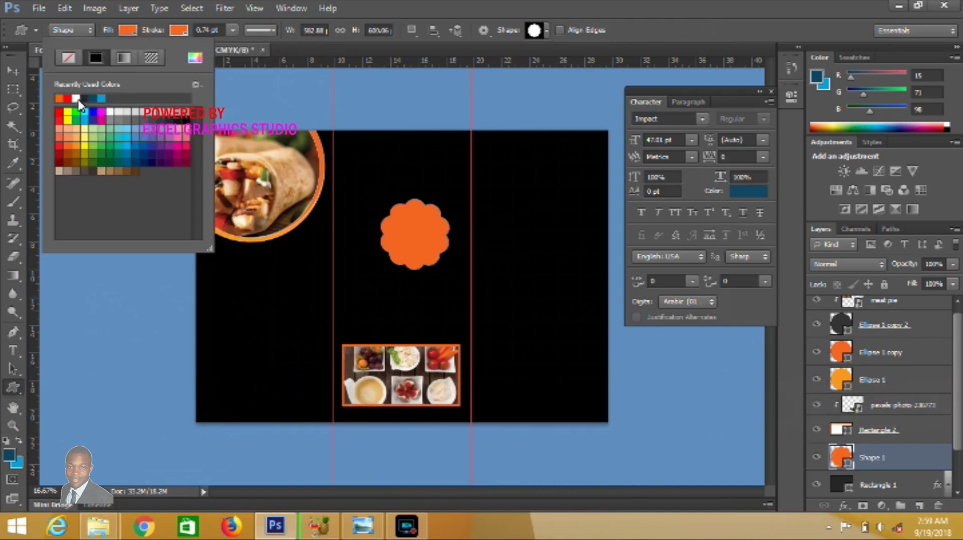
left_click(75, 98)
left_click(233, 34)
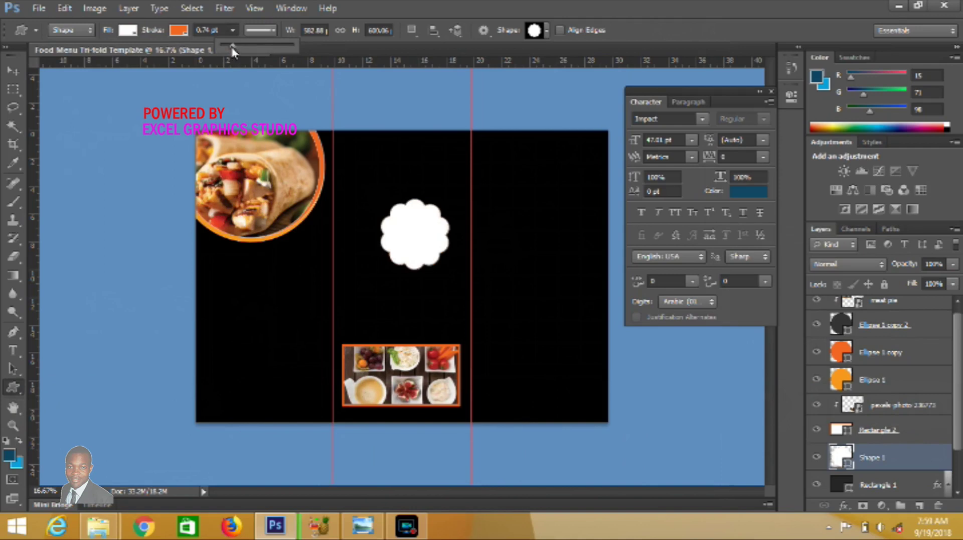
left_click_drag(239, 46, 240, 46)
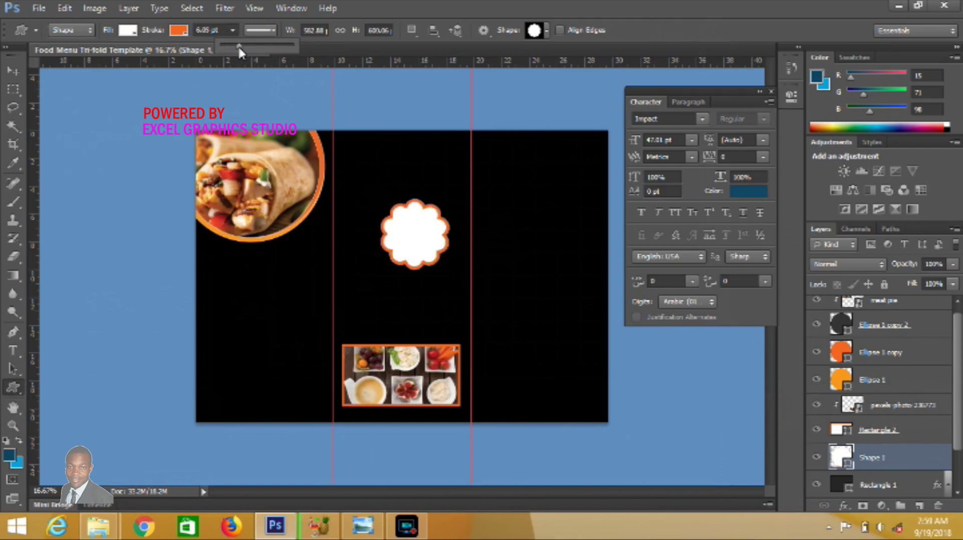
left_click(13, 70)
left_click_drag(416, 235, 505, 225)
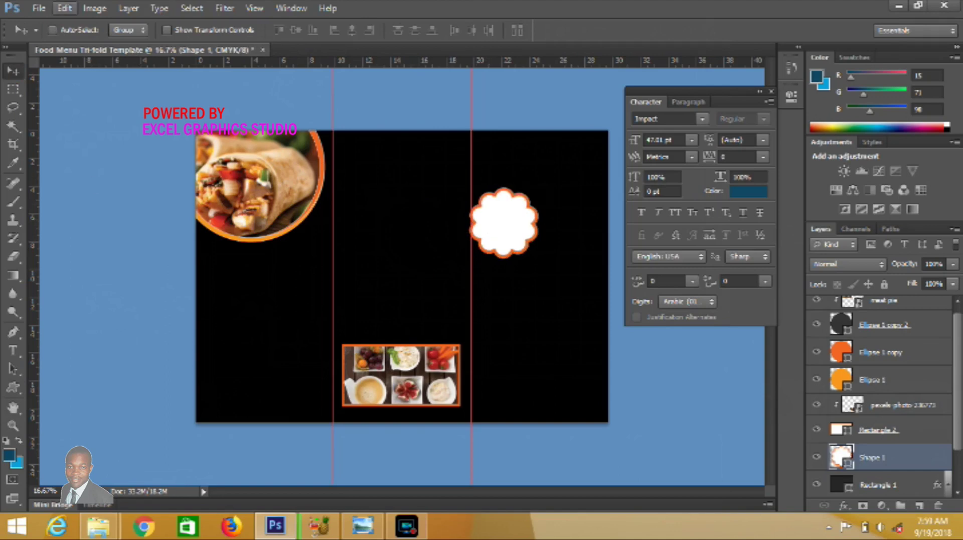
Scale the flower shape down to about 74% with Free Transform Path
left_click(64, 8)
left_click(121, 256)
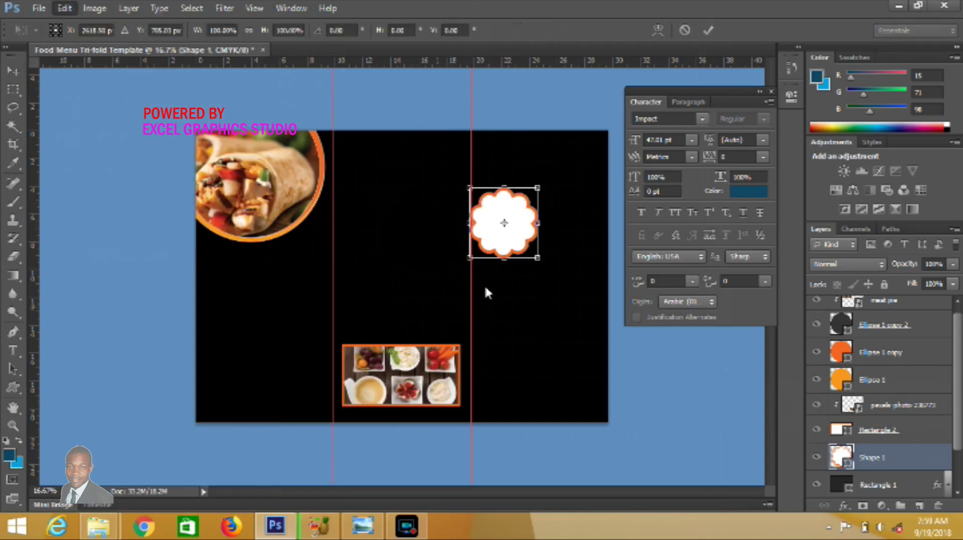
mouse_move(541, 258)
left_mouse_down()
mouse_move(530, 250)
mouse_move(535, 262)
left_mouse_up()
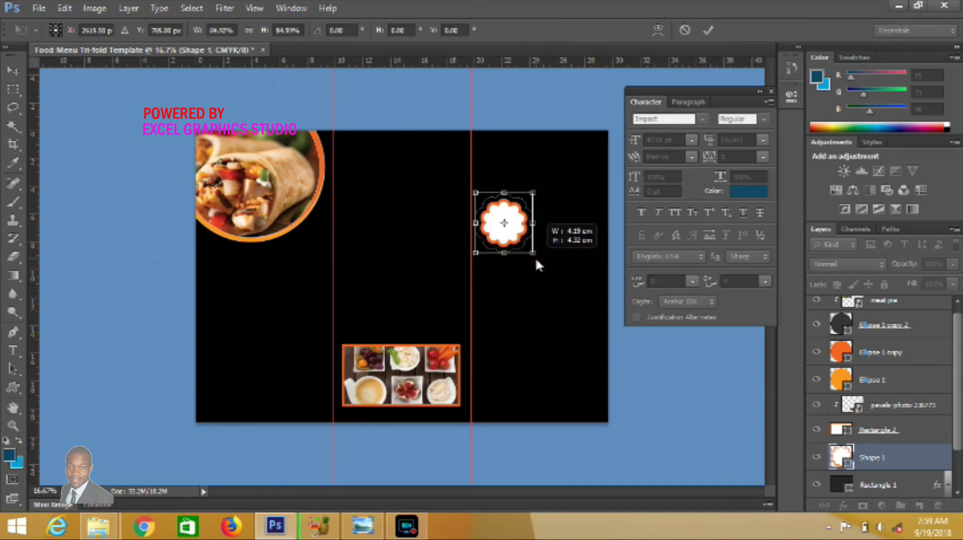
left_click(707, 32)
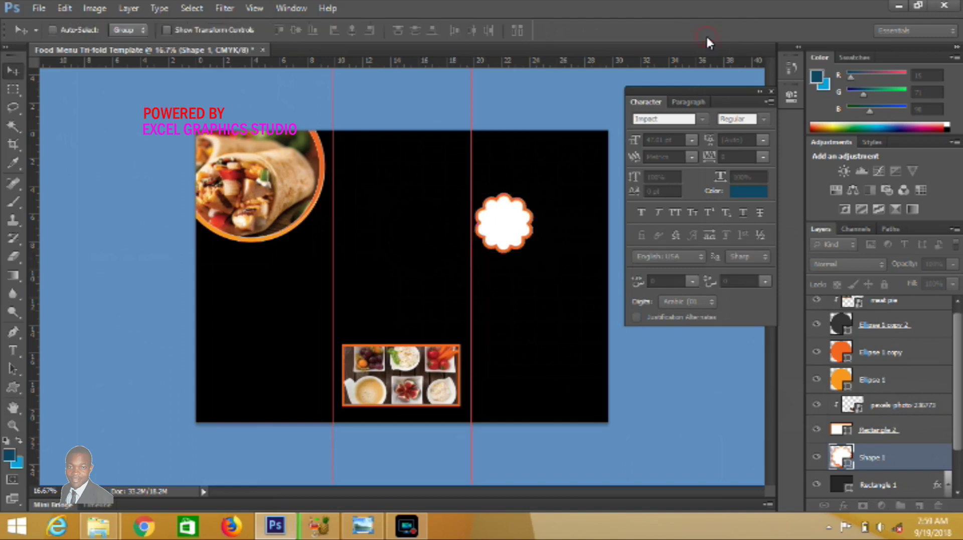
key("ctrl+plus")
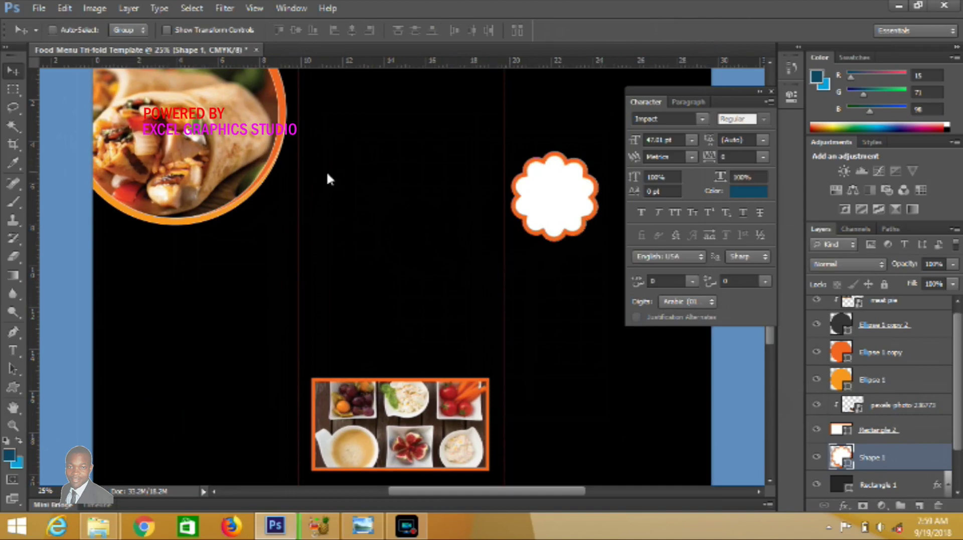
Place the 'chicken 5' photo from the stock photo folder into the menu
left_click(39, 8)
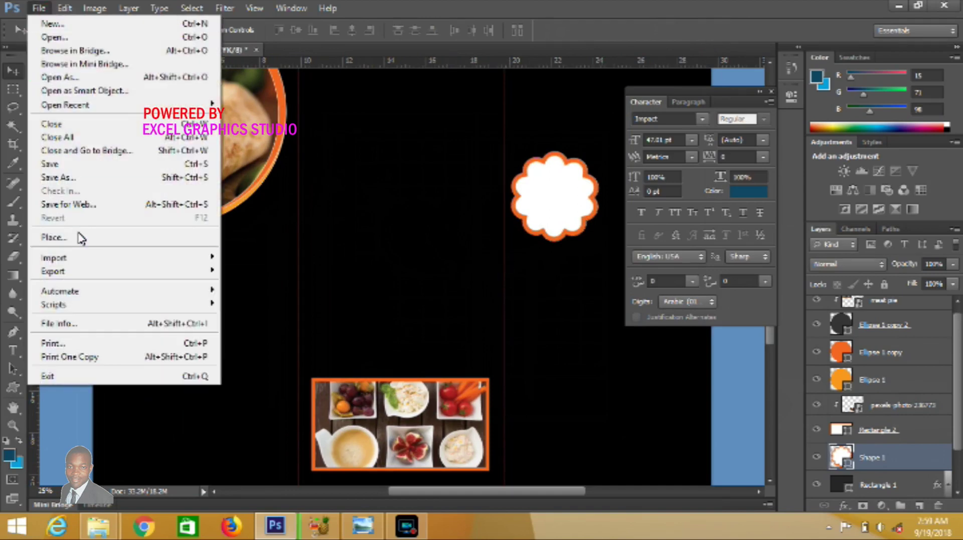
left_click(79, 237)
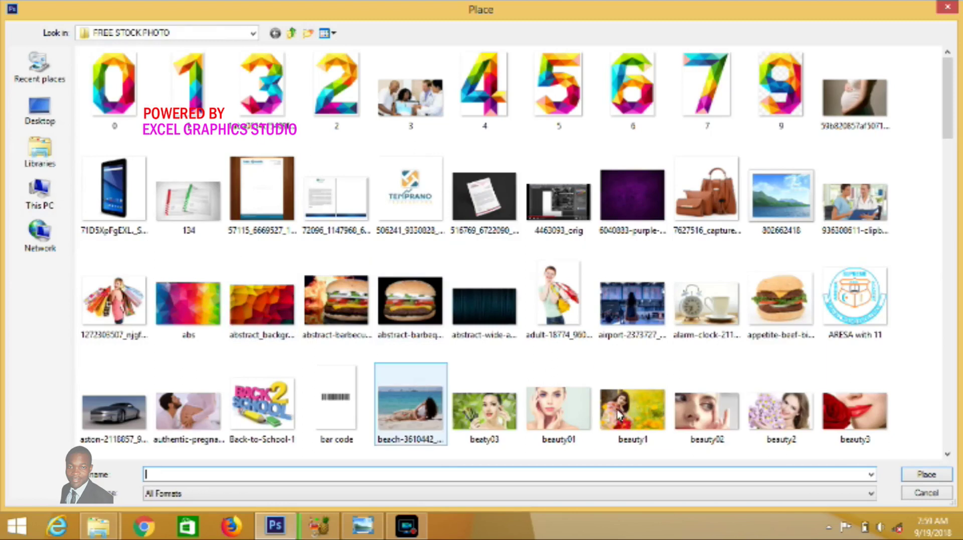
scroll(947, 453, "down", 2)
scroll(947, 454, "down", 3)
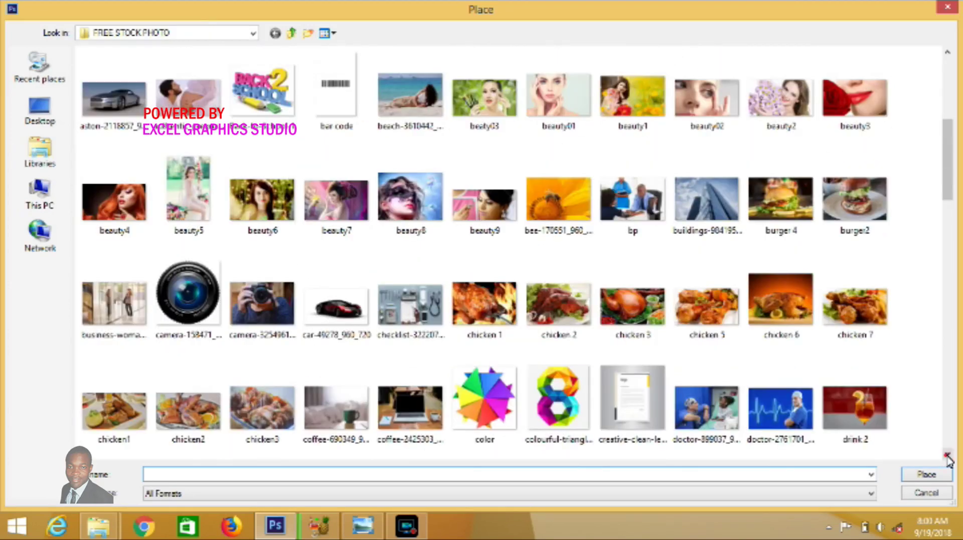
scroll(946, 454, "down", 2)
scroll(947, 459, "down", 1)
left_click(724, 176)
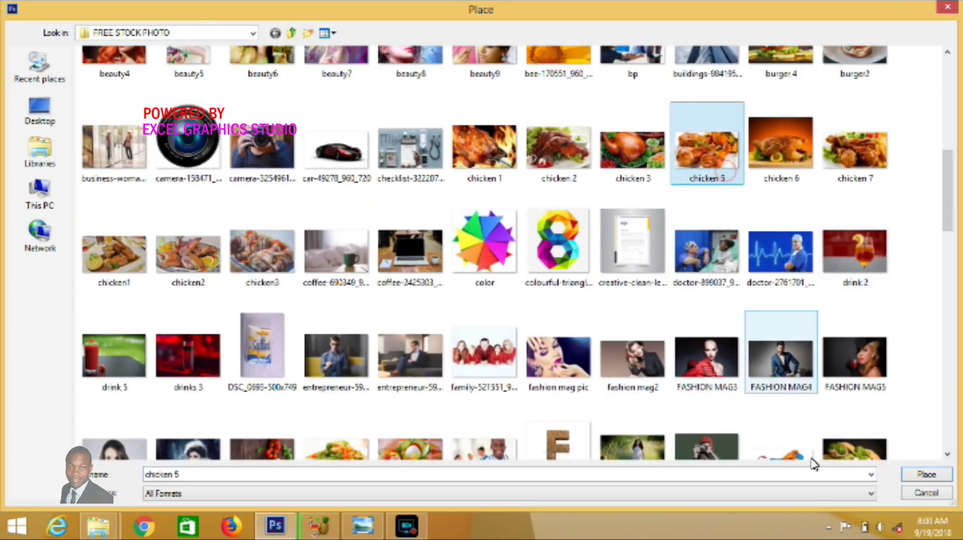
left_click(935, 474)
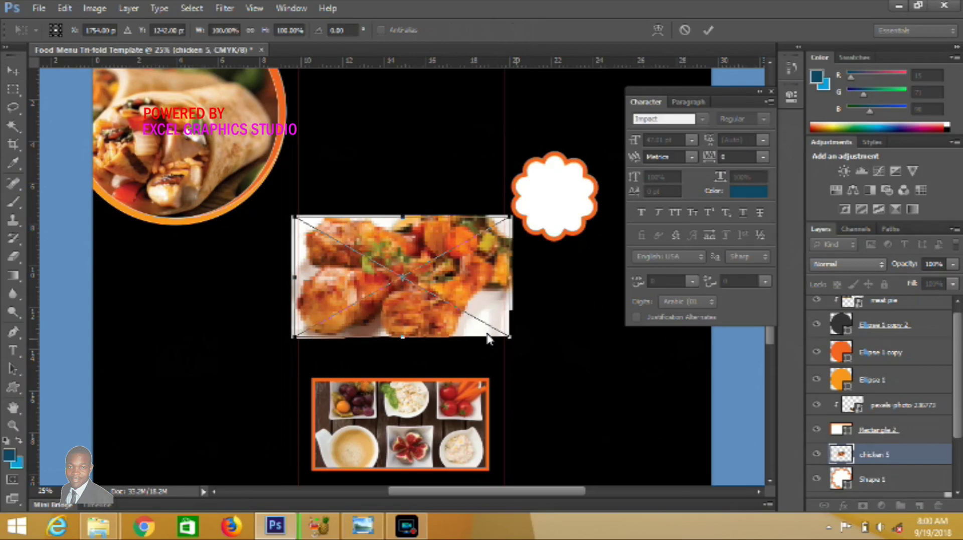
Scale the chicken photo to about 71% and move it over the flower shape
left_click_drag(489, 340, 480, 329)
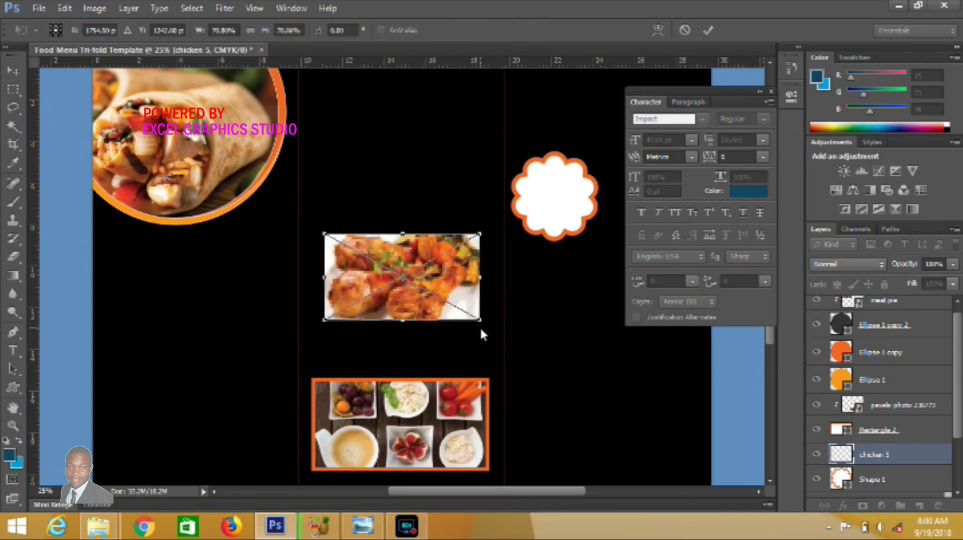
left_click(708, 30)
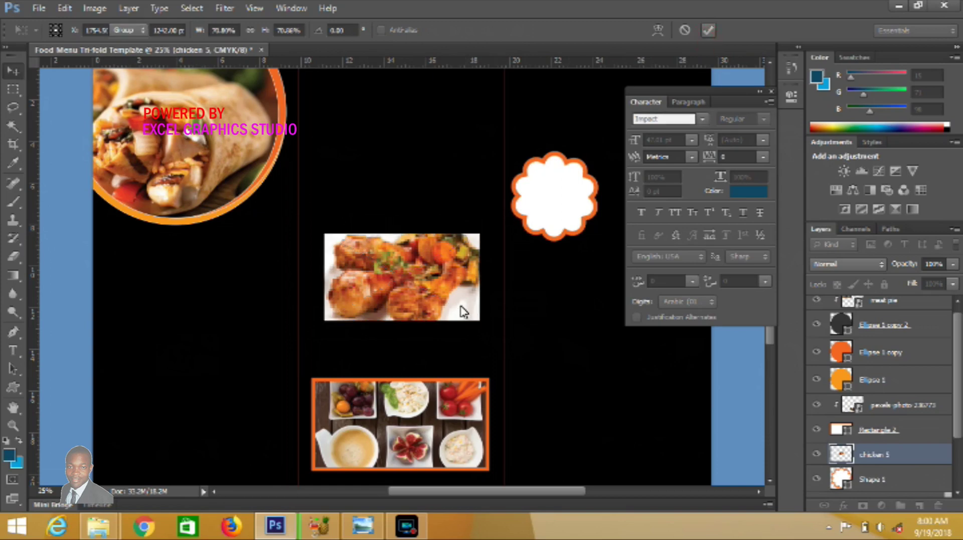
mouse_move(460, 291)
left_mouse_down()
mouse_move(589, 209)
mouse_move(613, 209)
left_mouse_up()
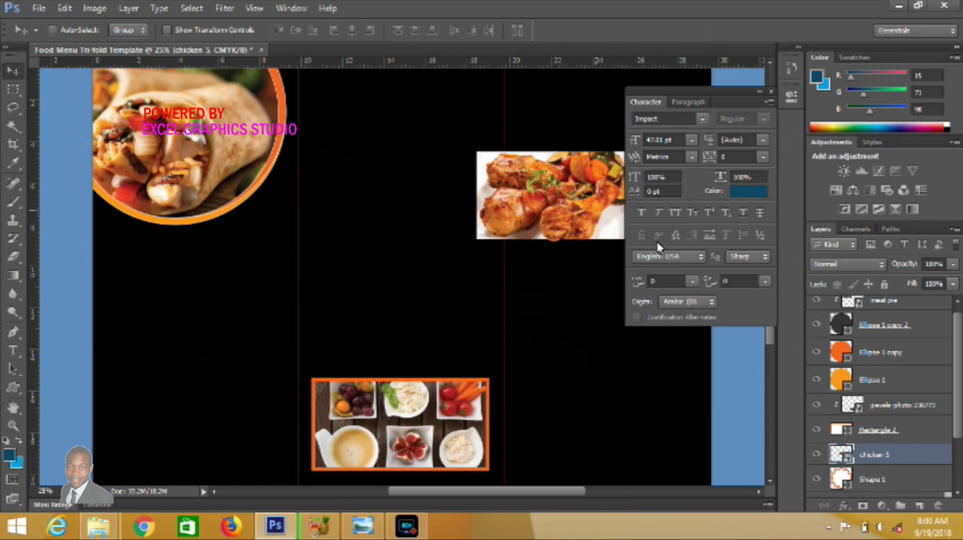
Clip the chicken photo into the flower shape and nudge it into position
right_click(884, 453)
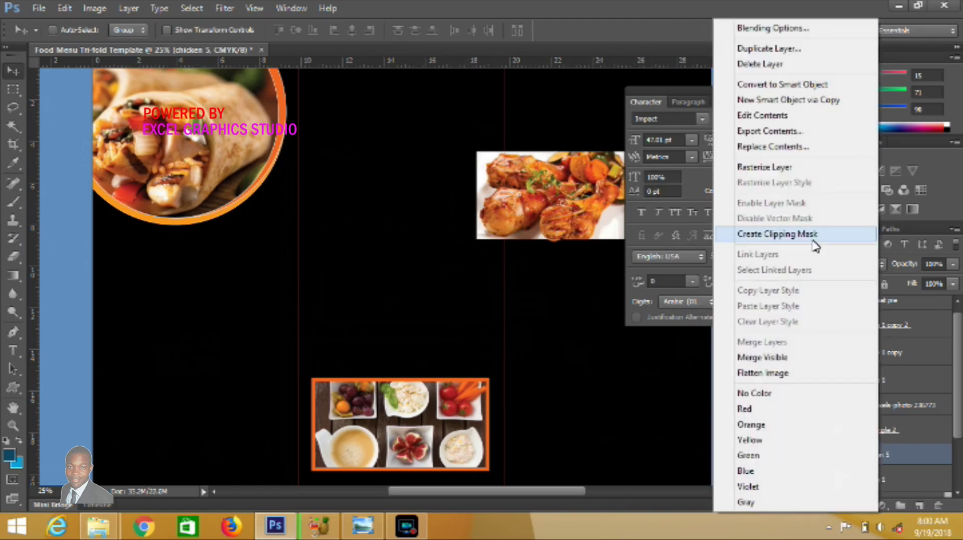
left_click(813, 240)
key("shift+Down")
key("shift+Down")
key("shift+Down")
key("shift+Down")
key("shift+Down")
key("shift+Down")
key("shift+Down")
key("shift+Down")
key("shift+Down")
key("shift+Down")
key("shift+Down")
key("shift+Down")
key("shift+Down")
key("shift+Down")
key("shift+Down")
key("shift+Down")
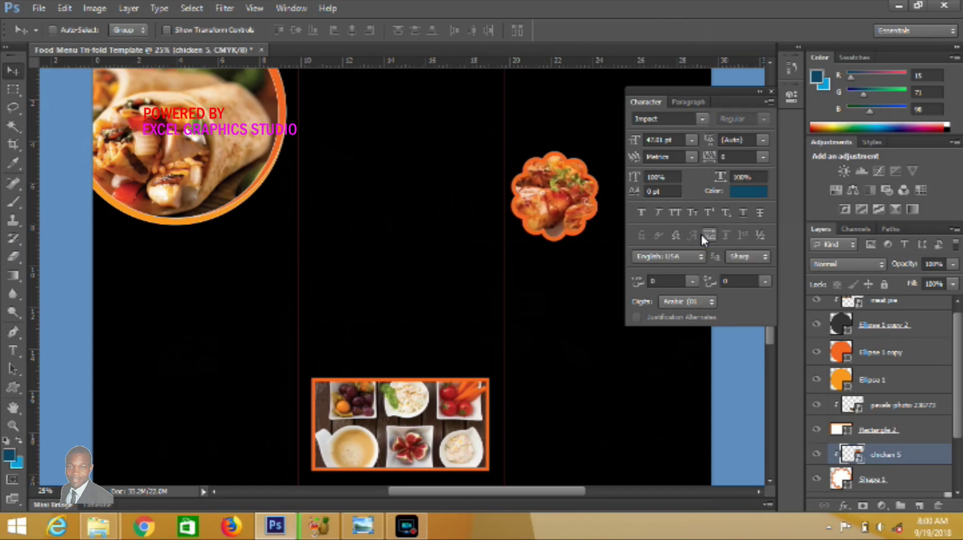
left_click_drag(567, 217, 580, 218)
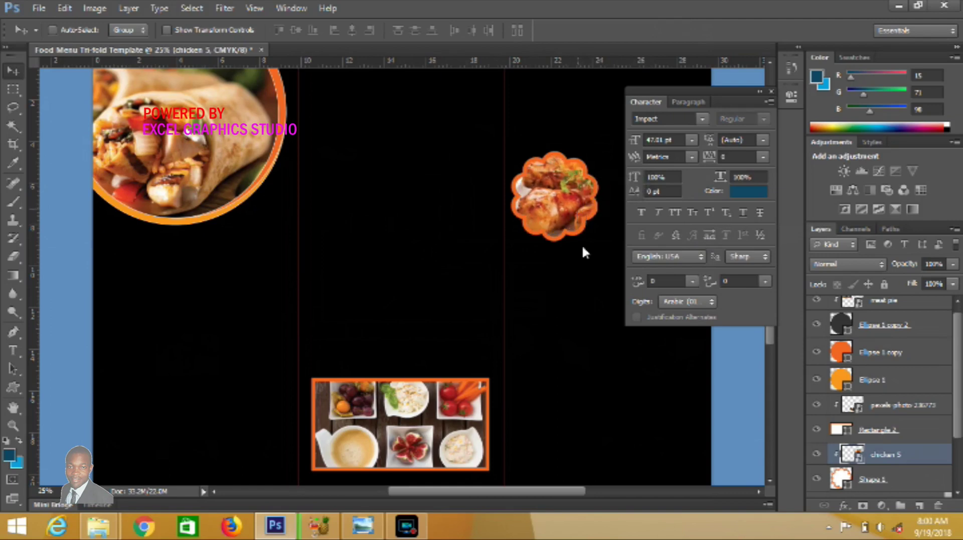
Group the chicken photo and flower shape layers into a group named 'chicken'
left_click(898, 473, "shift")
left_click_drag(892, 474, 903, 508)
left_click(871, 413)
type("chicken")
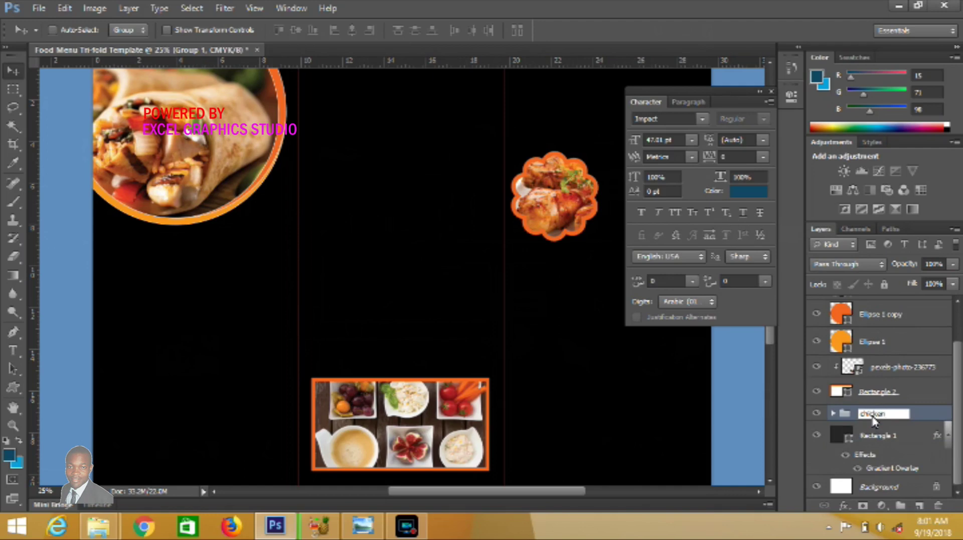
key("Return")
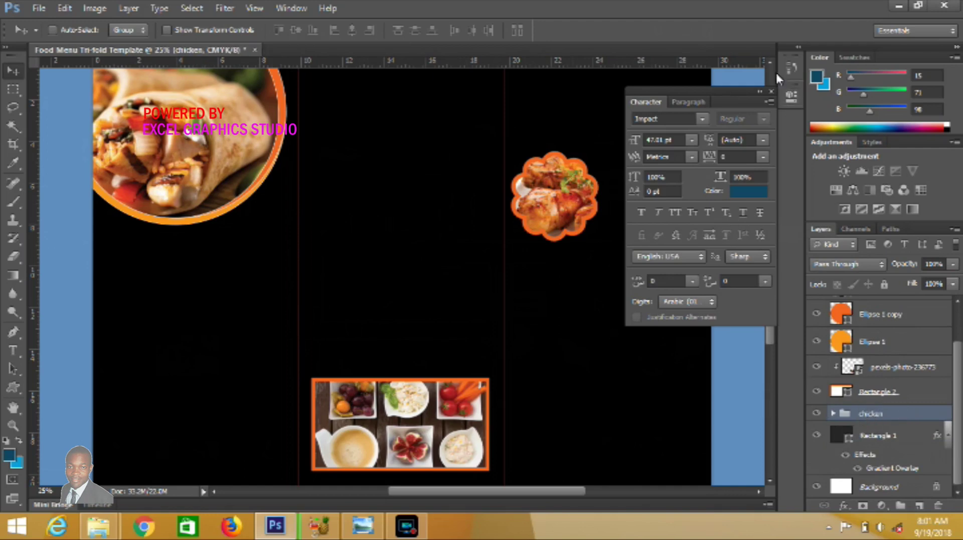
scroll(774, 65, "up", 1)
scroll(774, 65, "up", 1)
scroll(774, 65, "up", 1)
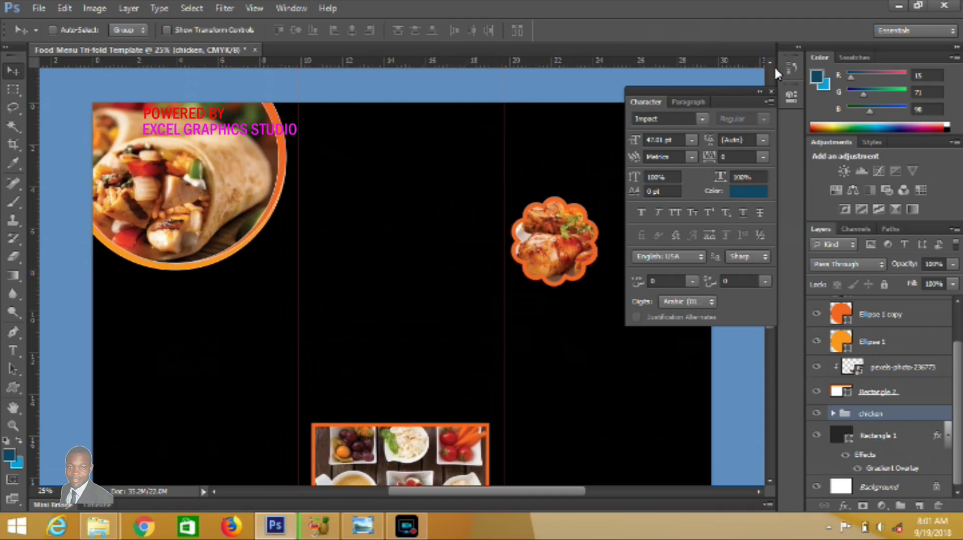
Duplicate the chicken group and move the copy down the right panel
right_click(887, 410)
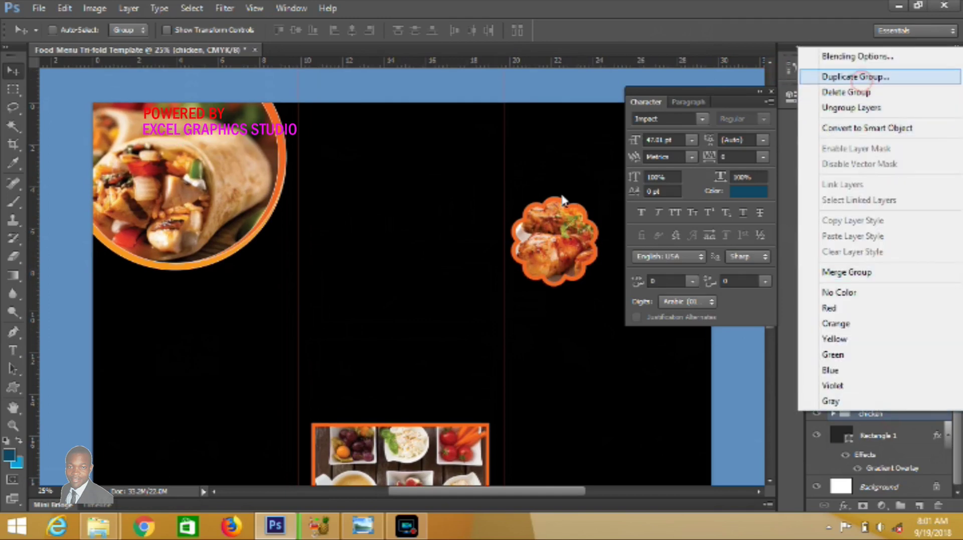
left_click(855, 77)
left_click(604, 156)
left_click_drag(558, 279, 565, 410)
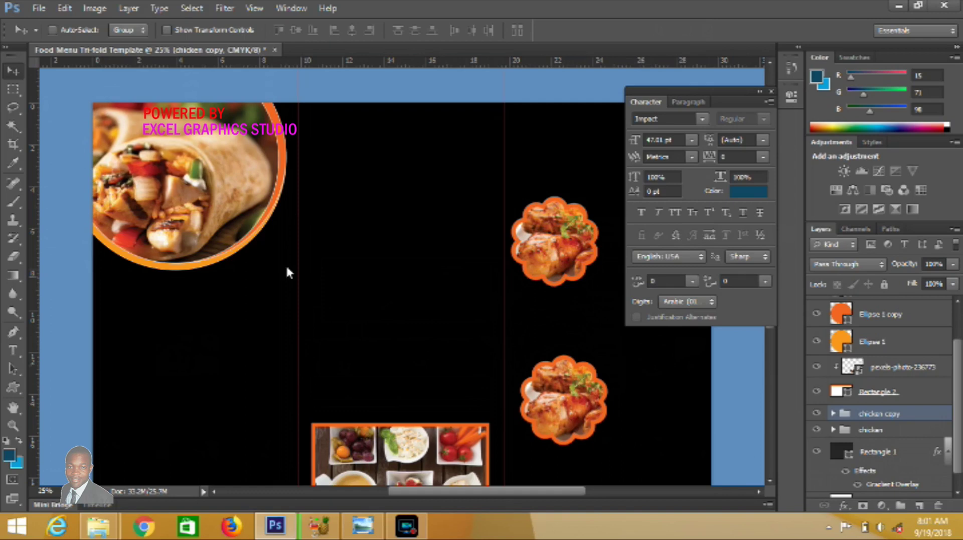
Shrink the chicken copy with Free Transform and position it below the original
left_click(67, 9)
left_click(160, 256)
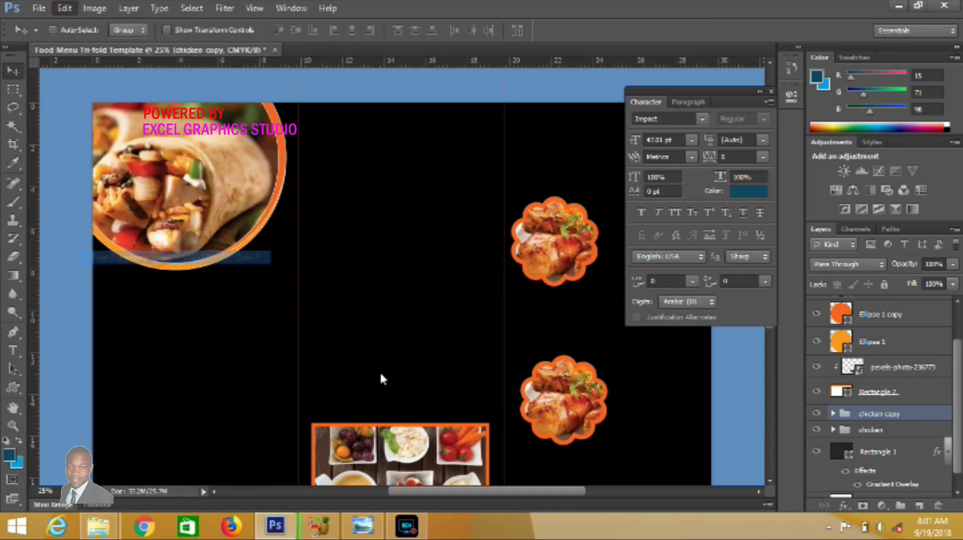
left_click_drag(673, 448, 652, 444)
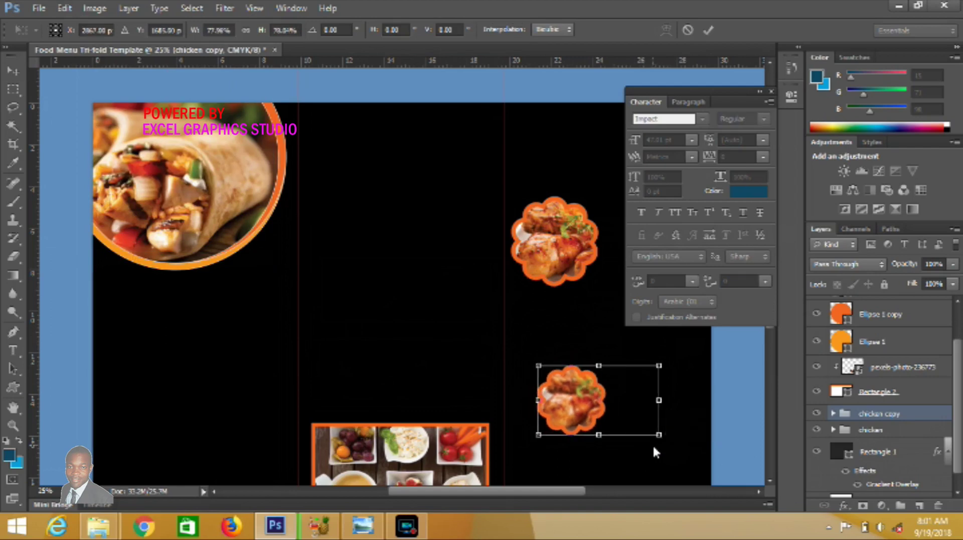
key("Return")
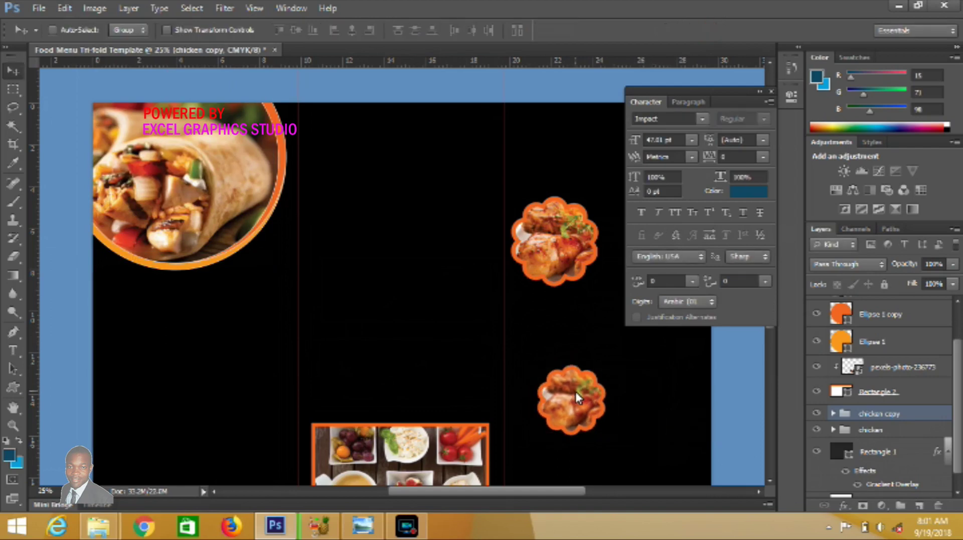
left_click_drag(574, 393, 547, 406)
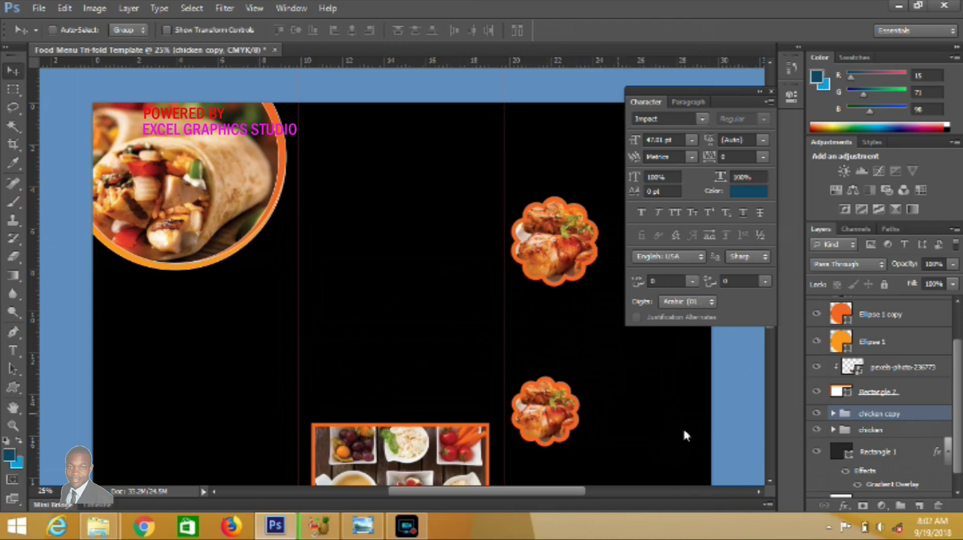
left_click(869, 451)
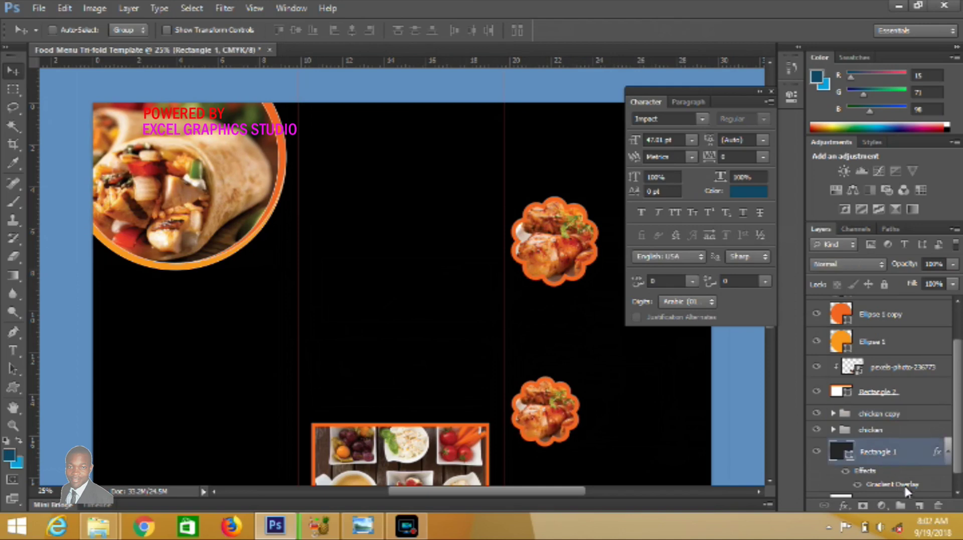
On a new layer, type the heading text across the middle panel and select it all
left_click(919, 505)
left_click(14, 350)
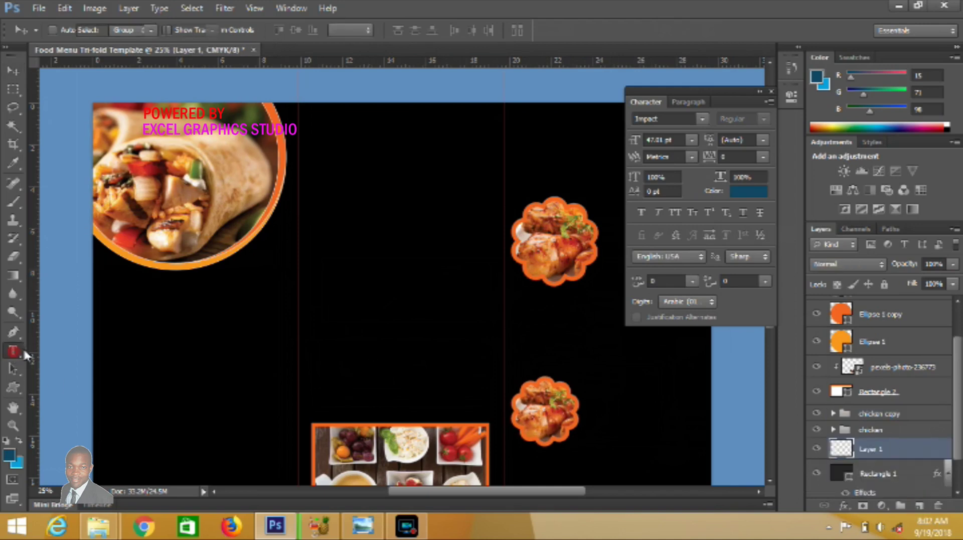
left_click(334, 255)
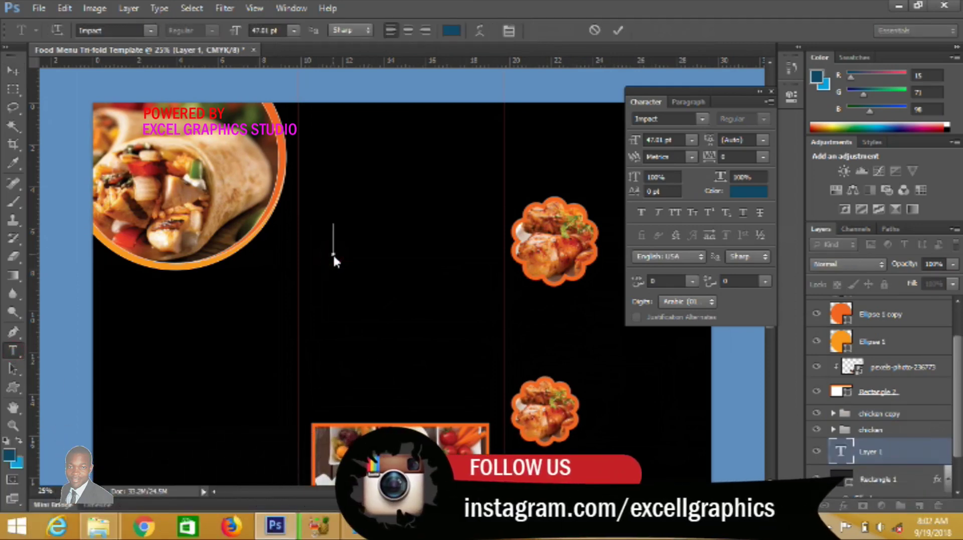
type("SPE")
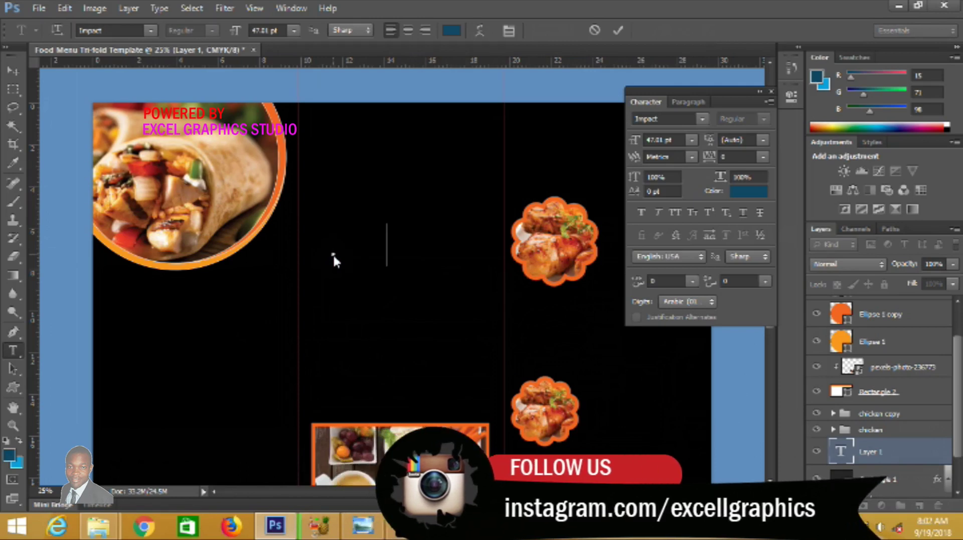
type("CIALVAIL")
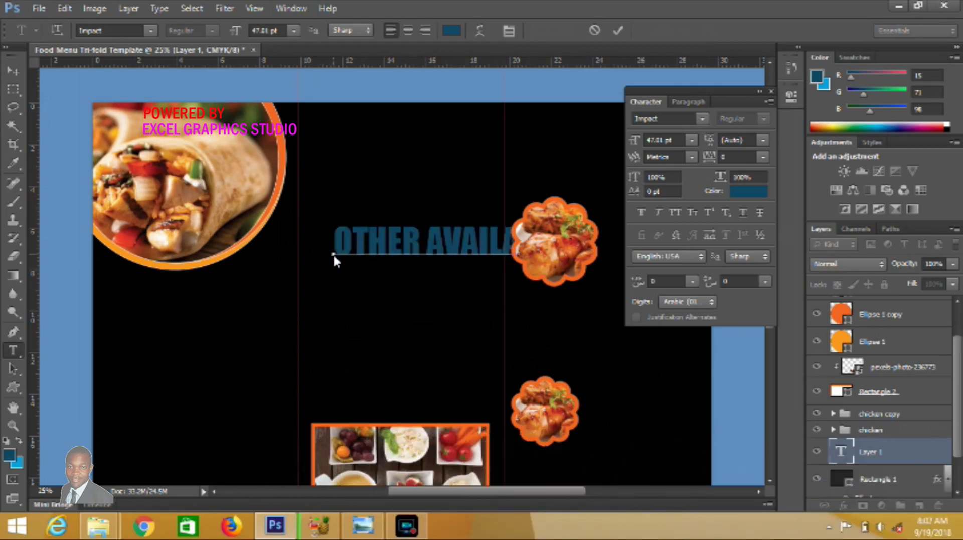
type("OO")
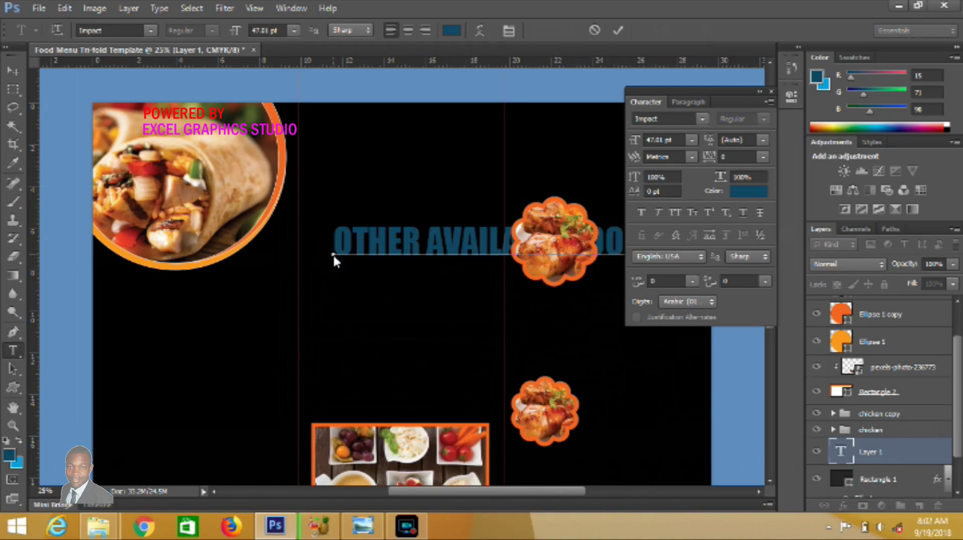
key("ctrl+a")
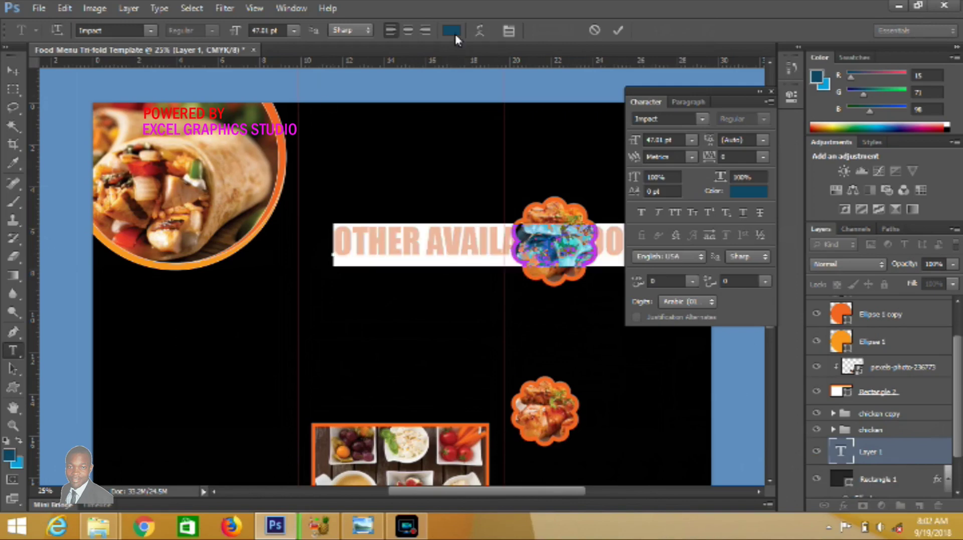
Recolour the selected heading text bright yellow (ffff00)
left_click(454, 32)
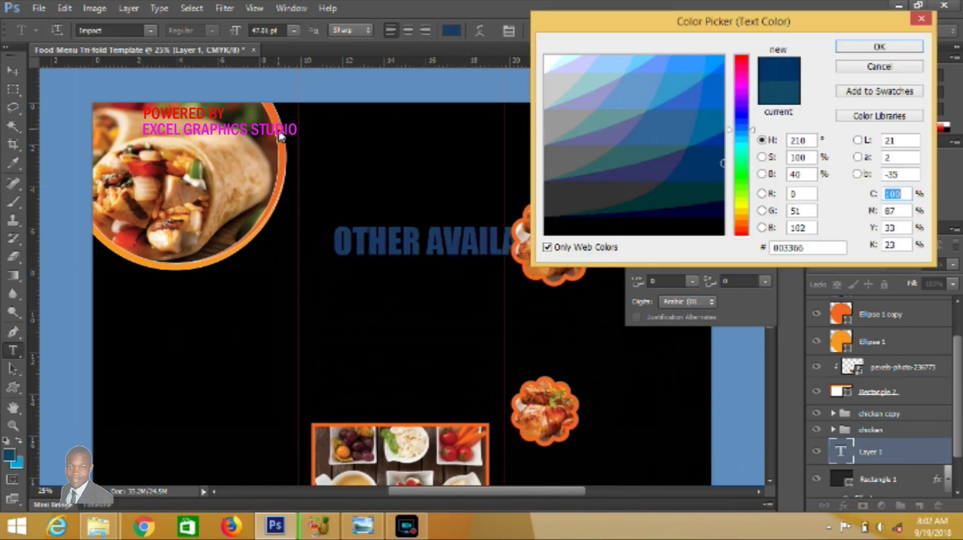
left_click(281, 136)
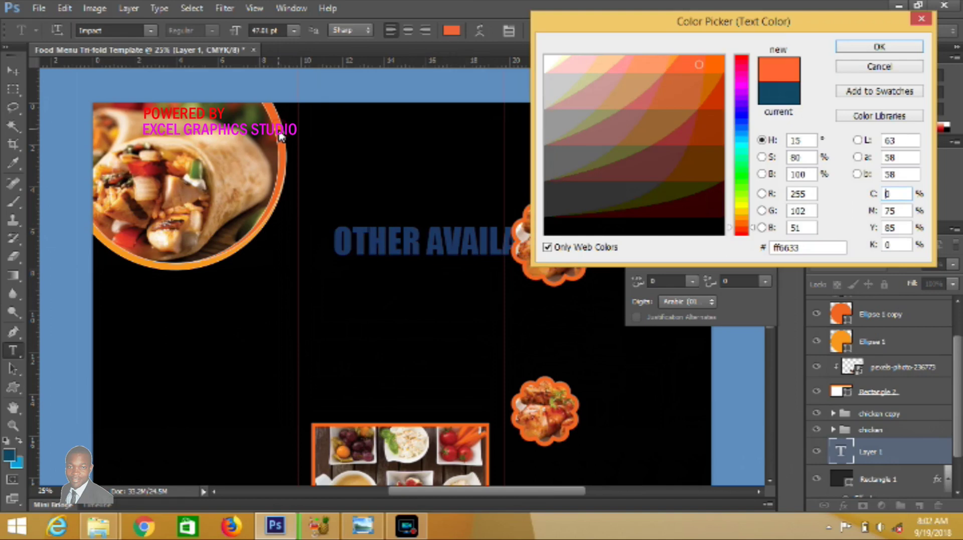
left_click(725, 68)
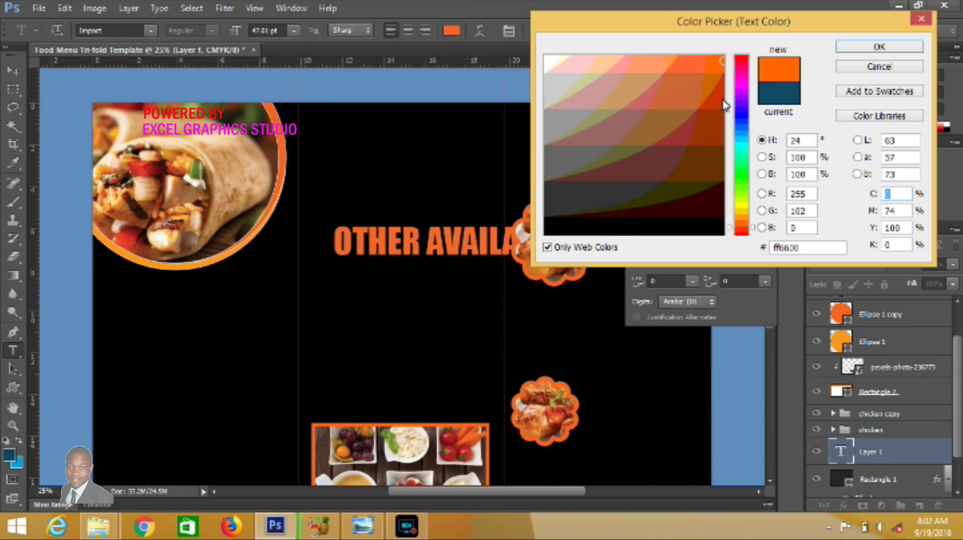
left_click(723, 102)
left_click(722, 62)
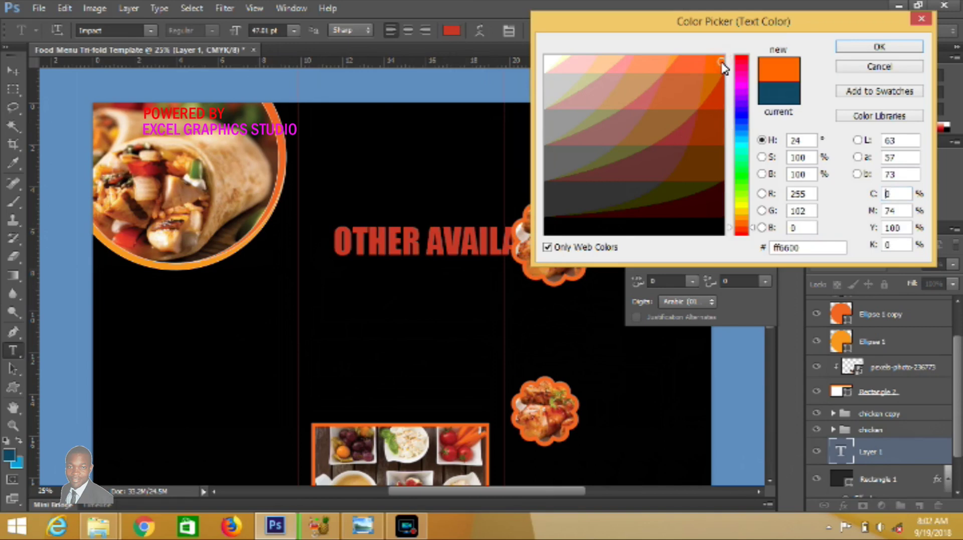
left_click(754, 218)
left_click_drag(754, 217, 752, 206)
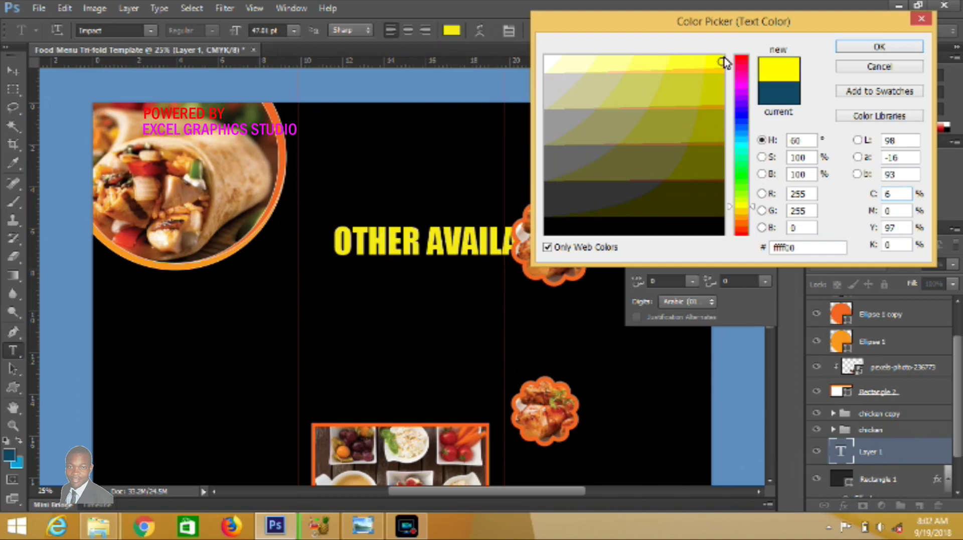
left_click(898, 48)
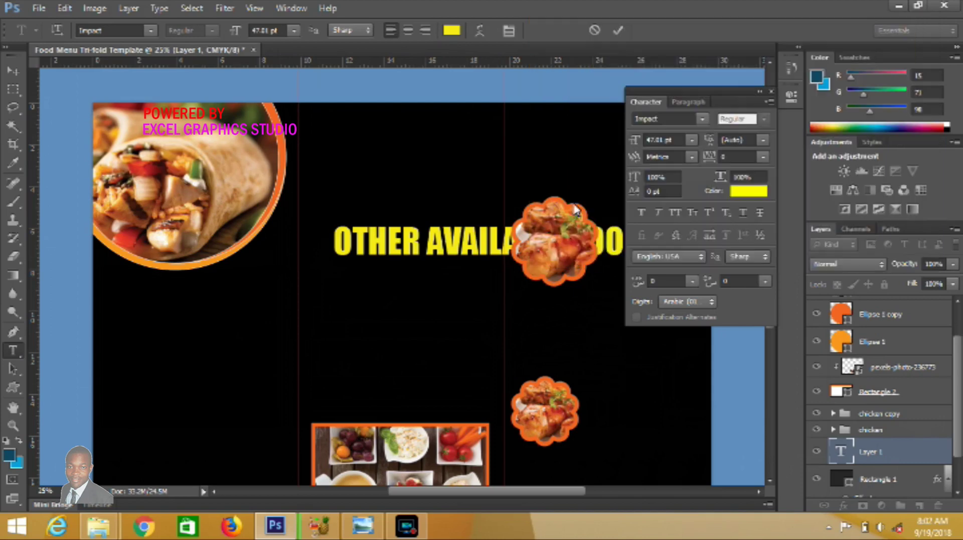
Shrink the OTHER AVAILABLE FOOD heading to 23.01 pt and select the word FOOD
left_click_drag(246, 33, 229, 36)
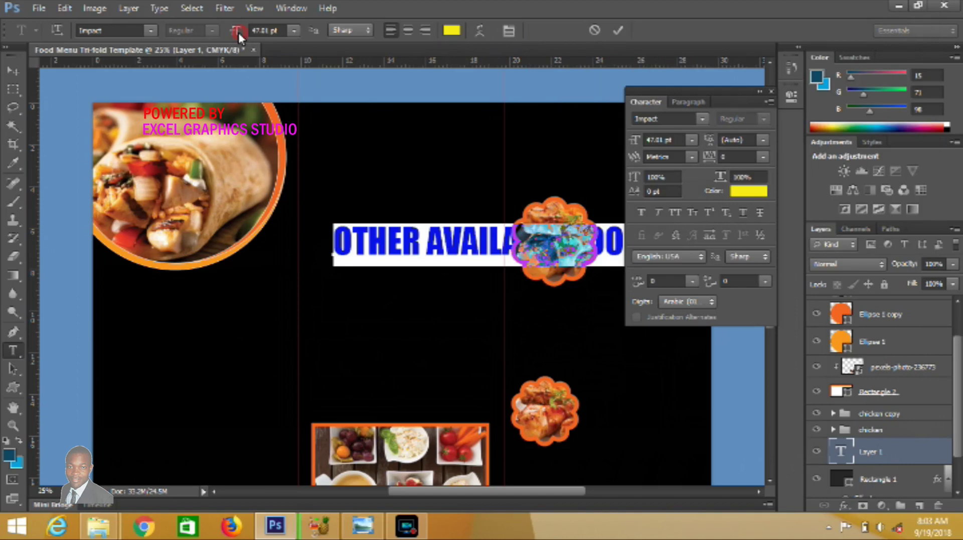
key("Down")
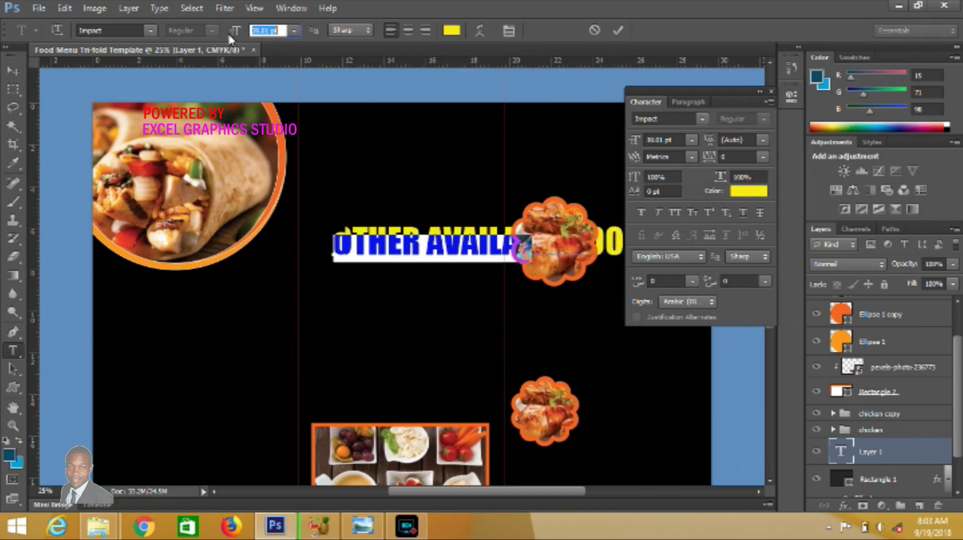
key("Return")
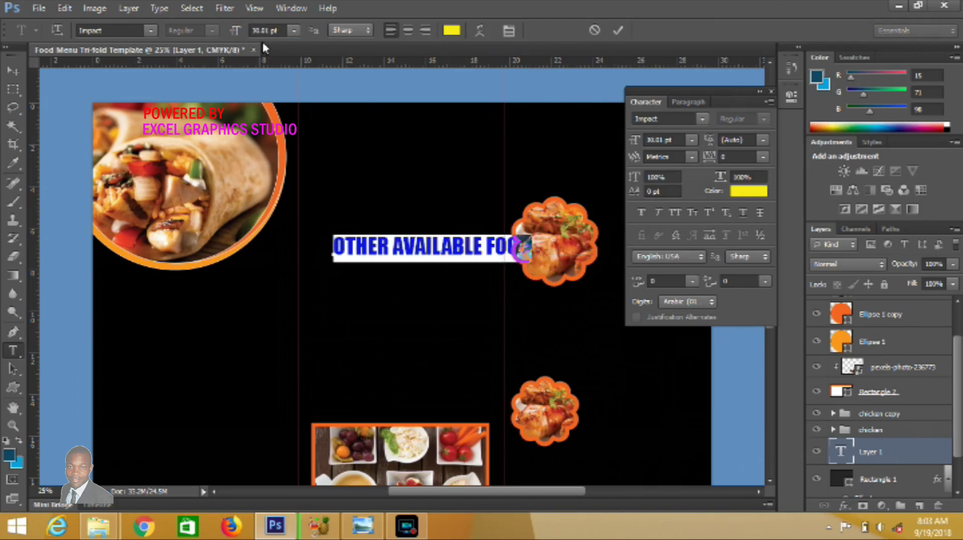
left_click_drag(232, 29, 227, 30)
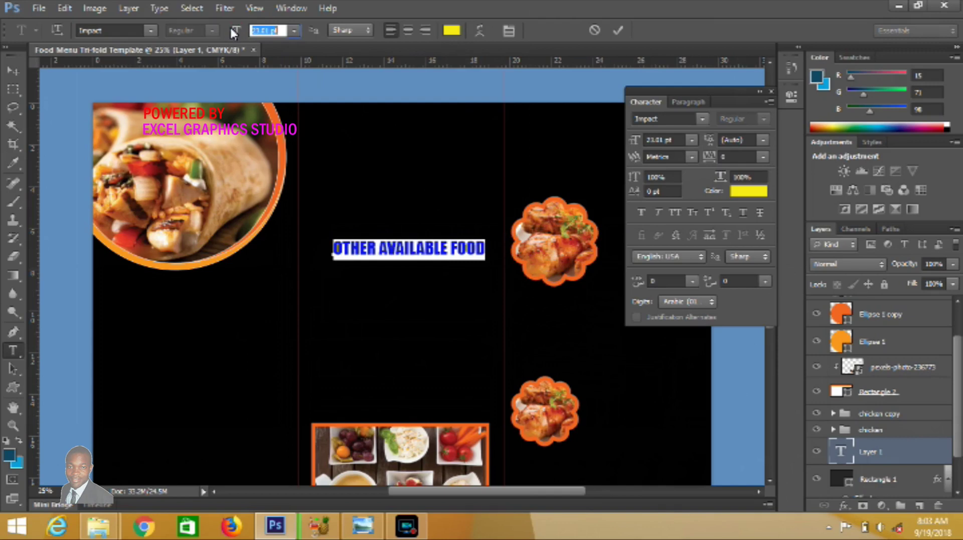
left_click(454, 255)
key("shift+Right")
key("shift+Right")
key("shift+Right")
Recolour the selected word FOOD orange ff9900 through the text Color Picker
left_click(452, 32)
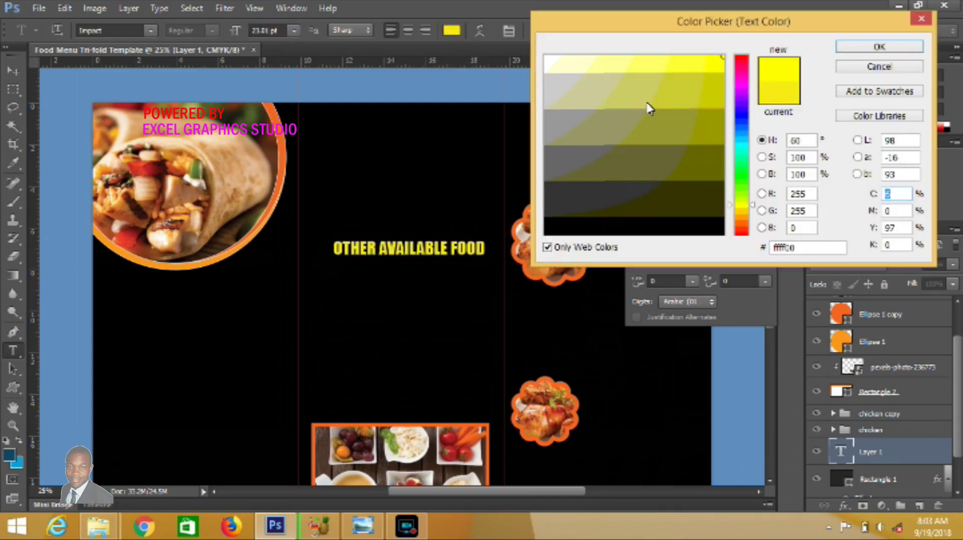
left_click(752, 211)
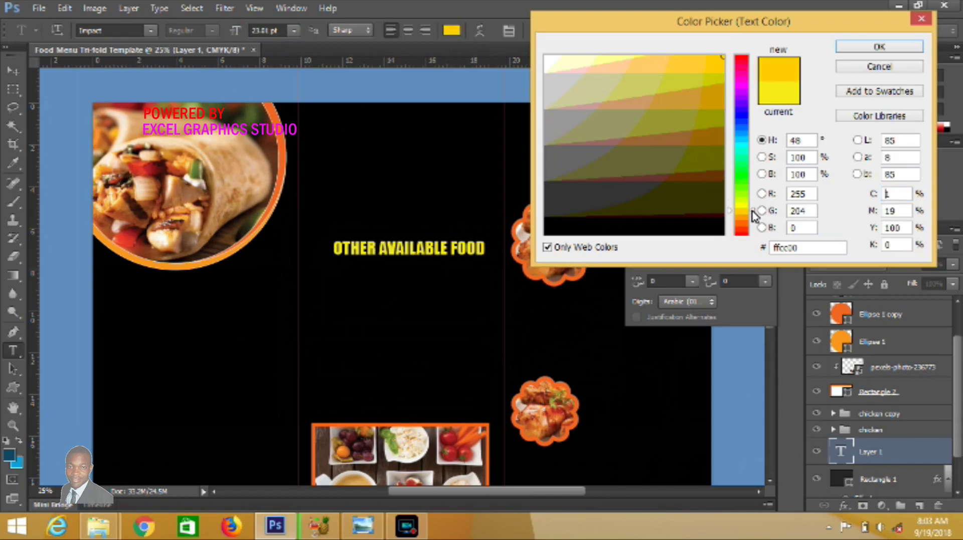
left_click(717, 95)
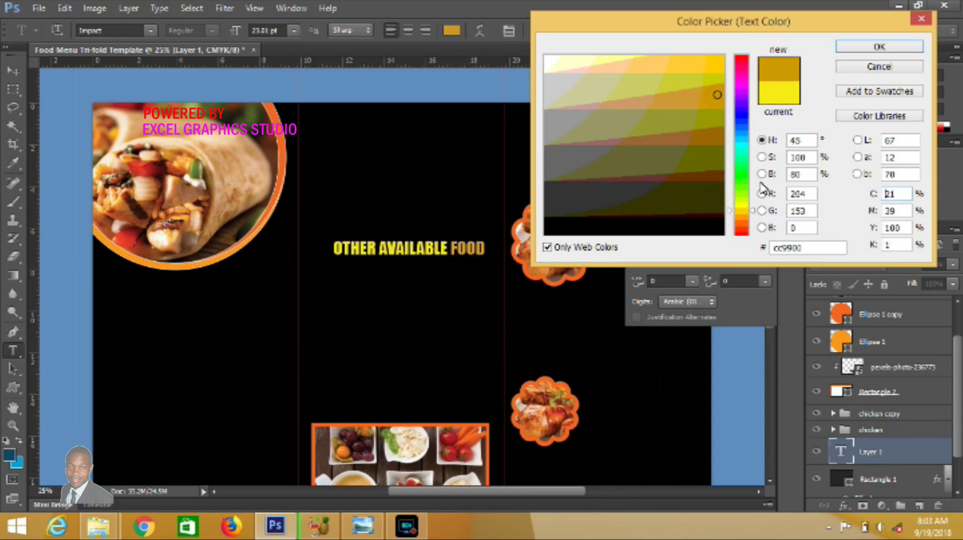
left_click_drag(755, 213, 753, 218)
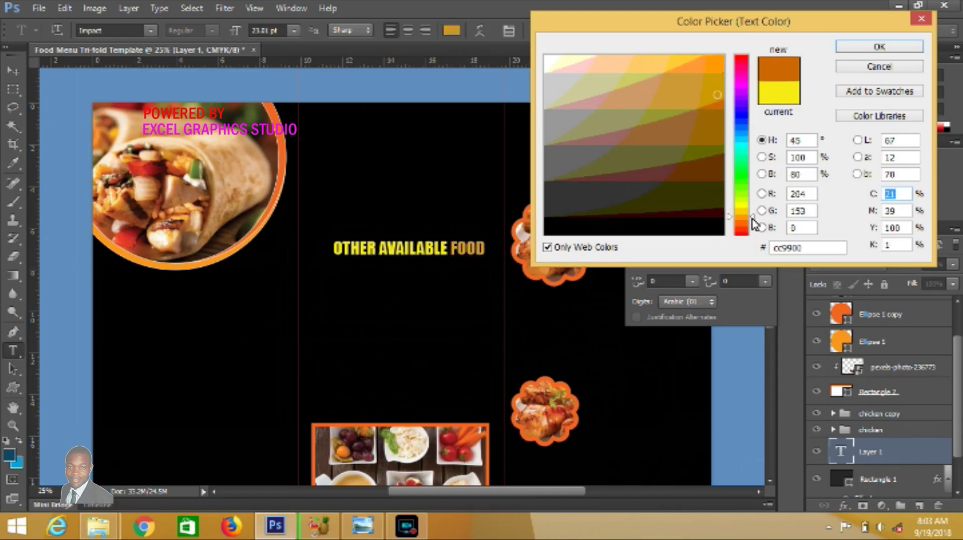
left_click(721, 57)
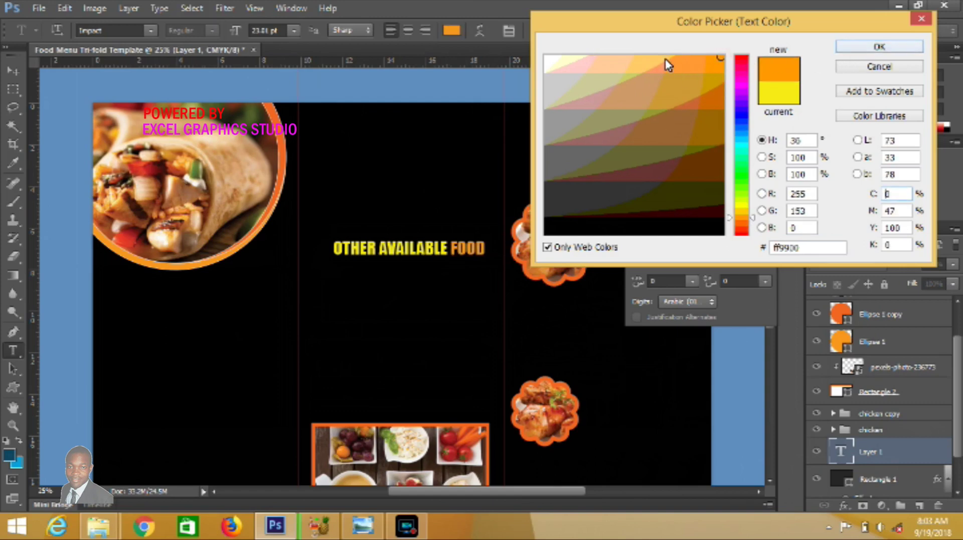
left_click(665, 58)
left_click(722, 58)
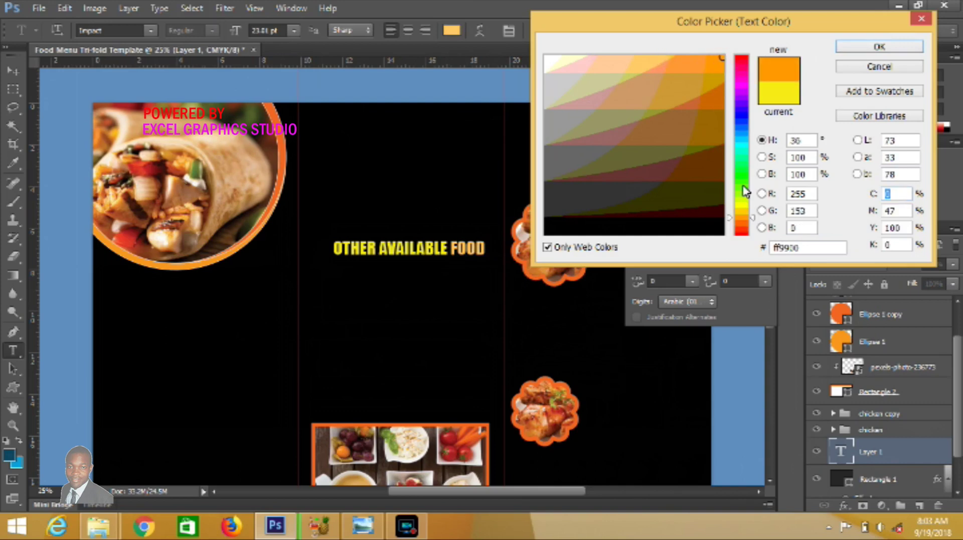
mouse_move(751, 221)
left_mouse_down()
mouse_move(751, 205)
mouse_move(755, 218)
left_mouse_up()
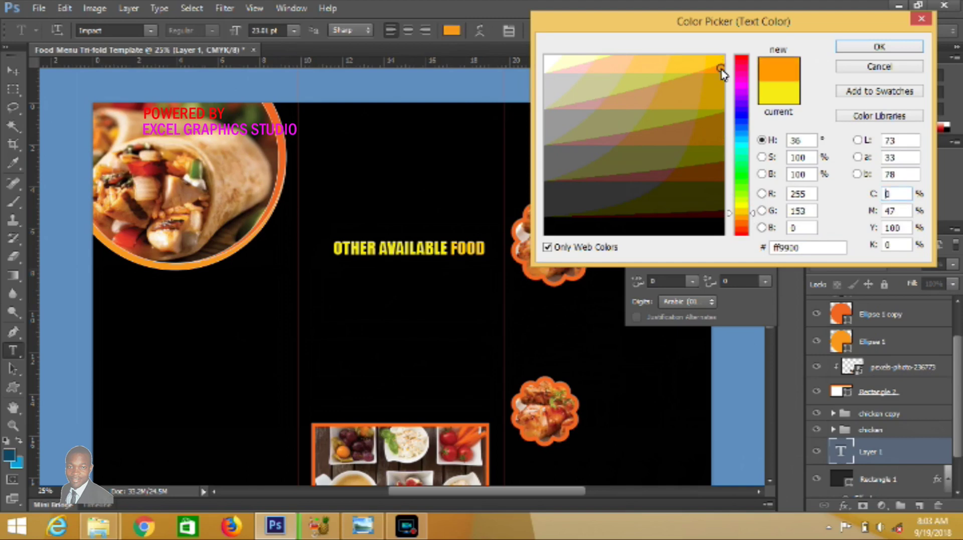
left_click(858, 46)
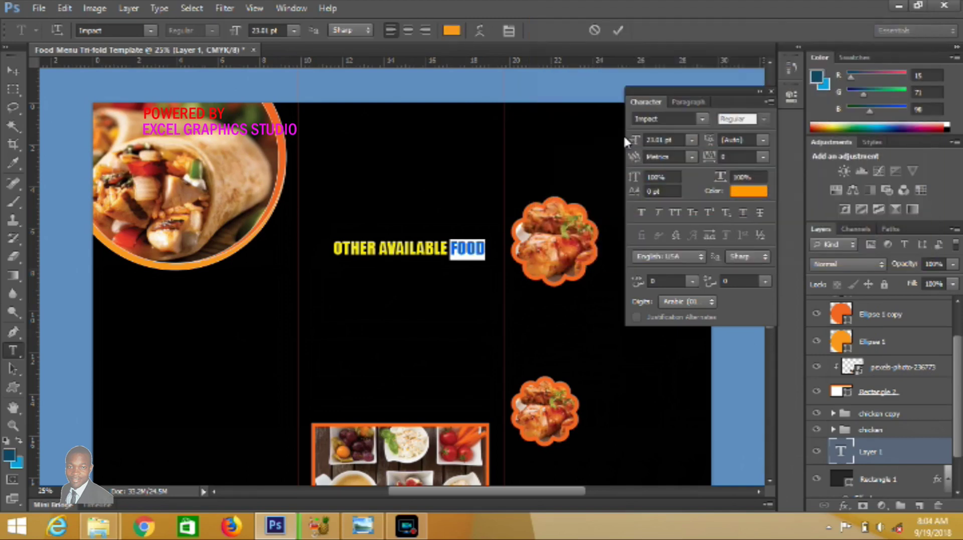
Set the entire OTHER AVAILABLE FOOD heading to 18.01 pt Bebas and commit it
left_click(380, 256)
key("ctrl+a")
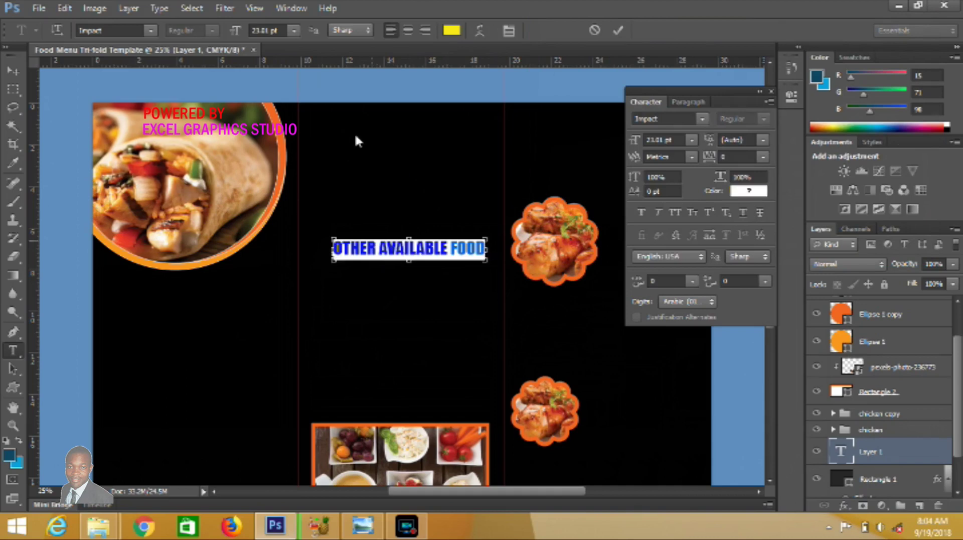
left_click_drag(238, 27, 154, 34)
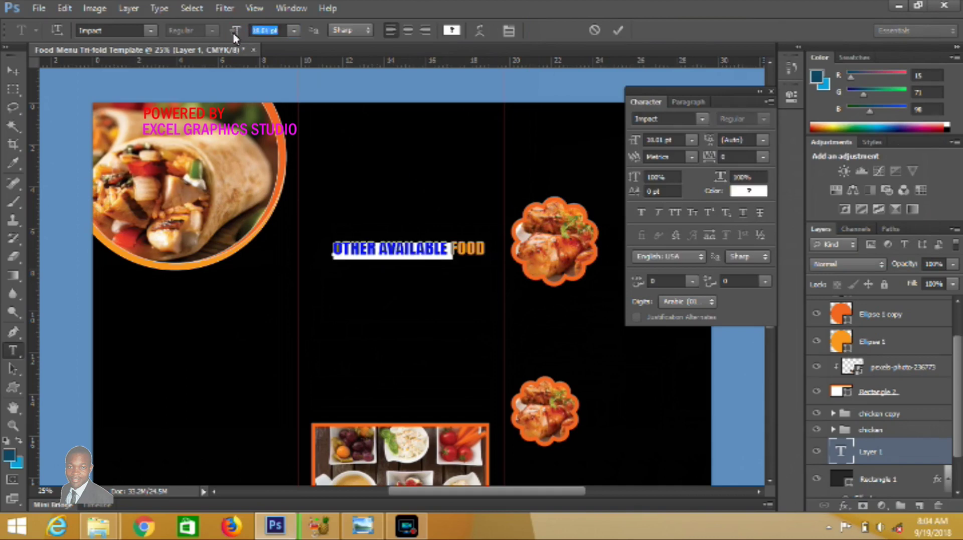
left_click(154, 34)
left_click(311, 80)
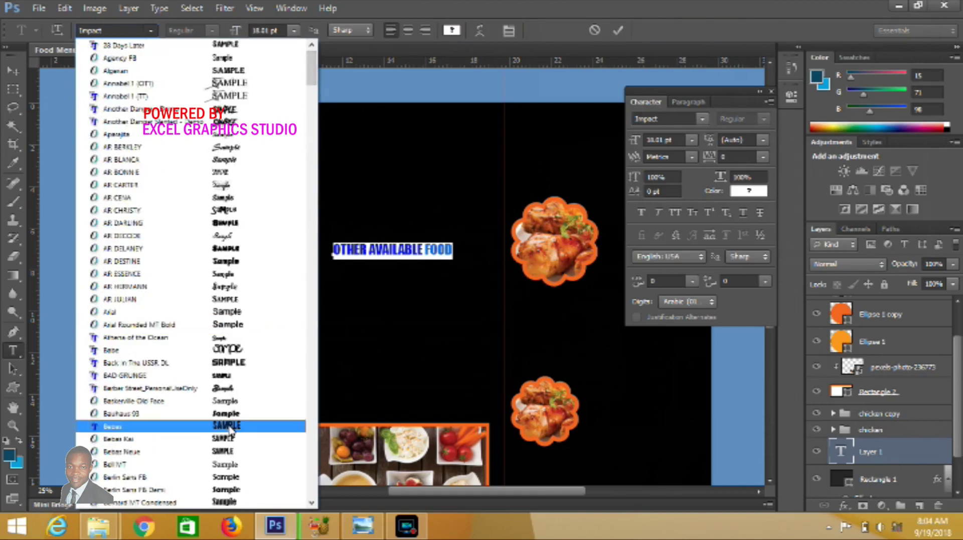
left_click(228, 426)
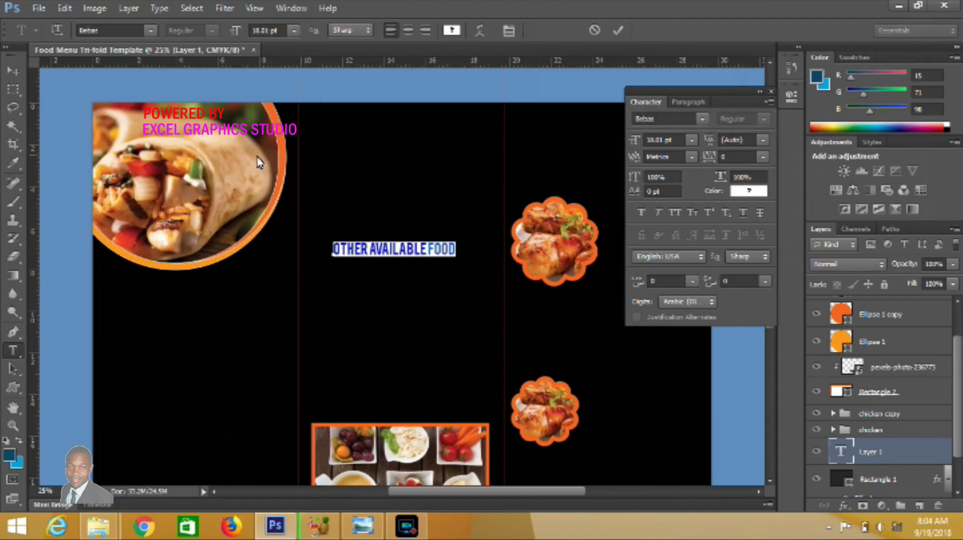
left_click(617, 32)
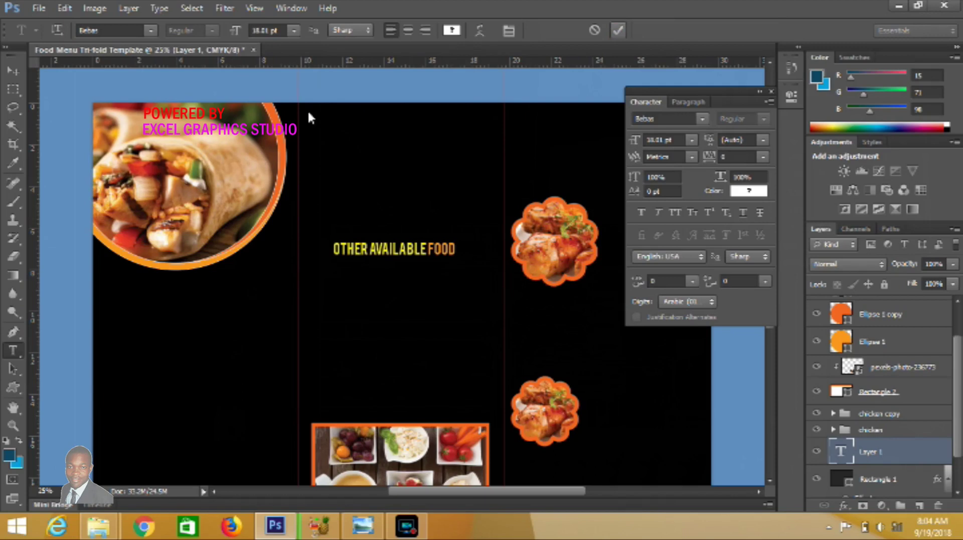
left_click(19, 71)
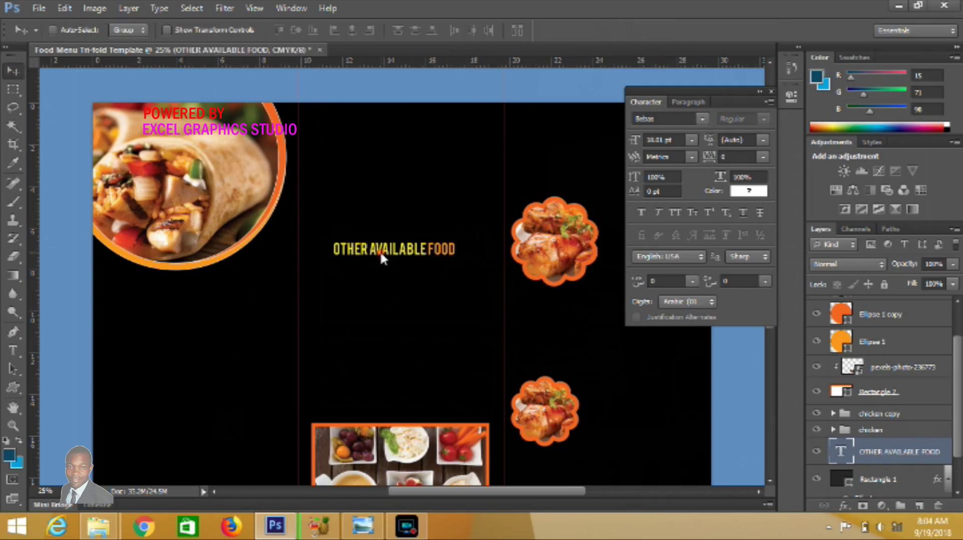
Drag the OTHER AVAILABLE FOOD heading up near the top of the middle panel
left_click_drag(380, 249, 384, 160)
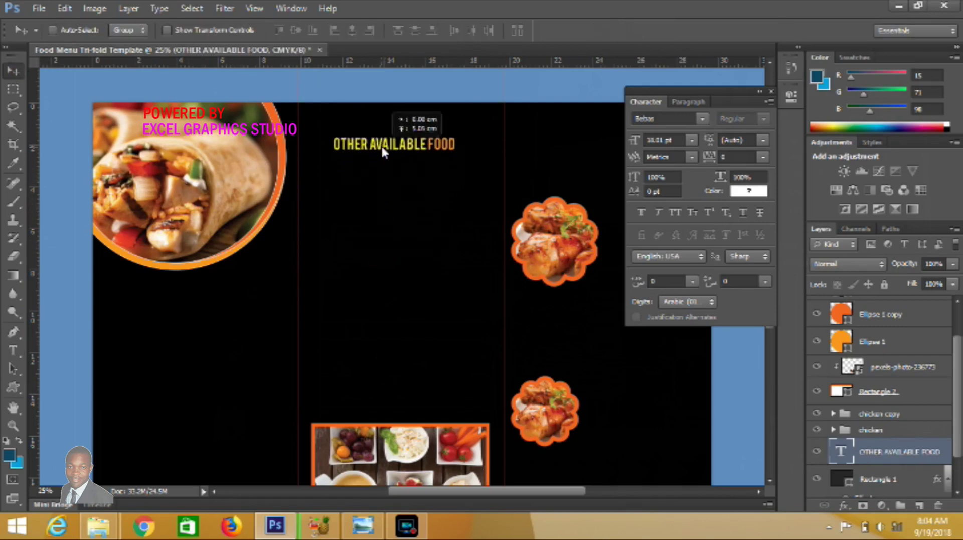
left_click_drag(385, 161, 378, 130)
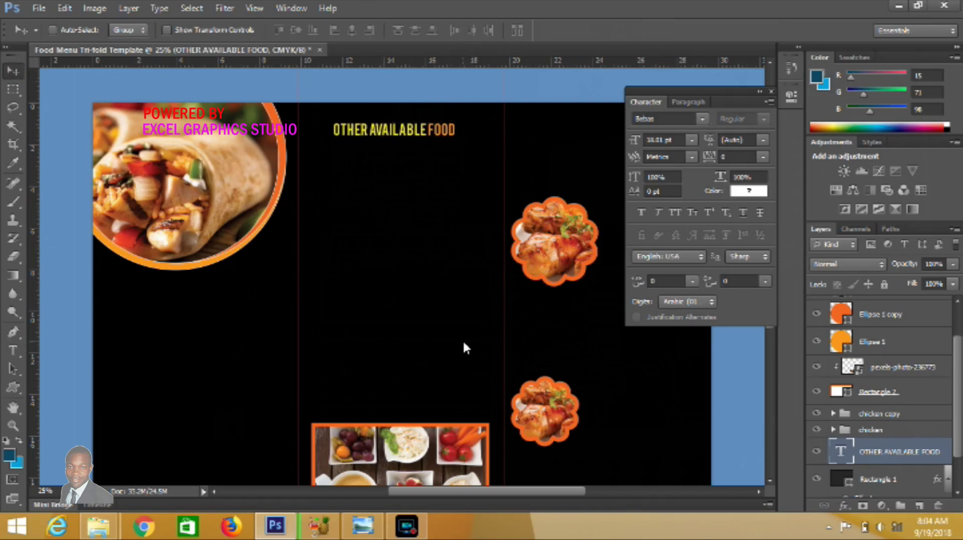
left_click(771, 479)
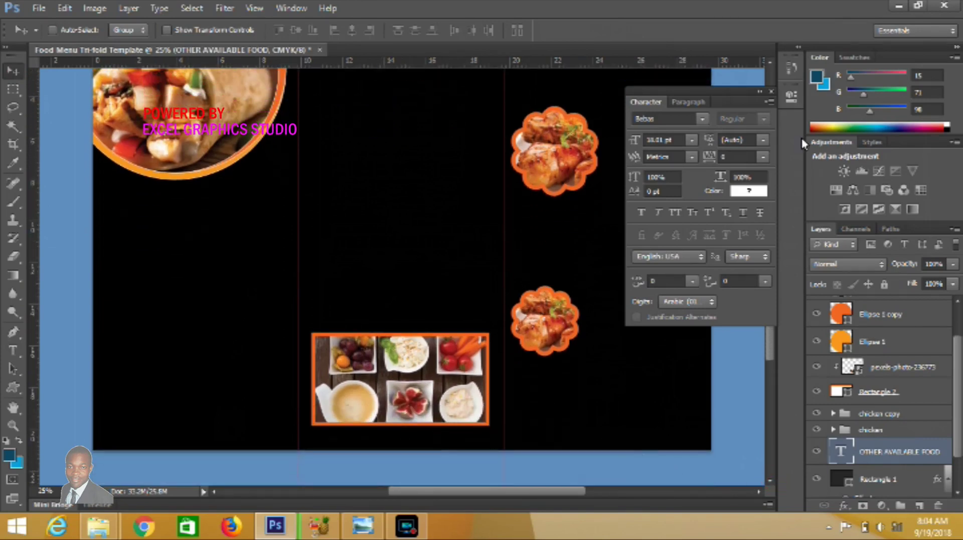
left_click(770, 61)
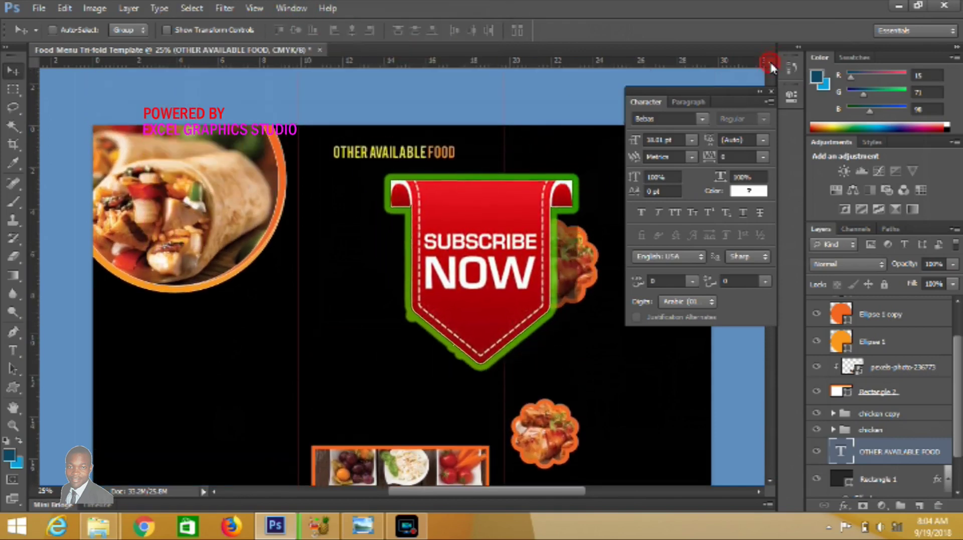
Start a new text line below the heading reading OUR SERVICE
left_click(14, 350)
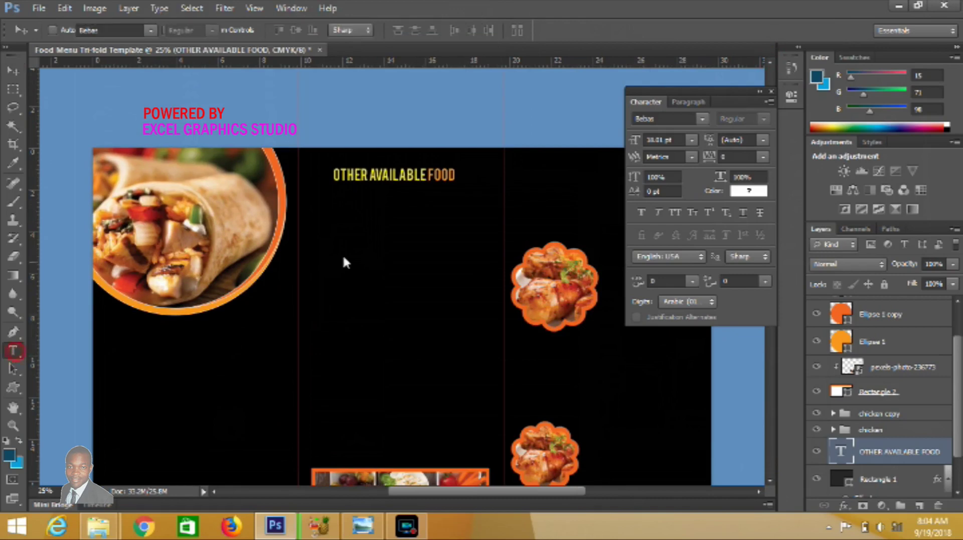
left_click(346, 270)
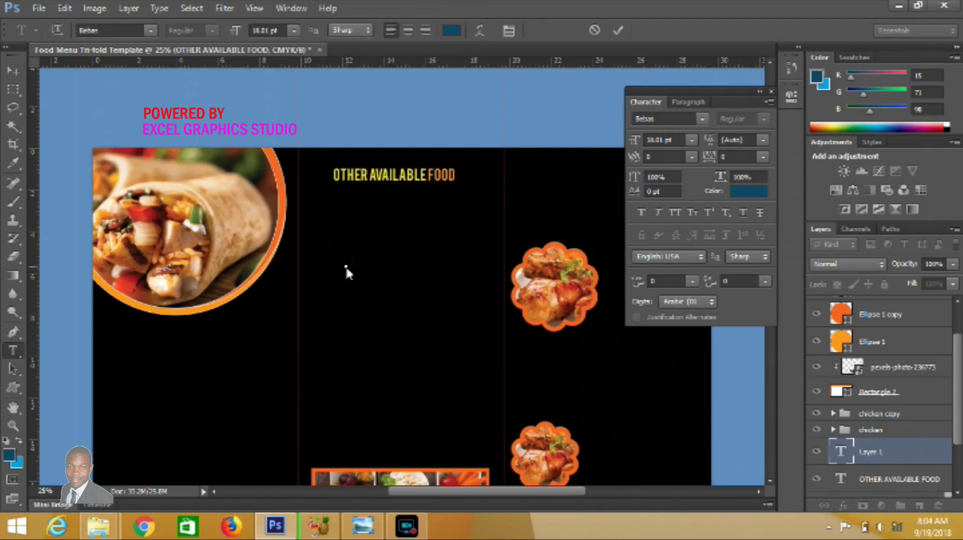
type("VIC")
type("ES")
key("BackSpace")
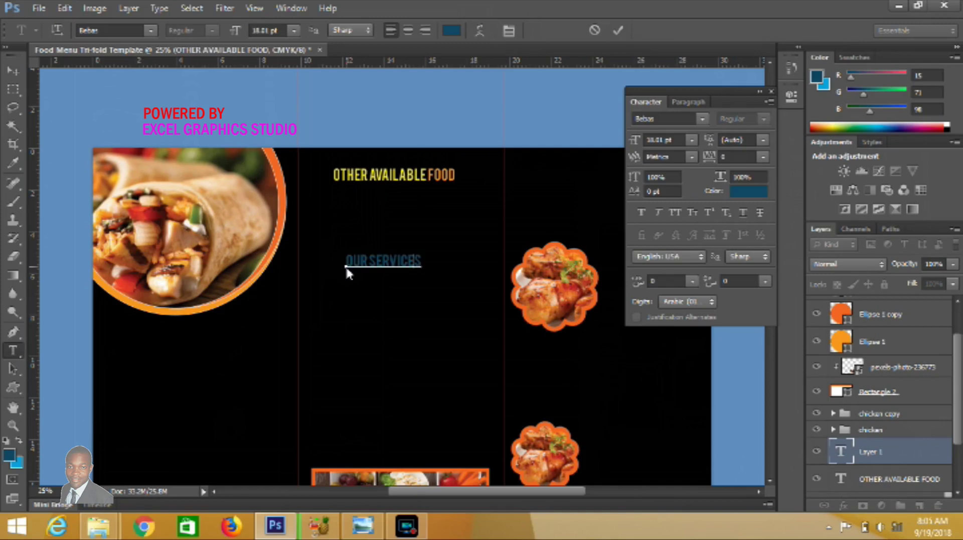
Switch the Our Service text to the Raleway Regular font
key("ctrl+a")
left_click(150, 31)
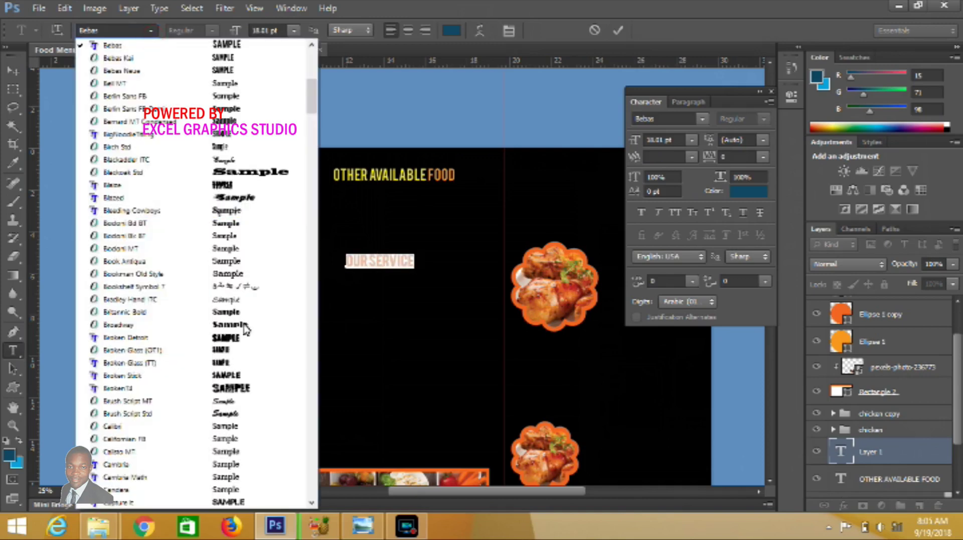
left_click(311, 450)
scroll(311, 450, "down", 10)
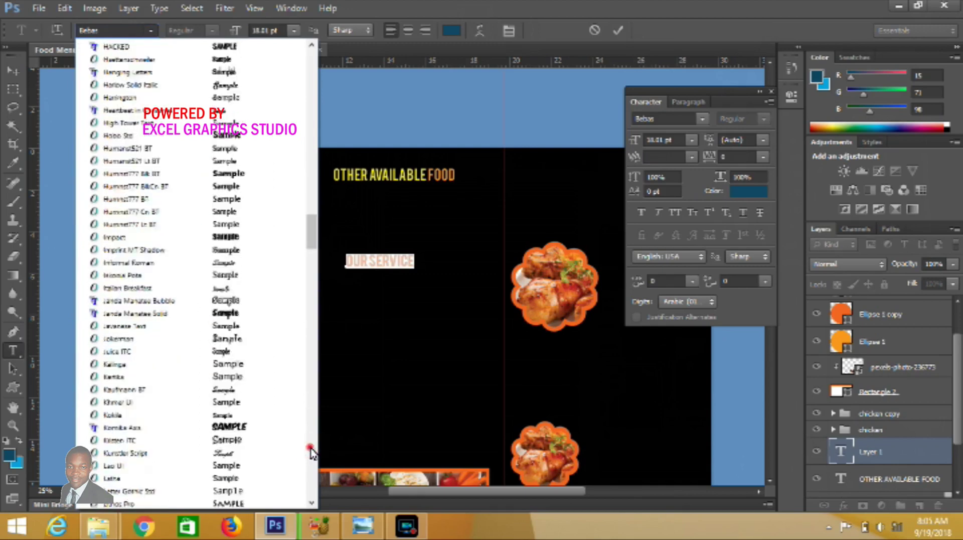
scroll(311, 450, "down", 10)
scroll(311, 450, "down", 10)
scroll(303, 402, "down", 3)
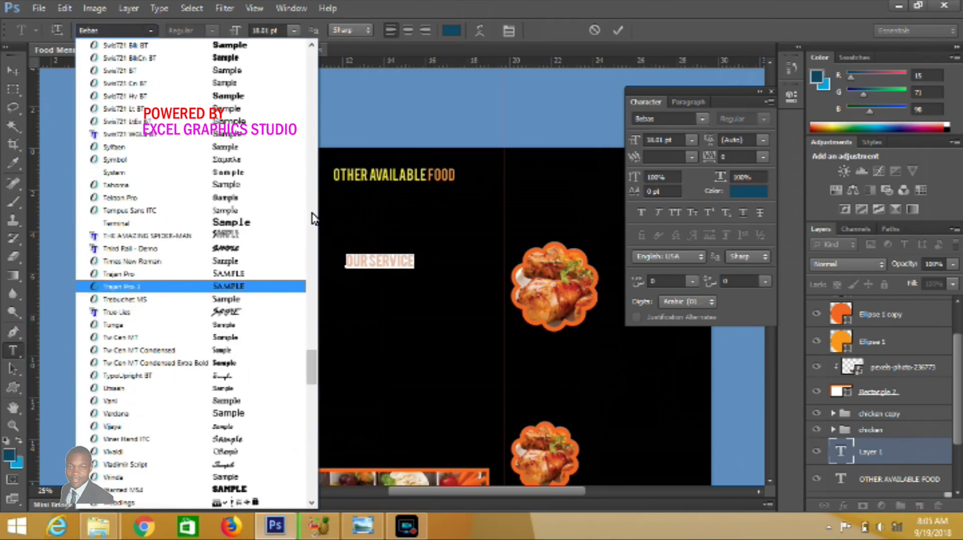
scroll(315, 216, "up", 10)
scroll(316, 215, "up", 10)
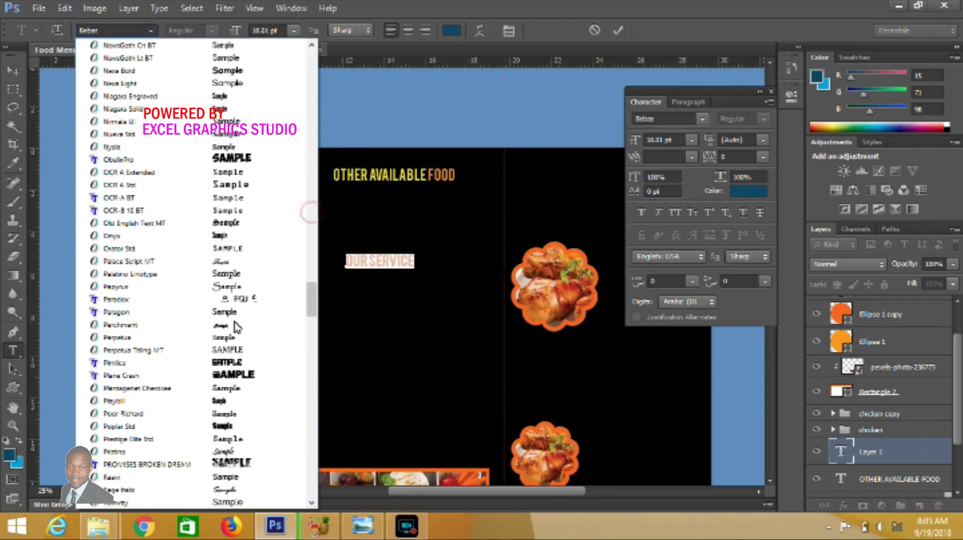
left_click(312, 467)
left_click(312, 466)
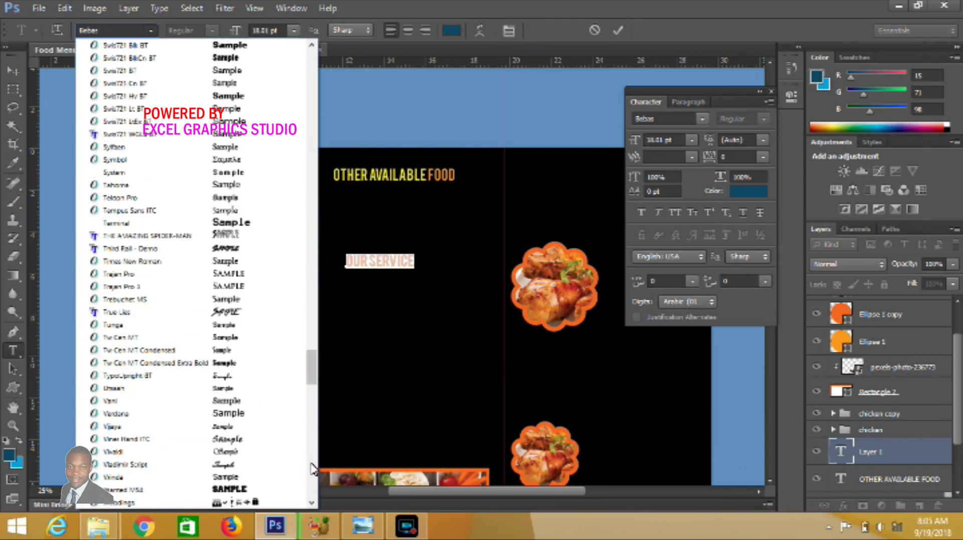
left_click(312, 467)
left_click_drag(312, 391, 314, 329)
left_click(219, 45)
left_click(450, 30)
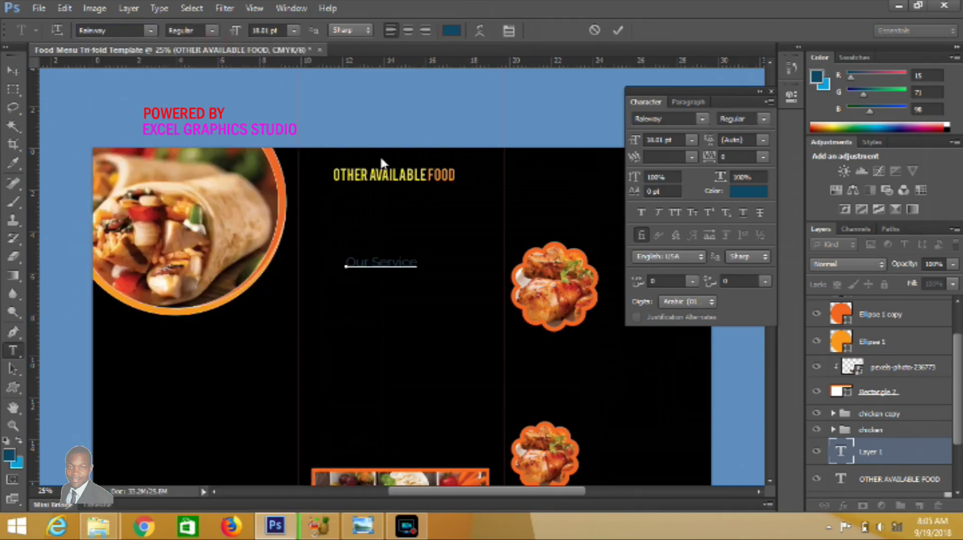
Make Our Service bright yellow ffff00 at 21.01 pt and commit the text
left_click(361, 176)
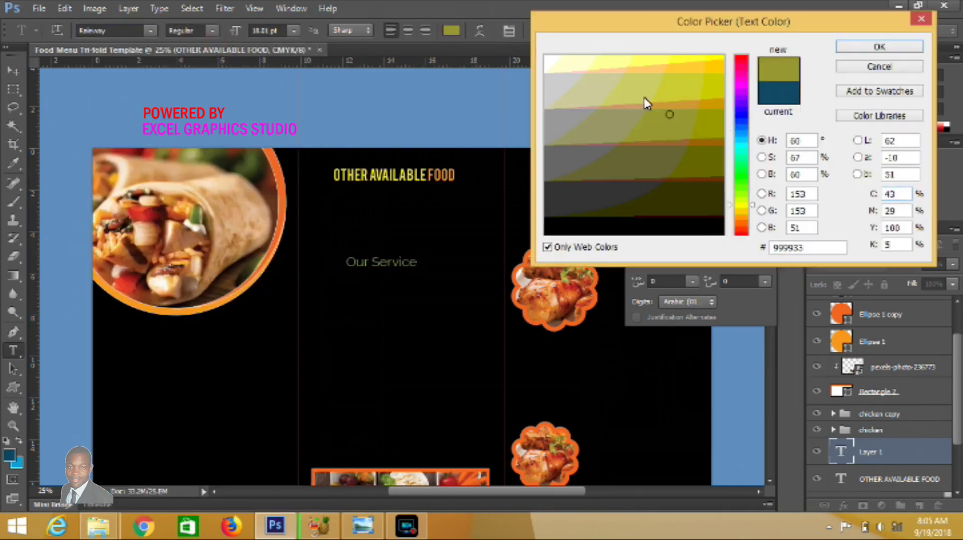
left_click(719, 60)
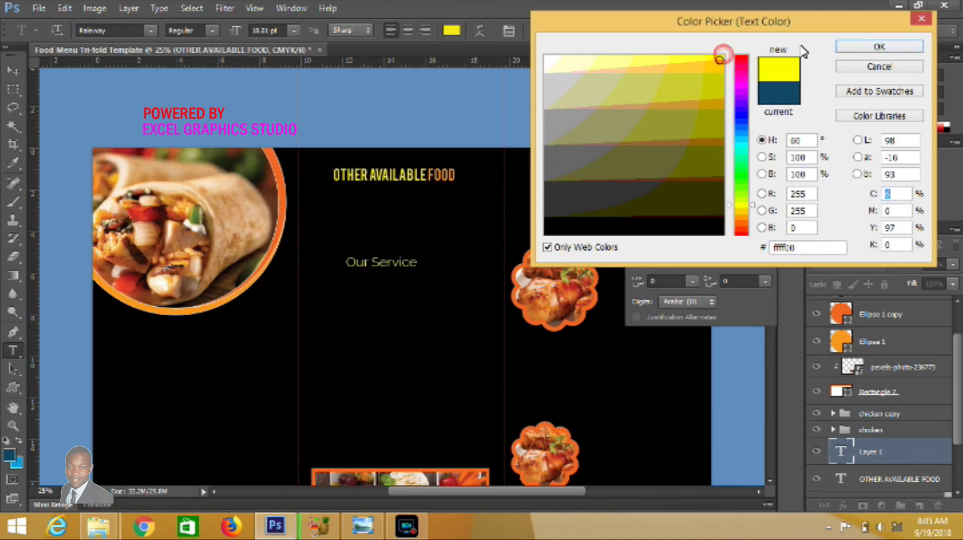
left_click(861, 46)
left_click_drag(235, 32, 239, 35)
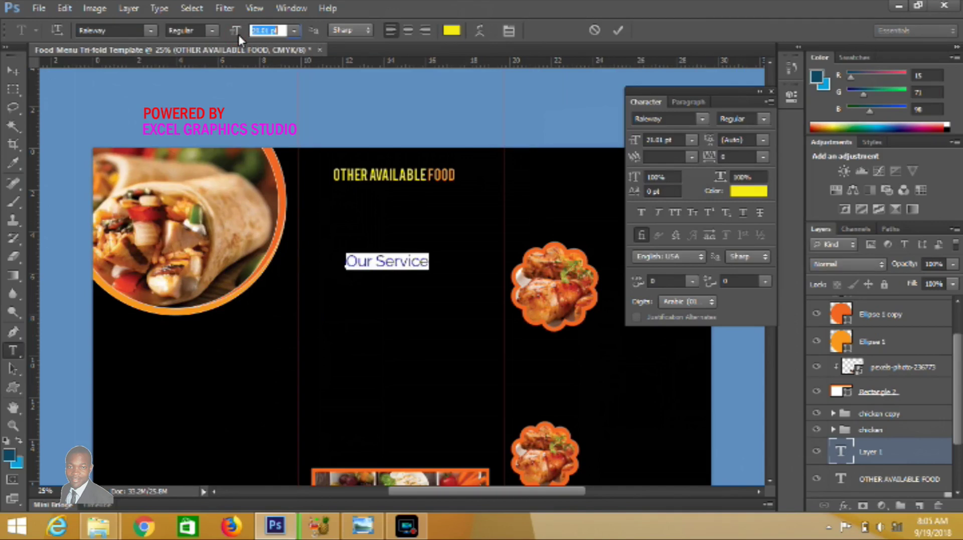
left_click(610, 33)
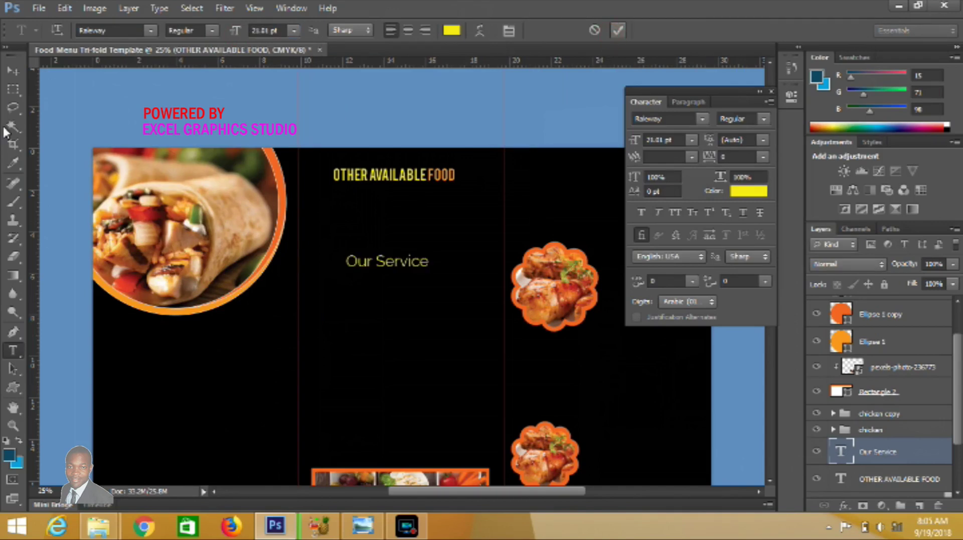
left_click(10, 67)
left_click_drag(690, 90, 155, 197)
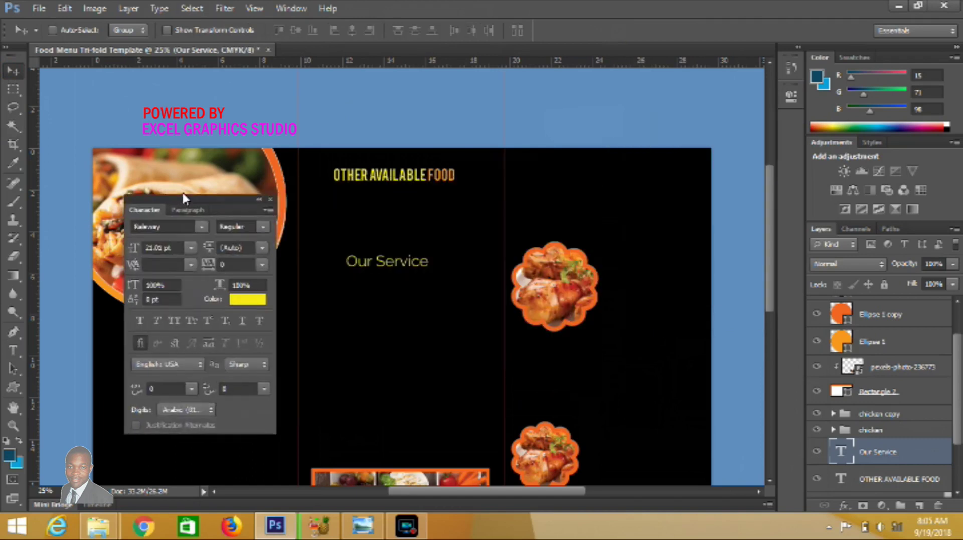
Move Our Service to the right panel's top, then start a text line in the left panel
left_click_drag(379, 264, 598, 172)
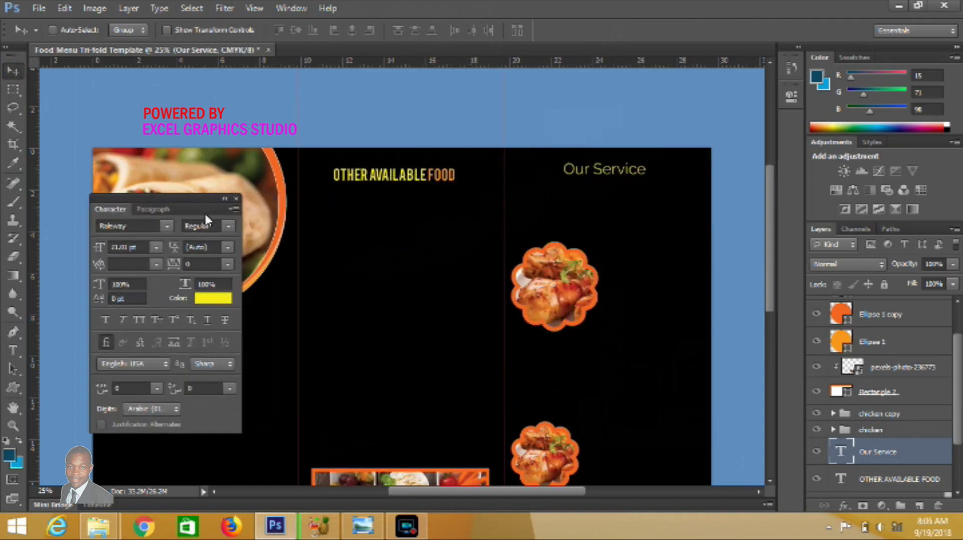
left_click_drag(202, 200, 720, 175)
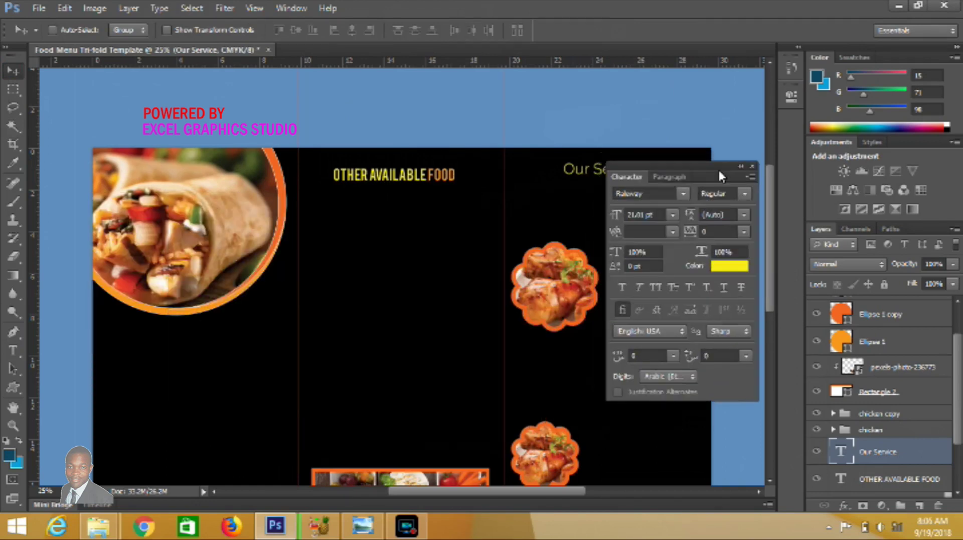
key("ctrl+minus")
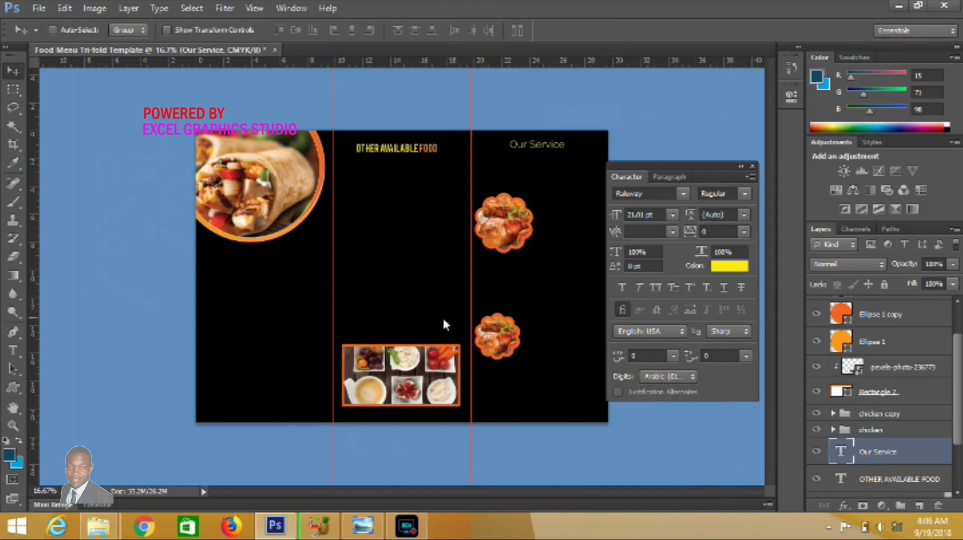
left_click(6, 350)
left_click(201, 300)
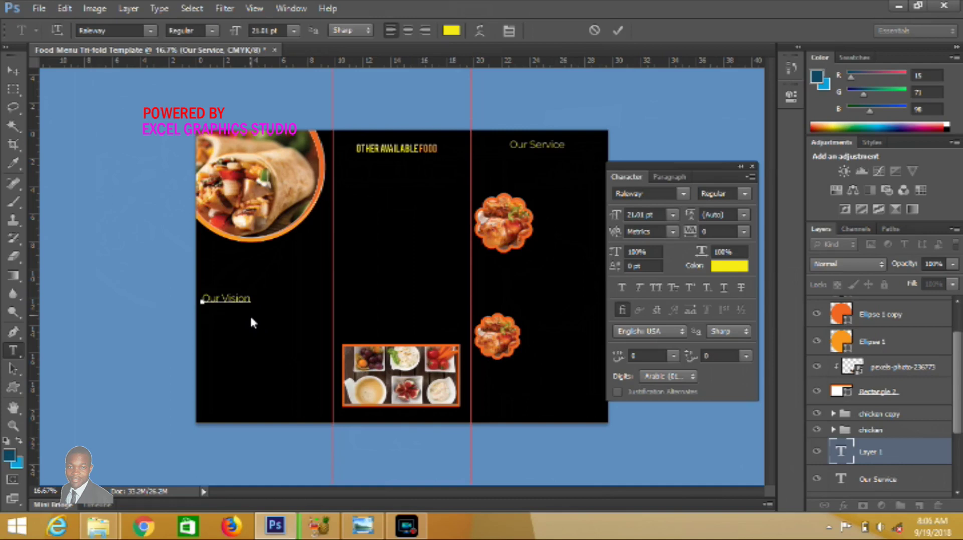
Enlarge the Our Vision heading to 25 pt and raise it higher in the left panel
key("ctrl+a")
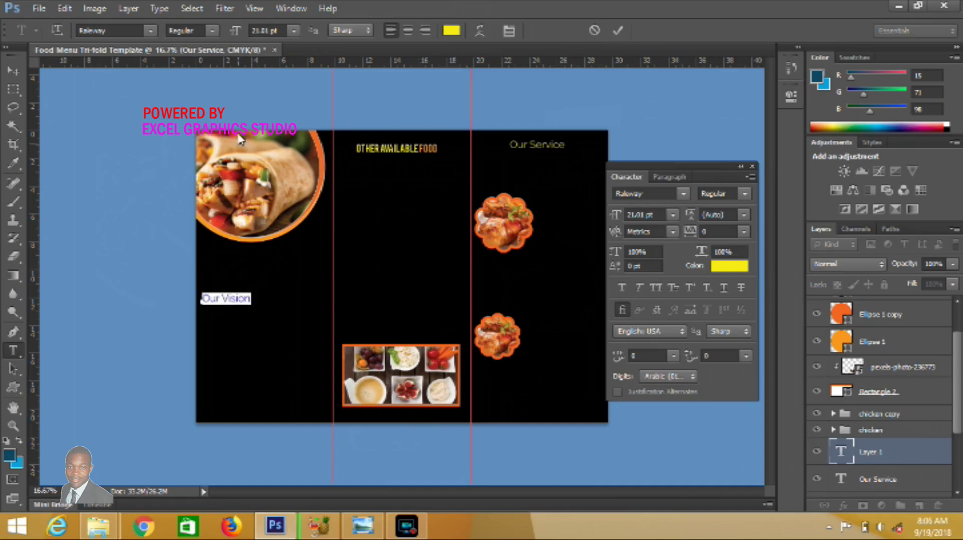
left_click_drag(233, 28, 236, 29)
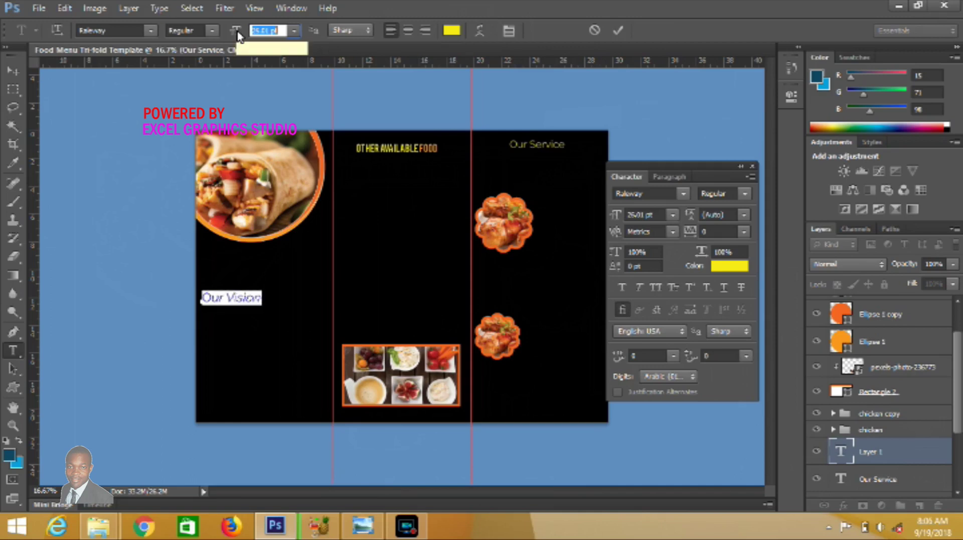
left_click(618, 30)
left_click(17, 69)
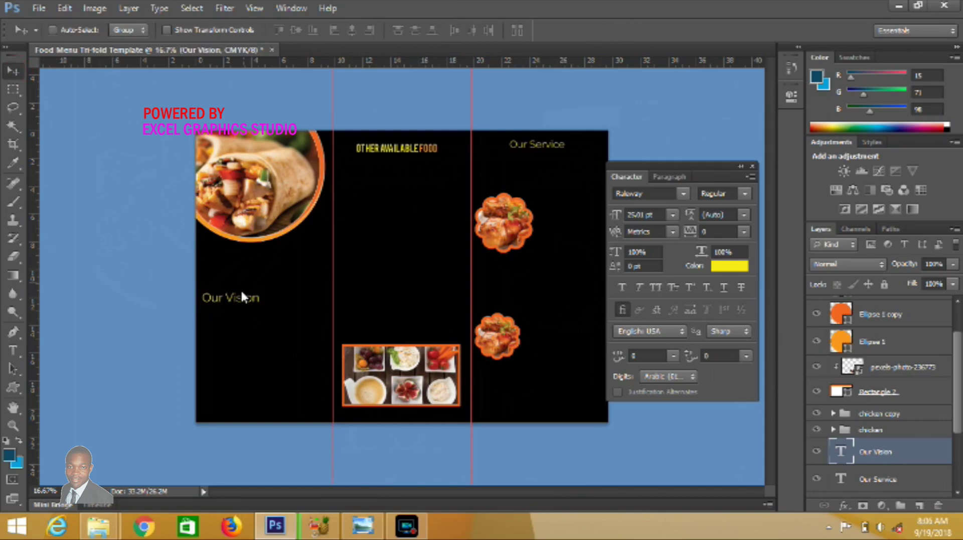
left_click_drag(241, 293, 240, 281)
key("shift+Up")
key("shift+Up")
key("shift+Up")
key("shift+Up")
key("shift+Up")
key("shift+Up")
key("shift+Up")
key("shift+Up")
key("shift+Up")
key("shift+Up")
key("shift+Up")
key("shift+Up")
key("shift+Up")
Duplicate the heading lower in the panel and reword the copy to 'Our mission'
left_click_drag(238, 272, 240, 353)
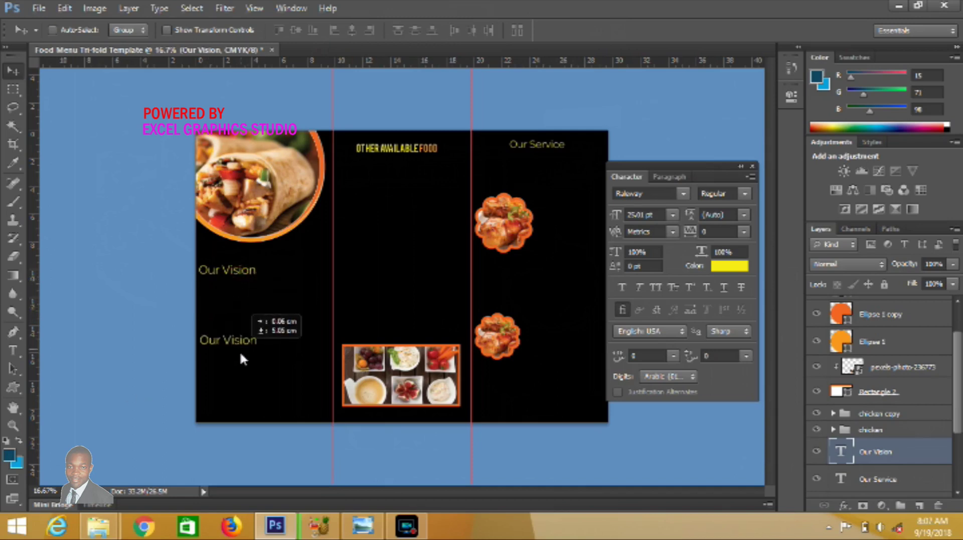
left_click_drag(240, 353, 239, 348)
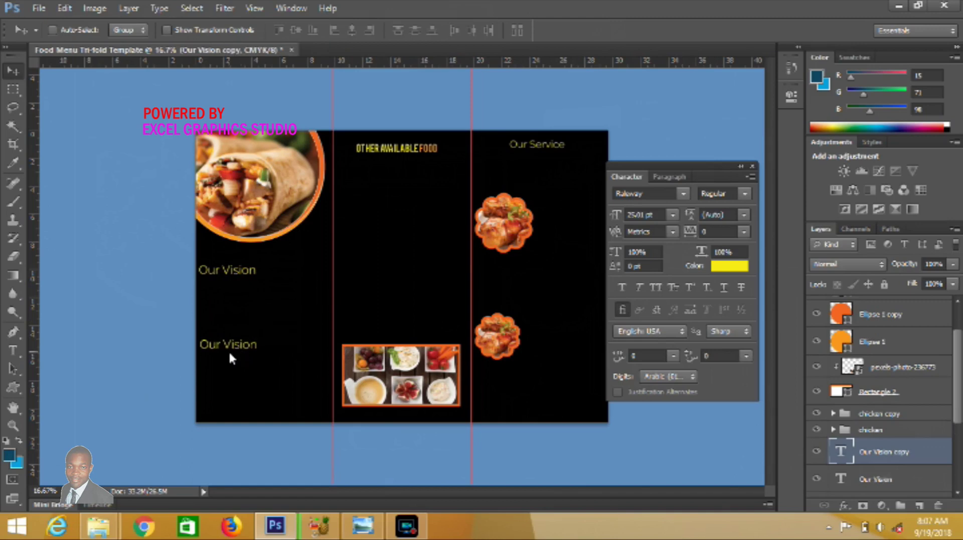
left_click(13, 350)
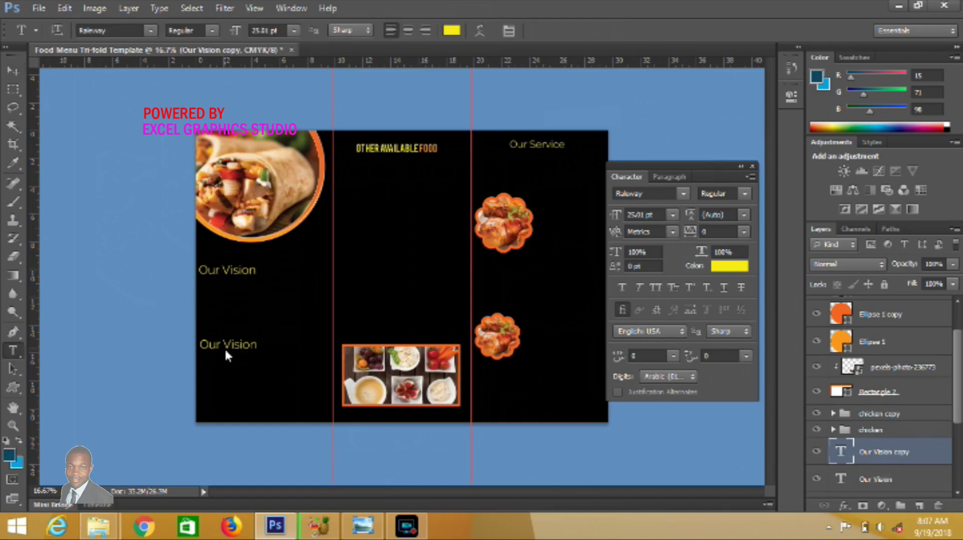
left_click(226, 351)
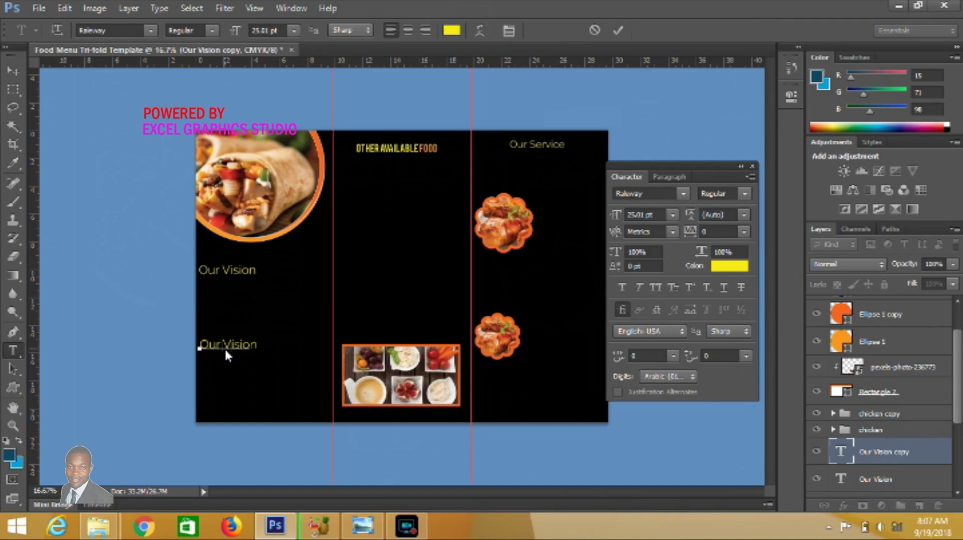
type("s")
left_click(224, 347)
type("m")
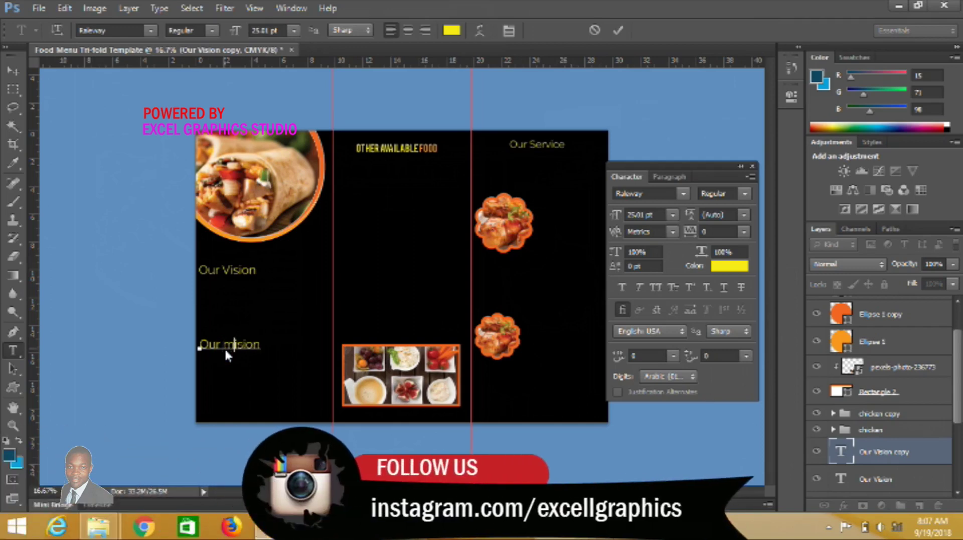
type("s")
left_click(619, 31)
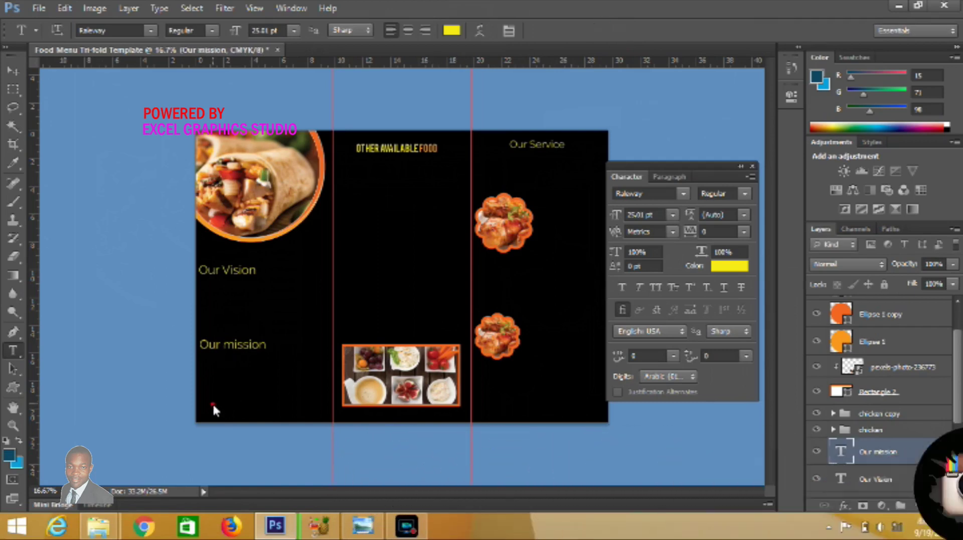
Type the two-line bullet text '• WE PROVIDE TO / YOU BEST AFRICAN DISHES' near the bottom left
left_click(212, 405)
type("• ")
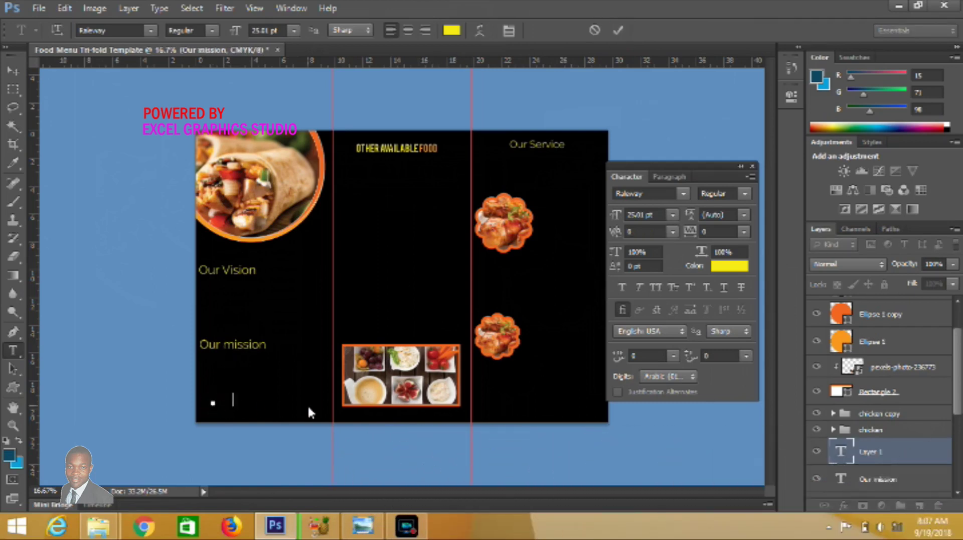
type("WE PROVIDE TO")
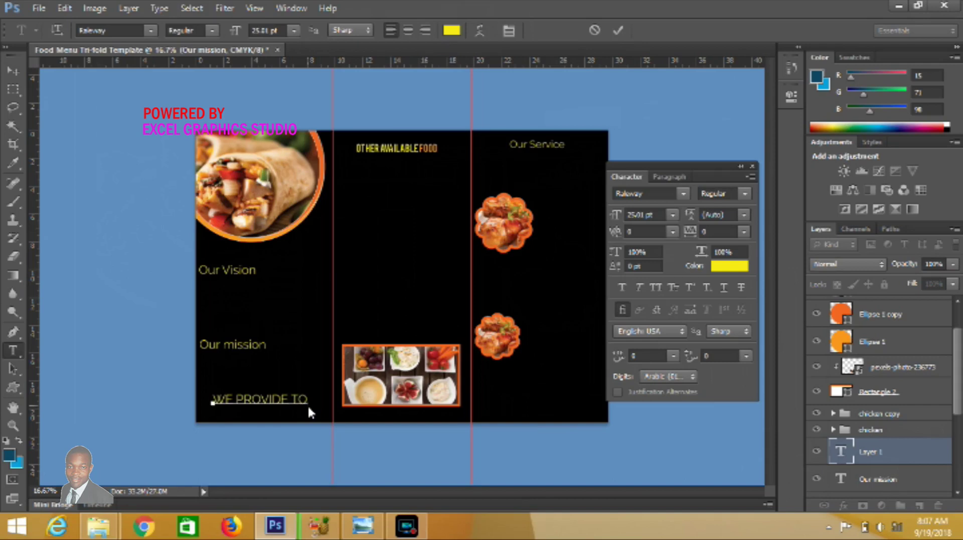
key("Return")
type("YOU BEST ")
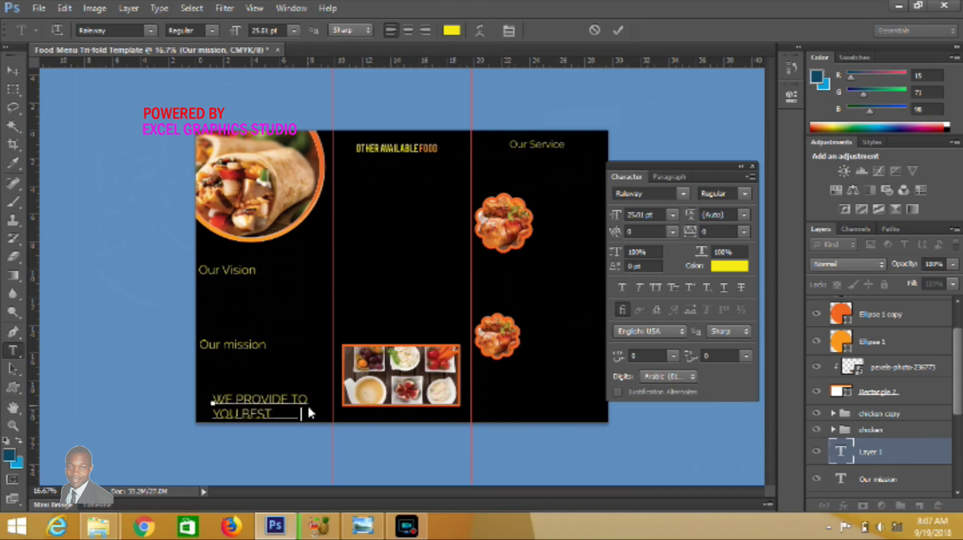
type("AFRICAN DISHES")
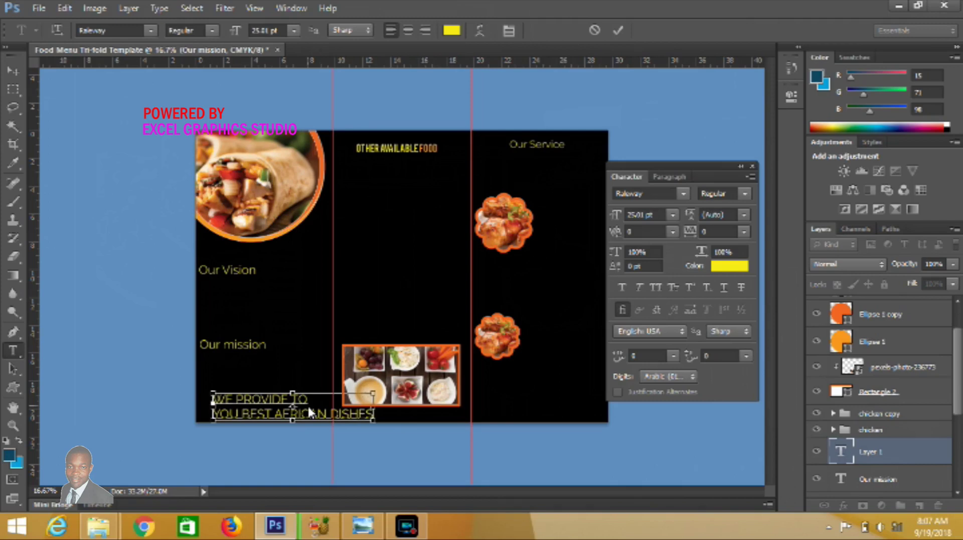
Shrink the bullet text, colour it white, and nudge it left toward the panel edge
key("ctrl+a")
left_click_drag(235, 40, 231, 42)
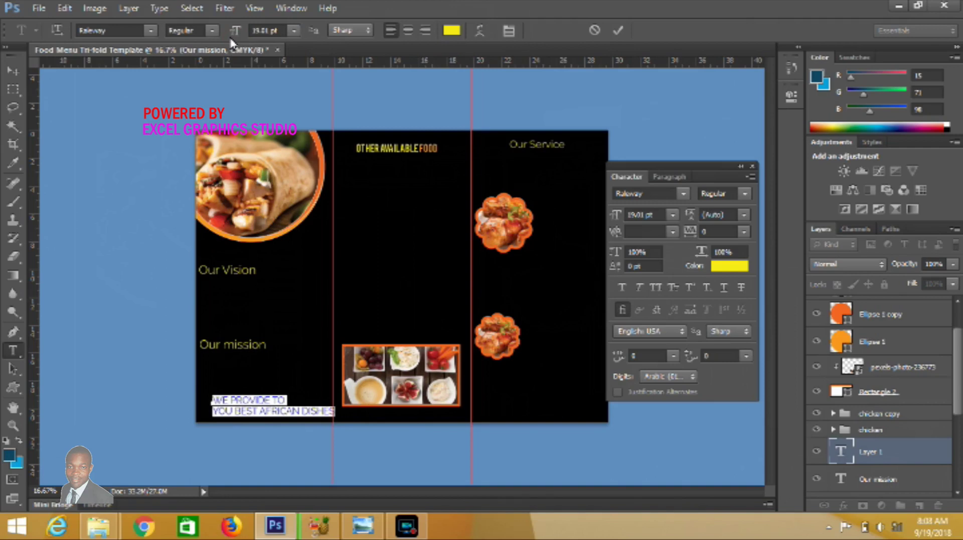
left_click(288, 399)
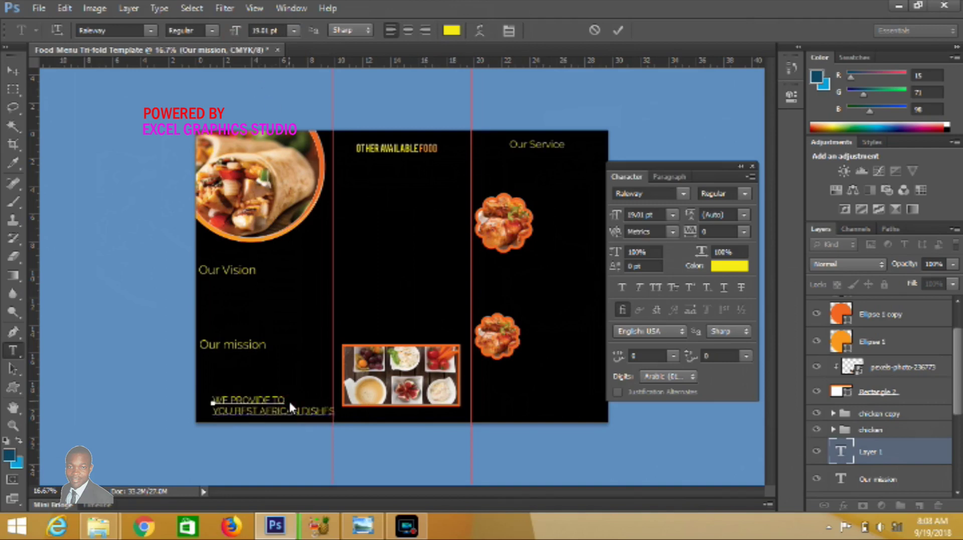
key("shift+Left")
key("shift+Left")
key("shift+Left")
key("shift+Left")
key("shift+Left")
key("shift+Left")
key("shift+Left")
key("shift+Left")
key("shift+Left")
key("shift+Left")
key("shift+Left")
key("shift+Left")
left_click(453, 32)
left_click(547, 57)
left_click(873, 48)
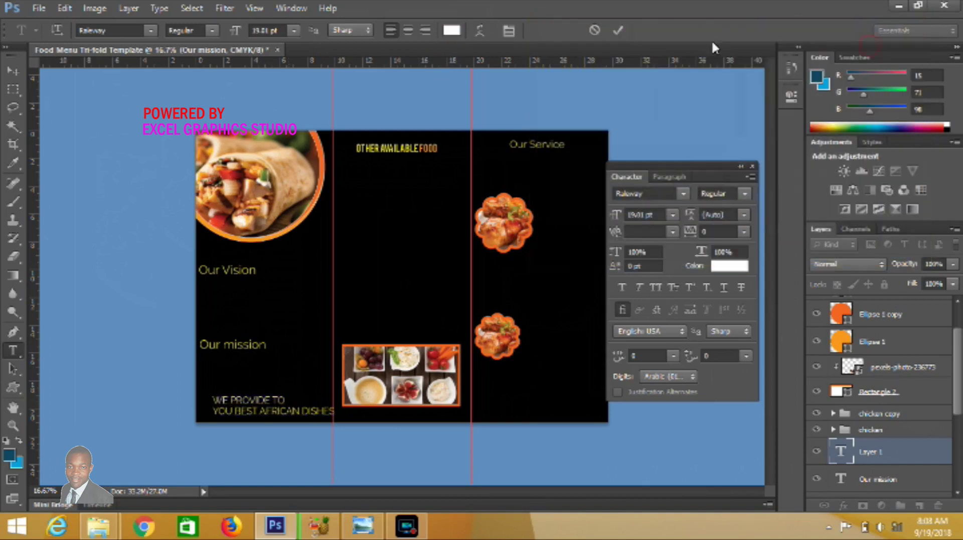
left_click(619, 29)
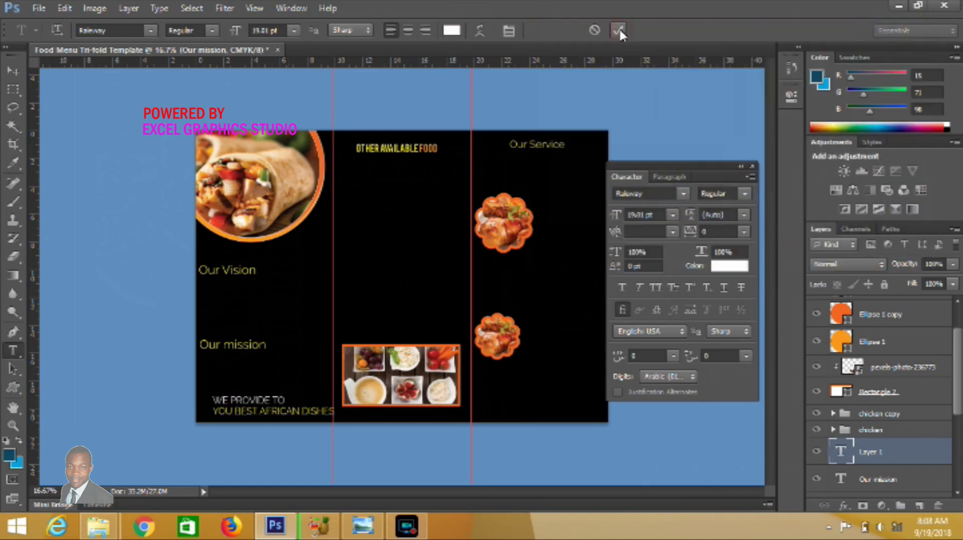
left_click(14, 72)
key("shift+Left")
key("shift+Left")
key("shift+Left")
key("shift+Left")
key("shift+Left")
key("shift+Left")
key("shift+Left")
key("shift+Left")
key("shift+Left")
key("shift+Left")
key("shift+Left")
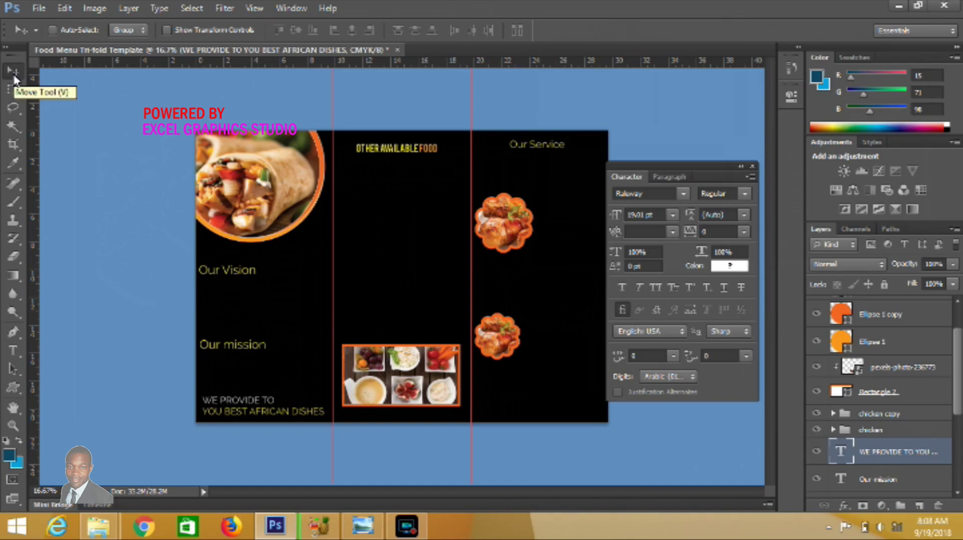
Move the upper chicken image group slightly down
left_click(919, 505)
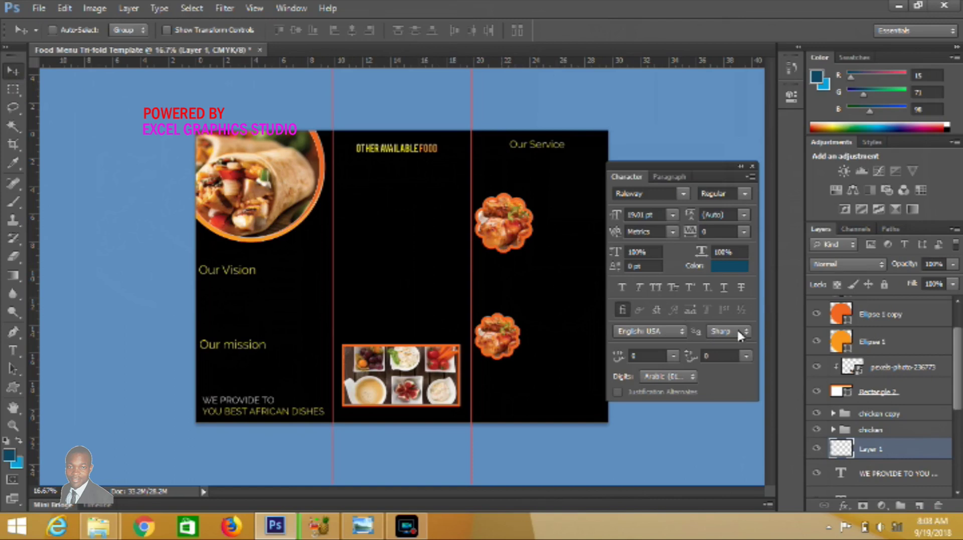
left_click(864, 411)
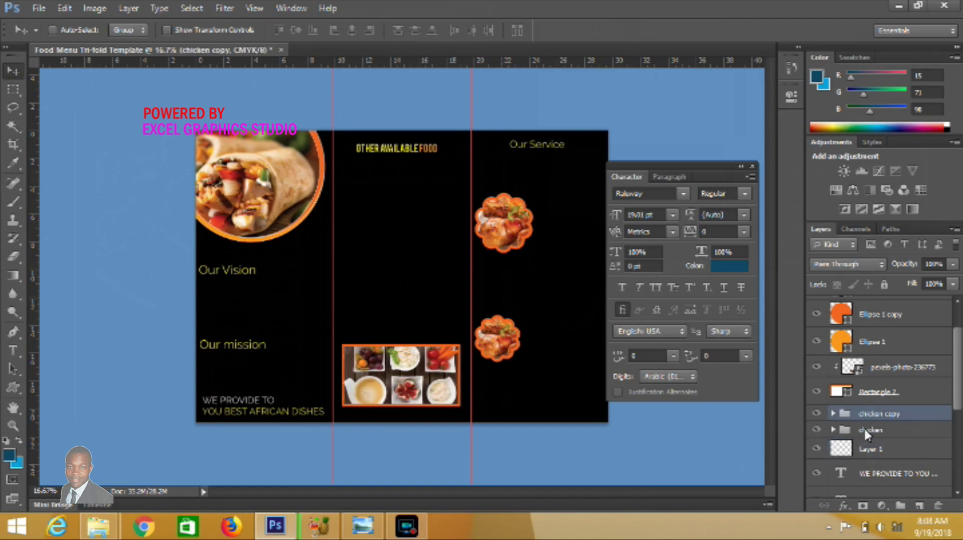
left_click(862, 427)
mouse_move(513, 224)
left_mouse_down()
mouse_move(512, 257)
mouse_move(514, 246)
left_mouse_up()
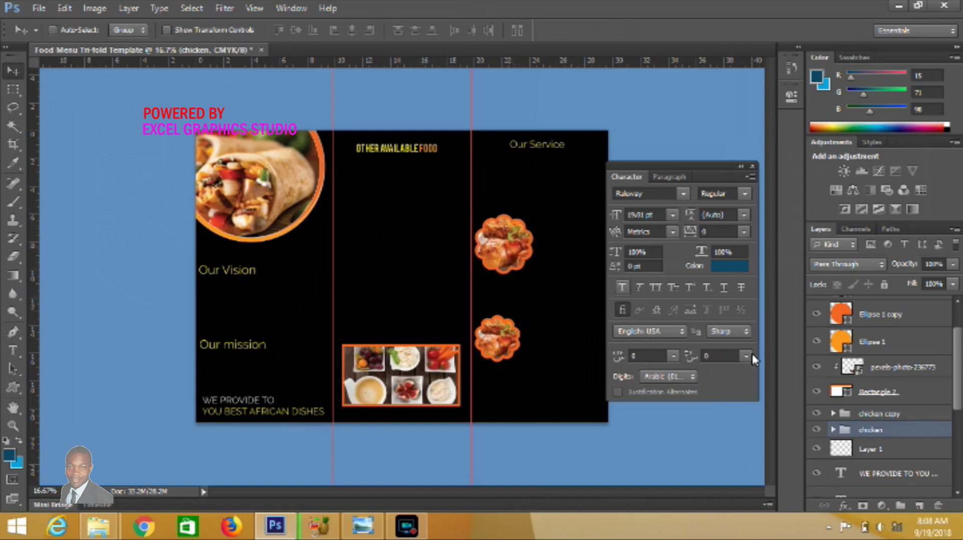
Type the FULL CHICKEN SERVICE heading on a new layer in the middle panel
left_click(919, 505)
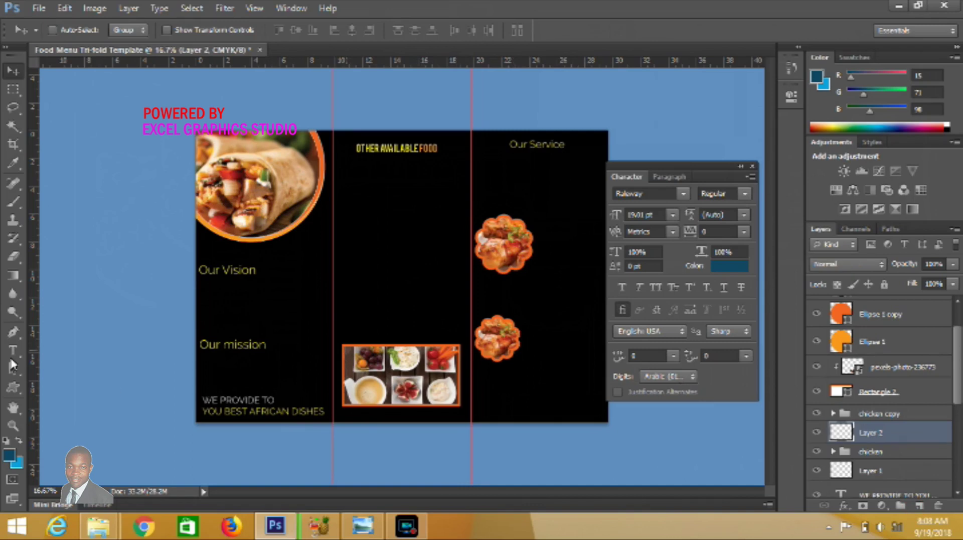
left_click(12, 355)
left_click(354, 275)
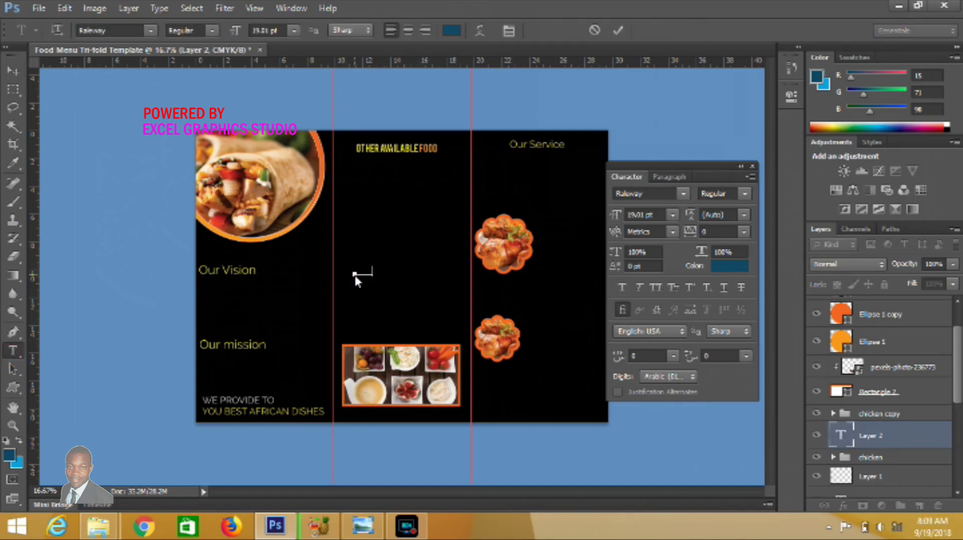
type("Our Menu")
type(" RICE SERVICE")
Colour the heading orange #ff6600, shrink it, and move it into the right panel
key("ctrl+a")
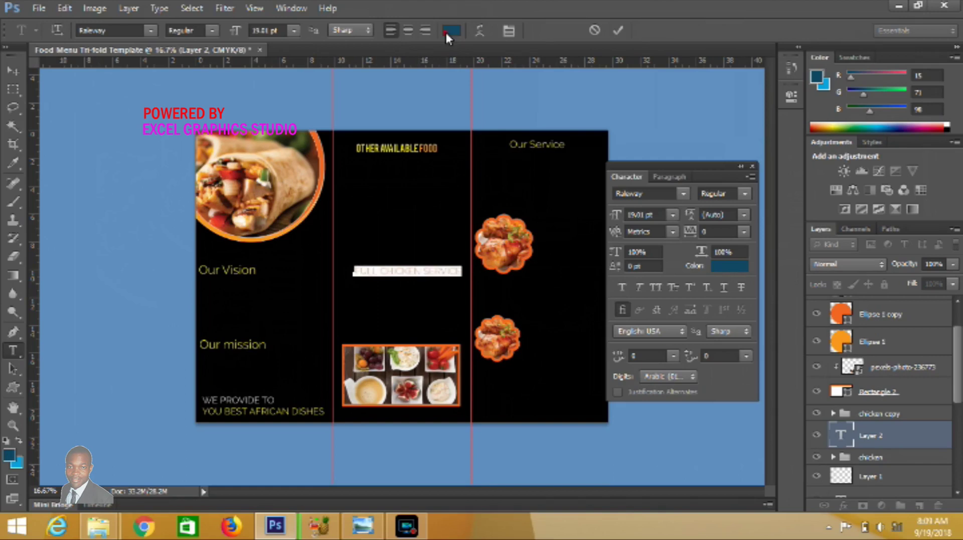
left_click(450, 31)
left_click(740, 65)
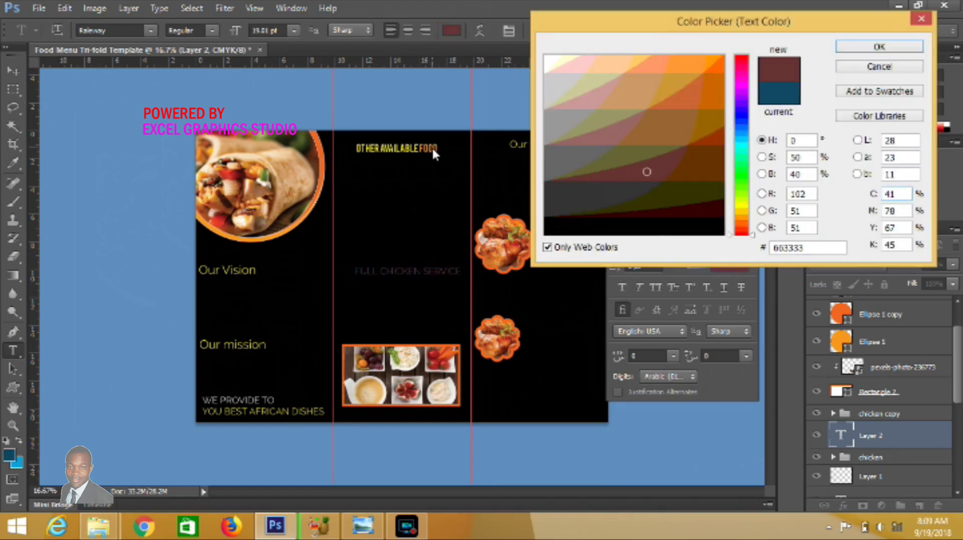
left_click(720, 66)
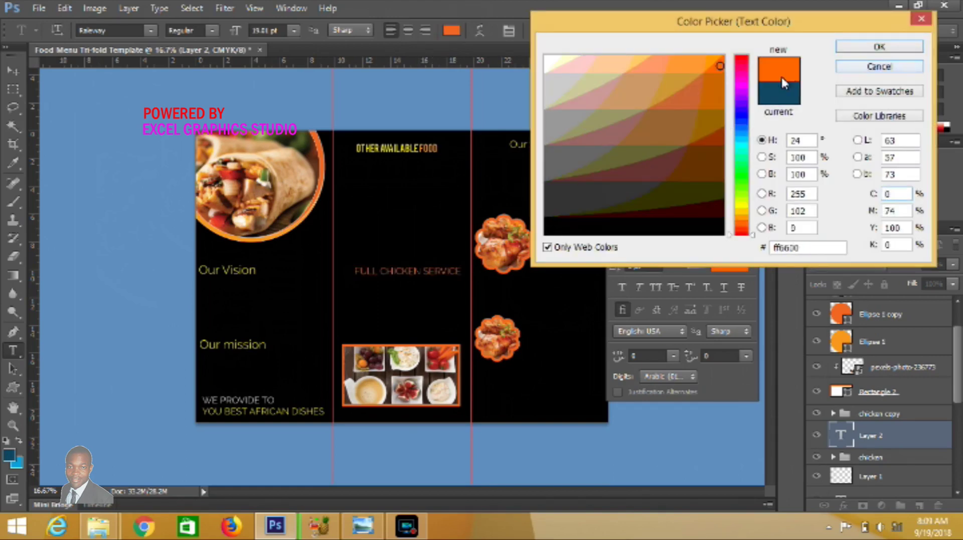
left_click(859, 46)
left_click_drag(238, 28, 236, 29)
left_click(618, 31)
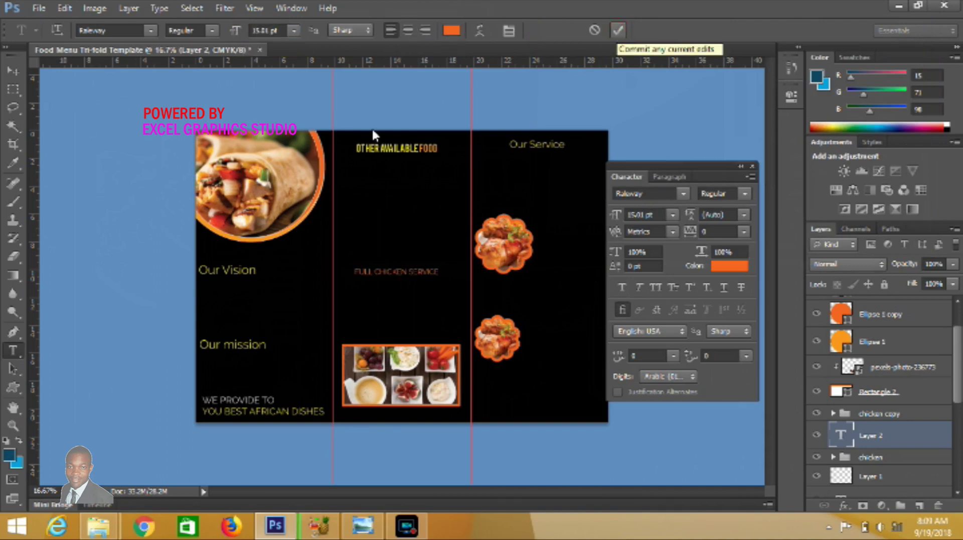
left_click(12, 71)
mouse_move(405, 268)
left_mouse_down()
mouse_move(555, 221)
mouse_move(564, 210)
left_mouse_up()
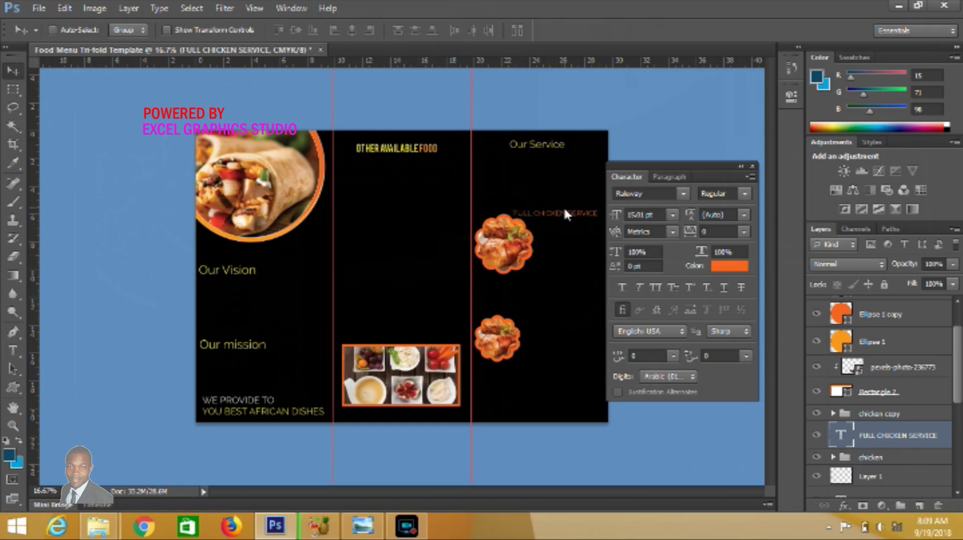
Create a white 10 pt Lorem Ipsum placeholder paragraph in a text box
left_click(19, 353)
mouse_move(374, 264)
left_mouse_down()
mouse_move(444, 303)
mouse_move(469, 298)
left_mouse_up()
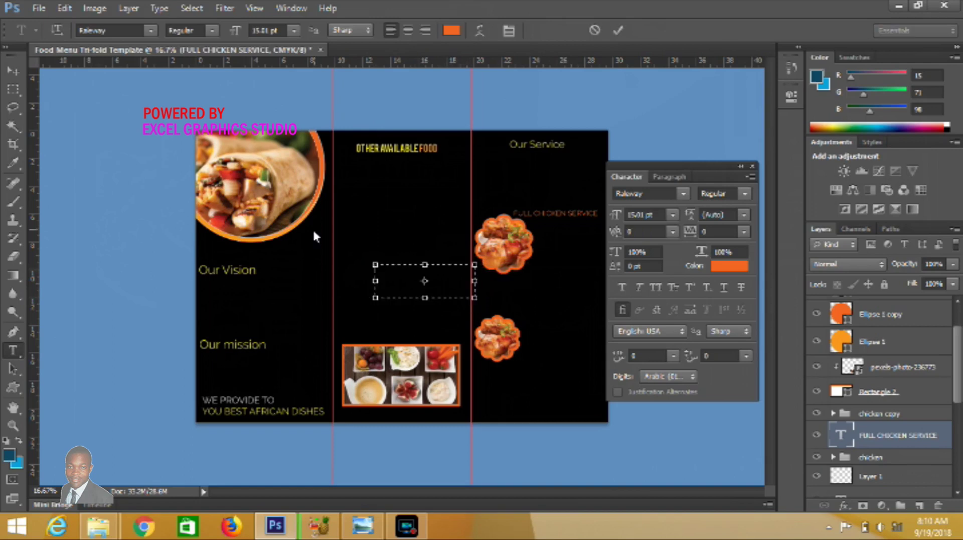
left_click(160, 8)
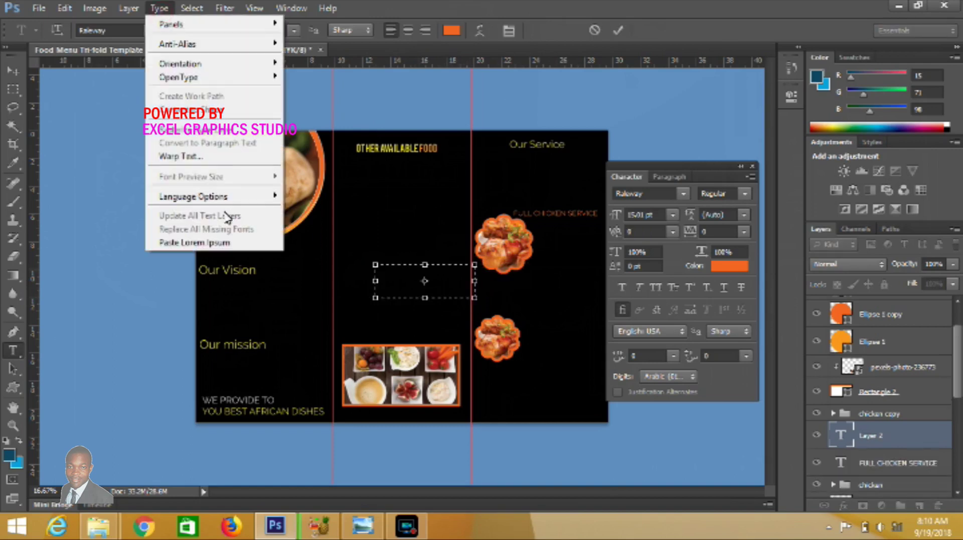
left_click(226, 242)
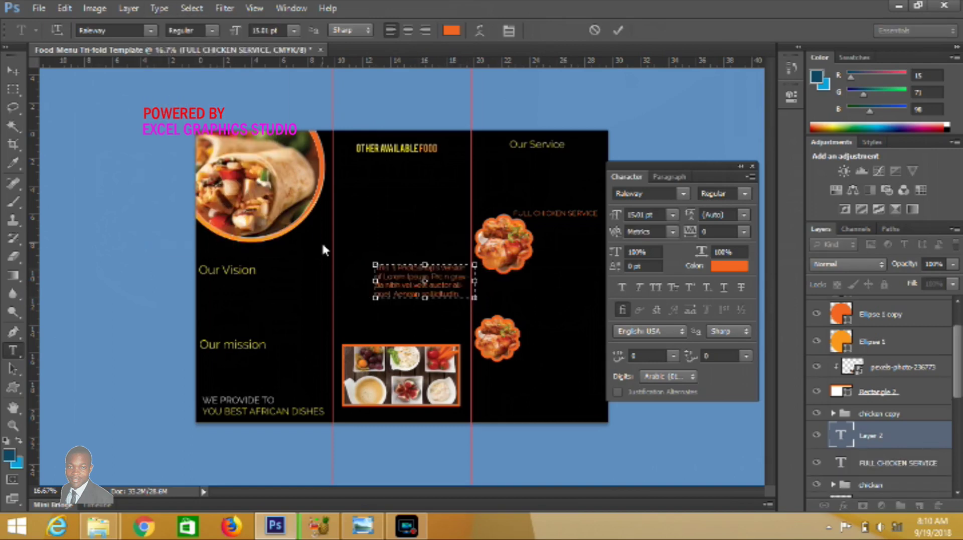
key("ctrl+a")
left_click(451, 30)
left_click(546, 54)
left_click(848, 45)
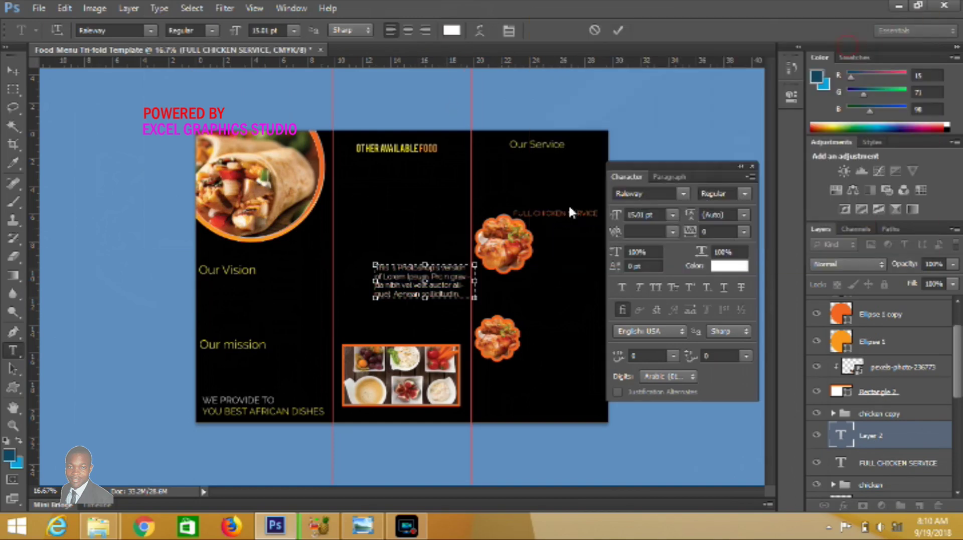
left_click_drag(475, 298, 504, 315)
left_click_drag(232, 37, 228, 31)
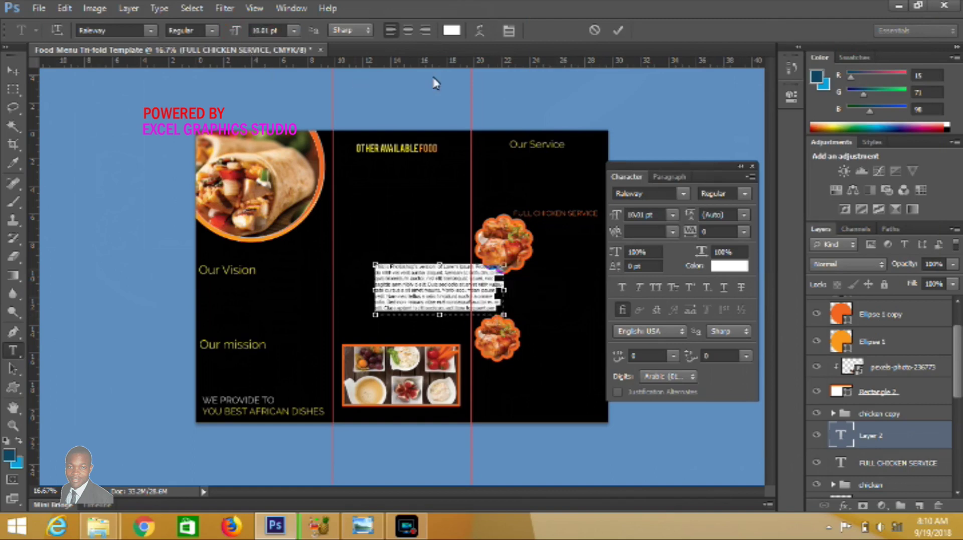
left_click(618, 30)
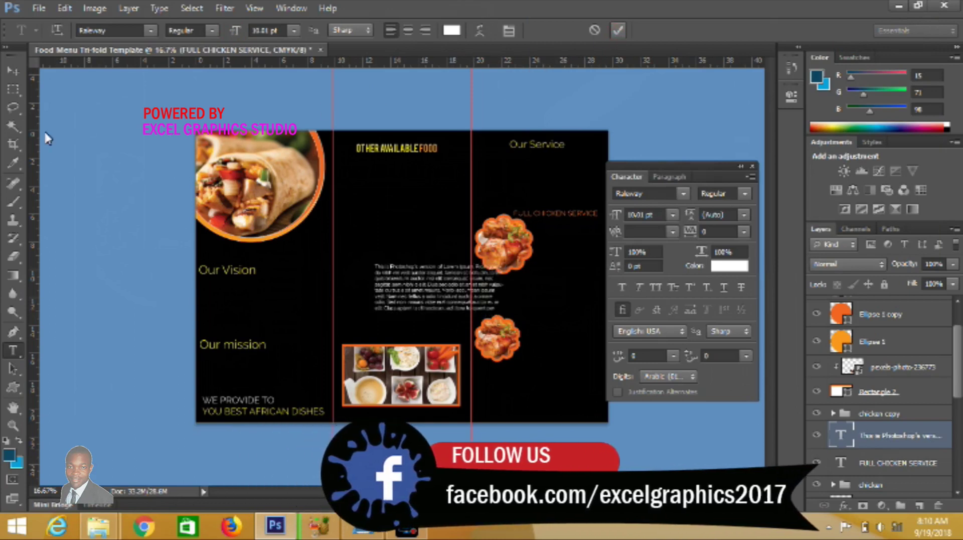
Place the paragraph under Our Vision and a copy of it under Our mission
left_click(13, 70)
left_click_drag(414, 297, 241, 310)
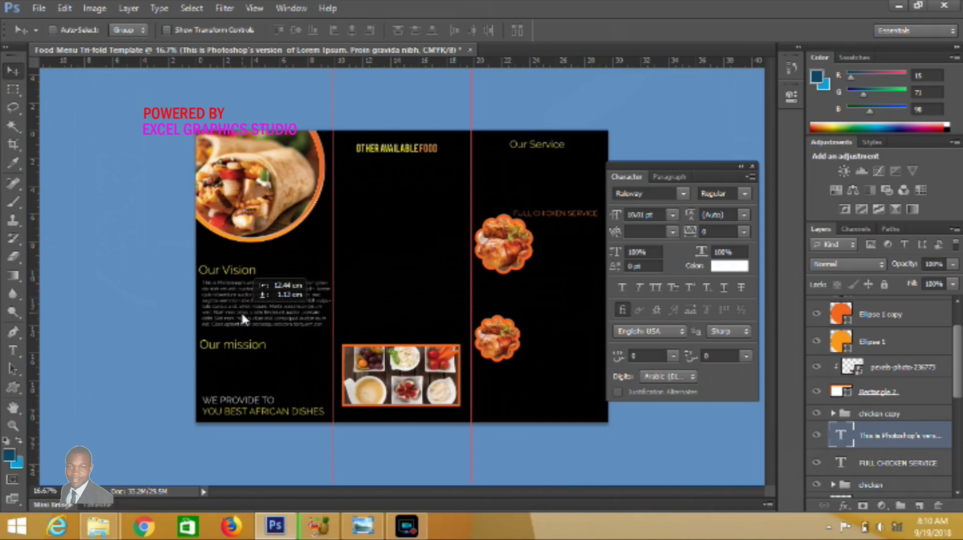
left_click_drag(240, 313, 239, 376)
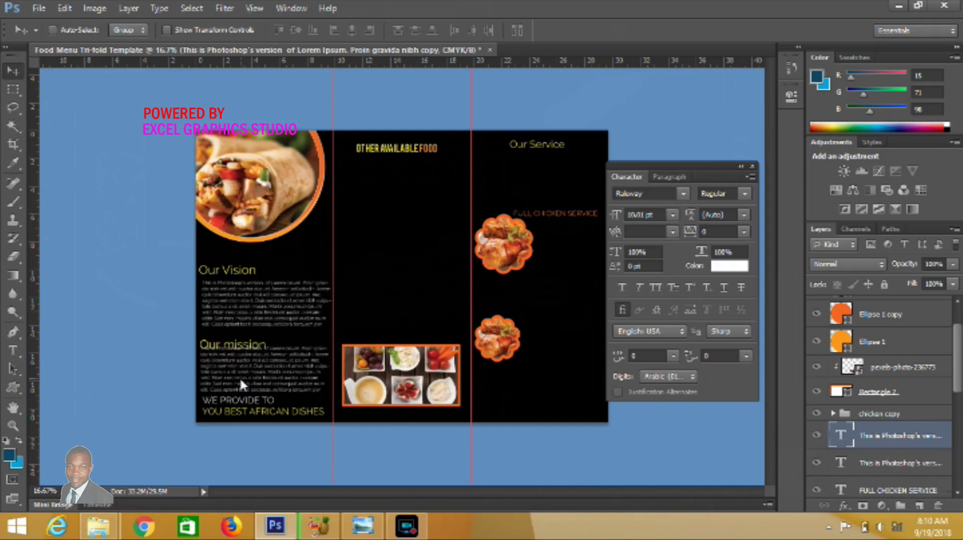
key("Up")
key("Up")
key("Up")
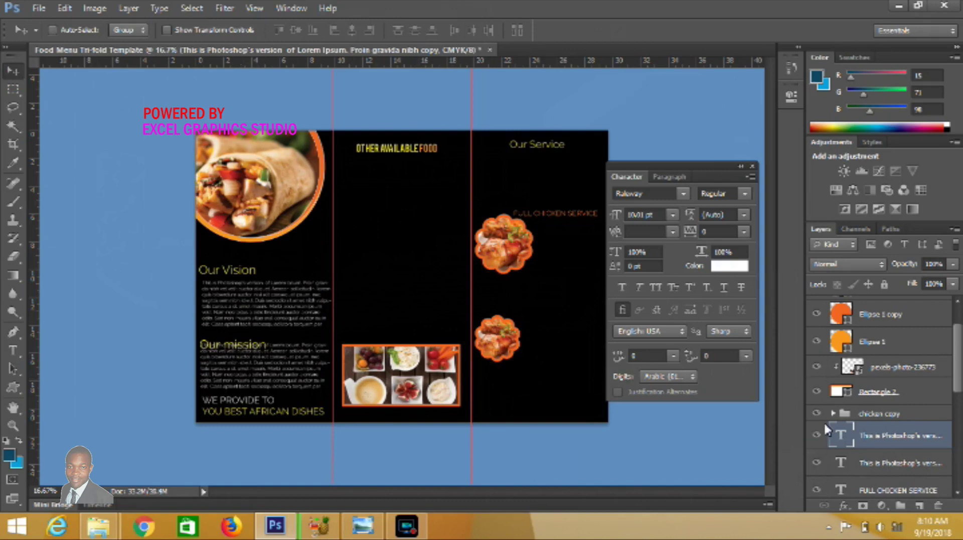
Nudge the Our mission heading up above its paragraph and add a new empty layer
scroll(896, 451, "down", 3)
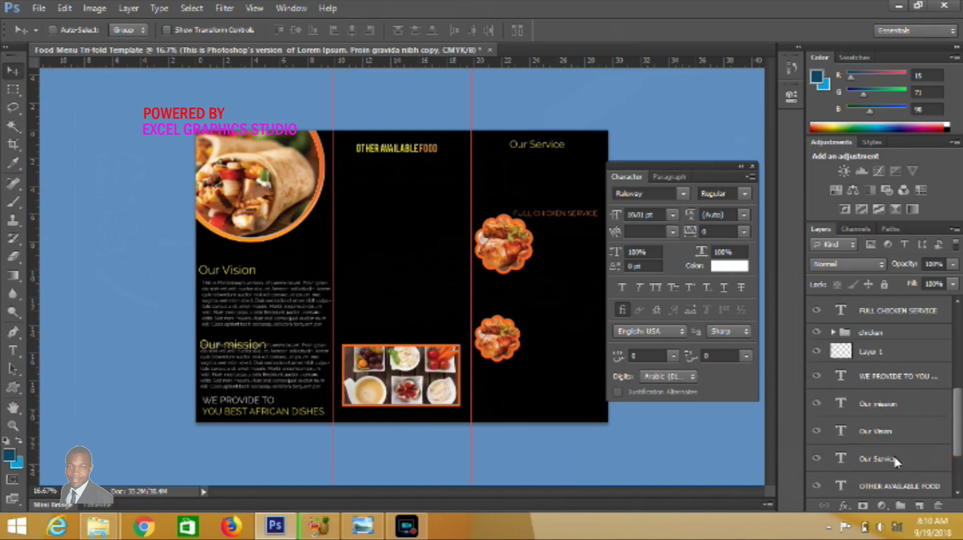
left_click(885, 410)
key("Up")
key("Up")
key("Up")
key("Up")
key("Up")
key("Up")
key("Up")
key("Up")
key("Up")
key("Up")
key("Up")
key("Up")
key("Up")
key("Left")
key("Left")
key("Left")
key("Right")
key("Right")
key("Right")
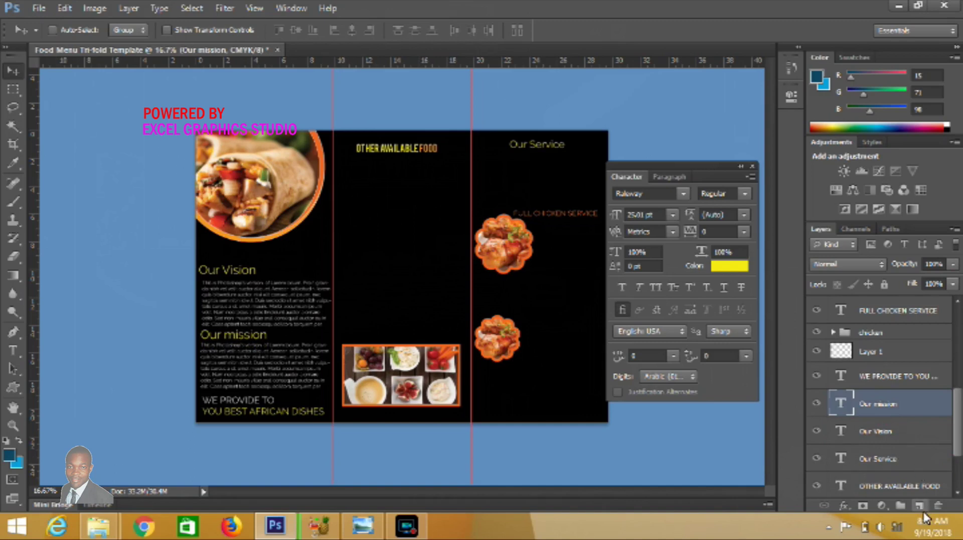
left_click(919, 505)
Scroll through the Custom Shape picker, then pick the Ellipse Tool instead
left_click(12, 388)
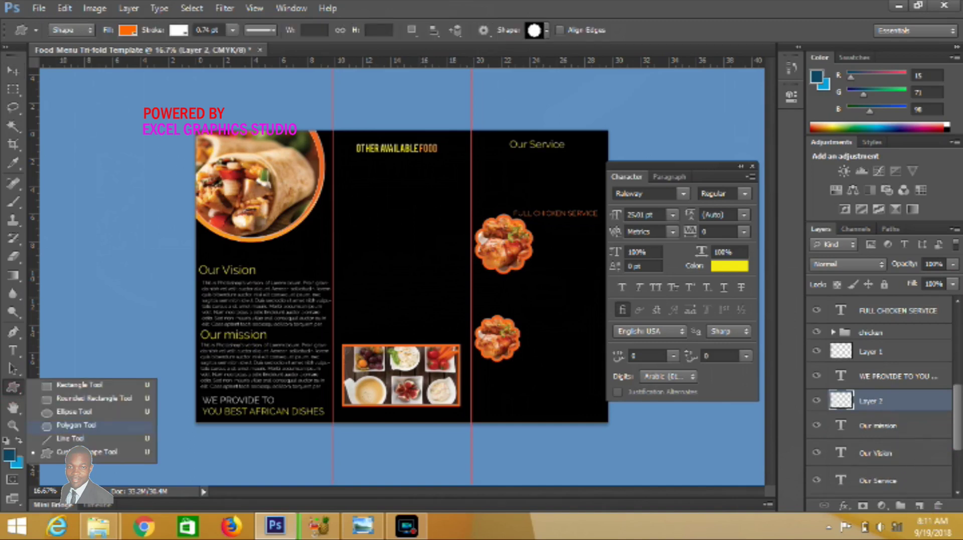
left_click(83, 452)
left_click(546, 31)
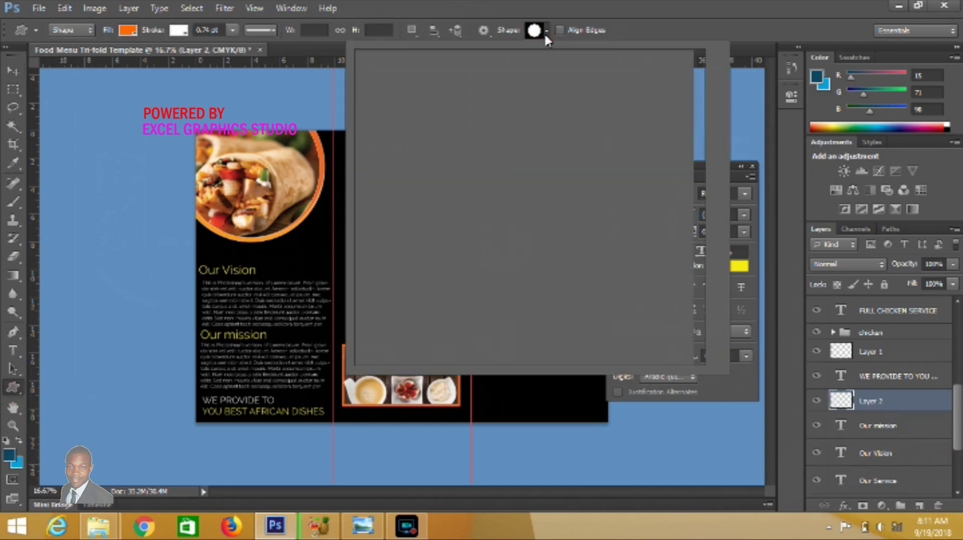
scroll(689, 345, "down", 5)
scroll(696, 349, "down", 2)
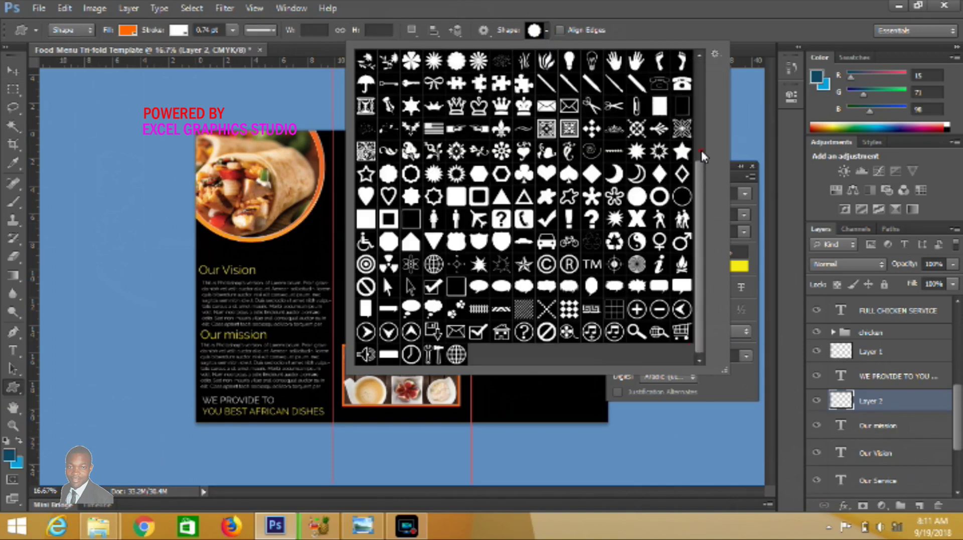
scroll(700, 148, "up", 5)
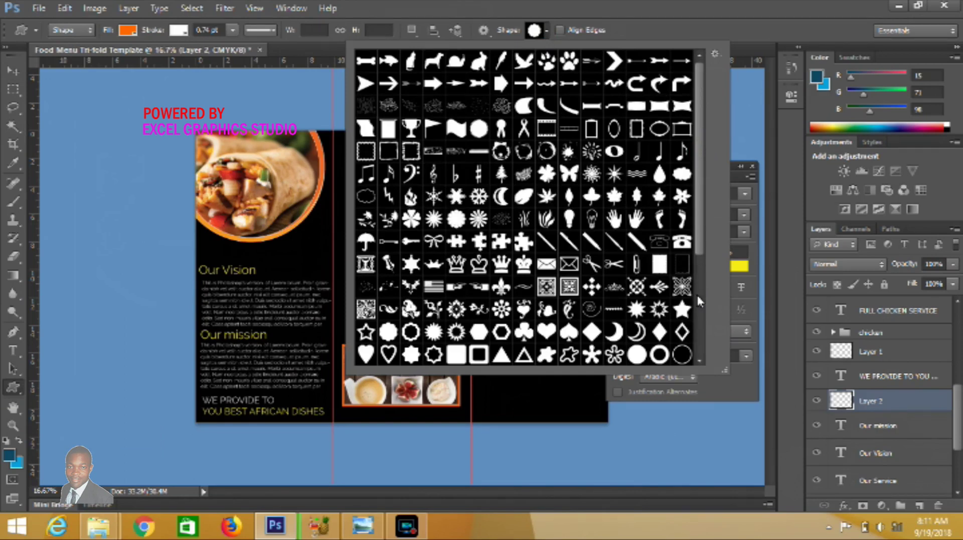
scroll(698, 323, "down", 5)
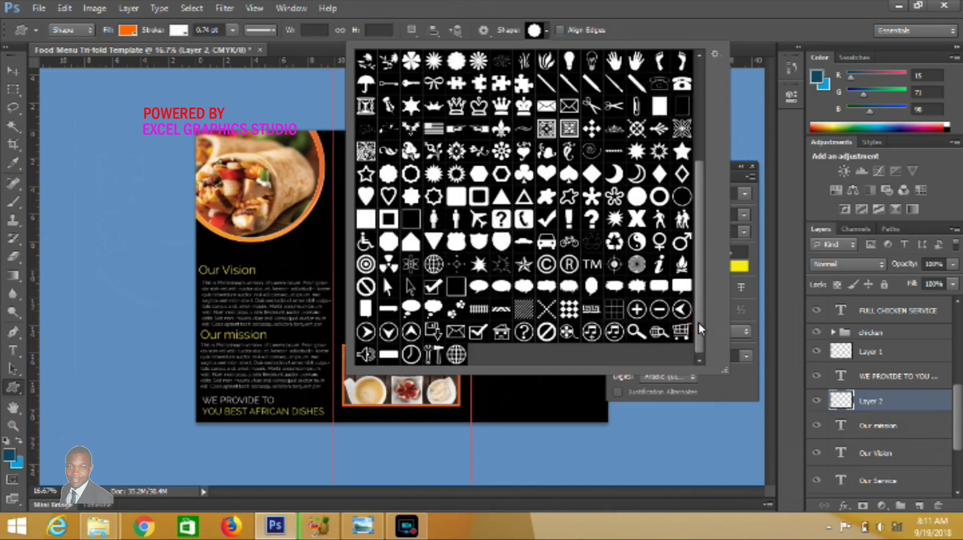
scroll(701, 124, "up", 5)
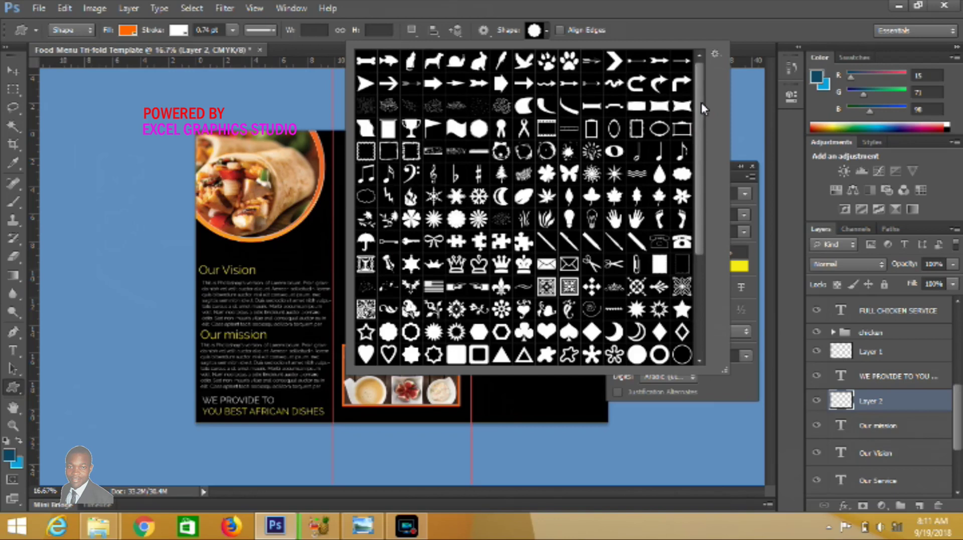
scroll(700, 292, "down", 5)
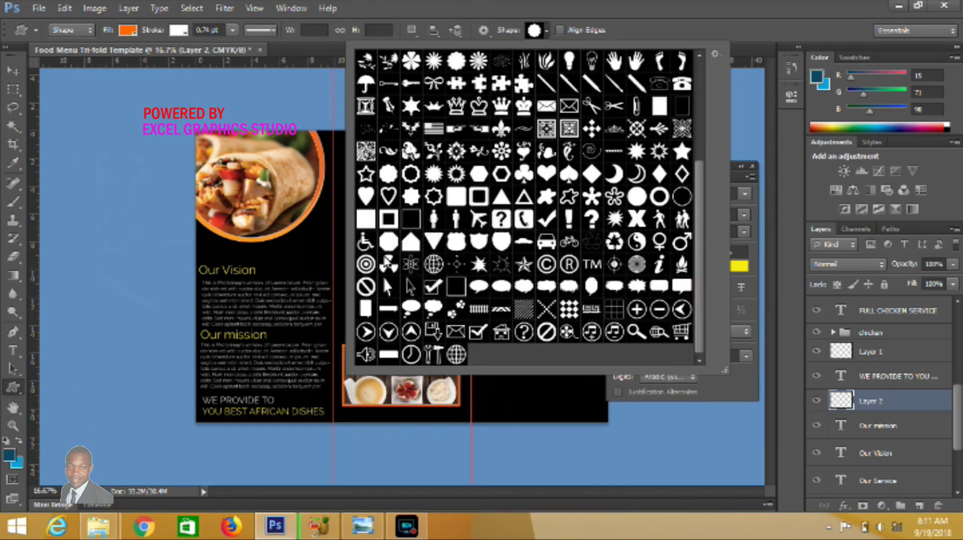
right_click(20, 387)
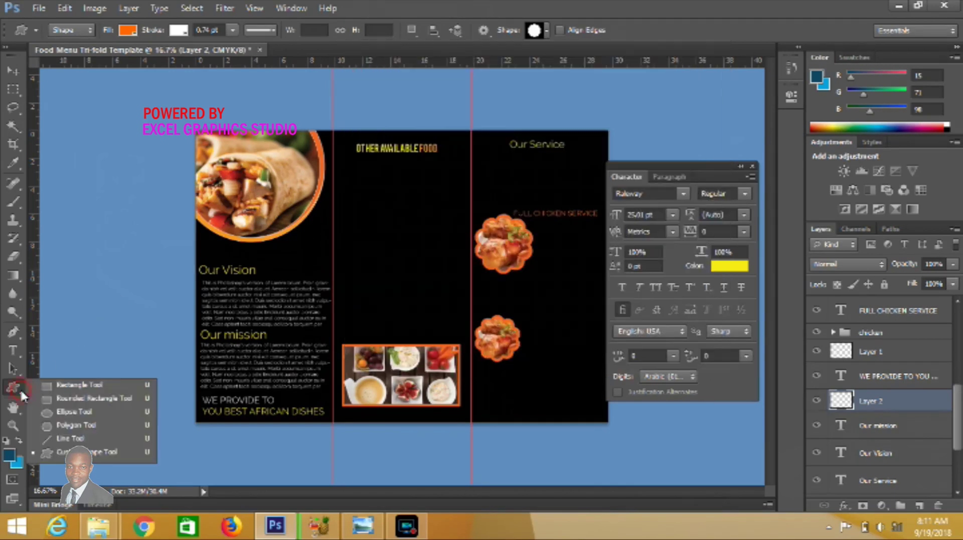
left_click(62, 411)
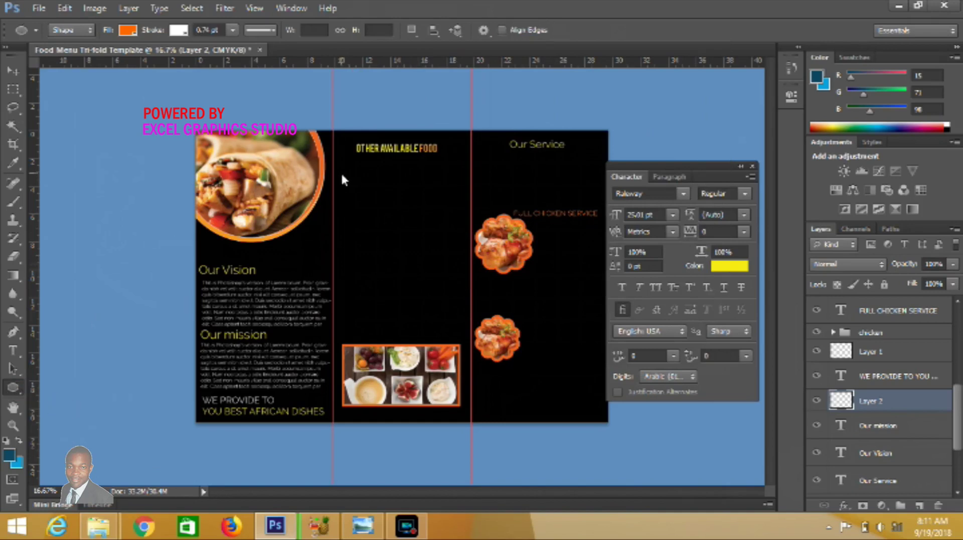
Draw a small orange circle and nudge it down beside the middle panel's left fold
mouse_move(341, 170)
left_mouse_down()
mouse_move(349, 191)
mouse_move(349, 181)
left_mouse_up()
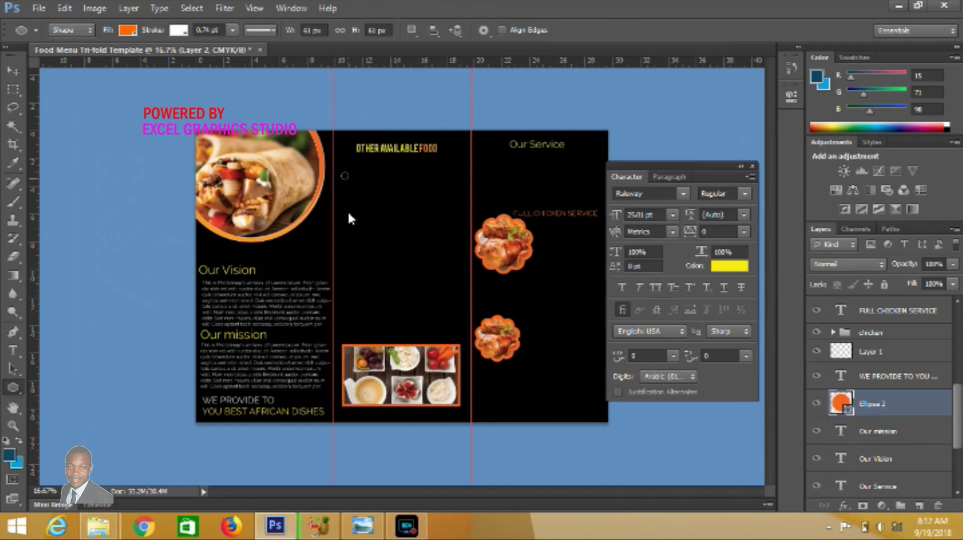
left_click(13, 72)
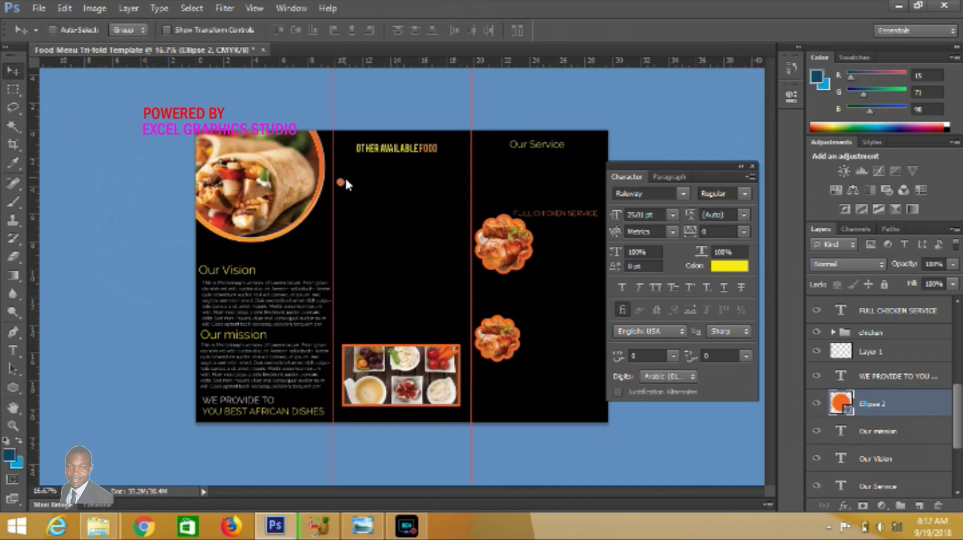
key("shift+Down")
key("shift+Down")
left_click_drag(341, 201, 340, 207)
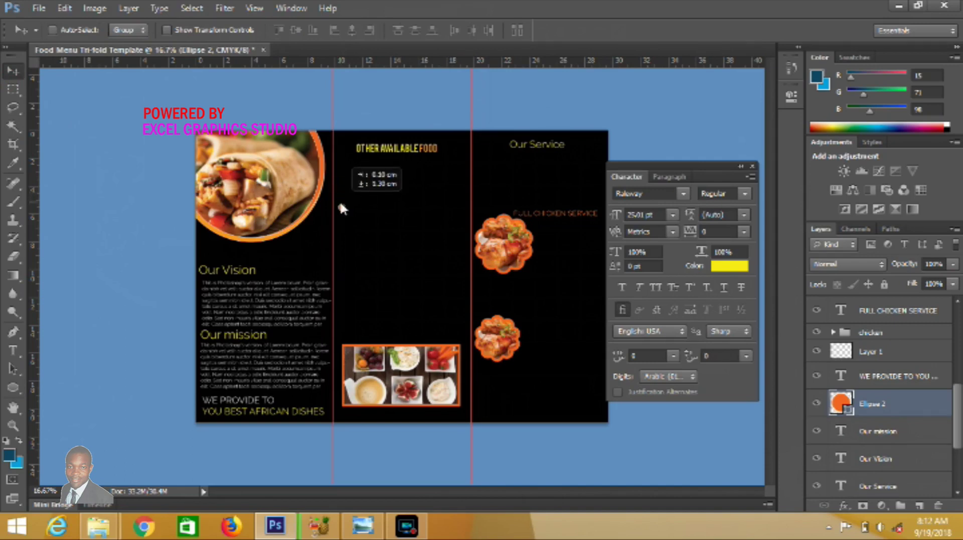
Add a white Lorem Ipsum paragraph in a text box at the top of the middle panel
left_click(919, 505)
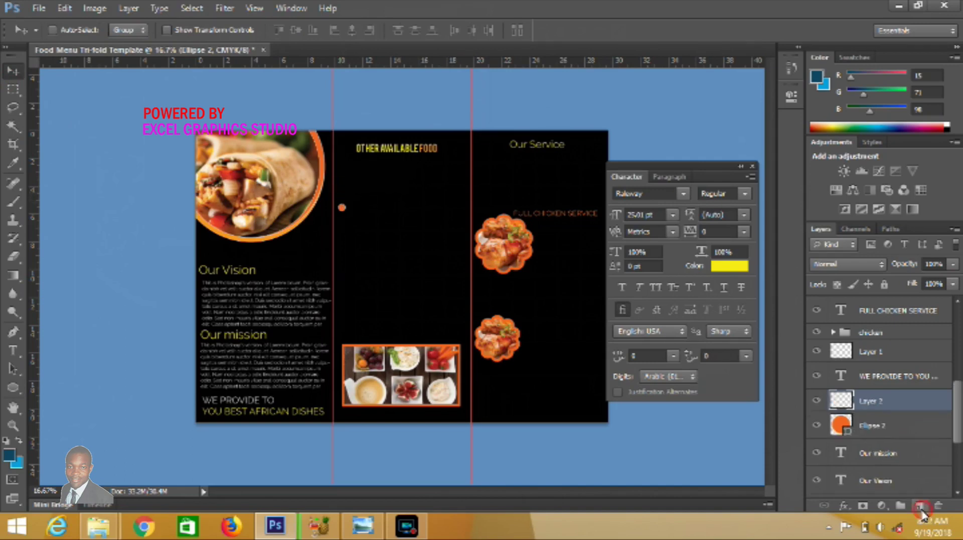
left_click(13, 350)
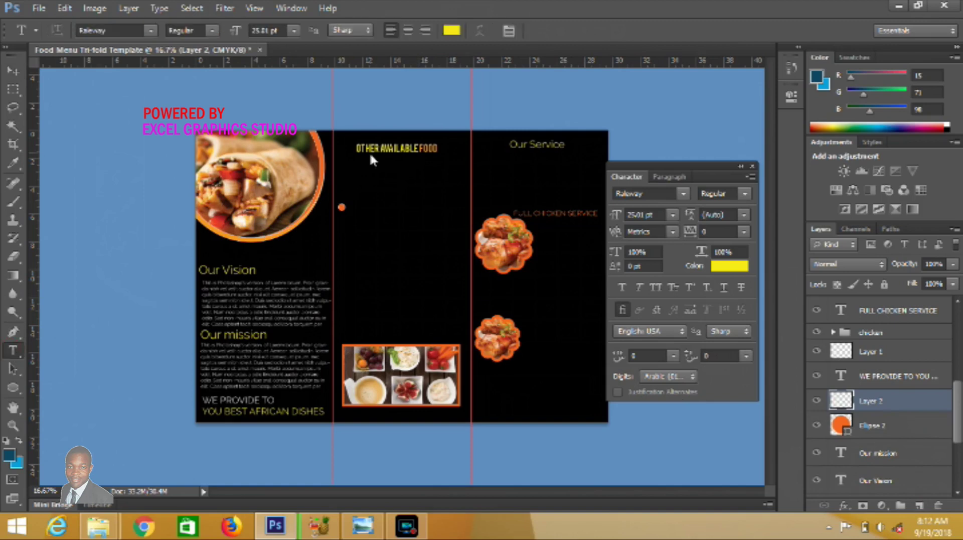
left_click_drag(341, 152, 462, 205)
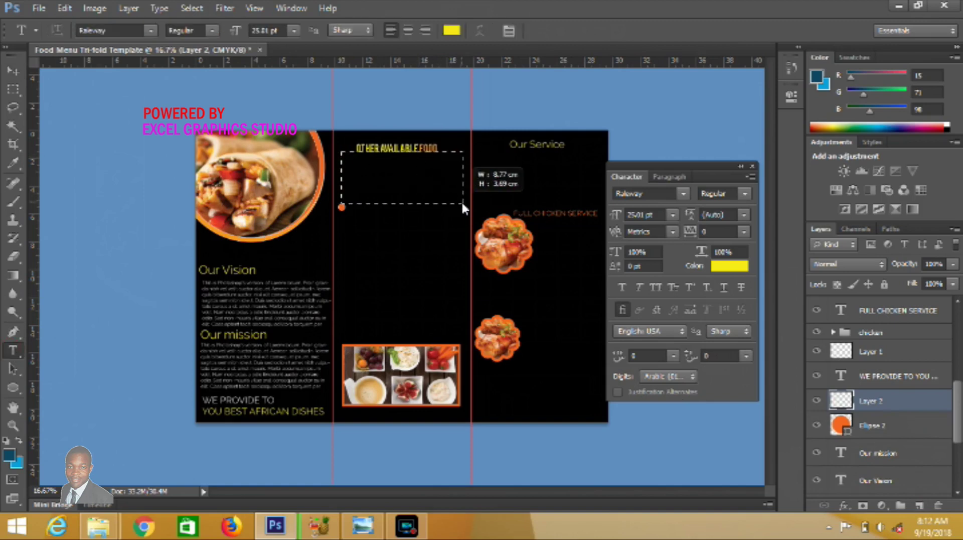
left_click(158, 9)
left_click(173, 244)
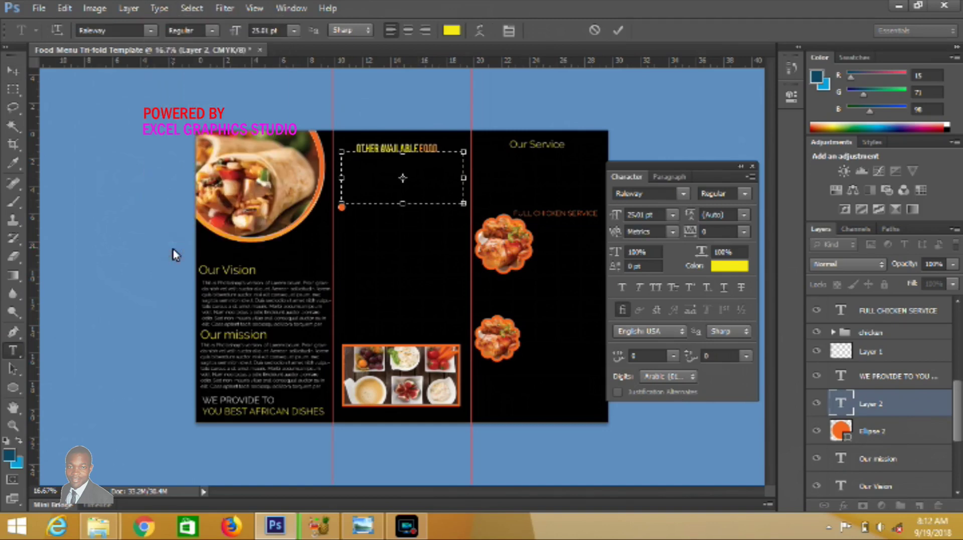
key("ctrl+a")
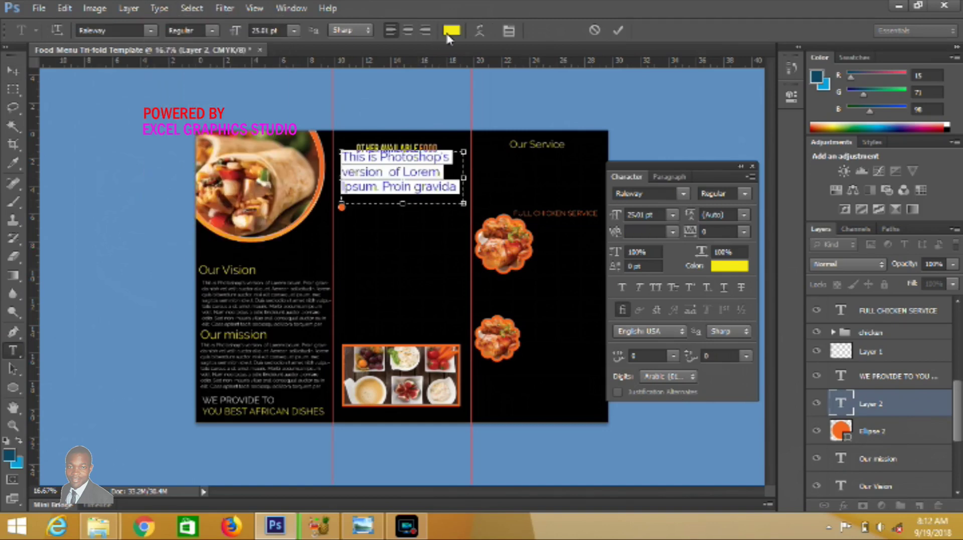
left_click(450, 33)
left_click(546, 57)
left_click(844, 47)
Set the paragraph to 10 pt, refit its box, and nudge it down under OTHER AVAILABLE FOOD
left_click(294, 30)
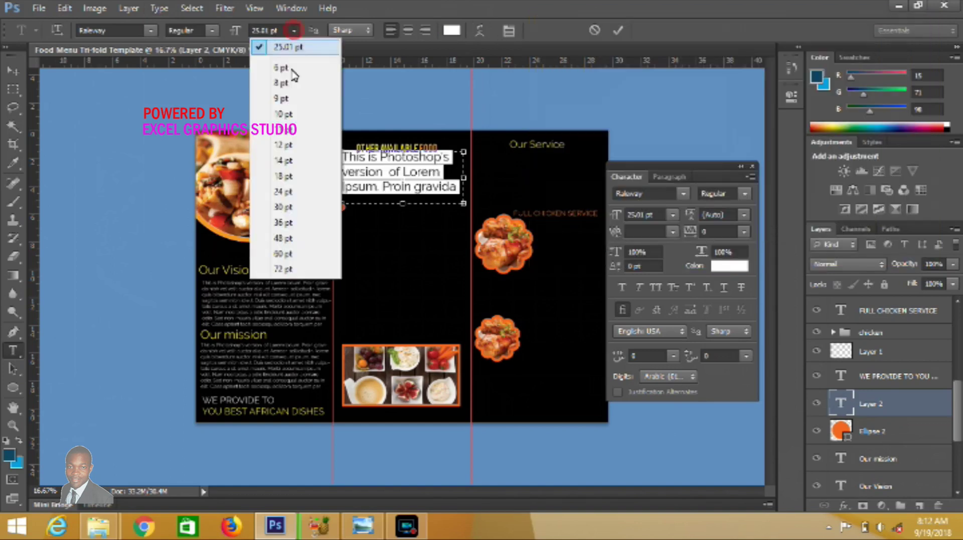
left_click(285, 88)
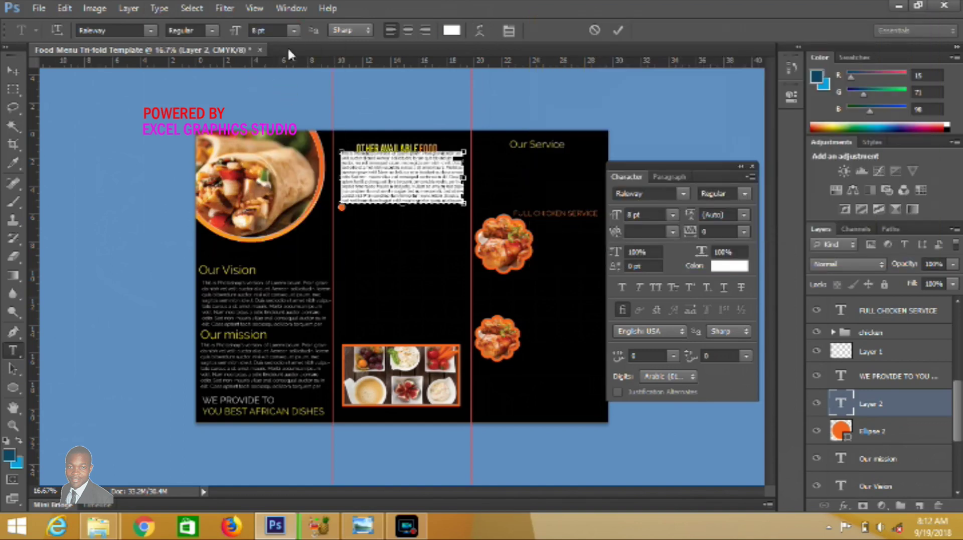
left_click_drag(402, 203, 401, 191)
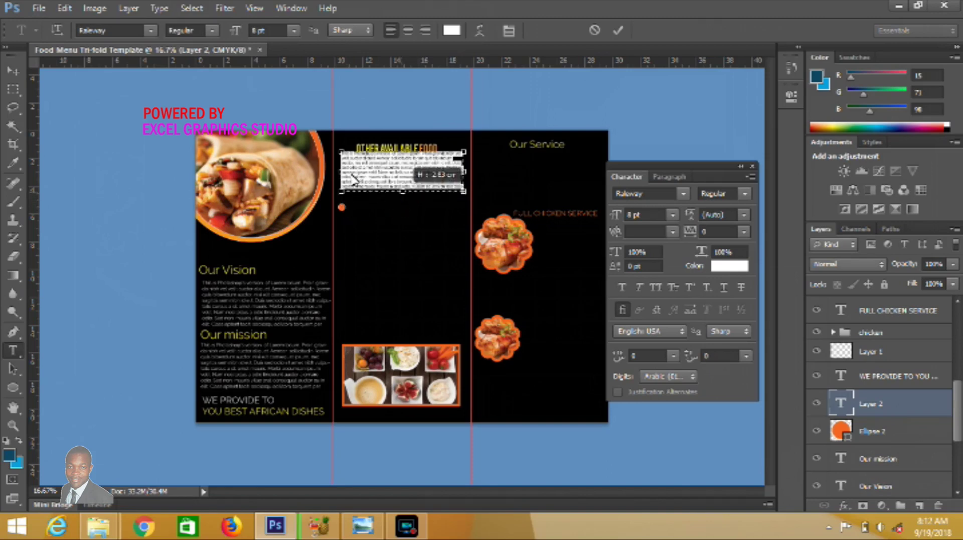
left_click_drag(342, 176, 337, 172)
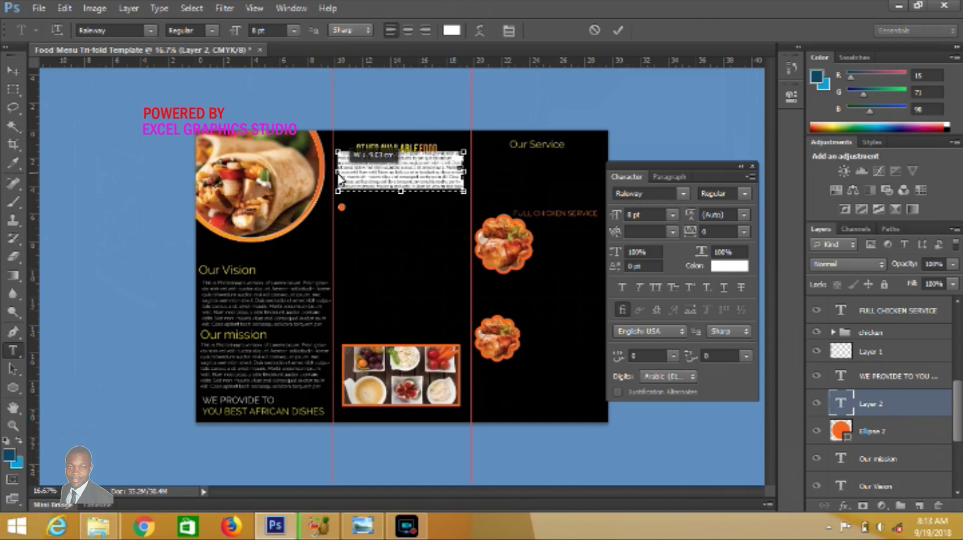
left_click(294, 30)
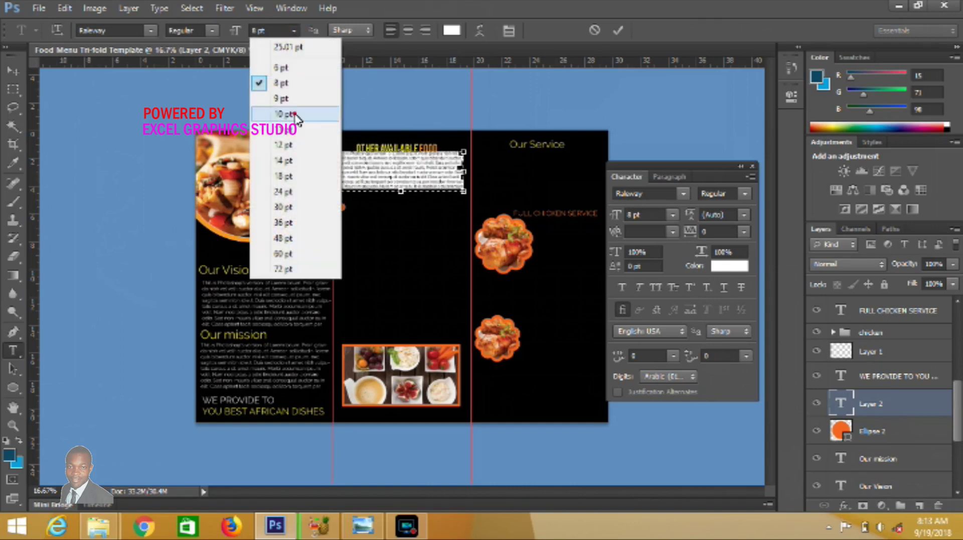
left_click(294, 111)
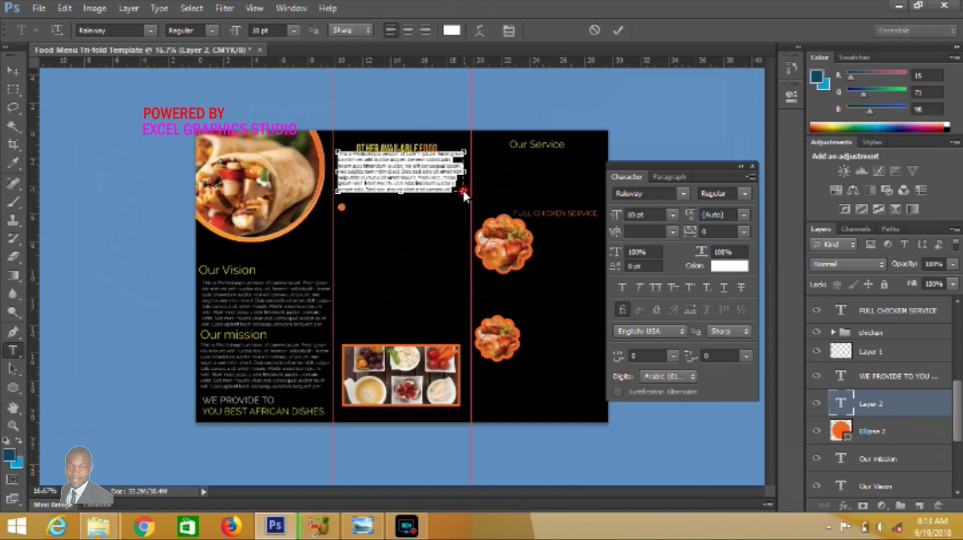
left_click_drag(463, 190, 460, 189)
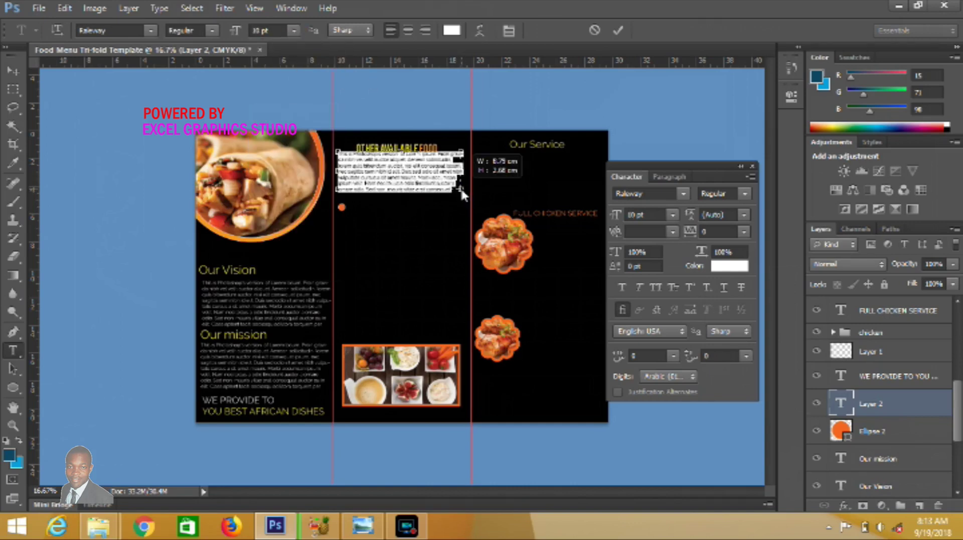
left_click(618, 32)
left_click(14, 71)
left_click_drag(401, 173, 401, 180)
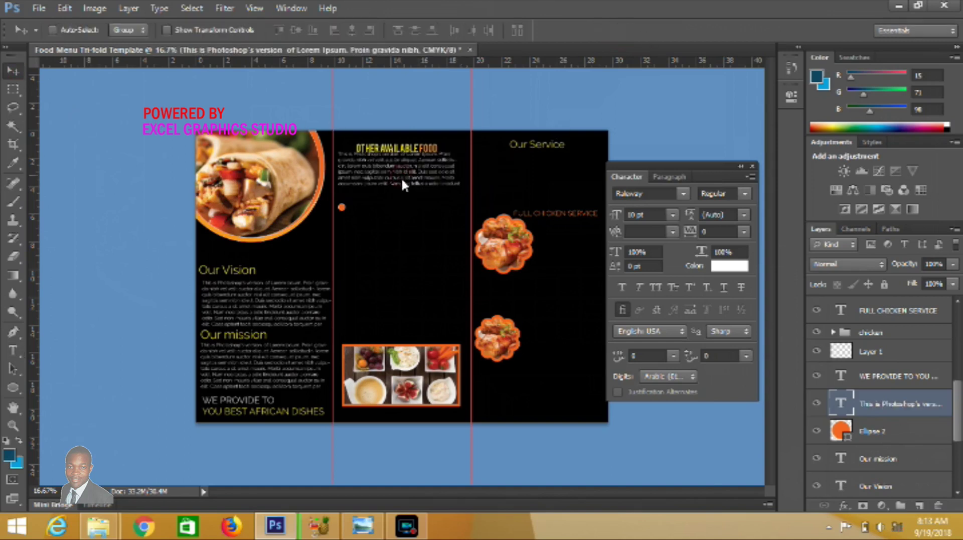
left_click(860, 431)
Fill a new text box beside the orange dot with Lorem Ipsum placeholder text
left_click(918, 506)
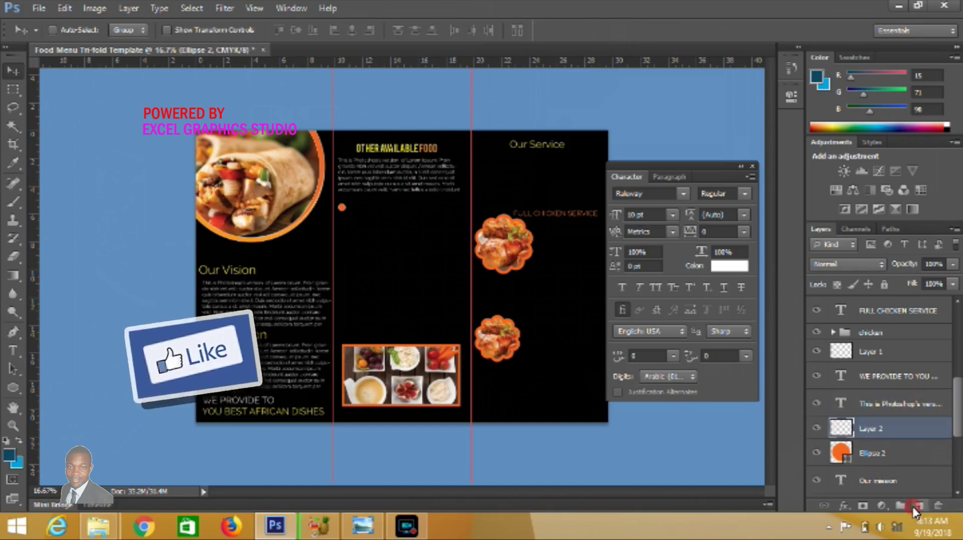
left_click(9, 351)
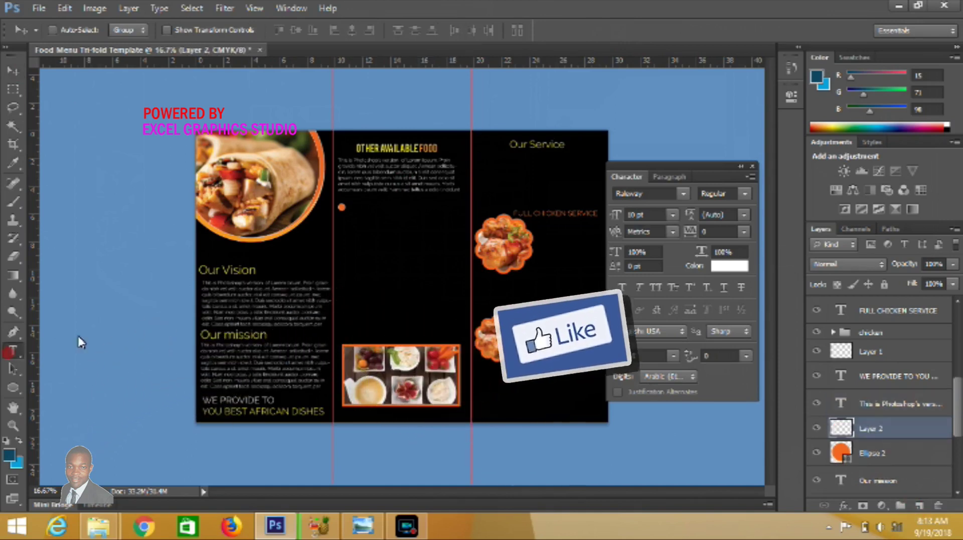
left_click(350, 206)
left_click_drag(373, 221, 461, 235)
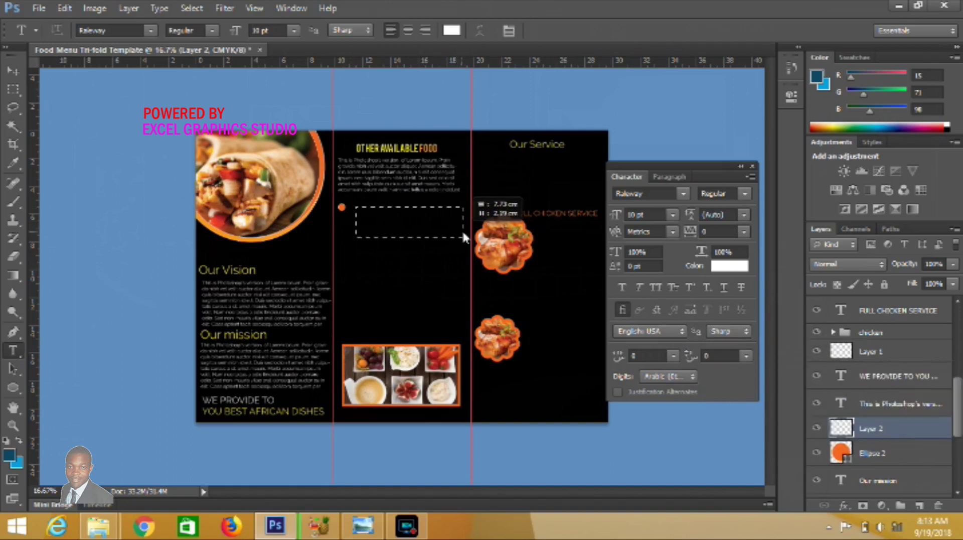
left_click_drag(460, 230, 463, 229)
left_click(169, 12)
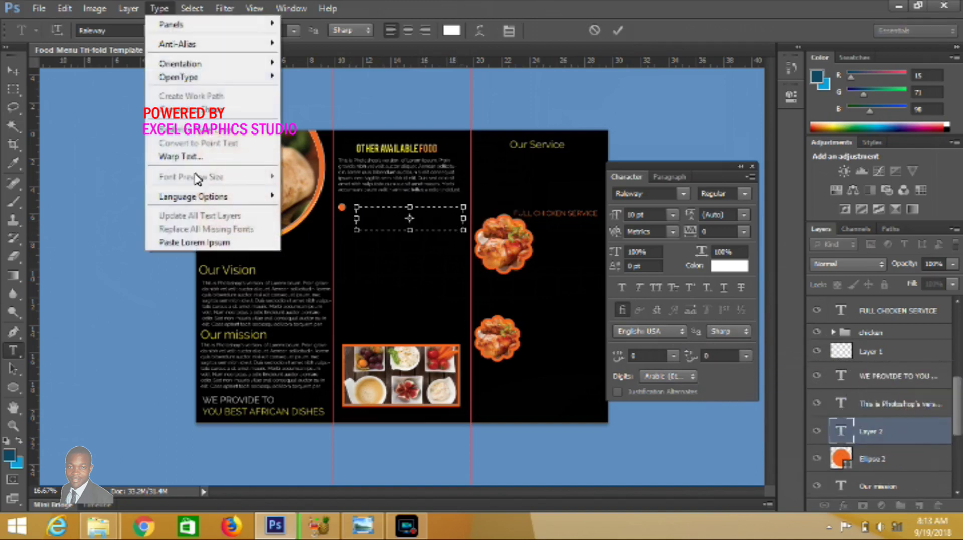
left_click(192, 245)
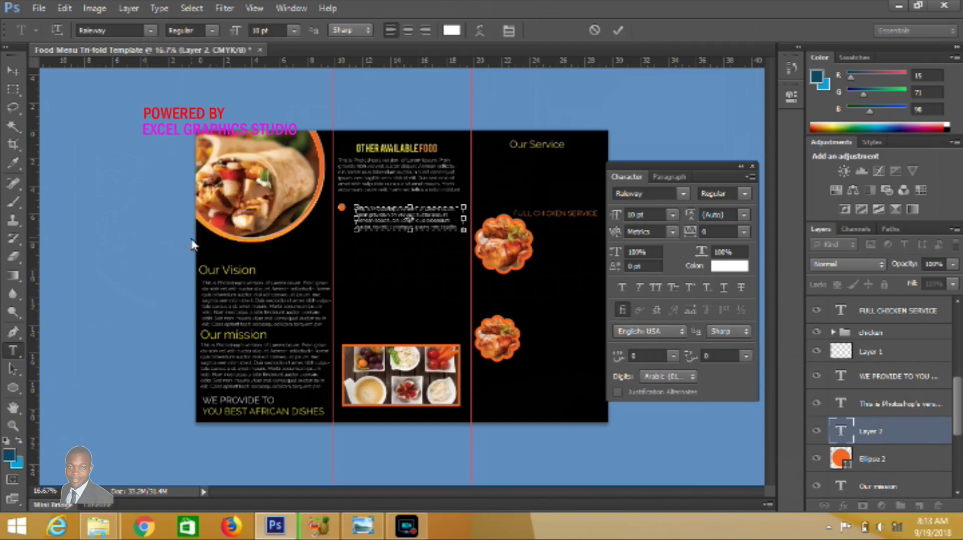
Set the placeholder text to 14 pt and shorten its box to two lines
left_click(294, 31)
left_click(289, 148)
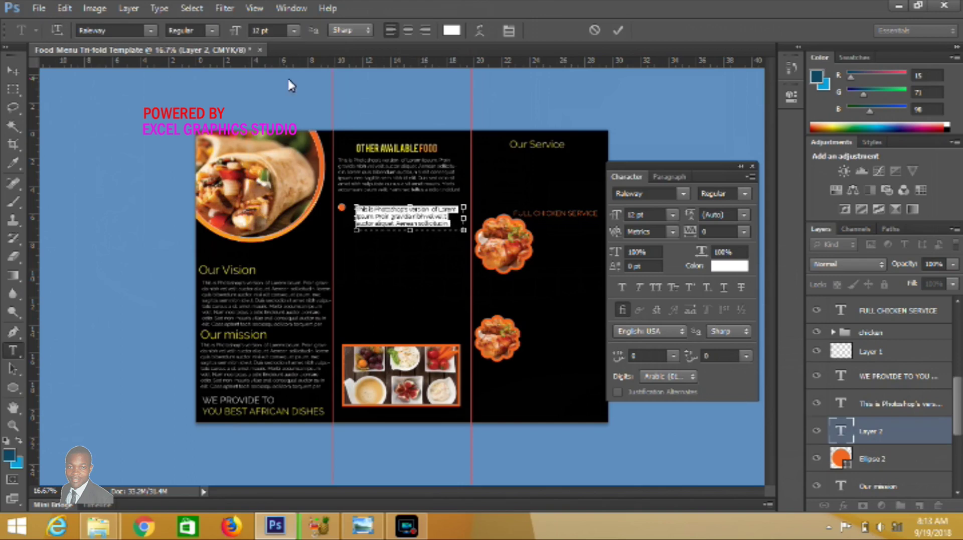
left_click(294, 30)
left_click(286, 165)
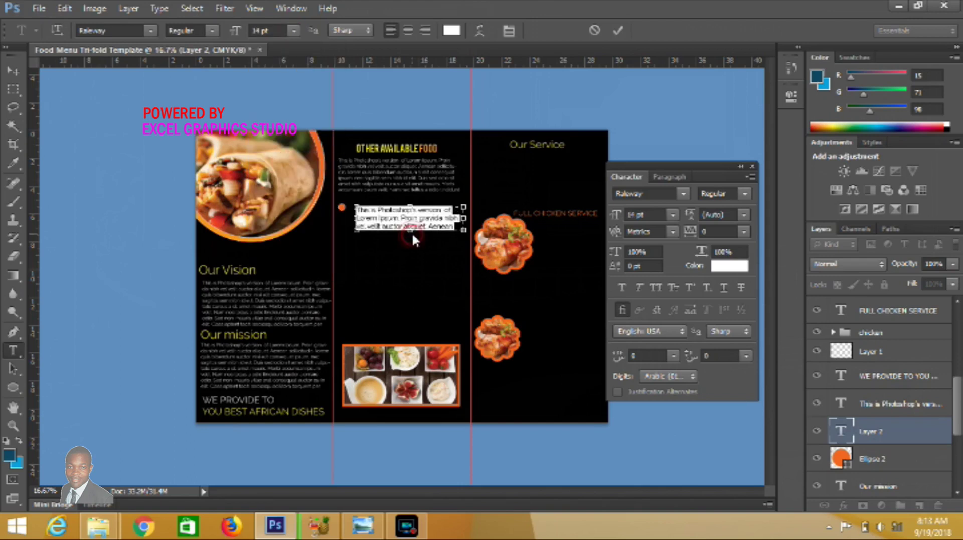
left_click_drag(411, 230, 411, 224)
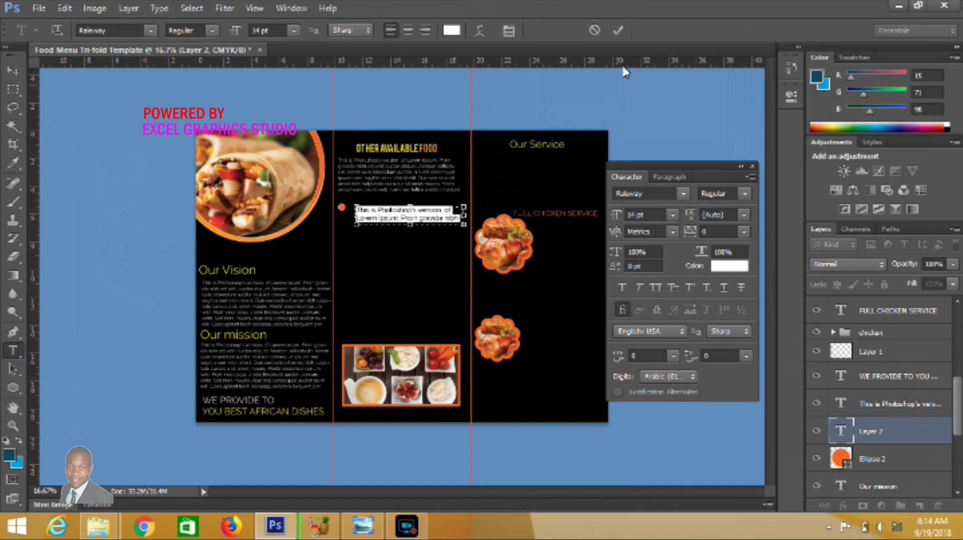
left_click(616, 35)
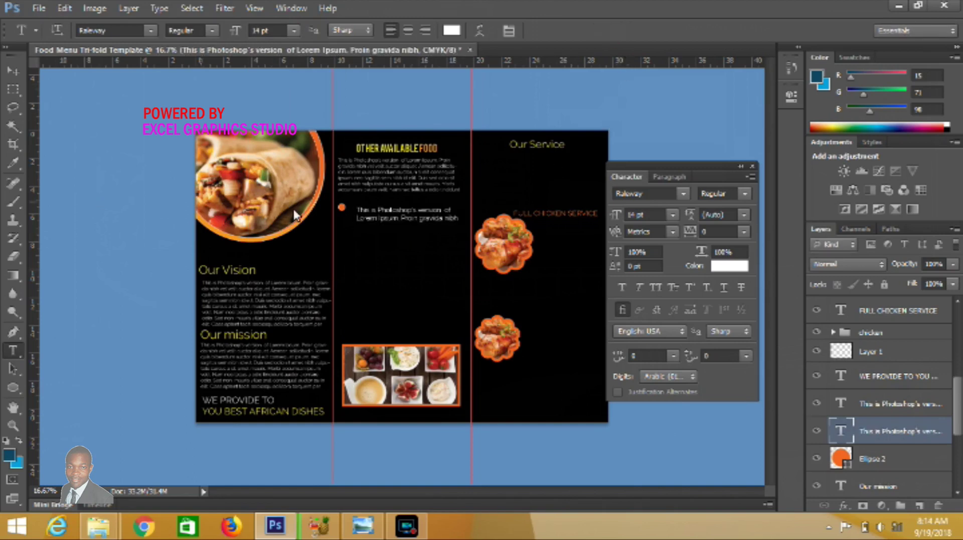
left_click(12, 72)
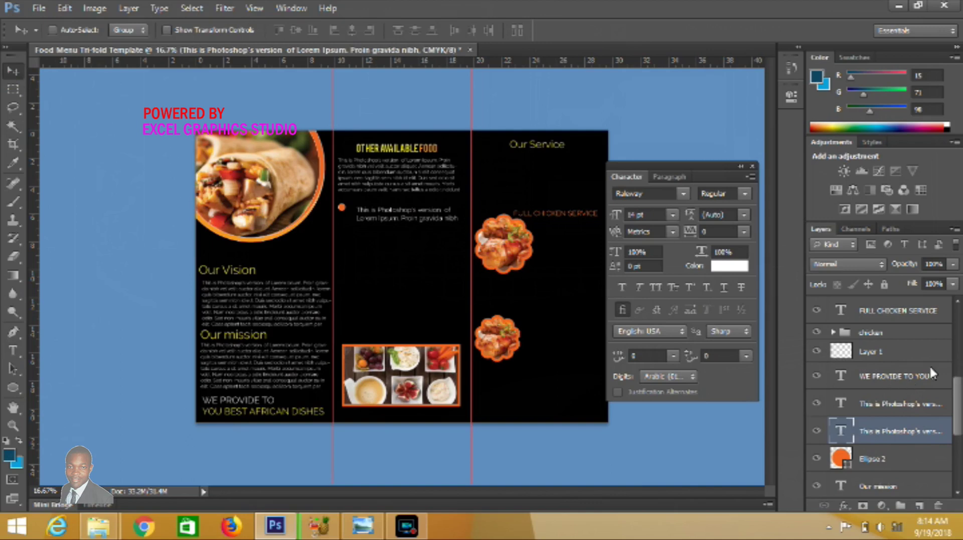
Copy the orange FULL CHICKEN SERVICE heading into the middle panel above the new paragraph
left_click(958, 332)
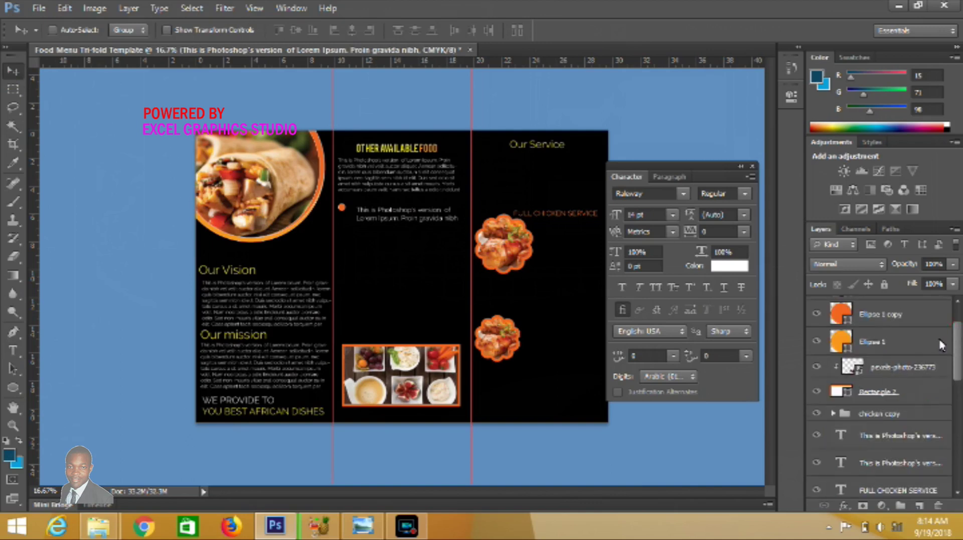
left_click(898, 482)
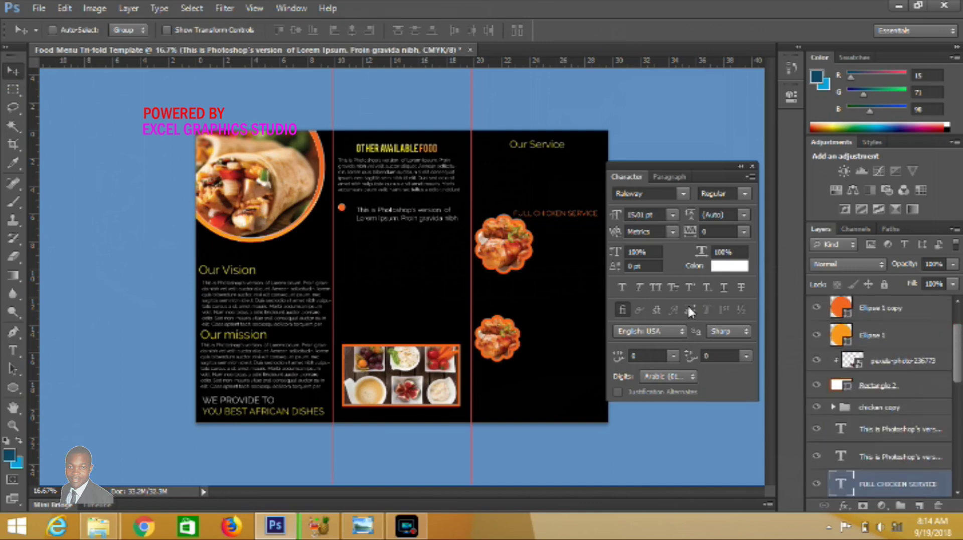
mouse_move(567, 218)
left_mouse_down()
mouse_move(455, 215)
mouse_move(393, 201)
left_mouse_up()
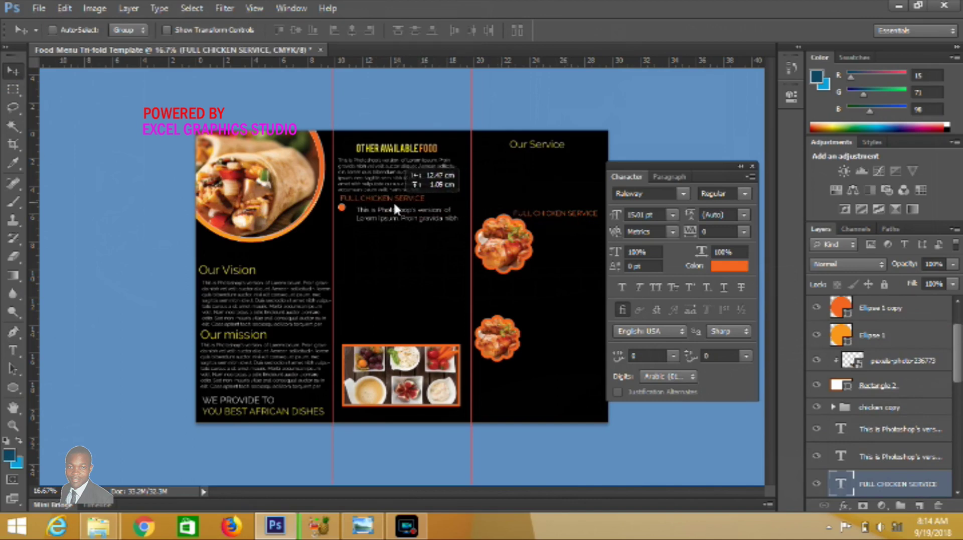
left_click_drag(393, 200, 393, 203)
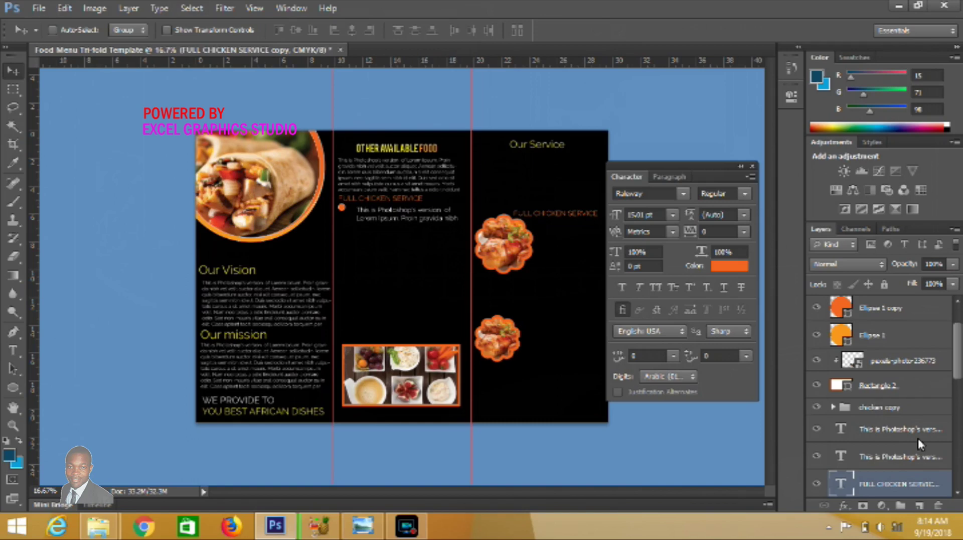
Make the Ellipse 2 dot visible again and select its layer
left_click(956, 496)
left_click(956, 495)
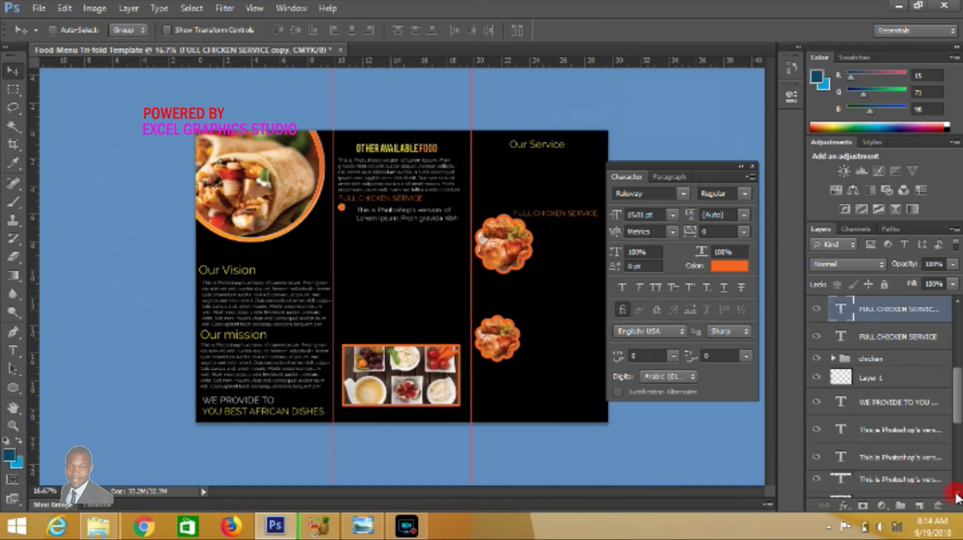
left_click(956, 495)
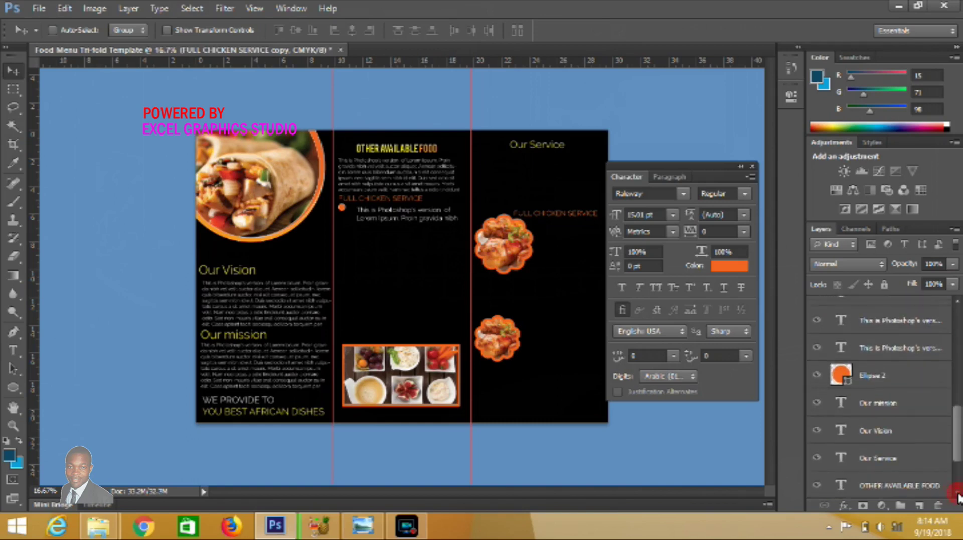
left_click(817, 375)
left_click(872, 376)
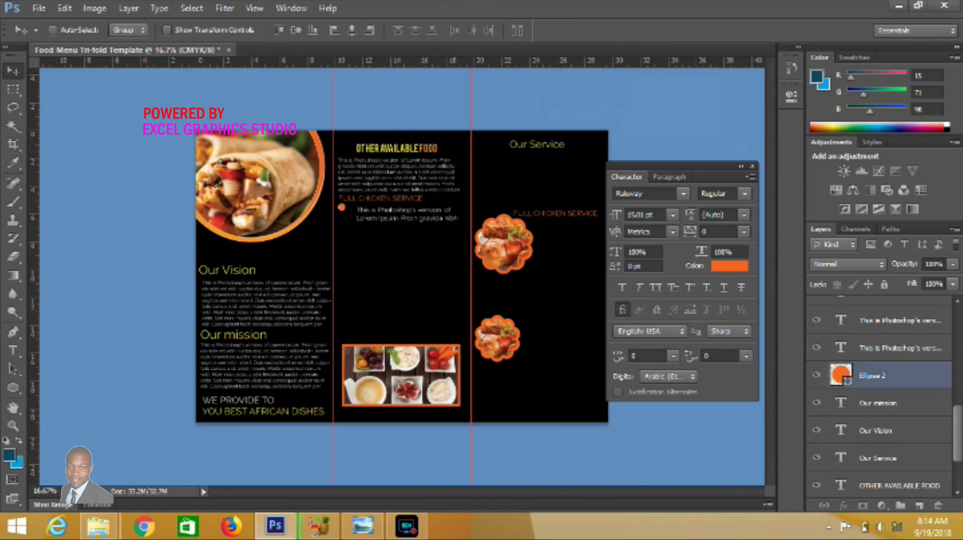
Toggle the Our Vision and Our mission body text layers to identify them
left_click(959, 303)
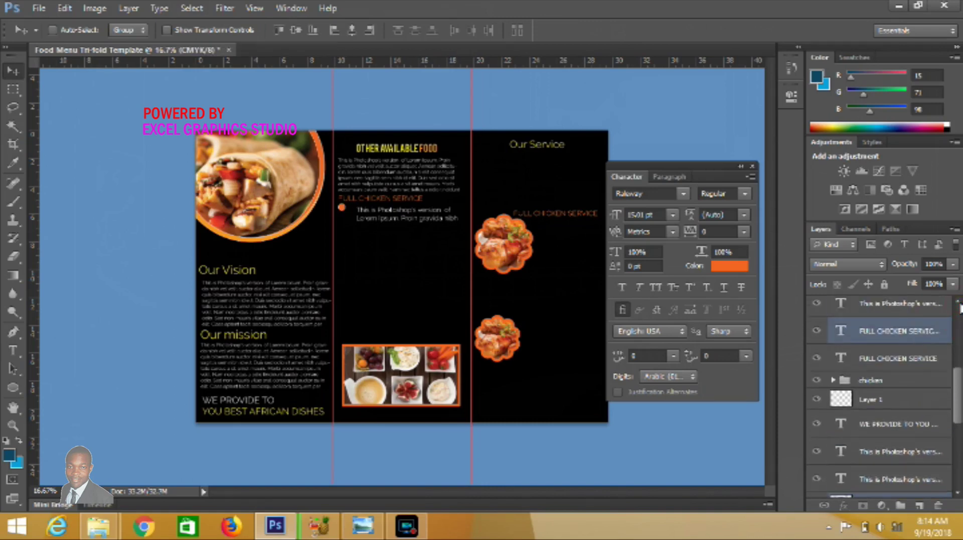
left_click(816, 303)
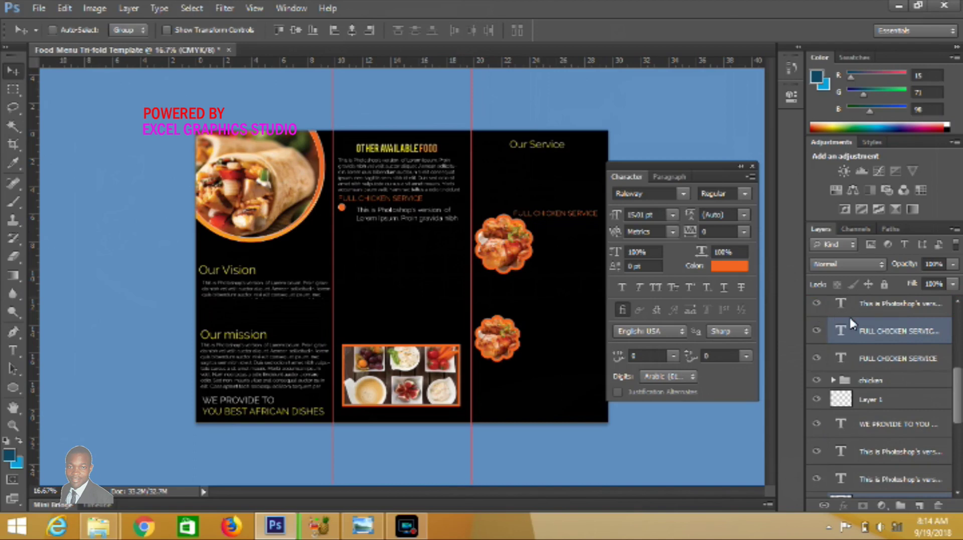
left_click(957, 303)
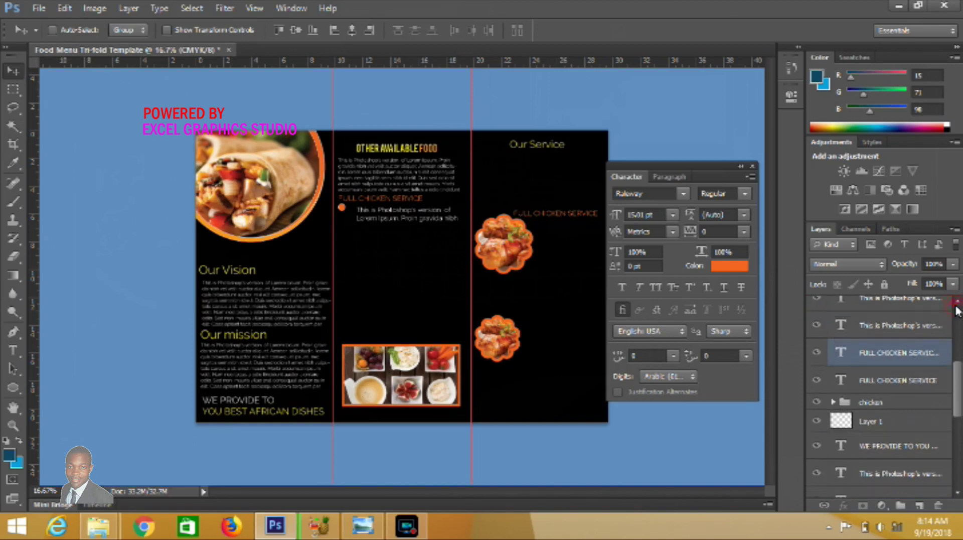
left_click(815, 299)
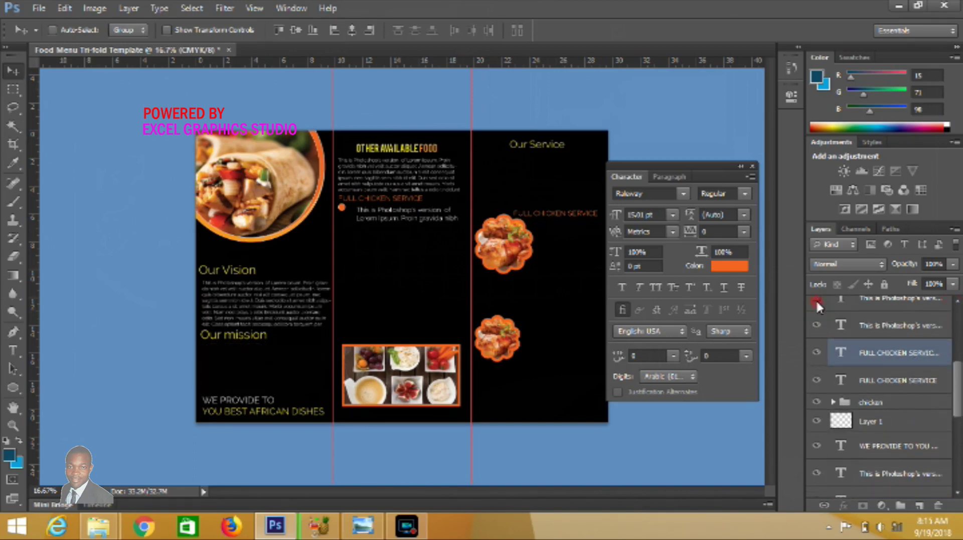
left_click(816, 323)
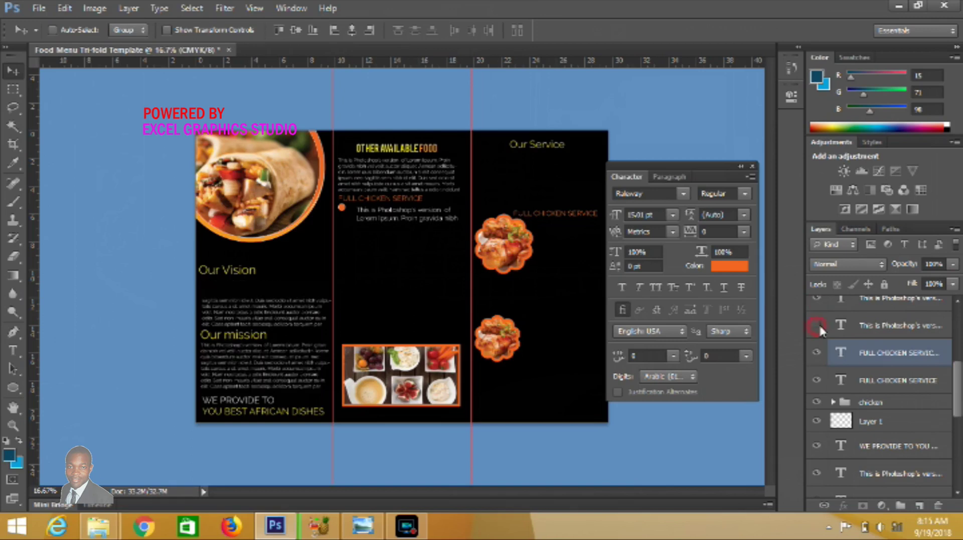
Scroll to the bullet item's layers and hide the bullet paragraph to identify it
left_click(957, 303)
left_click(958, 304)
left_click(958, 303)
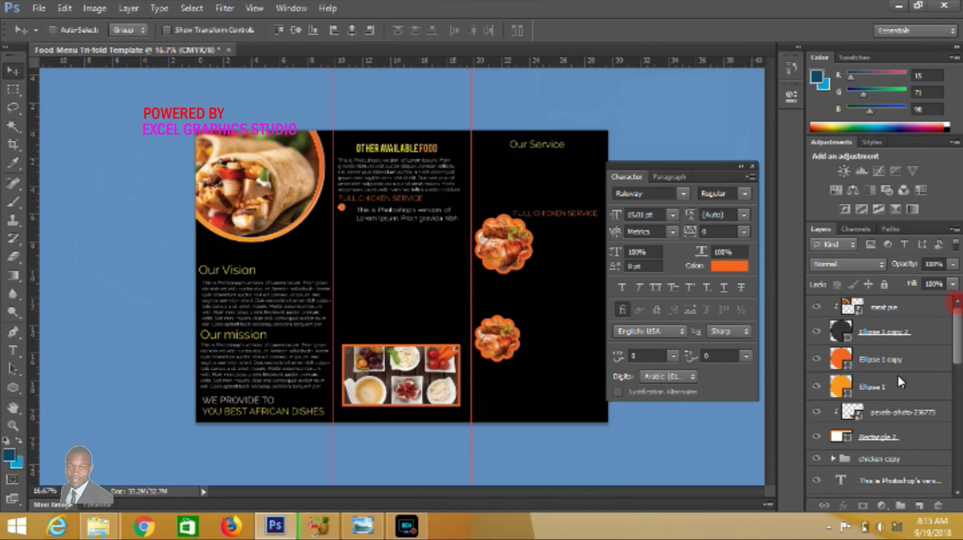
left_click(817, 481)
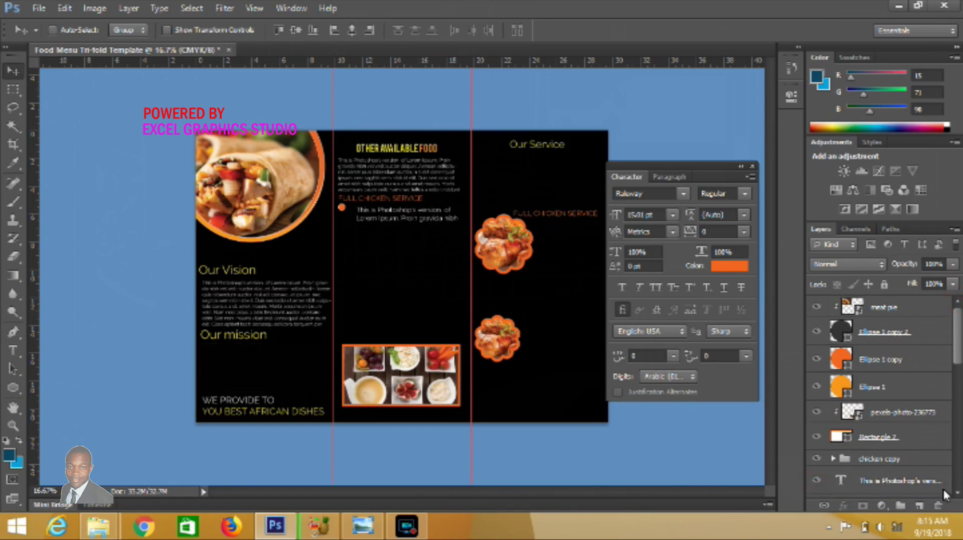
left_click(957, 496)
left_click(957, 497)
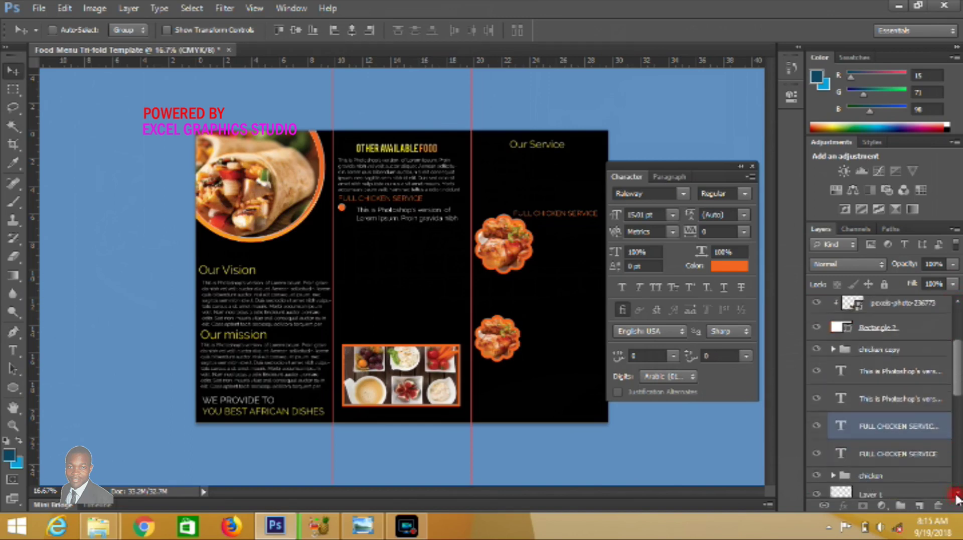
left_click(957, 498)
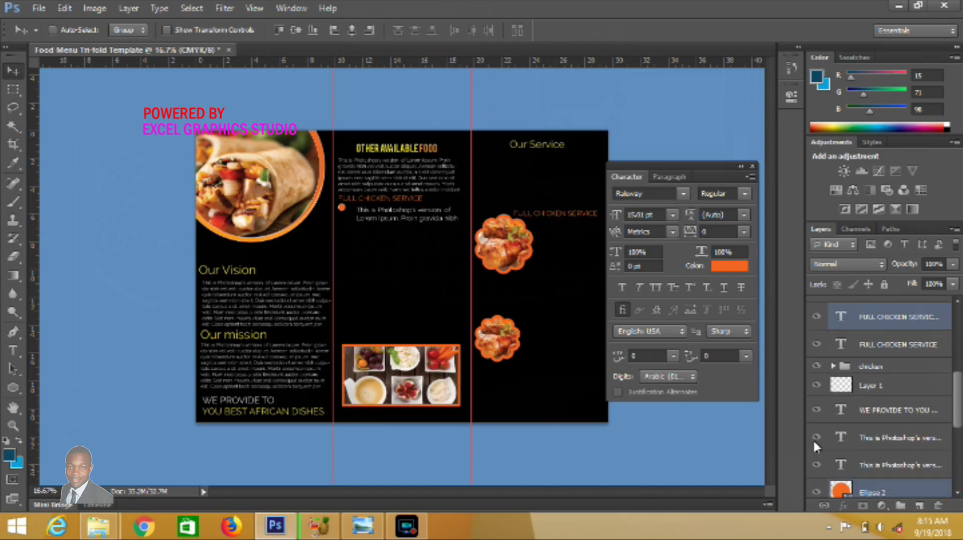
left_click(813, 438)
Group the bullet item's layers as 'Items', nudge it down, and duplicate it lower
left_click(815, 461)
left_click(892, 462)
key("ctrl+g")
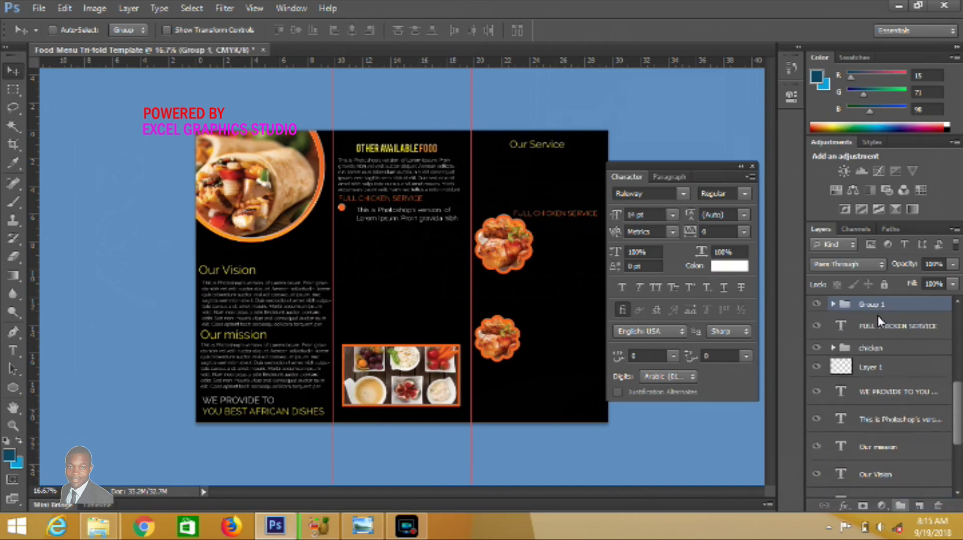
double_click(873, 304)
type("Ther")
key("Return")
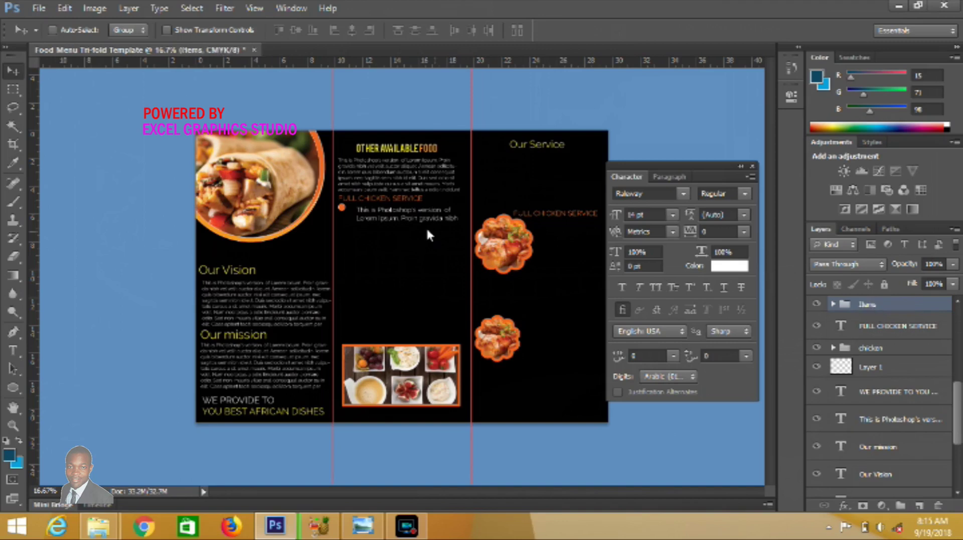
key("Down")
key("Down")
key("Down")
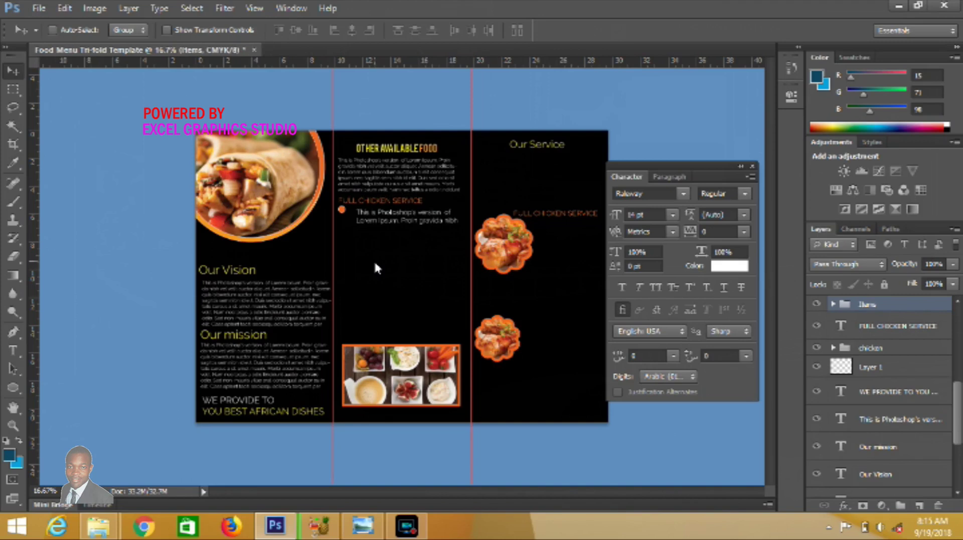
key("Down")
left_click_drag(383, 216, 385, 257)
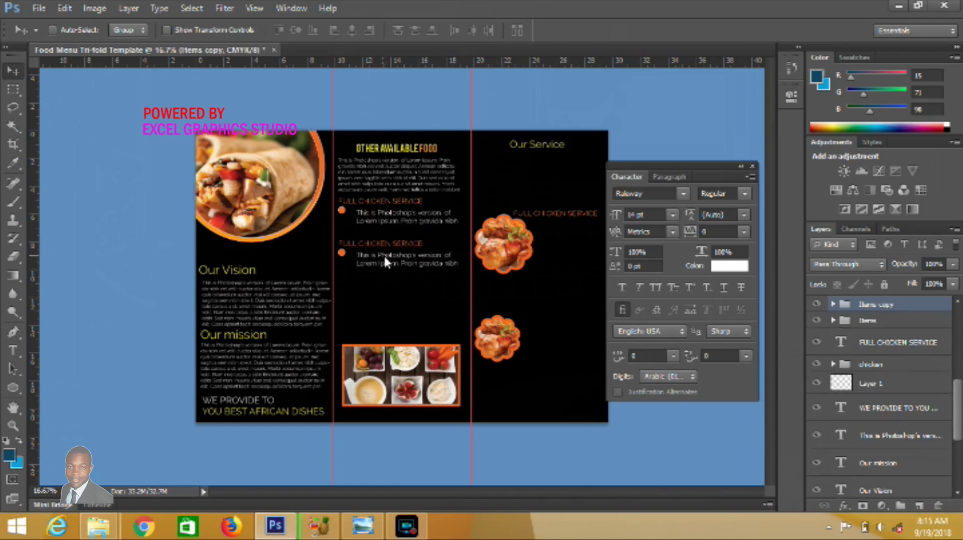
Change the copied bullet heading to DINNER SERVICE
left_click(14, 351)
left_click(359, 246)
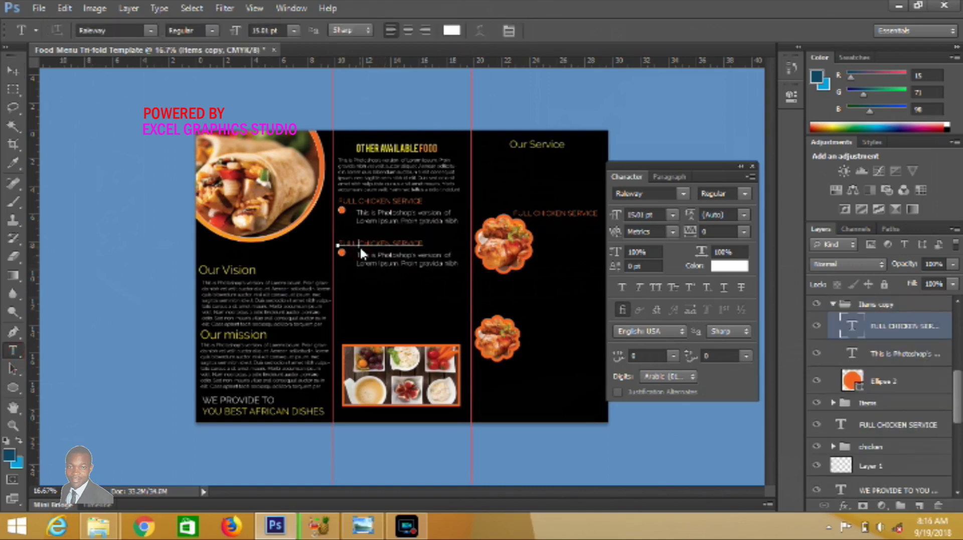
key("ctrl+a")
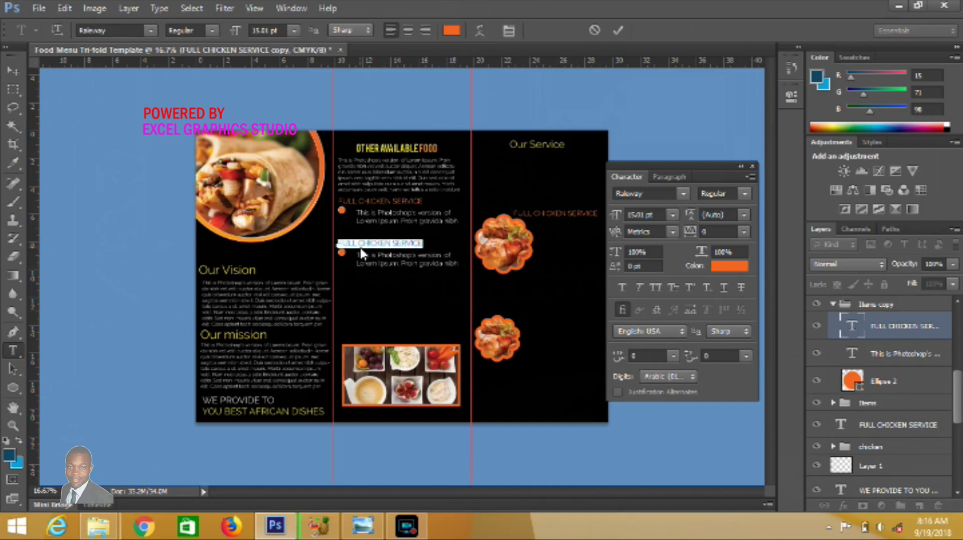
key("Left")
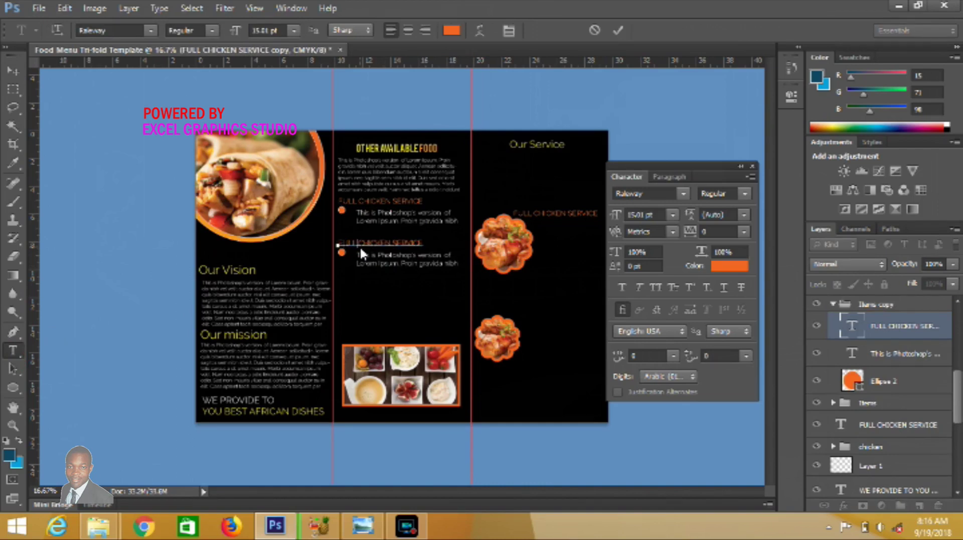
type("DINNER")
left_click(618, 31)
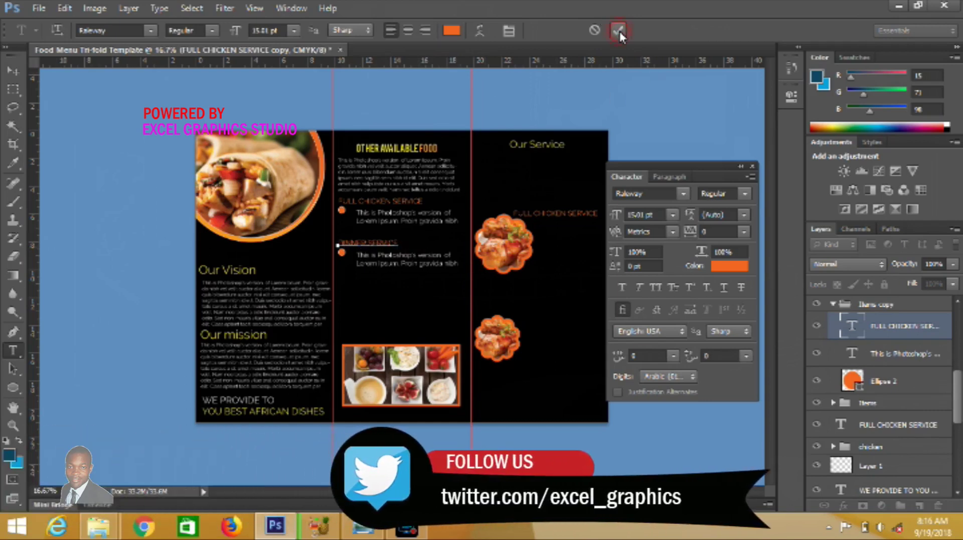
Align the DINNER SERVICE paragraph and heading with each other
left_click(14, 71)
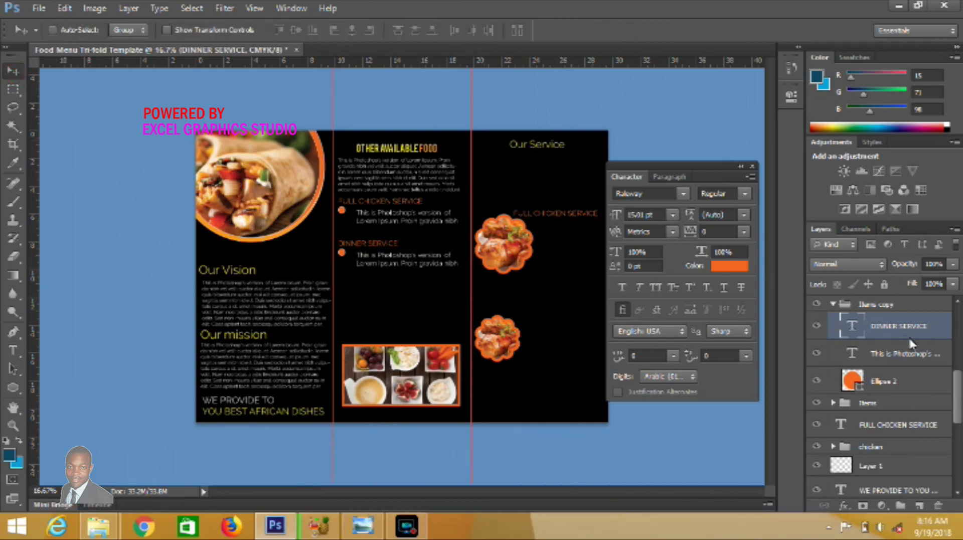
left_click(898, 352)
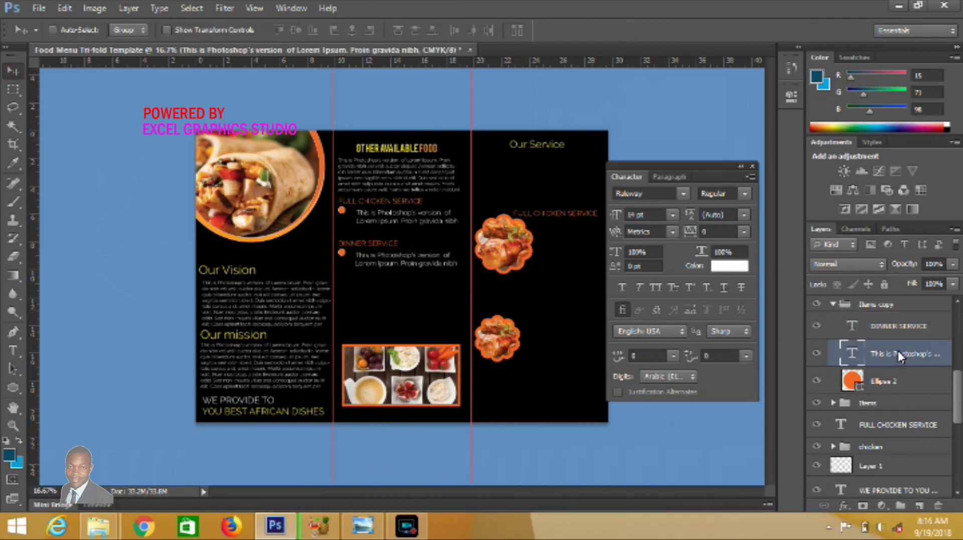
key("shift+Left")
key("shift+Left")
key("shift+Left")
key("shift+Down")
left_click(910, 329)
left_click_drag(378, 245, 390, 248)
left_click(885, 383)
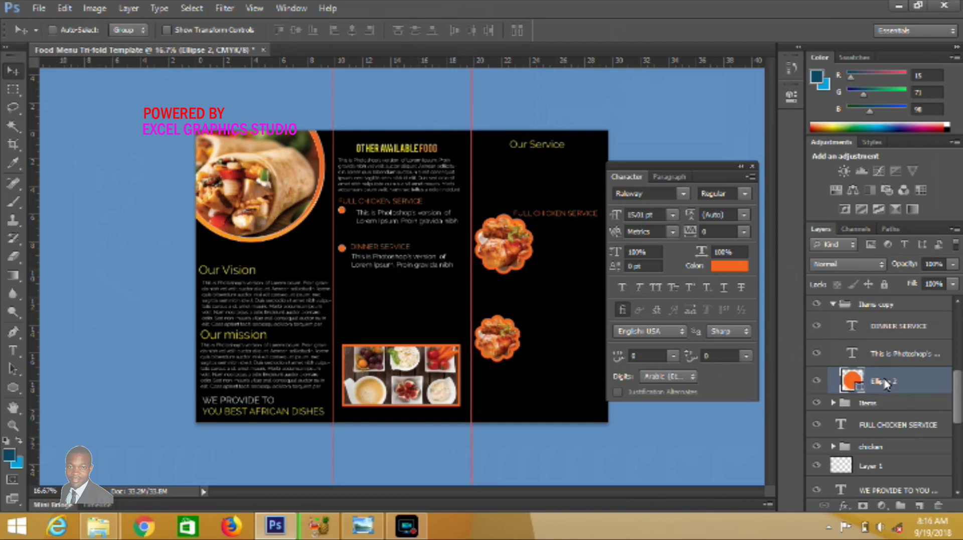
Nudge the FULL CHICKEN SERVICE heading right to align it with its bullet
left_click(832, 304)
left_click(832, 364)
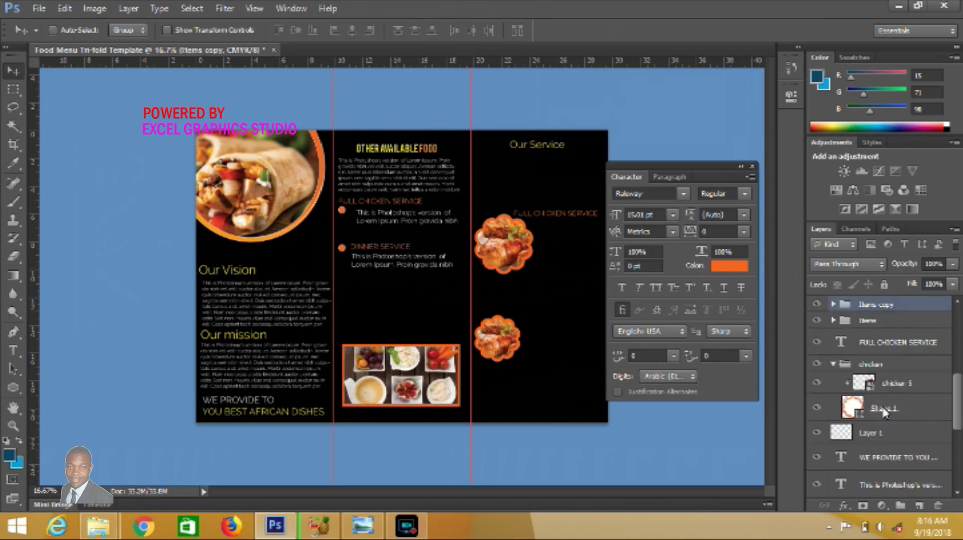
left_click(833, 364)
left_click(833, 320)
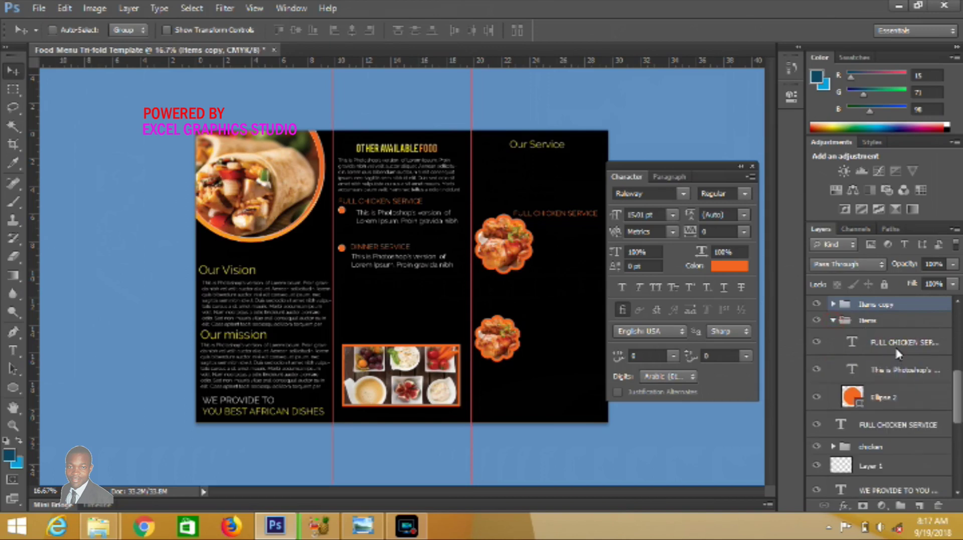
left_click(895, 346)
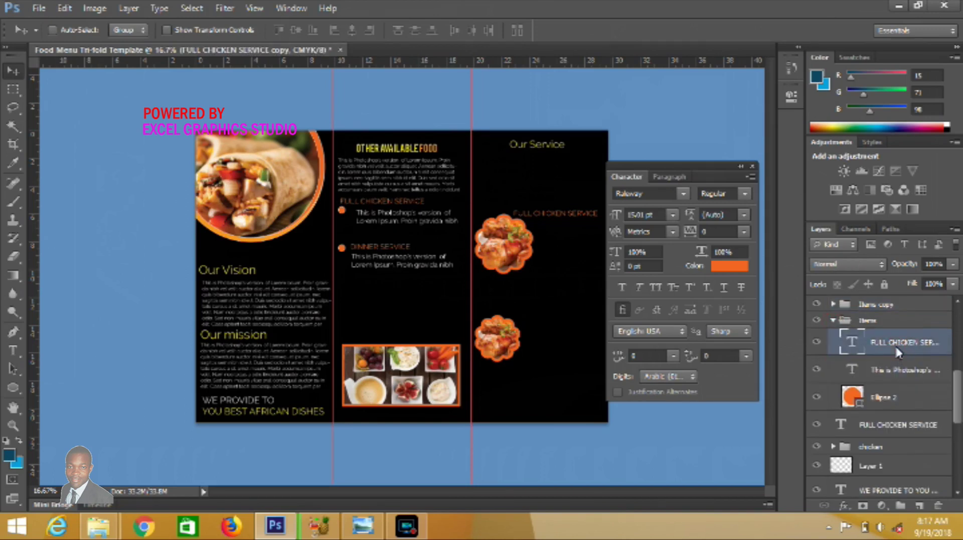
key("shift+Right")
key("shift+Right")
key("shift+Right")
key("shift+Right")
key("shift+Right")
key("shift+Right")
key("shift+Right")
key("shift+Right")
key("shift+Right")
key("shift+Right")
left_click(881, 399)
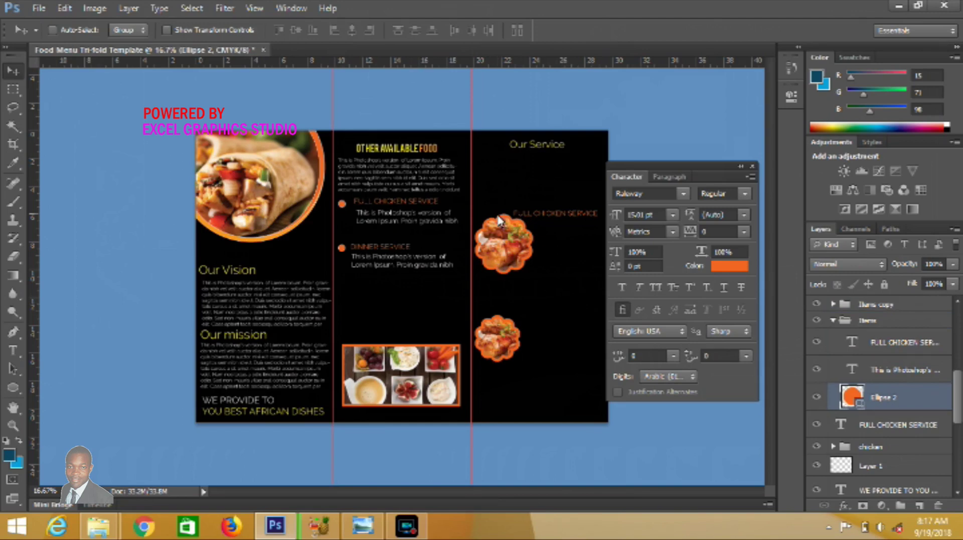
Nudge the DINNER SERVICE item up and duplicate it twice further down the panel
left_click(833, 320)
left_click(855, 305)
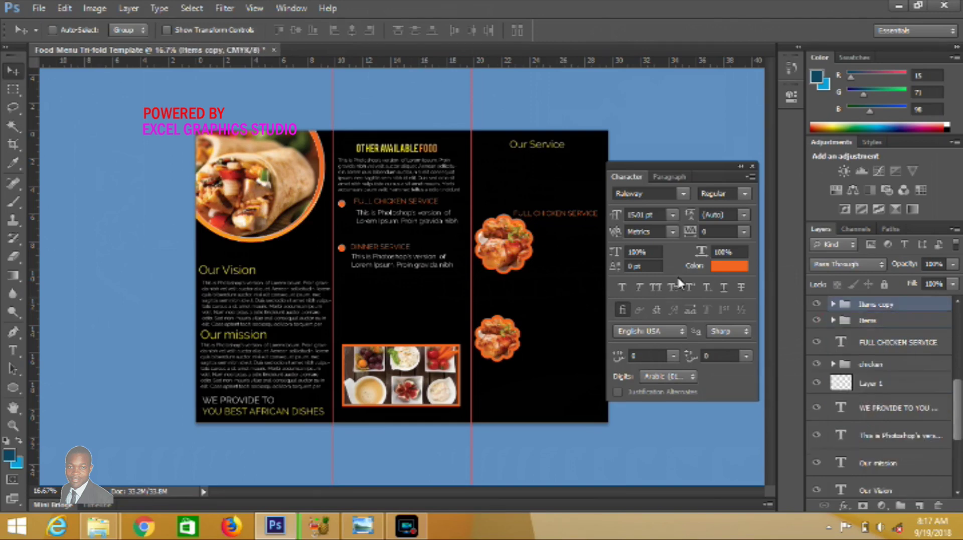
key("shift+Up")
key("shift+Up")
key("shift+Up")
key("shift+Up")
key("shift+Up")
key("shift+Up")
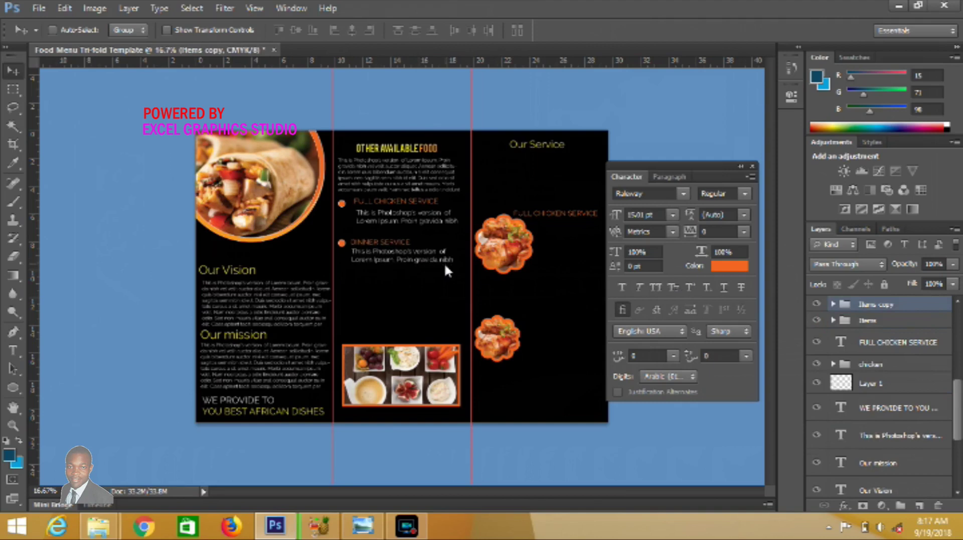
key("shift+Up")
left_click_drag(401, 251, 403, 337)
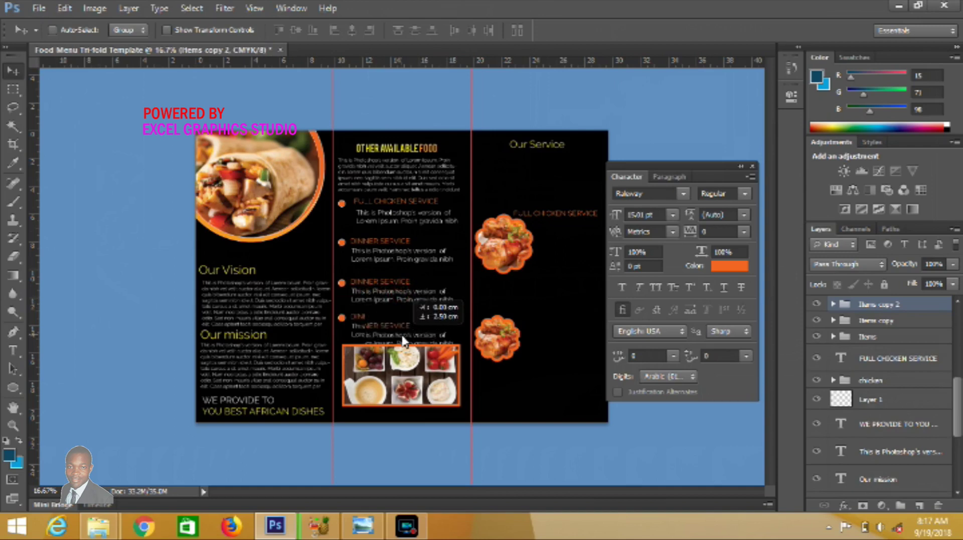
left_click_drag(403, 339, 402, 337)
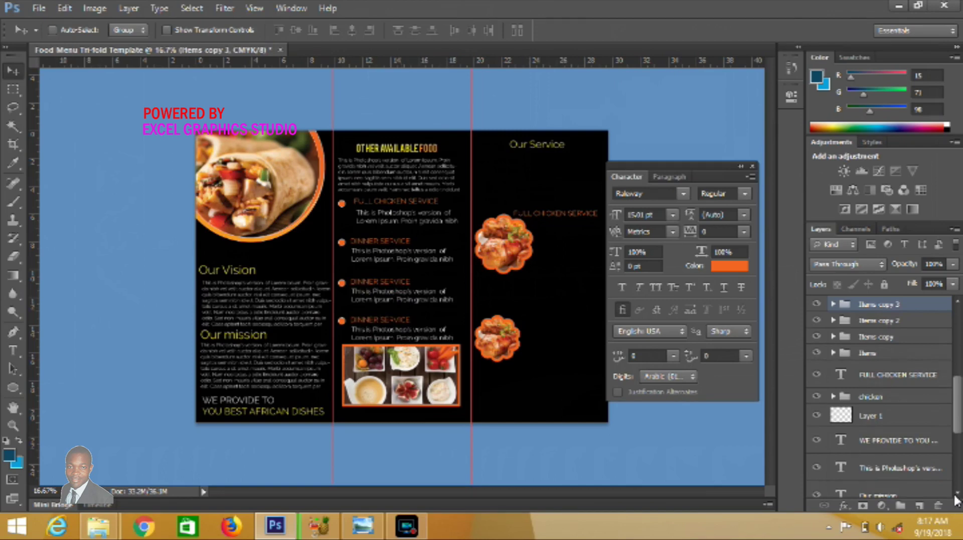
scroll(862, 457, "down", 2)
scroll(883, 460, "down", 2)
scroll(902, 463, "down", 2)
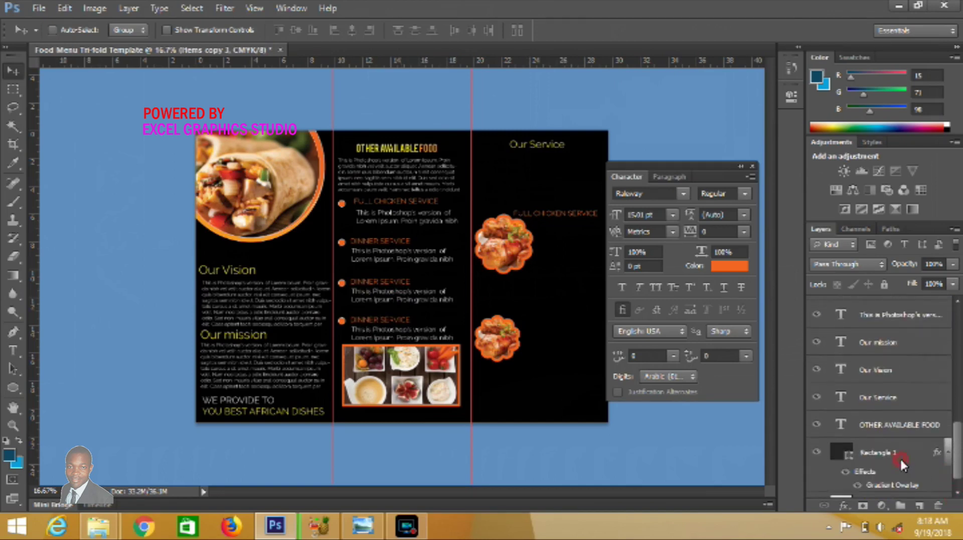
left_click(899, 457)
left_click(918, 505)
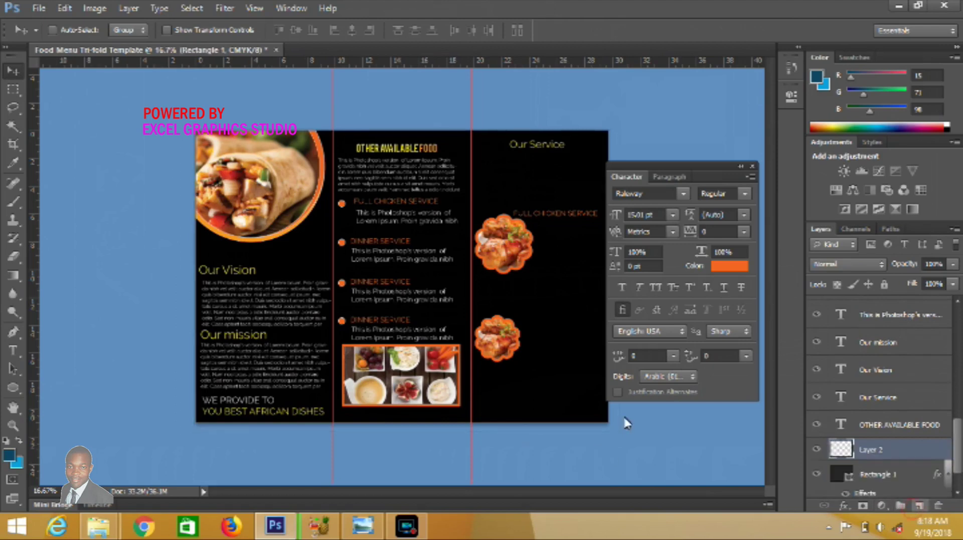
left_click(20, 391)
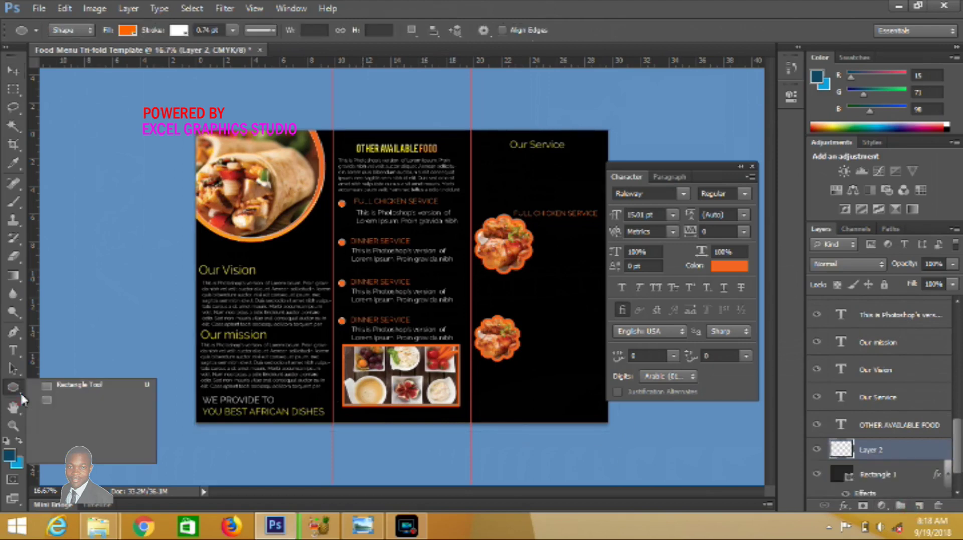
left_click(70, 384)
left_click_drag(332, 408, 625, 437)
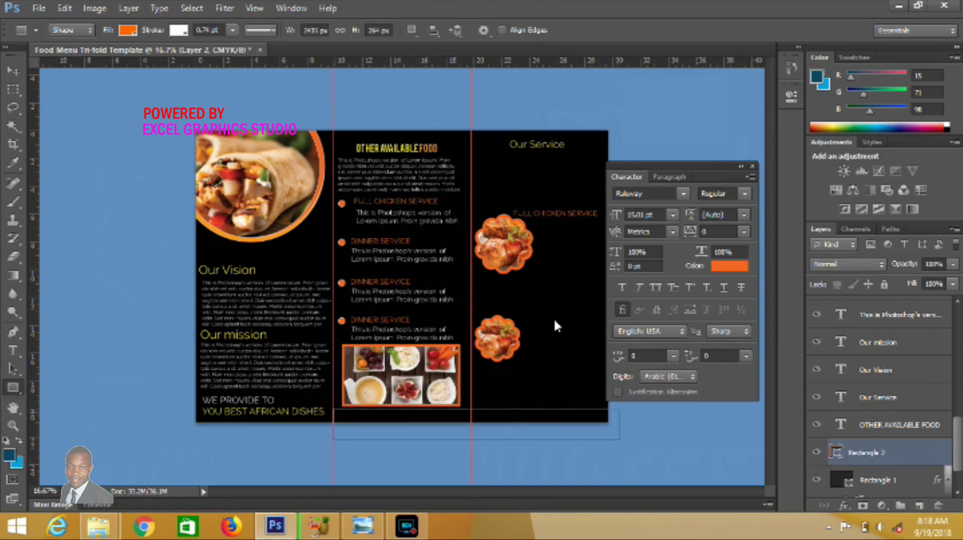
double_click(836, 451)
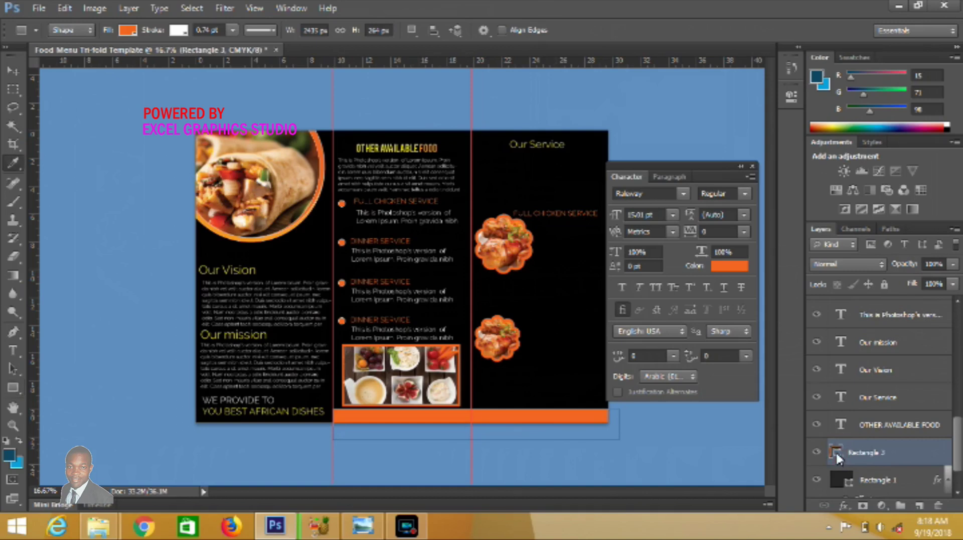
left_click_drag(754, 231, 754, 205)
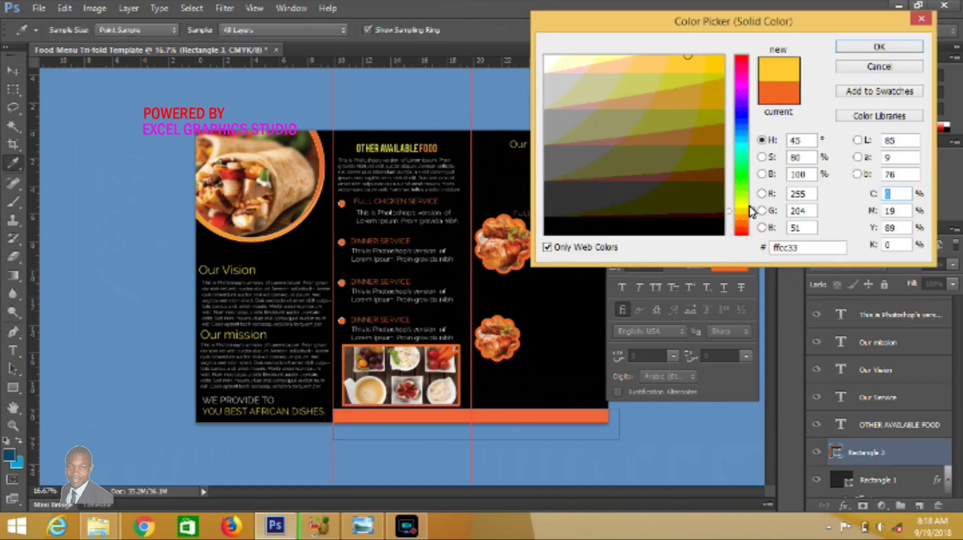
left_click(720, 62)
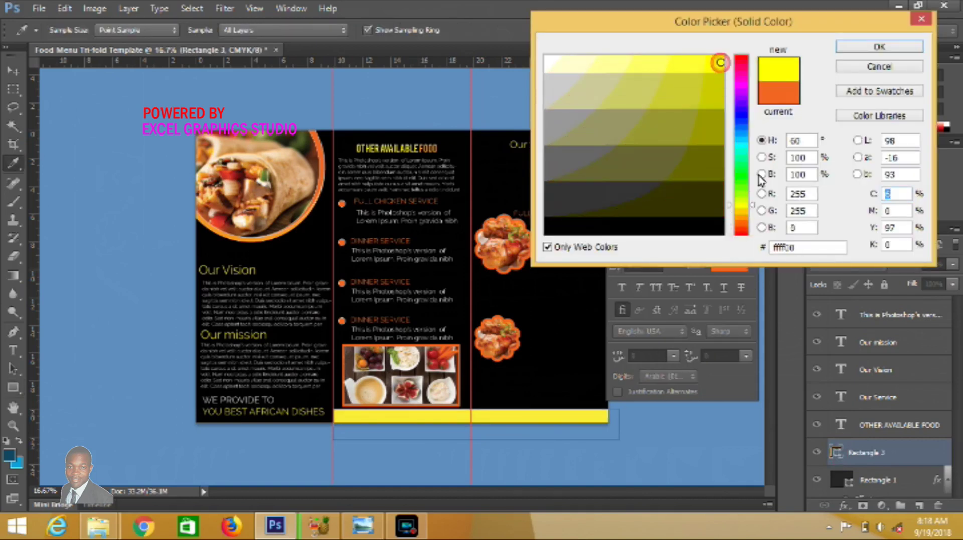
left_click_drag(757, 210, 757, 213)
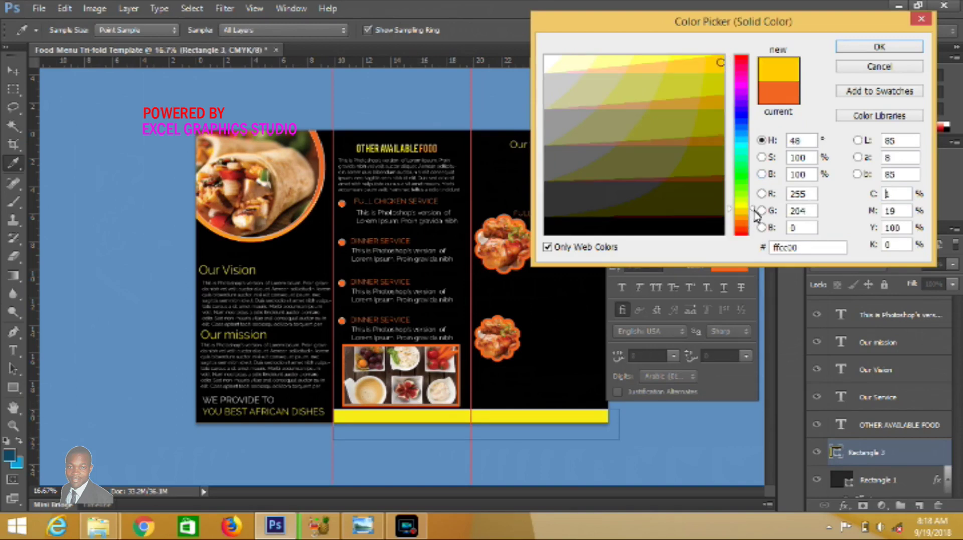
left_click(853, 46)
left_click(13, 71)
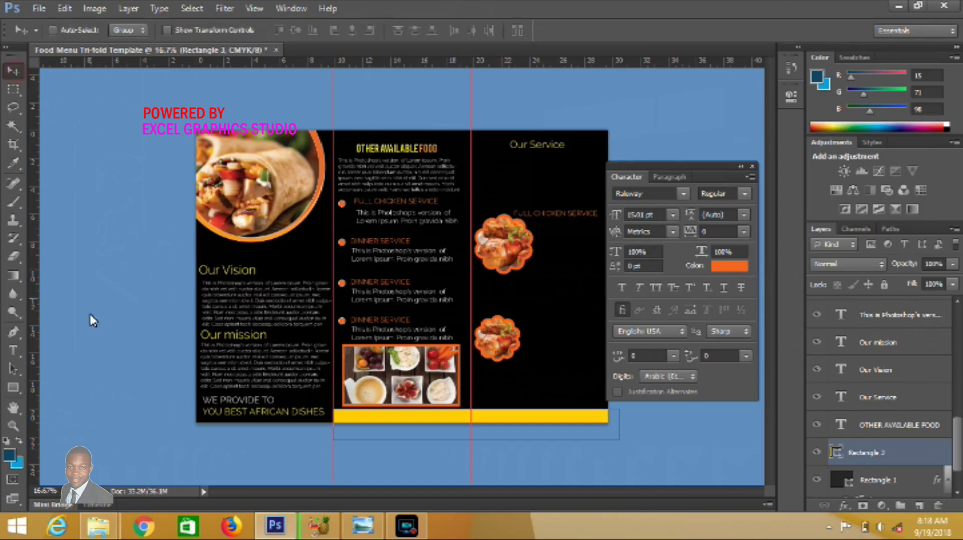
left_click(9, 454)
left_click(414, 416)
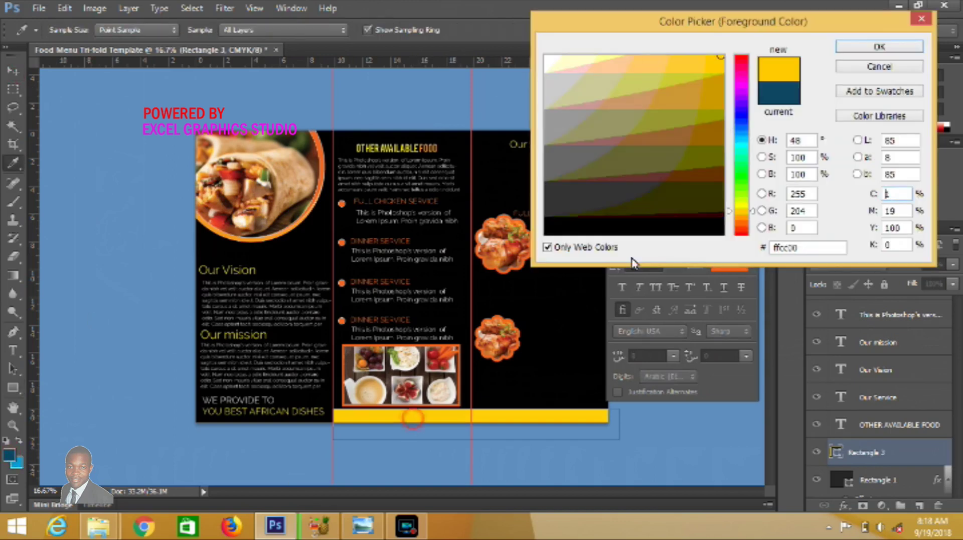
left_click(879, 46)
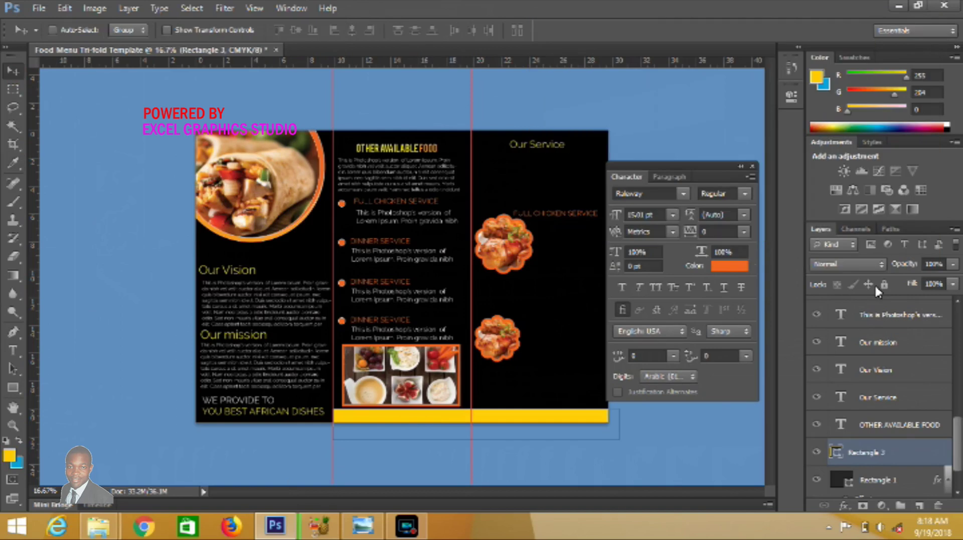
left_click(957, 303)
Set the upper chicken frame's stroke to yellow ffcc00 sampled from the bottom bar
left_click(958, 303)
left_click(833, 461)
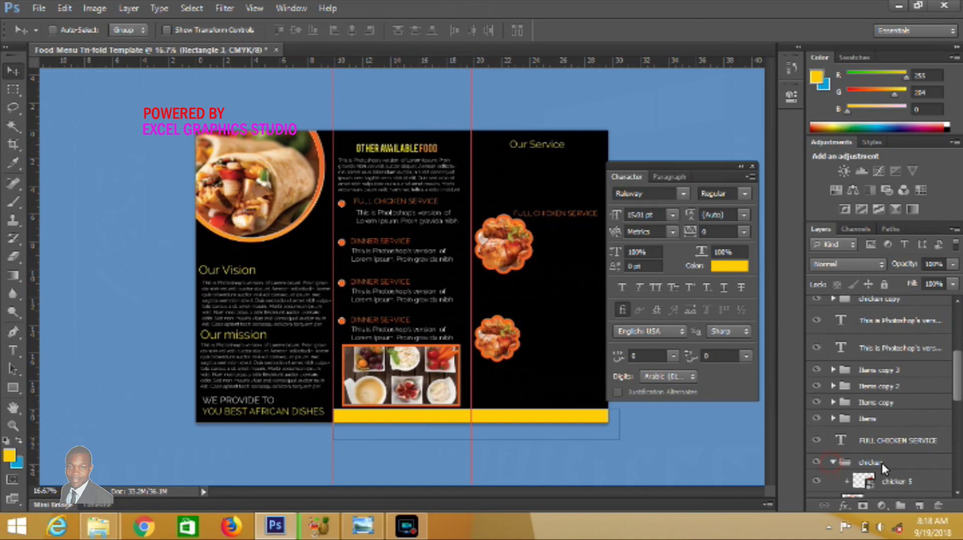
left_click(956, 494)
left_click(882, 482)
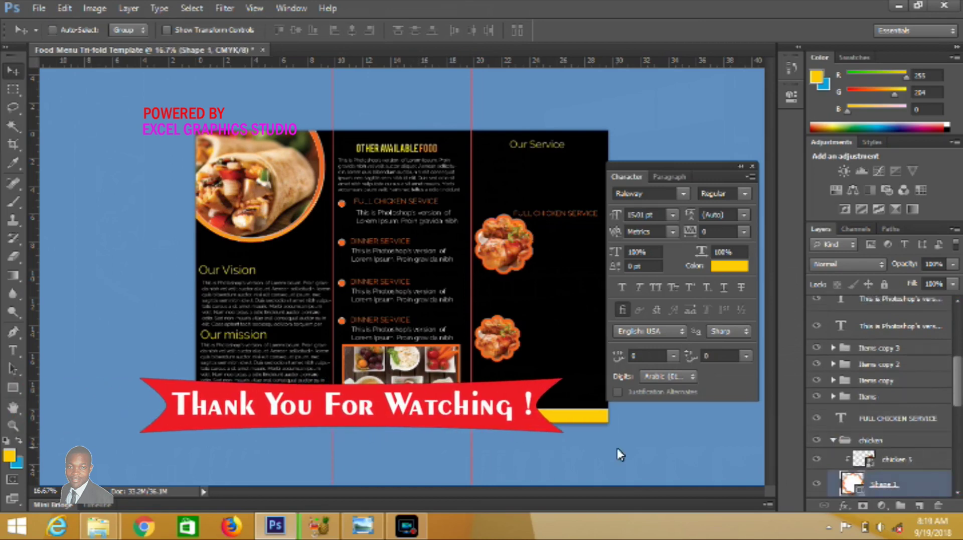
left_click(13, 386)
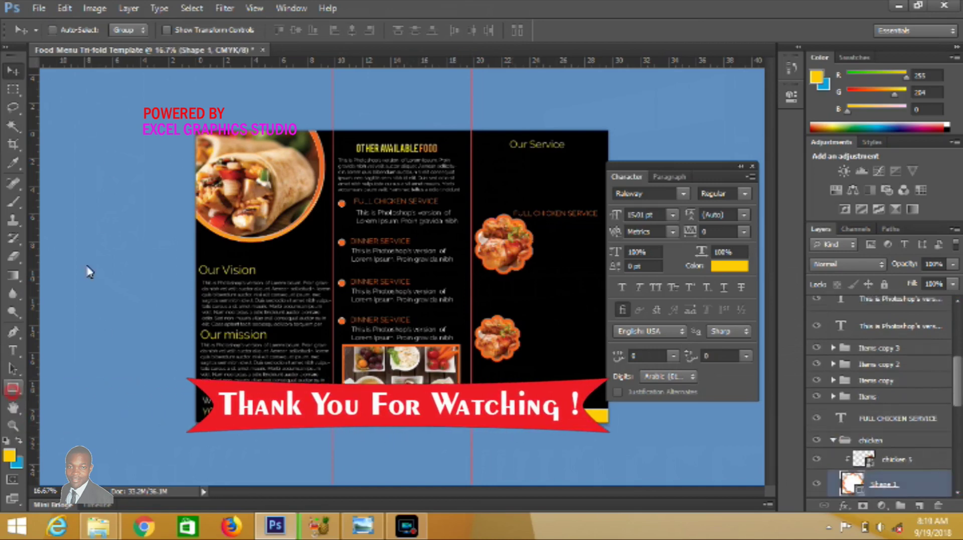
left_click(179, 31)
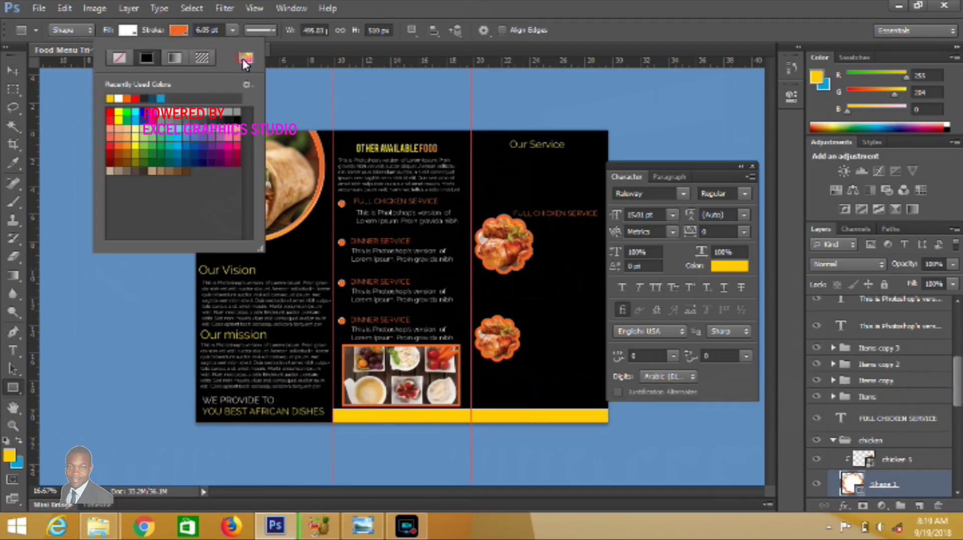
left_click(245, 57)
left_click(417, 415)
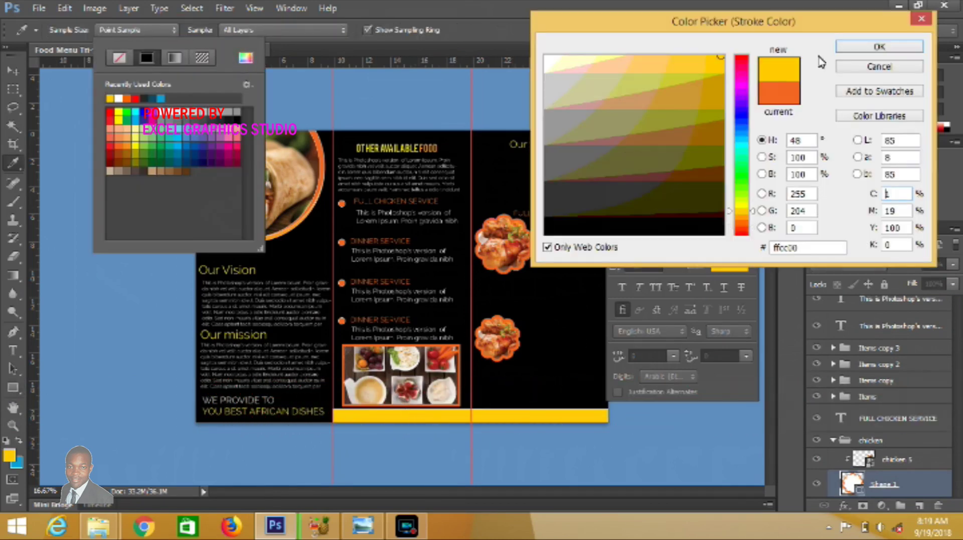
left_click(853, 46)
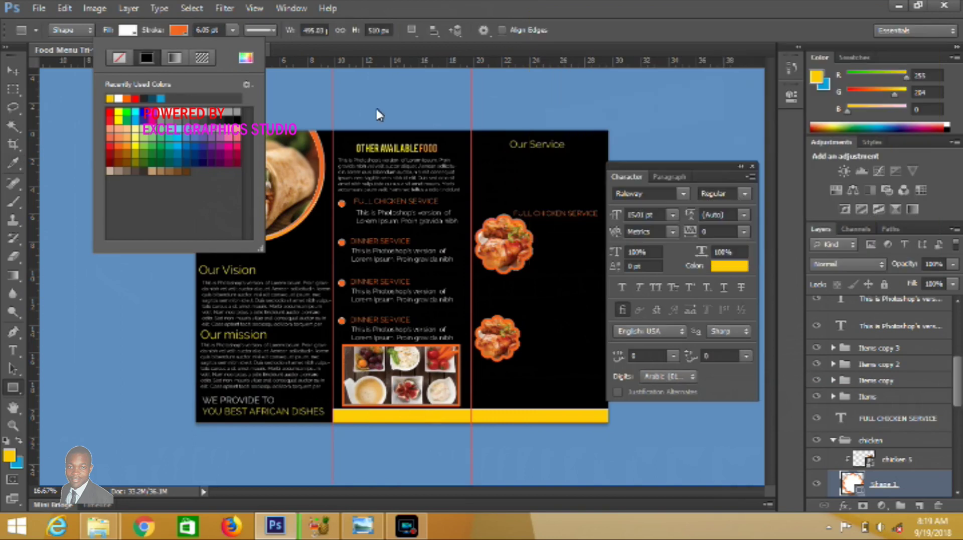
Copy the chicken frame's yellow shape attributes and collapse its layer group
left_click(19, 70)
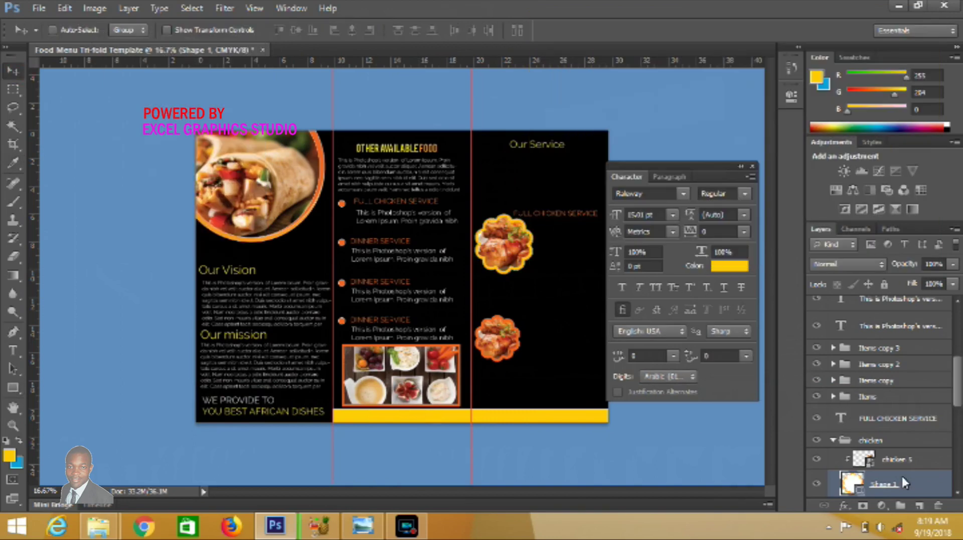
right_click(900, 478)
left_click(827, 306)
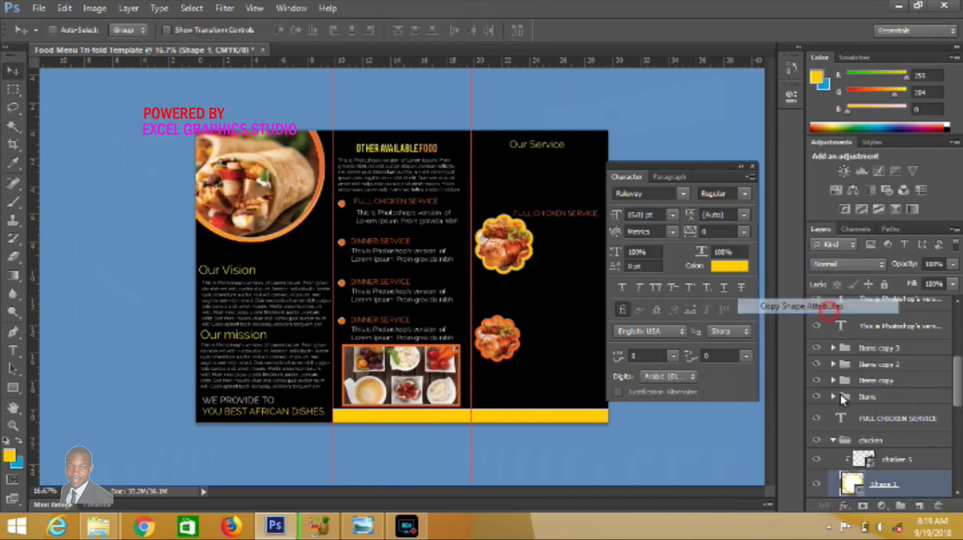
left_click(832, 440)
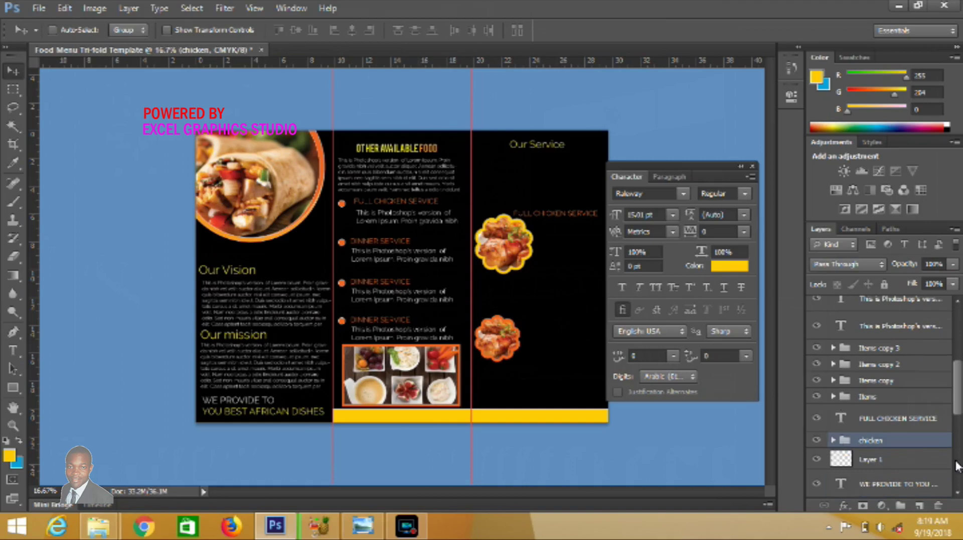
scroll(956, 495, "down", 5)
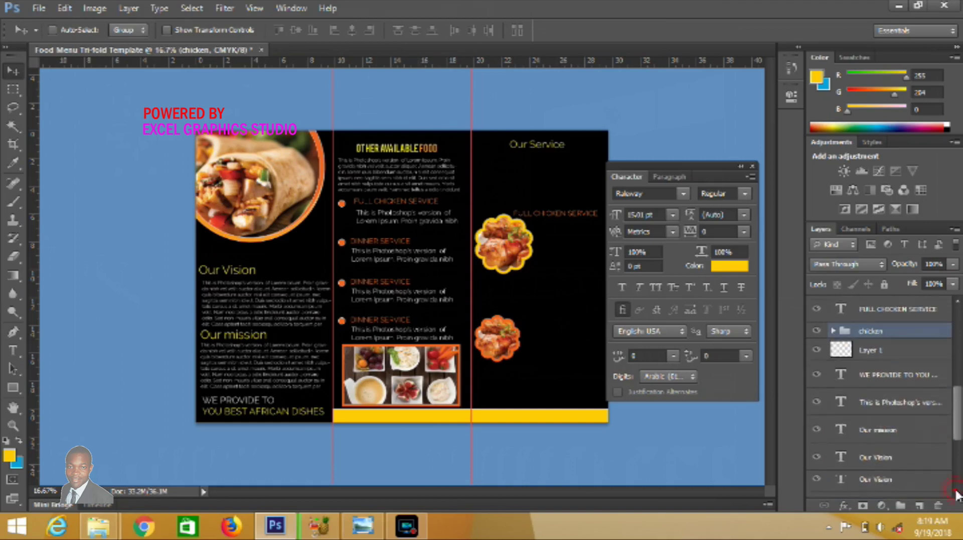
scroll(956, 496, "down", 2)
scroll(956, 493, "down", 2)
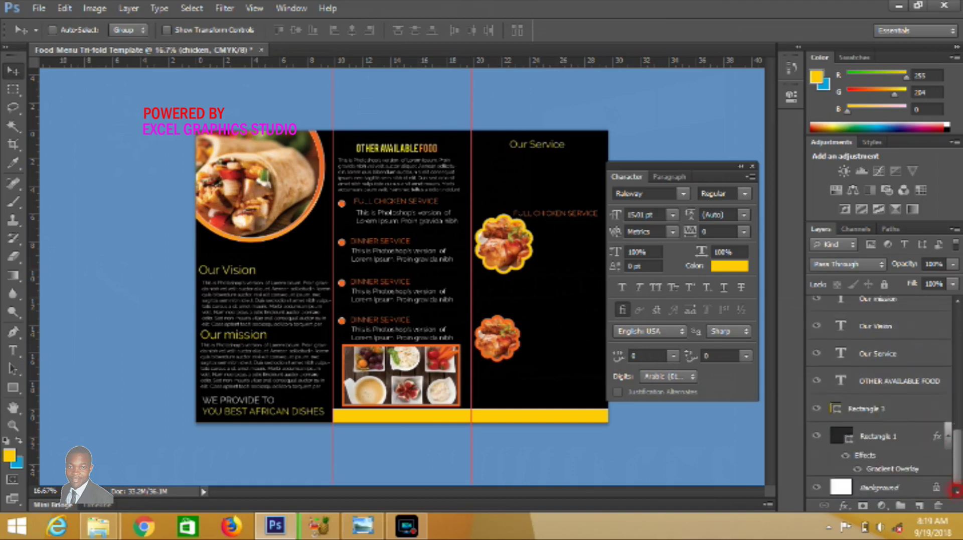
left_click(957, 340)
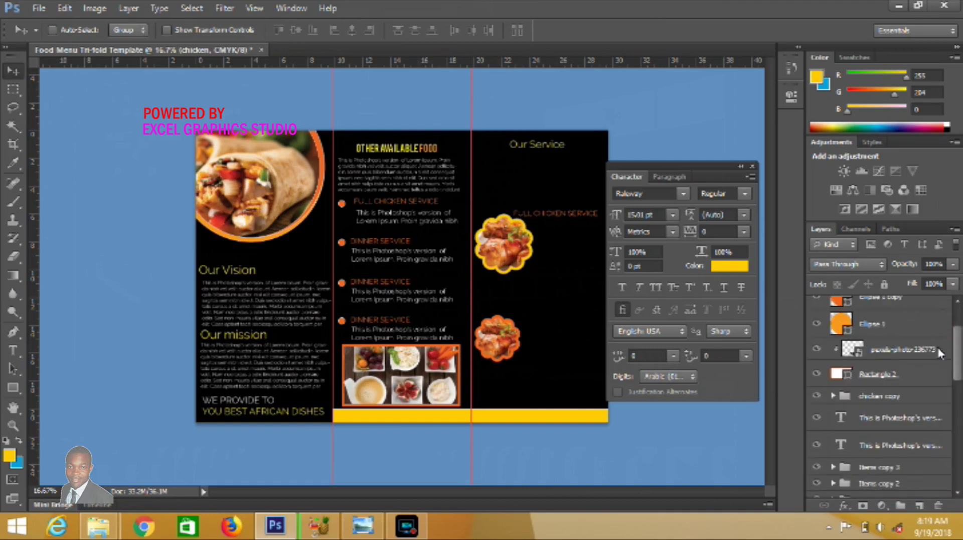
Paste the yellow border onto the food platter frame and the wrap photo ring
right_click(876, 371)
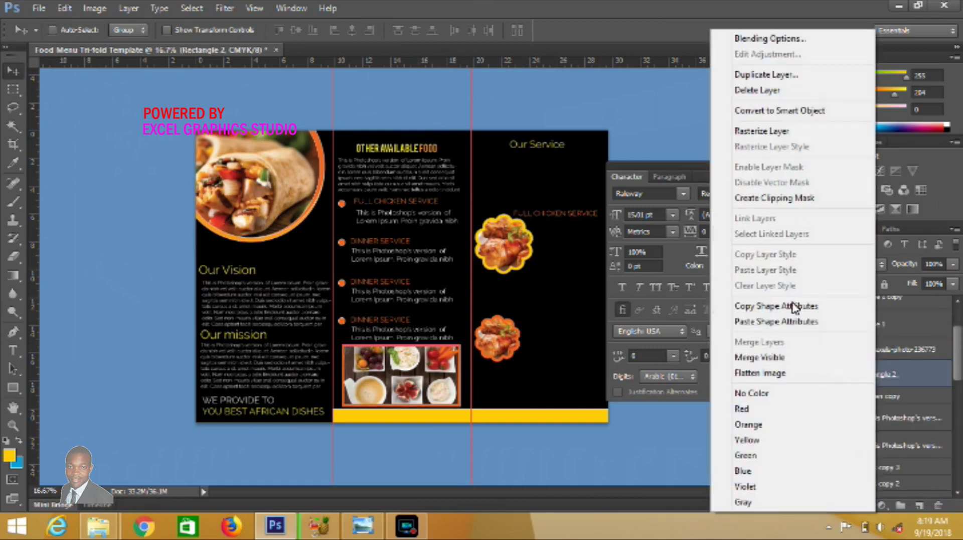
left_click(788, 323)
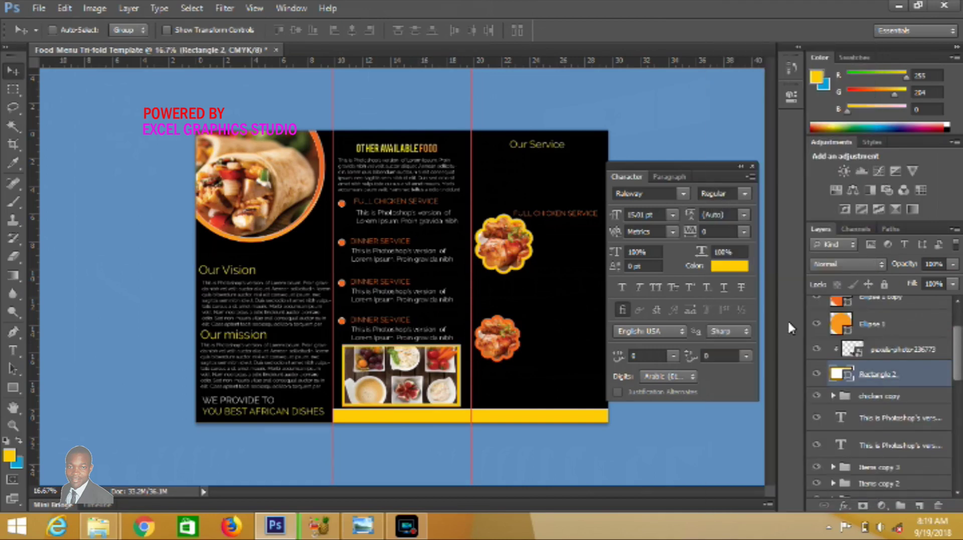
left_click(957, 321)
left_click(885, 364)
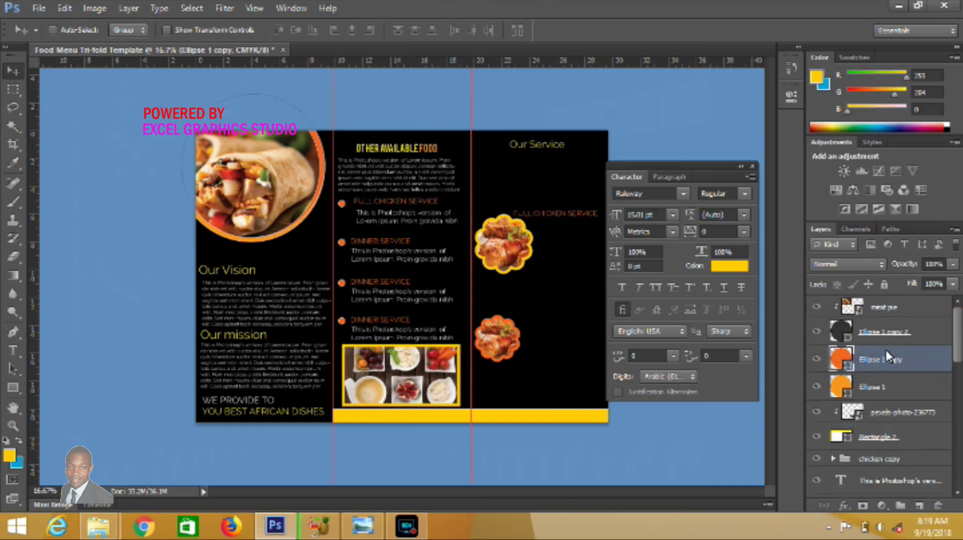
right_click(886, 361)
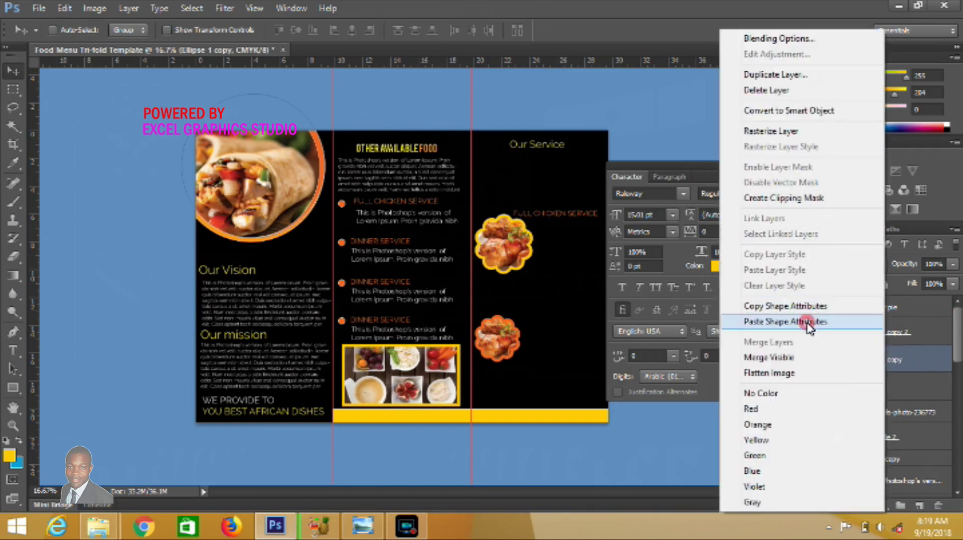
left_click(806, 321)
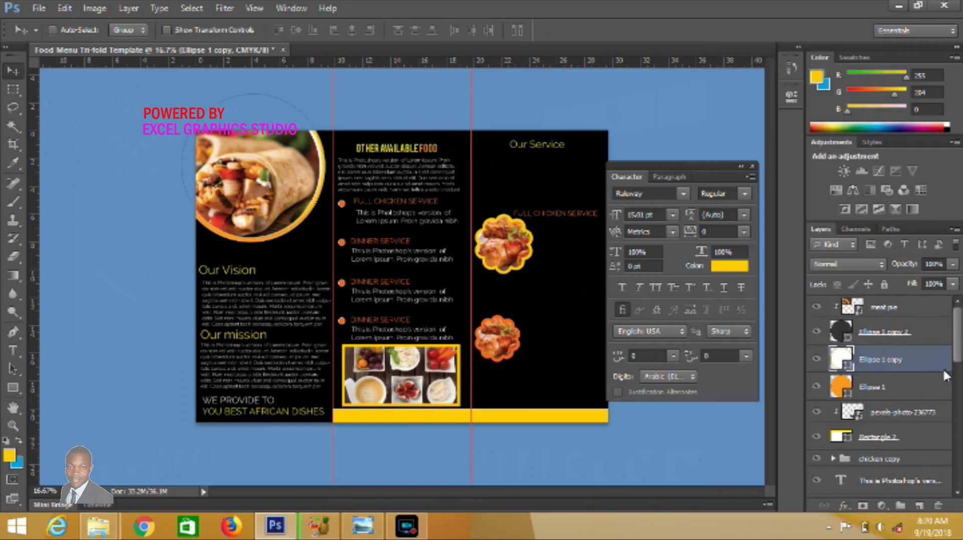
Paste the yellow border onto the lower chicken frame in the chicken copy group
left_click(899, 383)
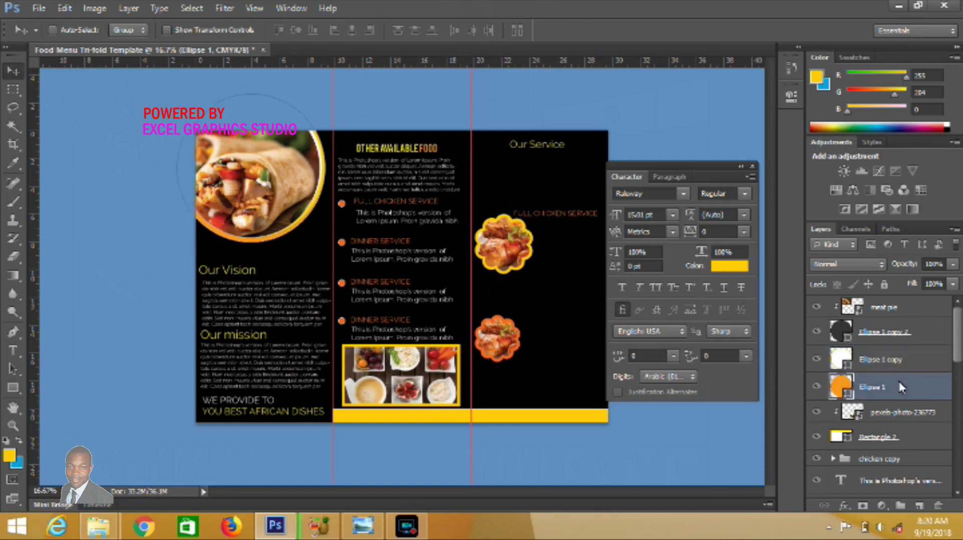
left_click(958, 454)
scroll(958, 456, "down", 1)
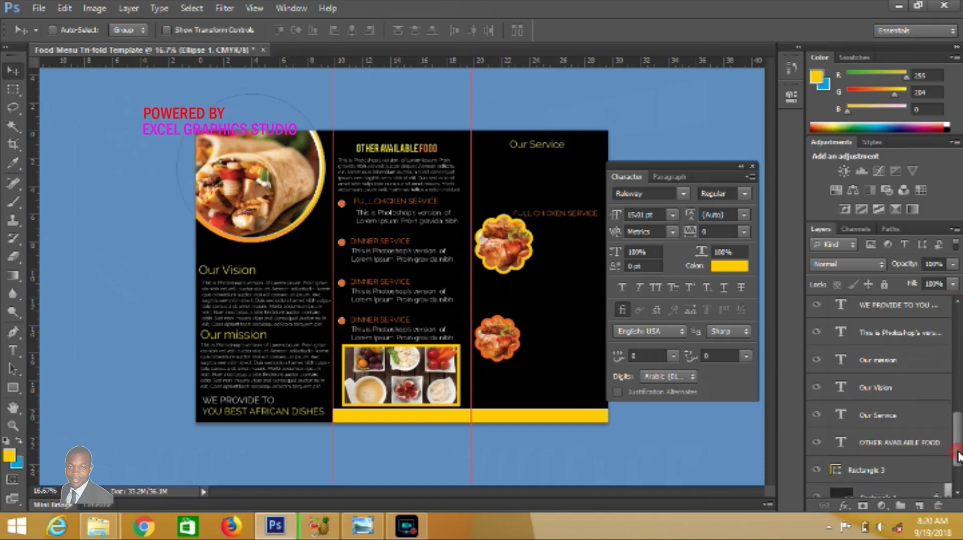
scroll(958, 451, "down", 1)
scroll(958, 441, "down", 1)
left_click(956, 400)
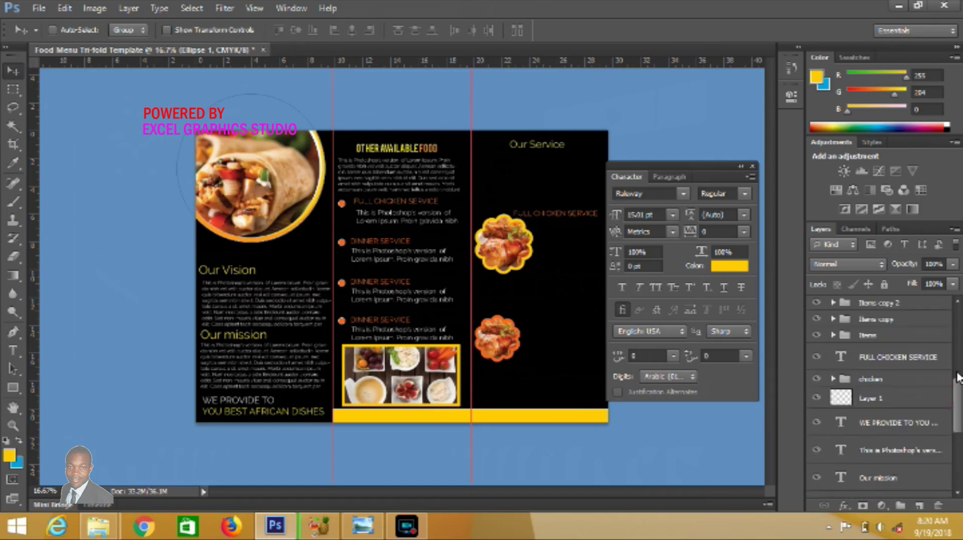
left_click(957, 374)
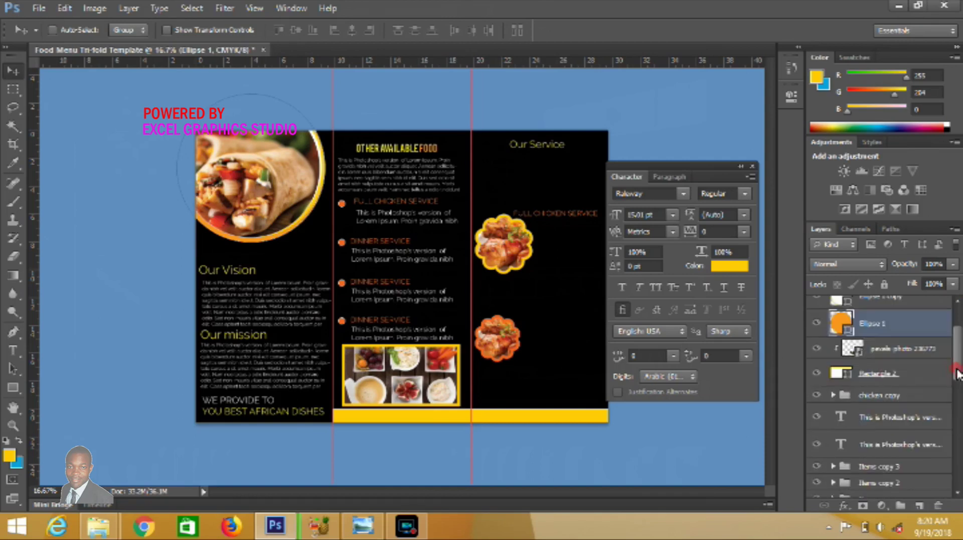
left_click(832, 394)
right_click(889, 435)
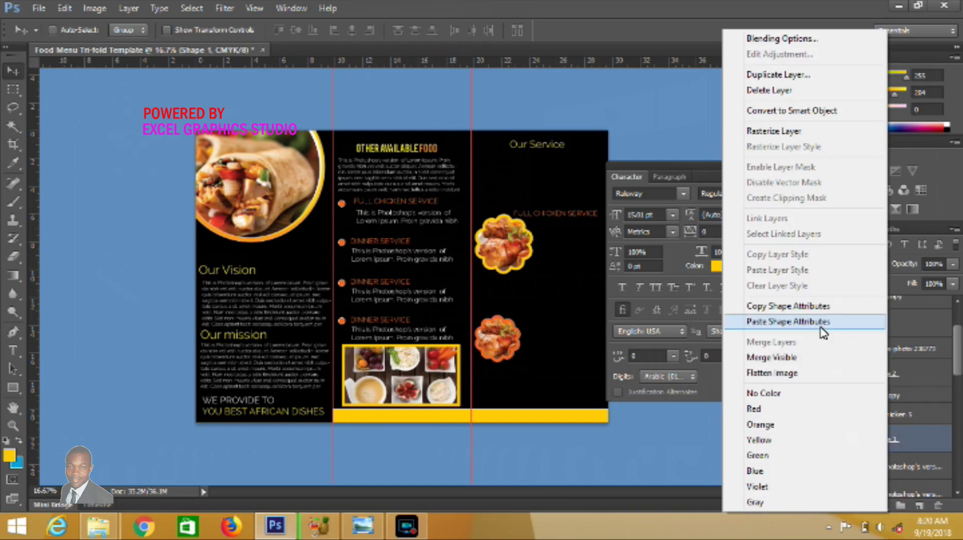
left_click(820, 323)
left_click(832, 395)
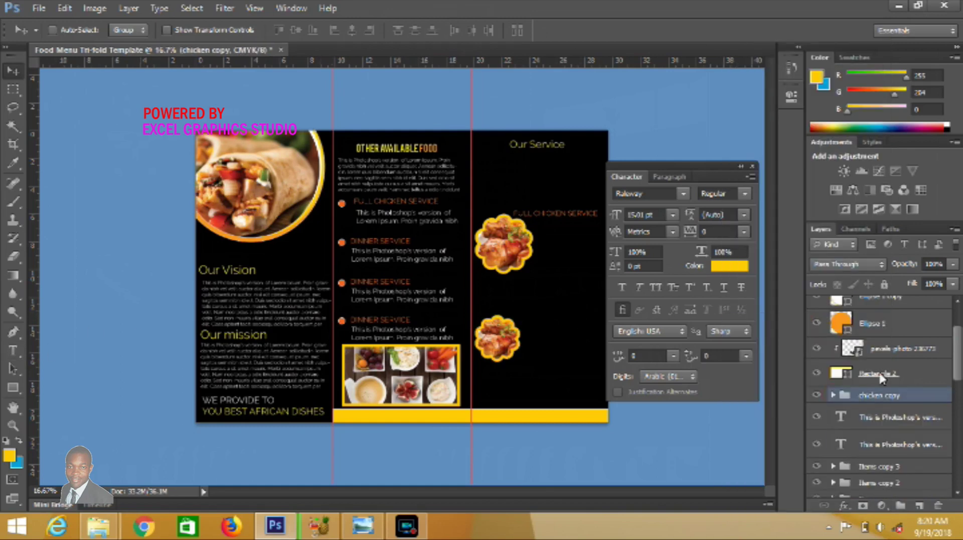
Turn the bullets in Items copy 3 and Items copy 2 yellow
left_click(832, 465)
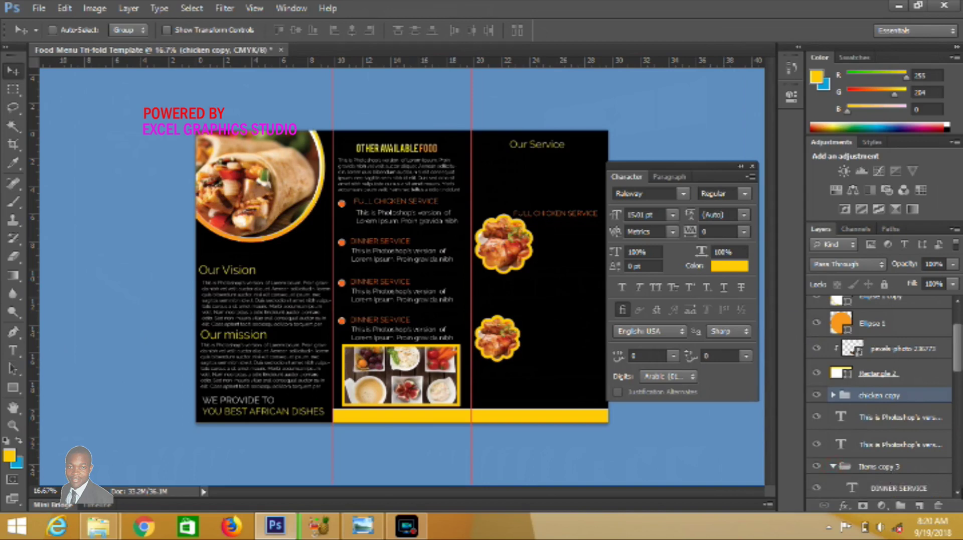
scroll(955, 489, "down", 3)
left_click(879, 478)
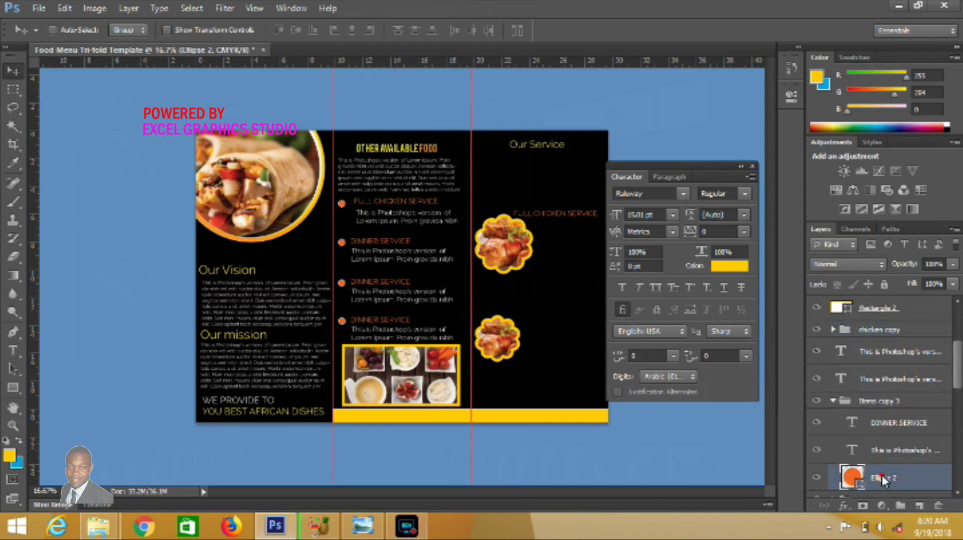
right_click(878, 477)
left_click(812, 321)
left_click(832, 400)
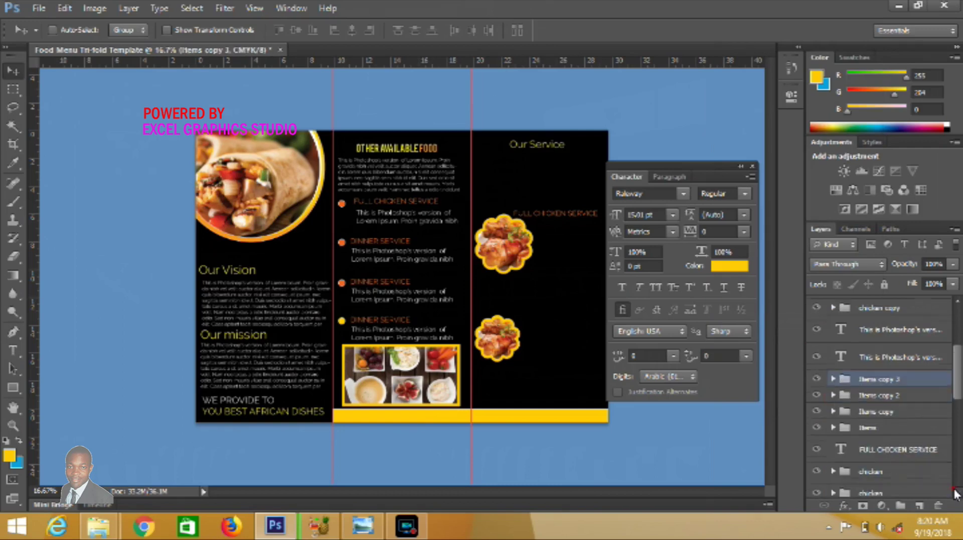
scroll(833, 401, "down", 1)
left_click(834, 402)
left_click(891, 461)
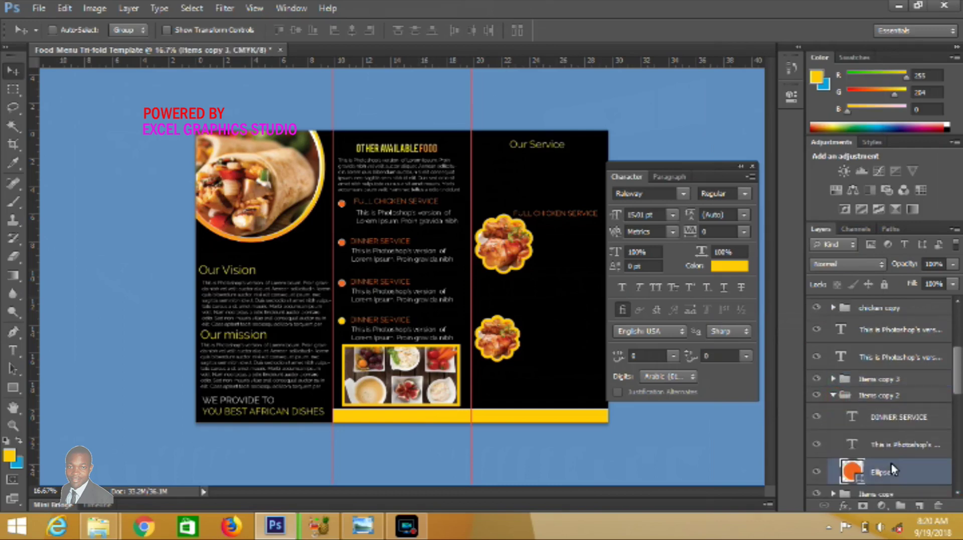
right_click(891, 461)
left_click(833, 321)
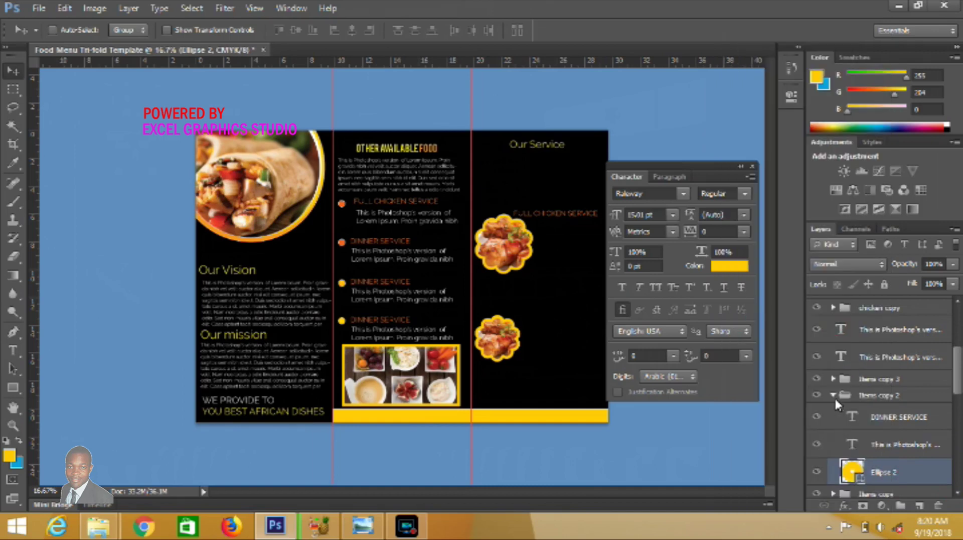
left_click(833, 395)
Turn the bullets in Items copy and Items yellow
left_click(832, 411)
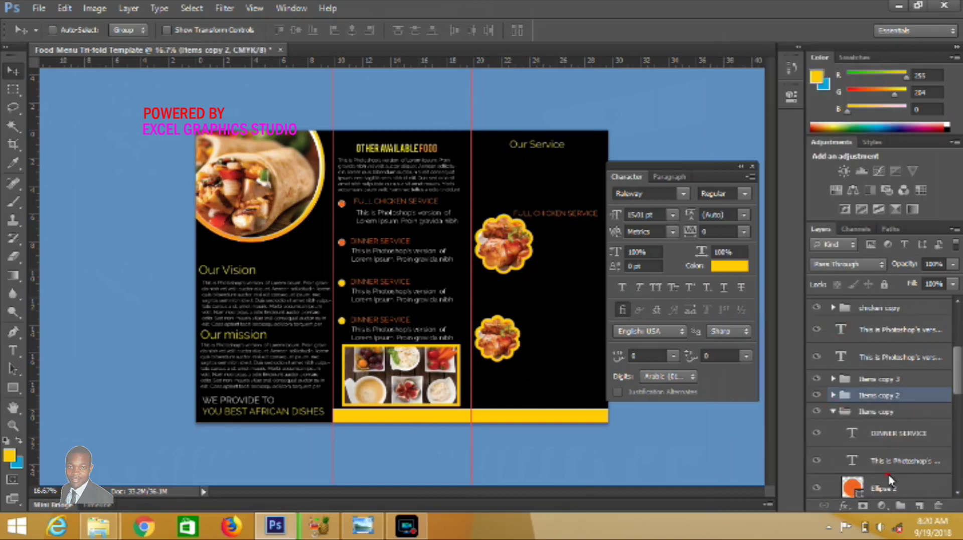
left_click(893, 459)
left_click(881, 488)
right_click(881, 488)
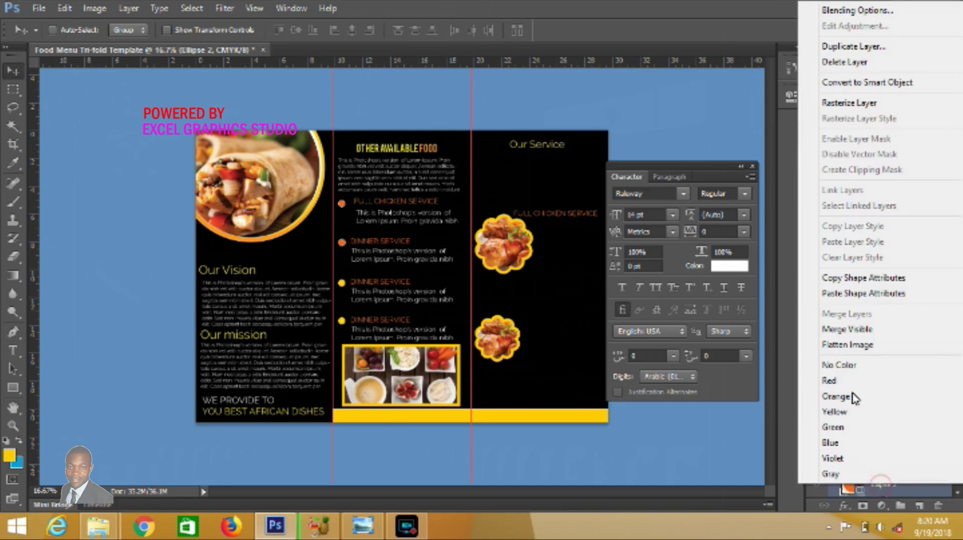
left_click(797, 319)
scroll(959, 492, "down", 1)
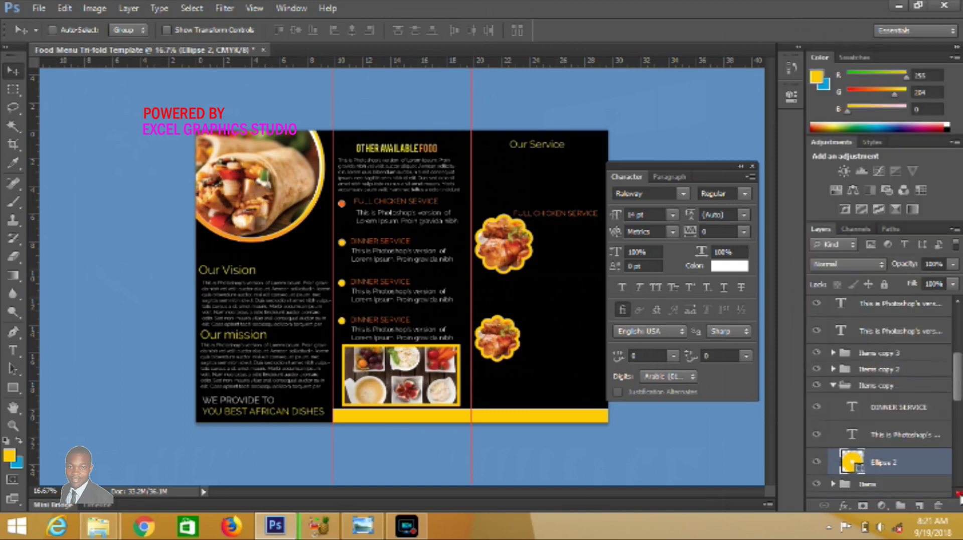
scroll(959, 494, "down", 2)
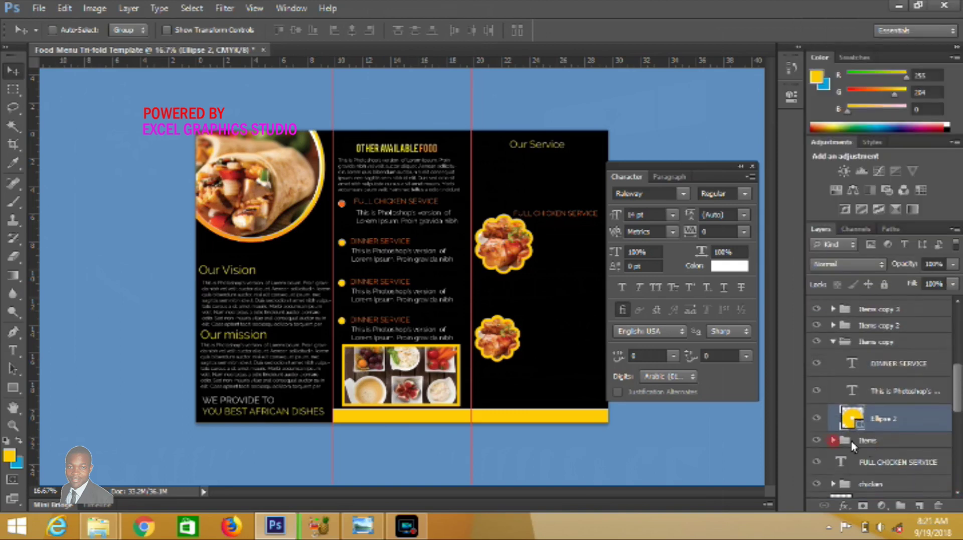
left_click(833, 440)
left_click(831, 341)
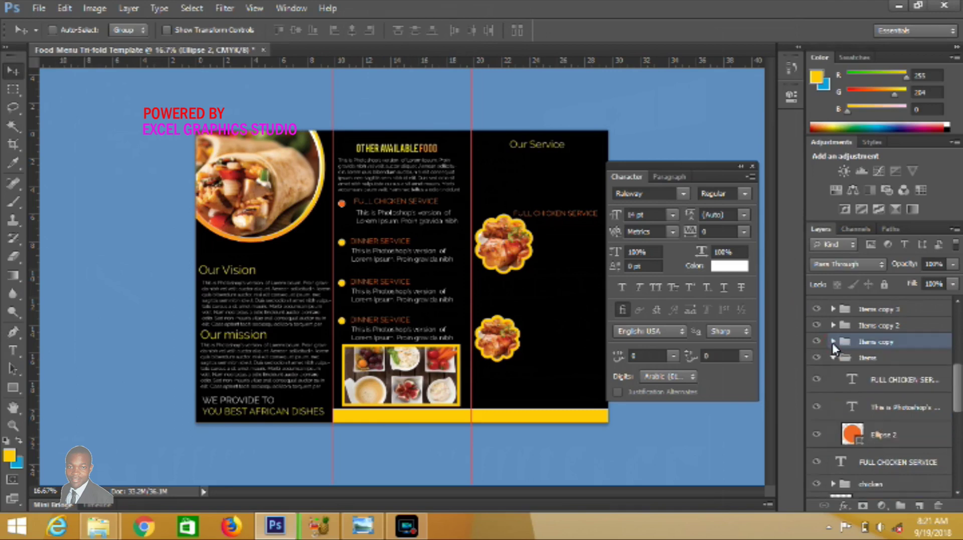
left_click(884, 435)
right_click(884, 435)
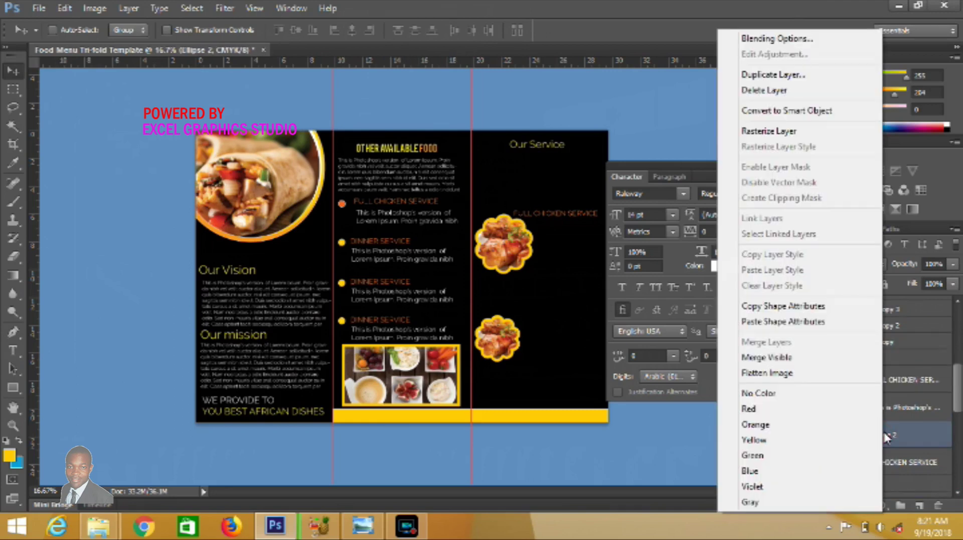
left_click(829, 323)
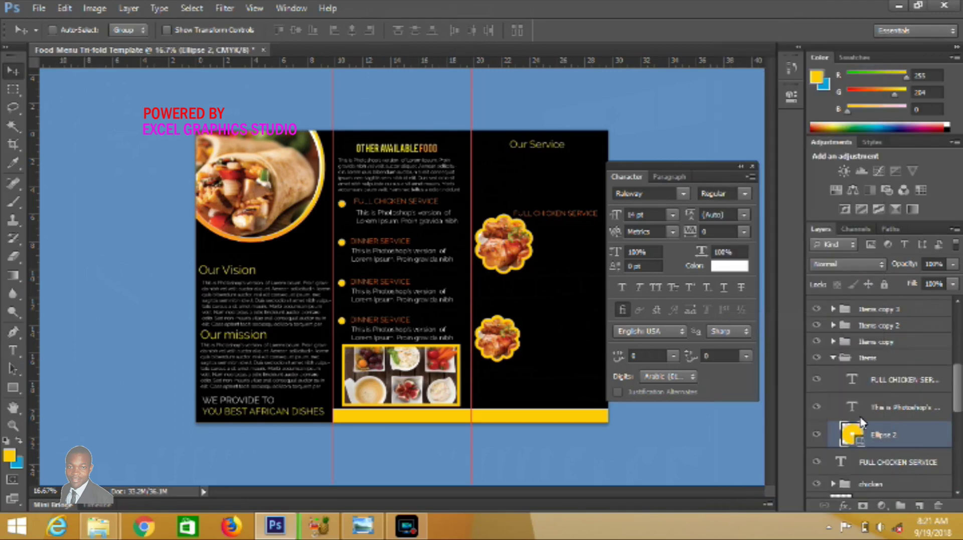
left_click(832, 357)
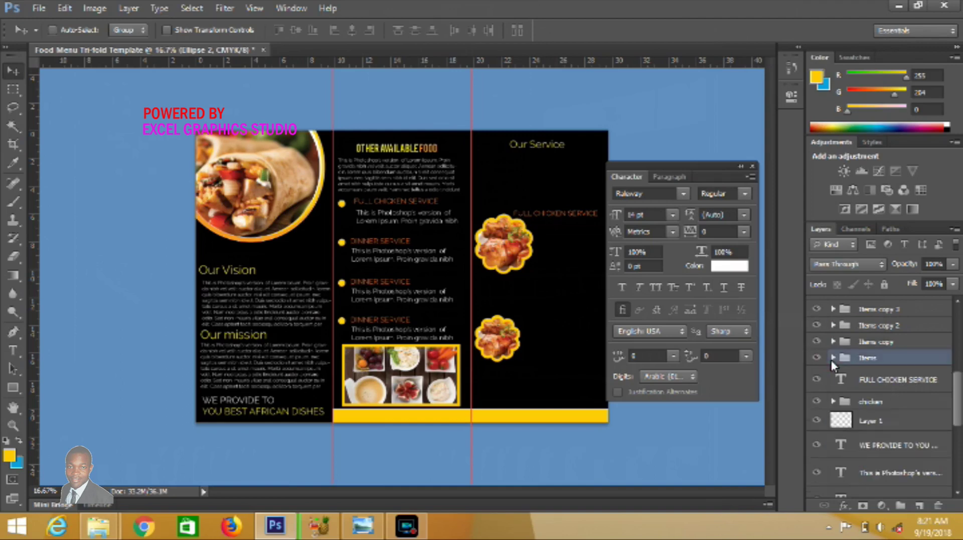
Recolour the right-panel FULL CHICKEN SERVICE heading yellow and recommit the Our Service heading
left_click(13, 351)
left_click(521, 215)
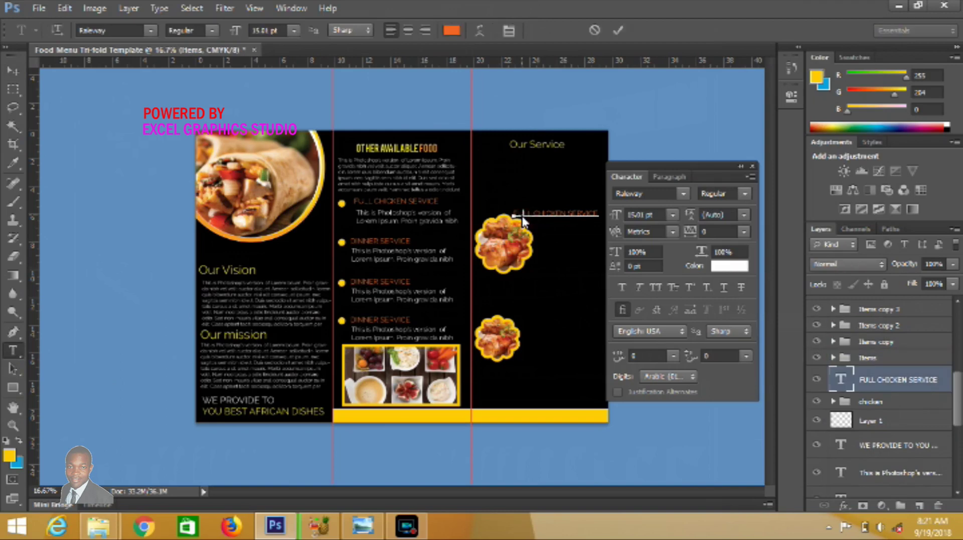
left_click(453, 32)
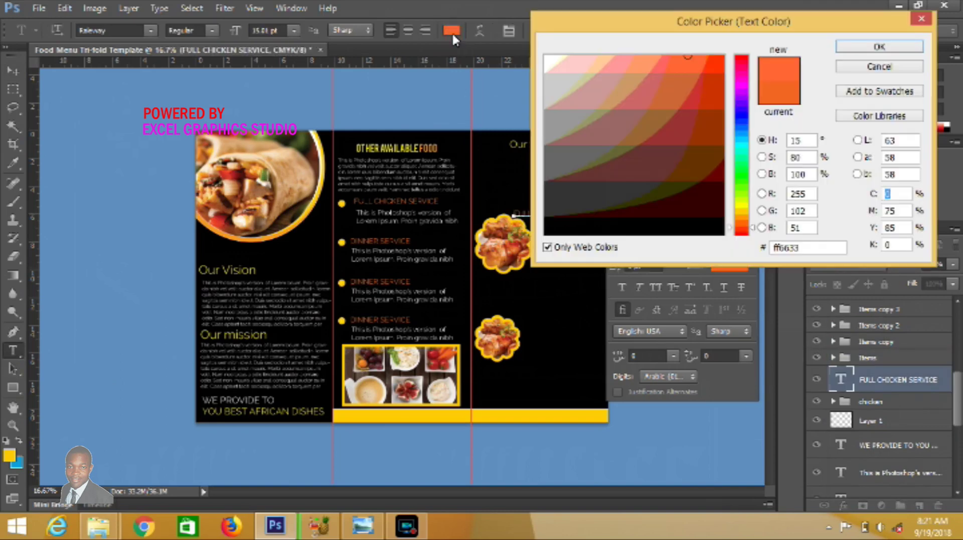
left_click(531, 419)
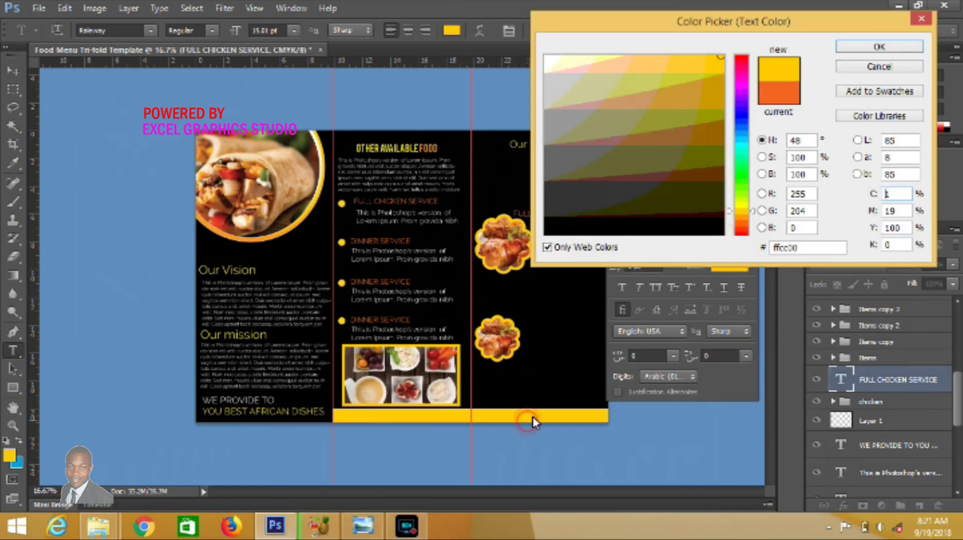
left_click(878, 46)
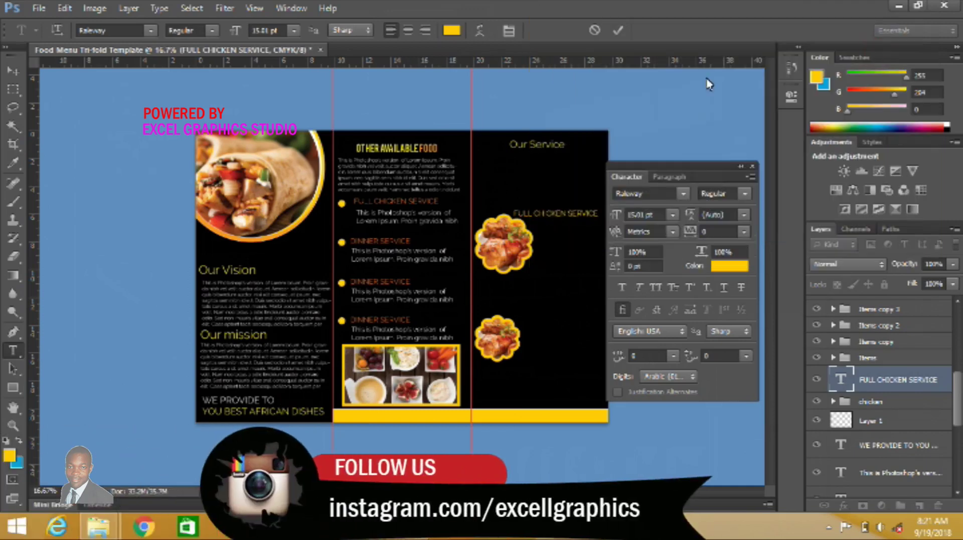
left_click(619, 32)
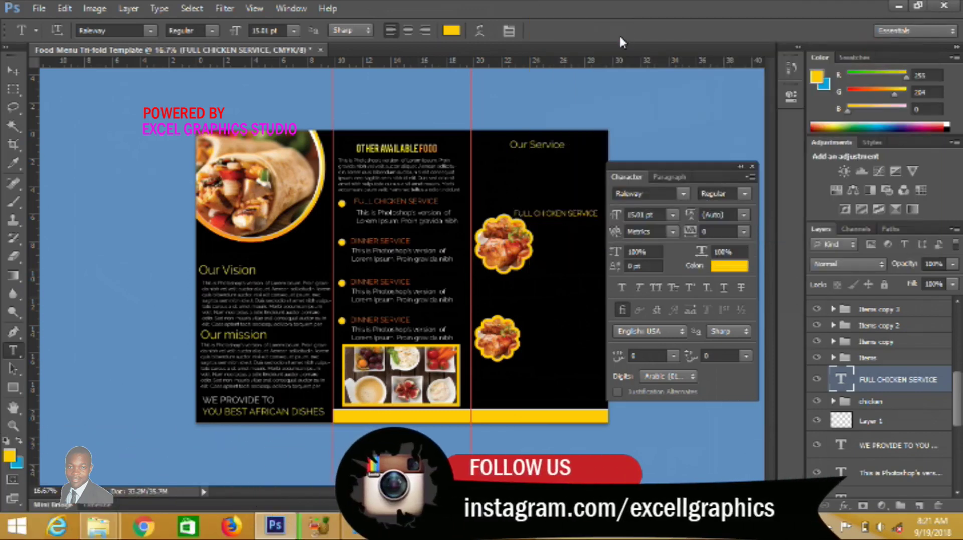
triple_click(537, 144)
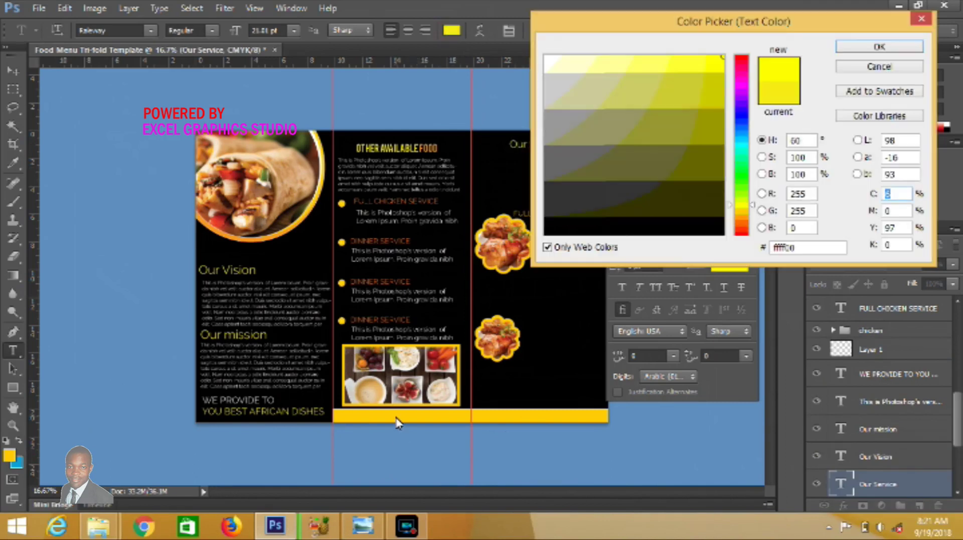
left_click(838, 46)
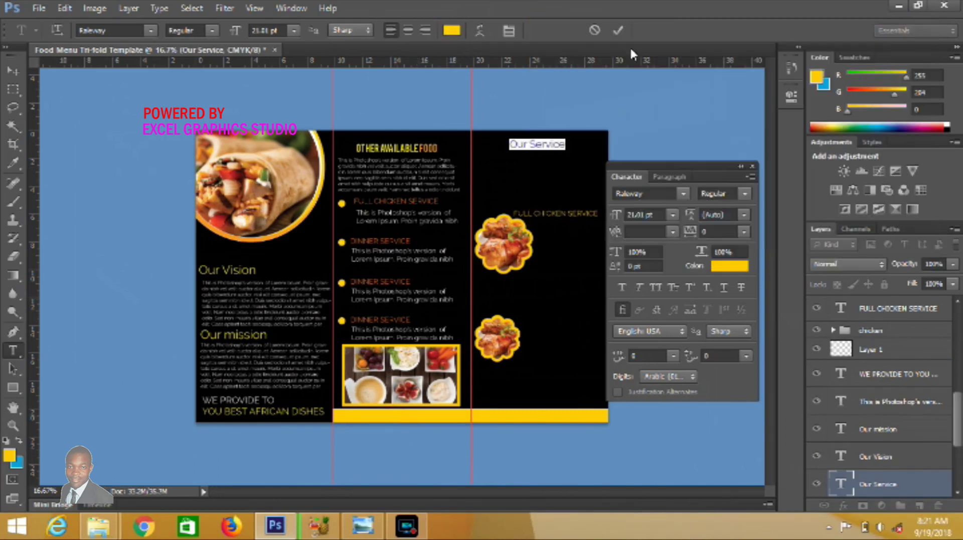
left_click(618, 32)
Make the middle FULL CHICKEN SERVICE and first DINNER SERVICE headings yellow
left_click(393, 200)
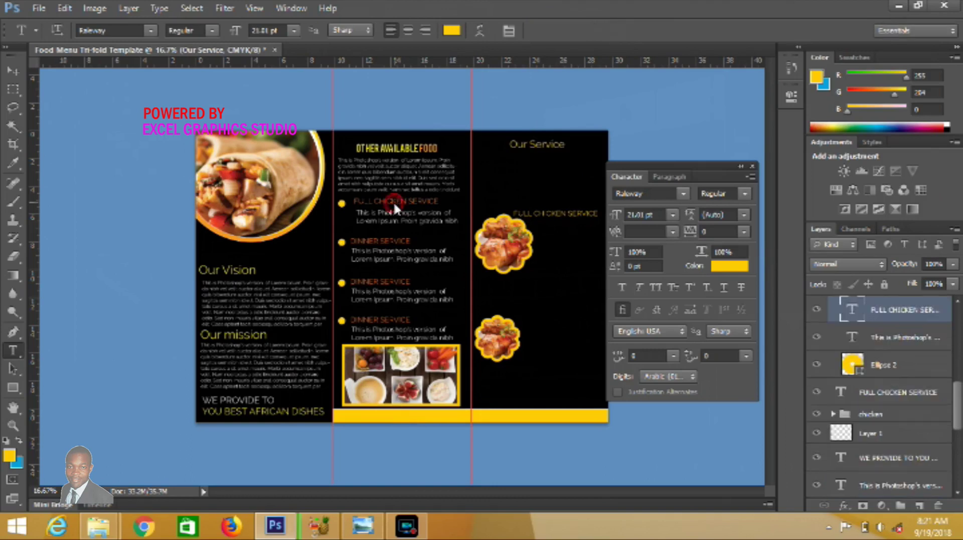
left_click(454, 31)
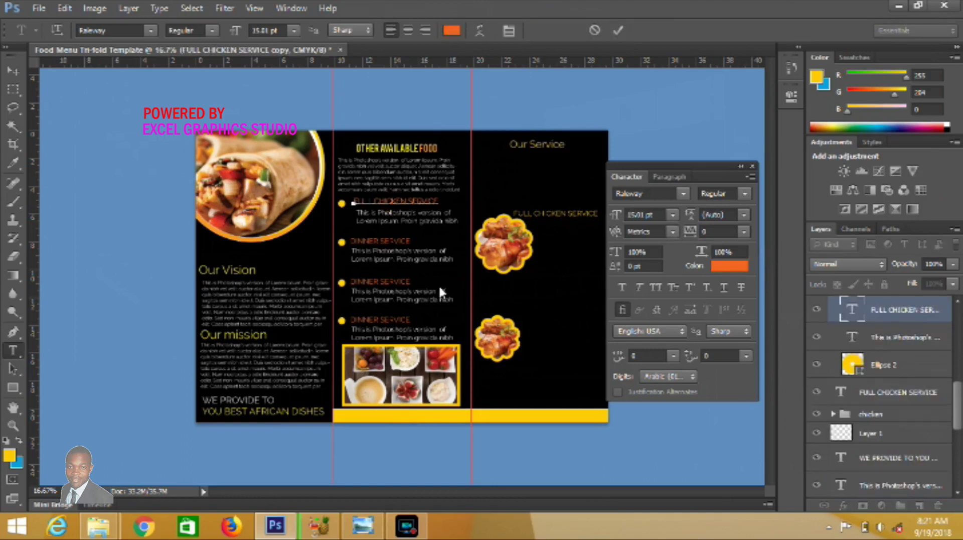
left_click(408, 416)
left_click(875, 47)
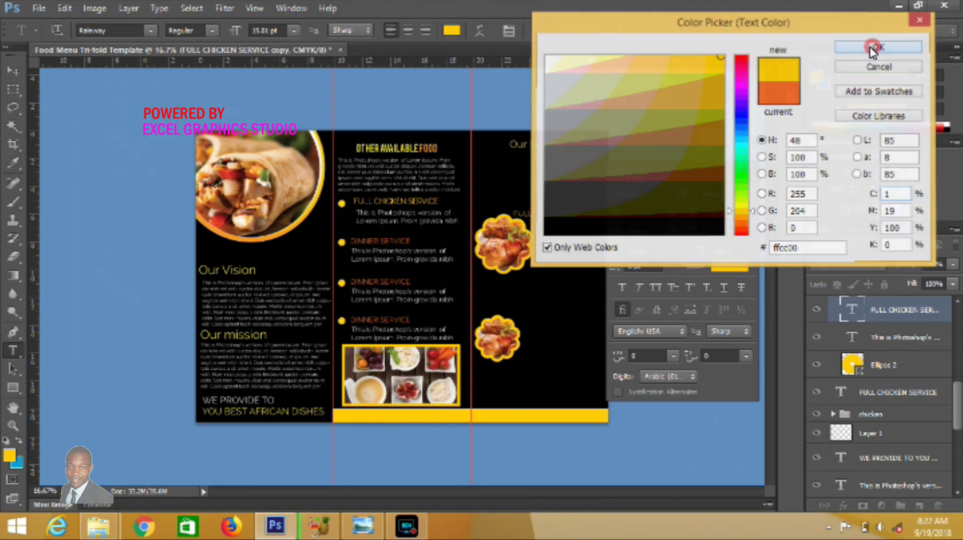
left_click(612, 29)
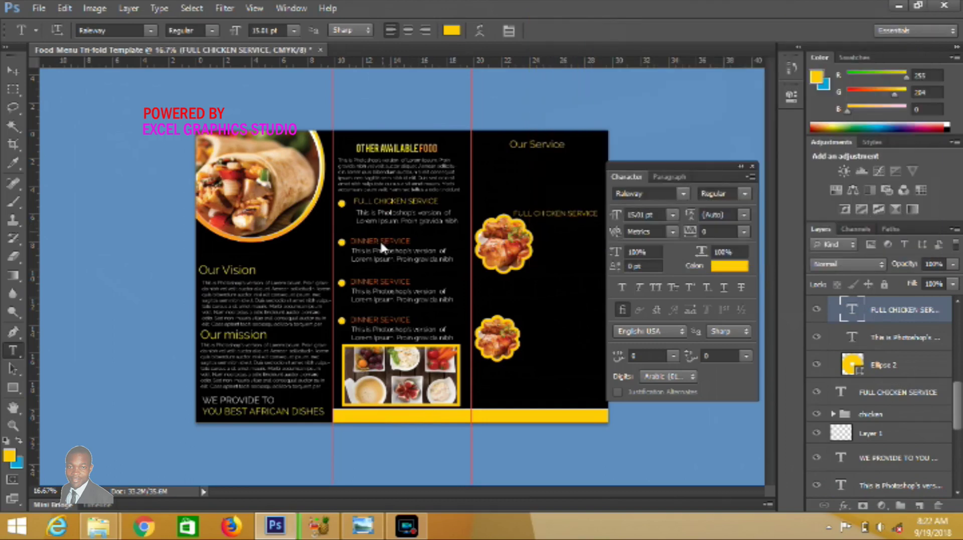
triple_click(386, 241)
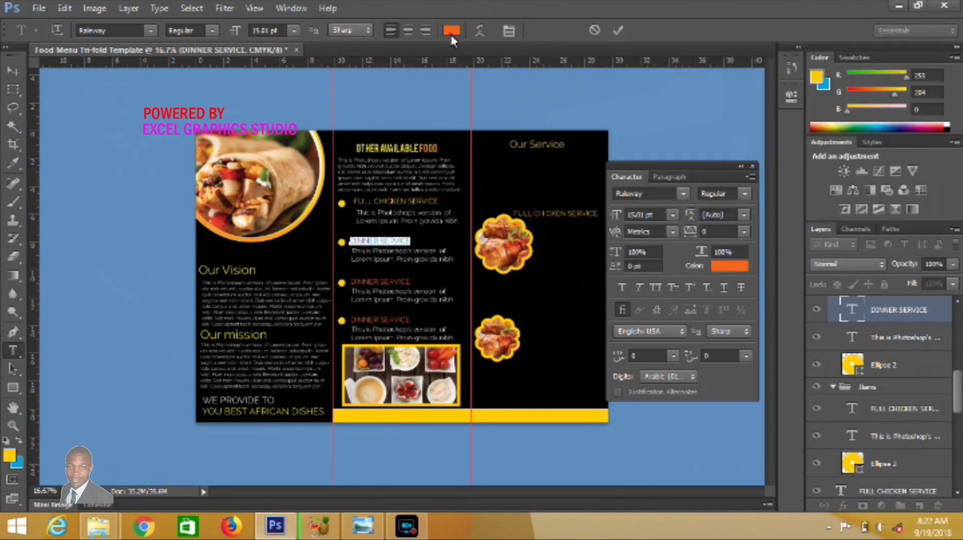
left_click(451, 31)
left_click(434, 420)
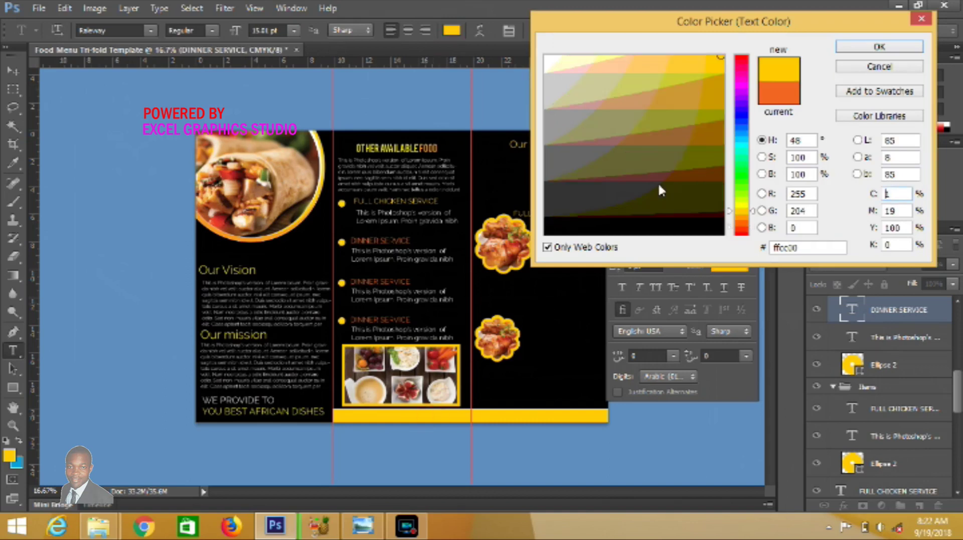
left_click(844, 48)
left_click(618, 31)
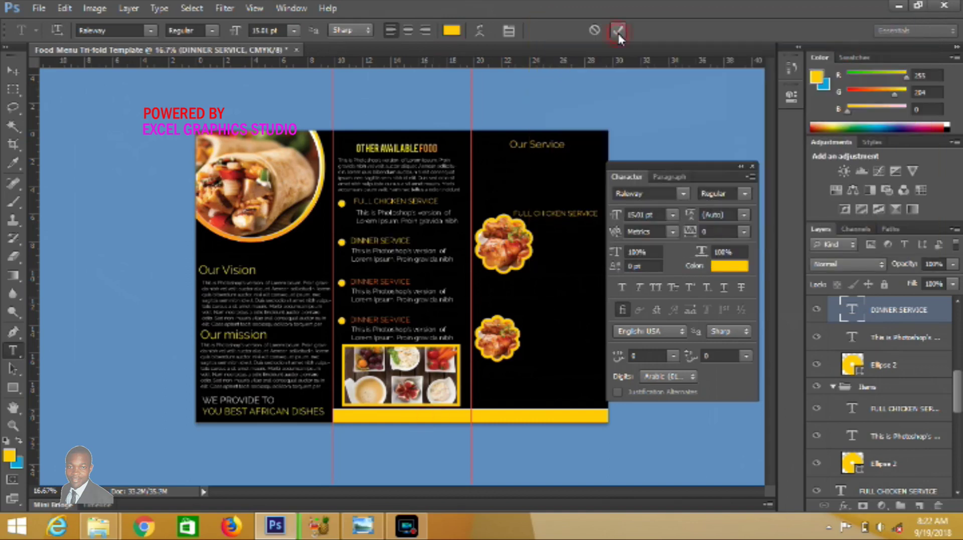
Make the remaining two DINNER SERVICE headings yellow
left_click(380, 282)
triple_click(380, 282)
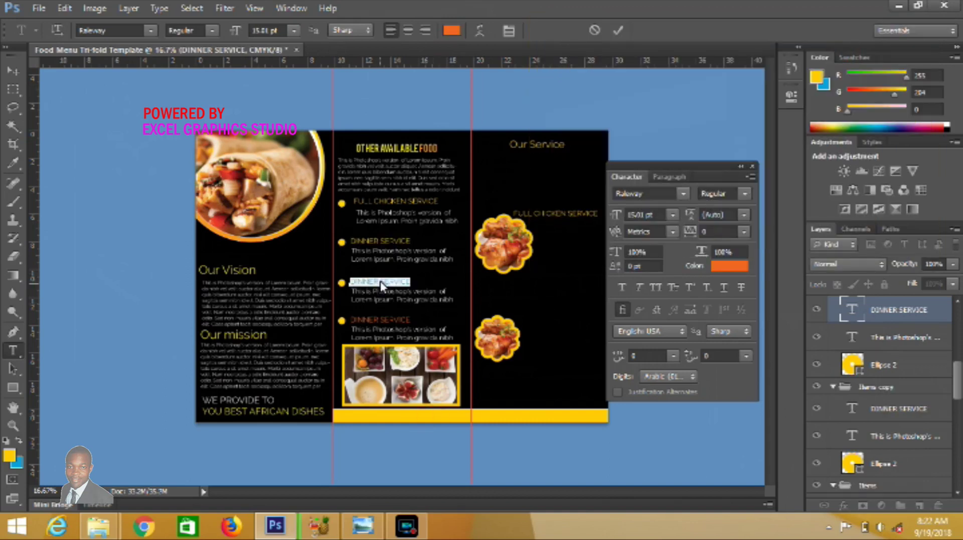
left_click(452, 31)
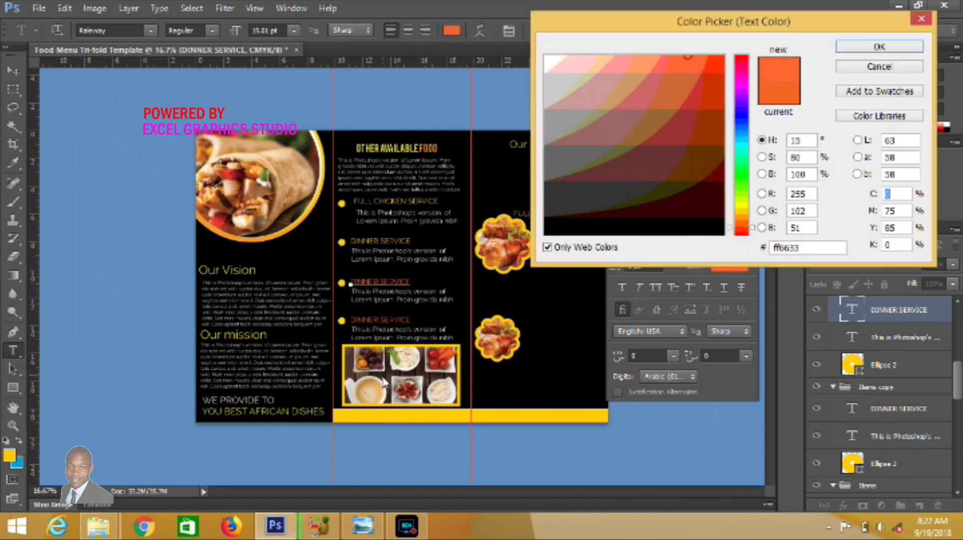
left_click(382, 416)
left_click(879, 46)
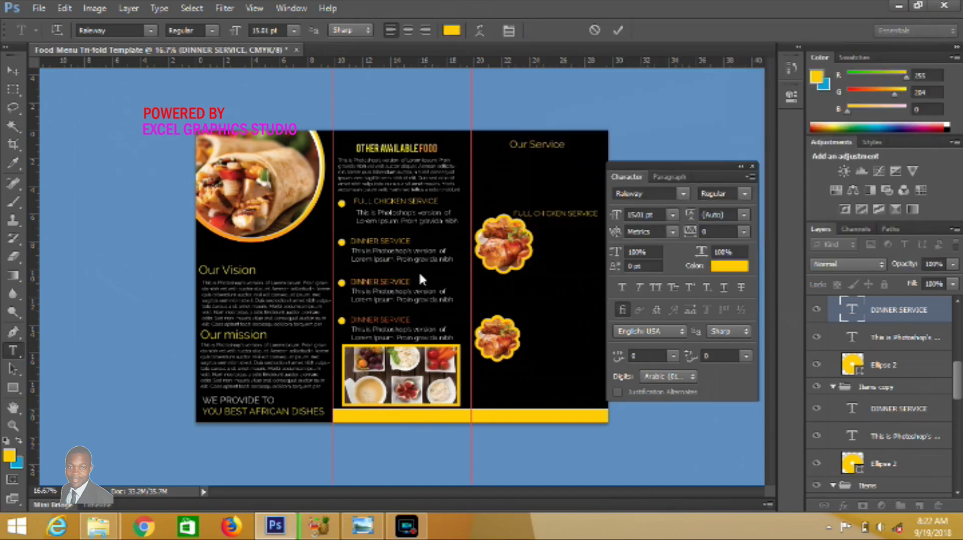
left_click(611, 36)
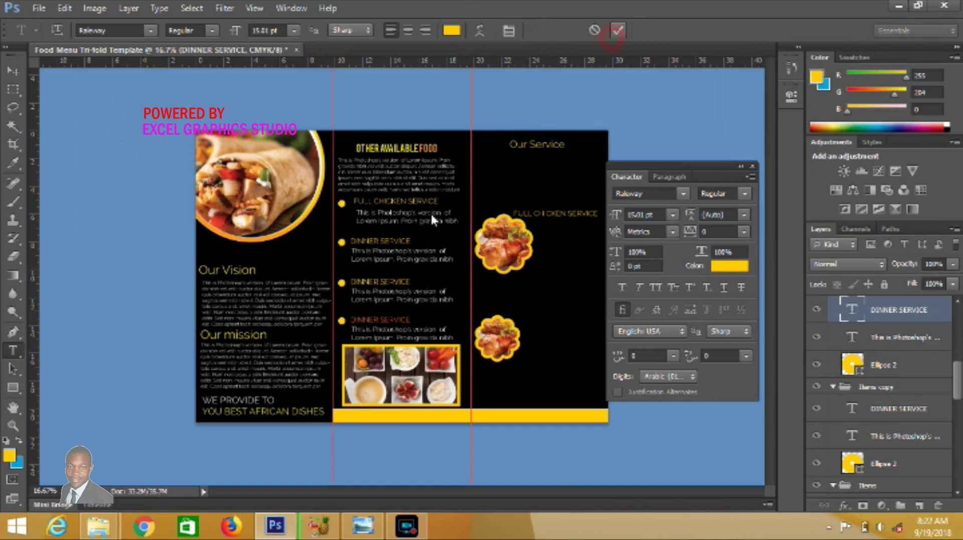
left_click(374, 321)
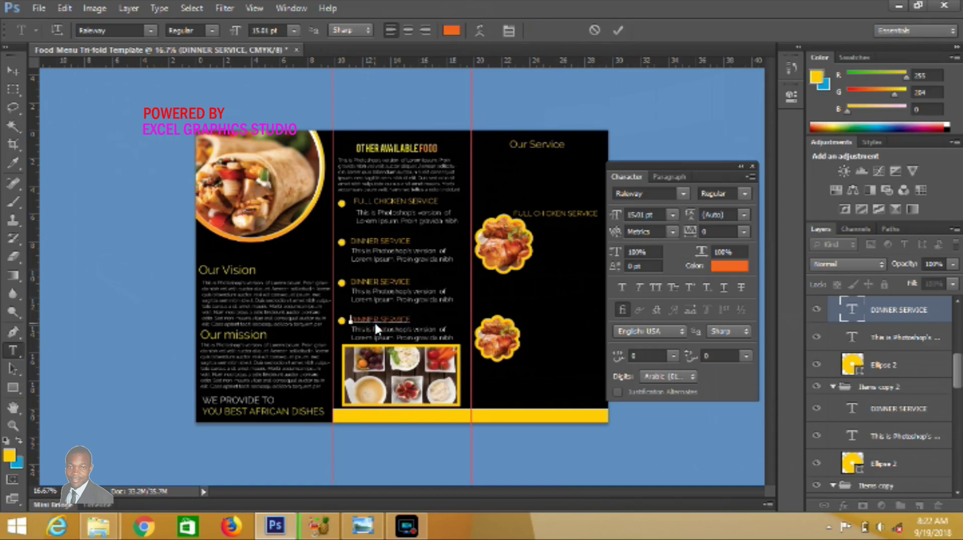
key("ctrl+a")
left_click(454, 32)
left_click(403, 419)
left_click(879, 46)
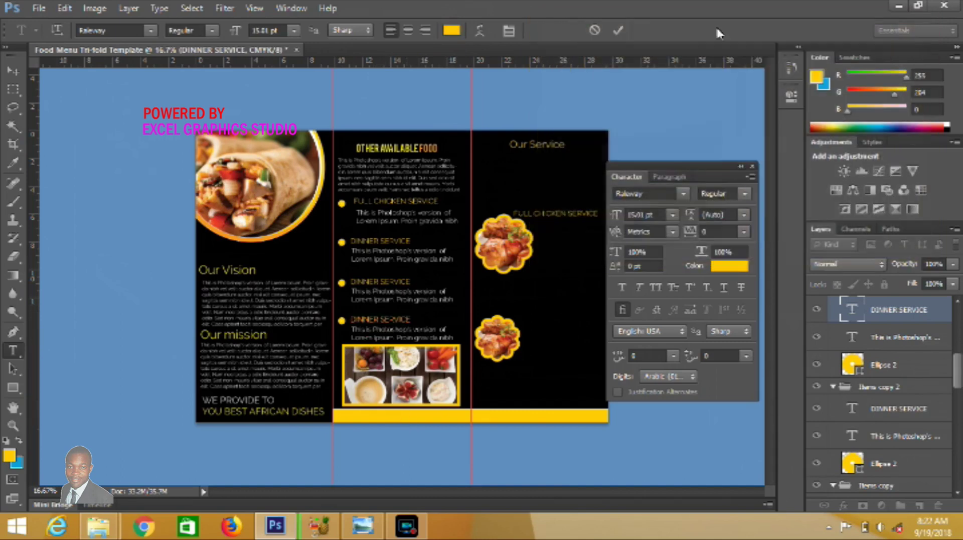
left_click(13, 71)
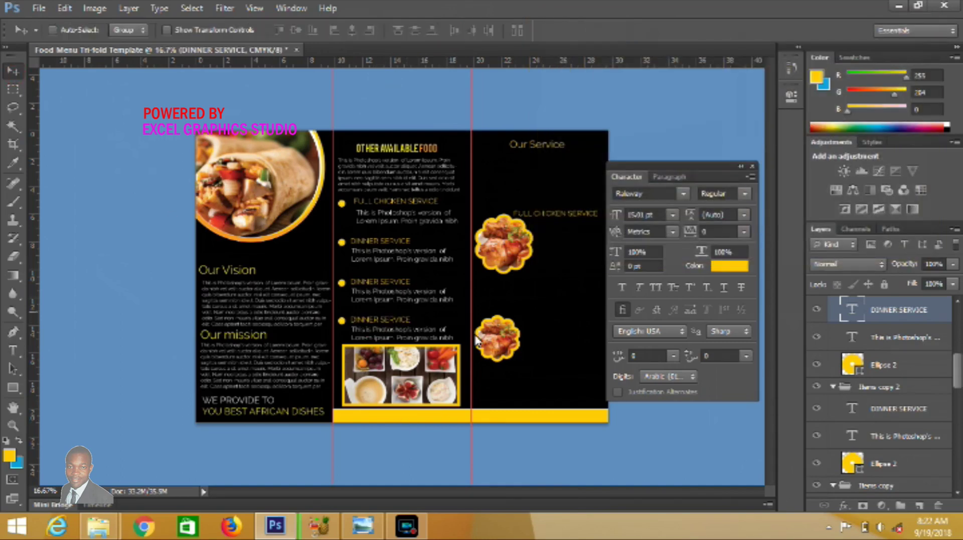
Add a paragraph text box below Our Service filled with Lorem Ipsum placeholder text
left_click(919, 505)
left_click(14, 350)
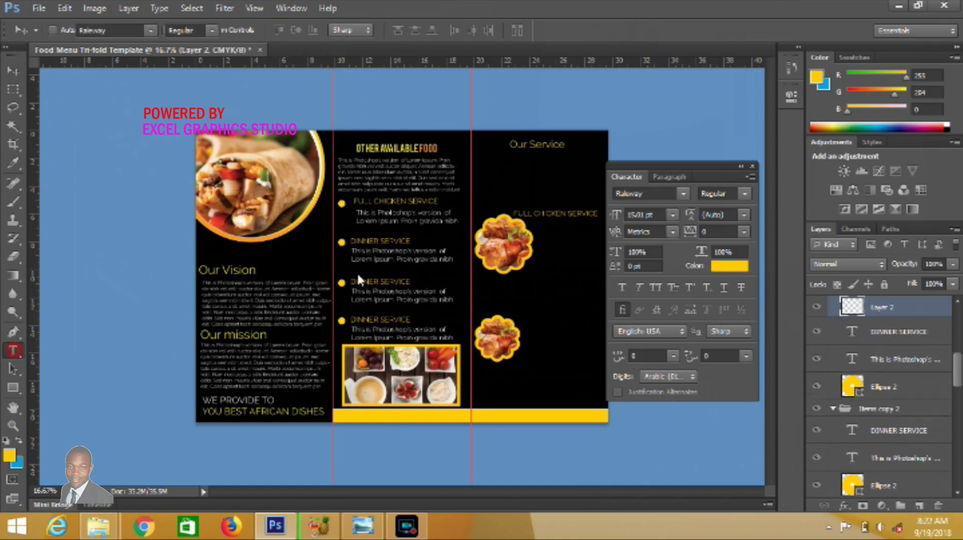
left_click_drag(474, 151, 600, 190)
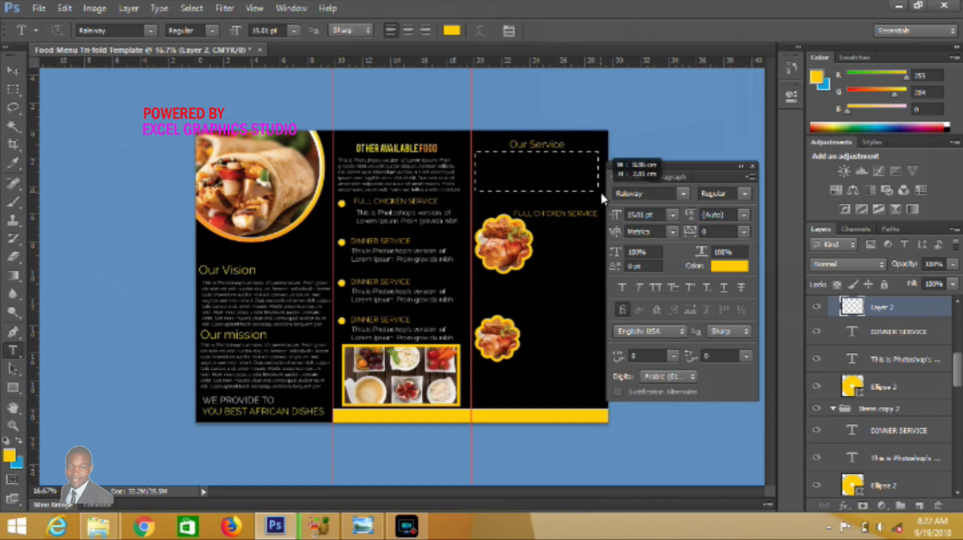
left_click(159, 8)
left_click(197, 243)
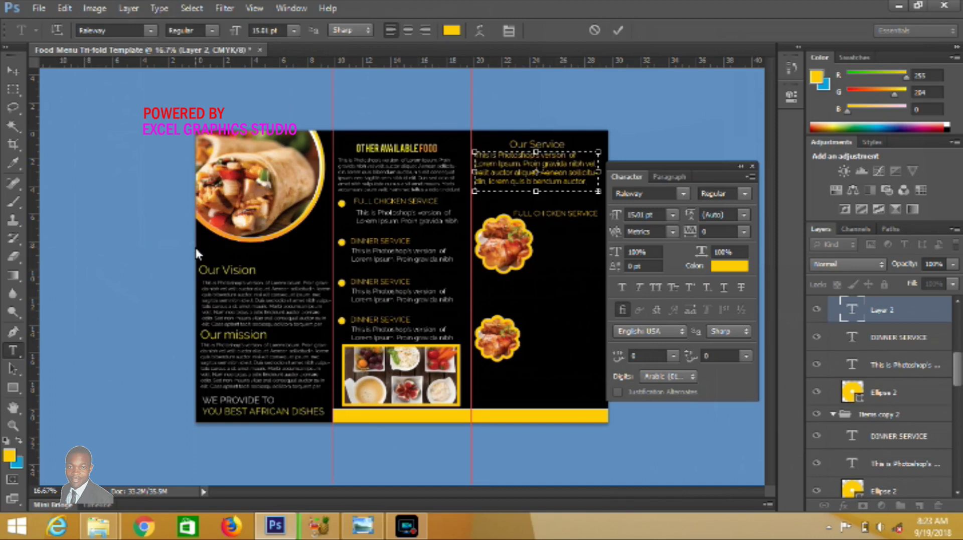
Make the paragraph white 11 pt and extend its box downward
left_click(294, 30)
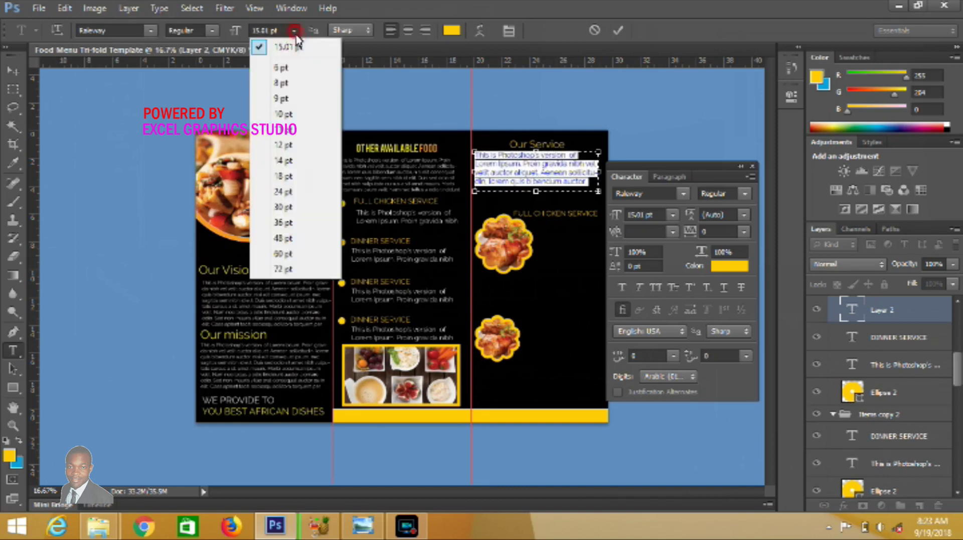
left_click(295, 86)
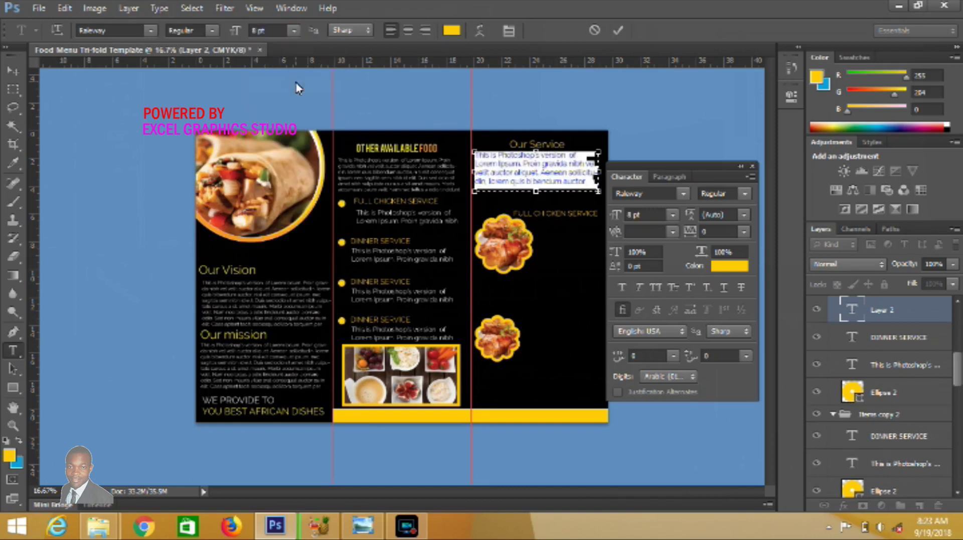
left_click(451, 30)
left_click(547, 56)
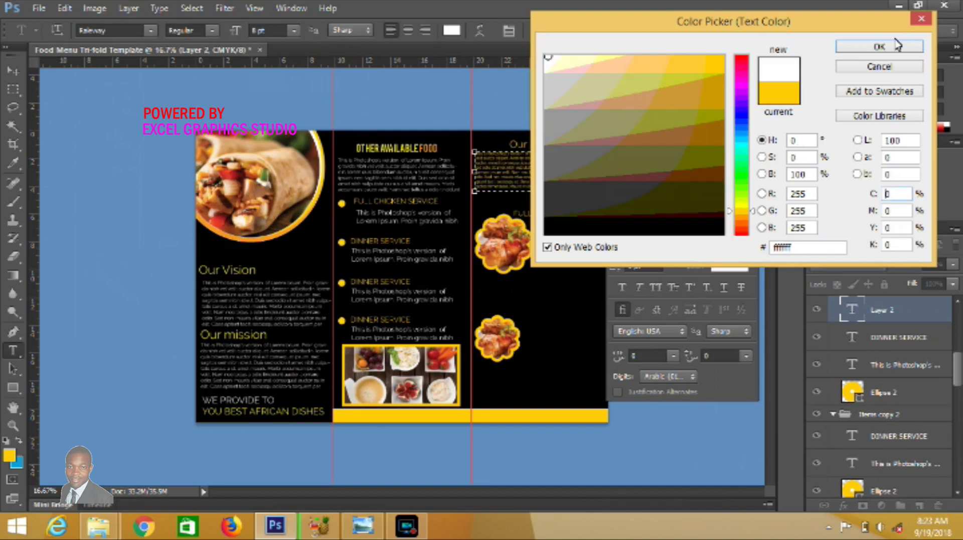
left_click(884, 46)
left_click(294, 30)
left_click(279, 130)
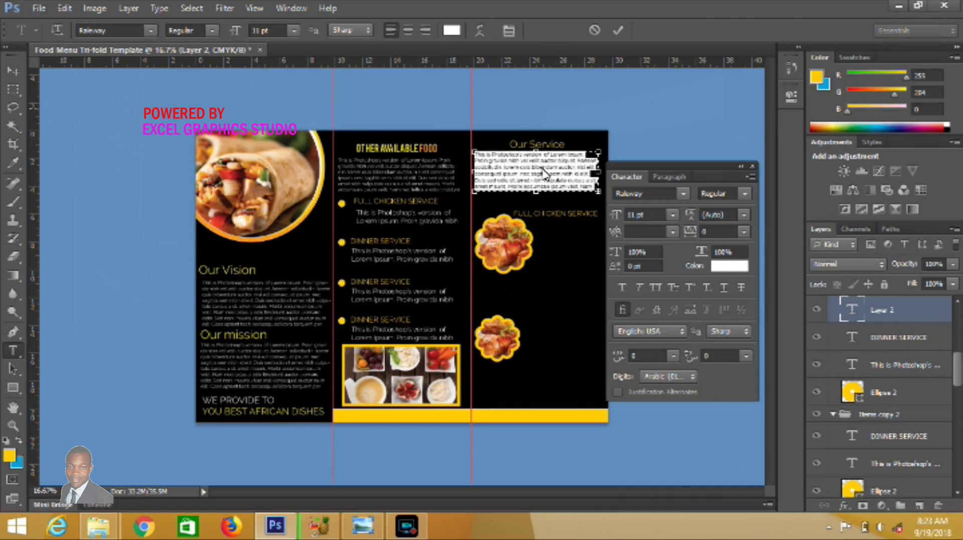
left_click_drag(598, 191, 604, 195)
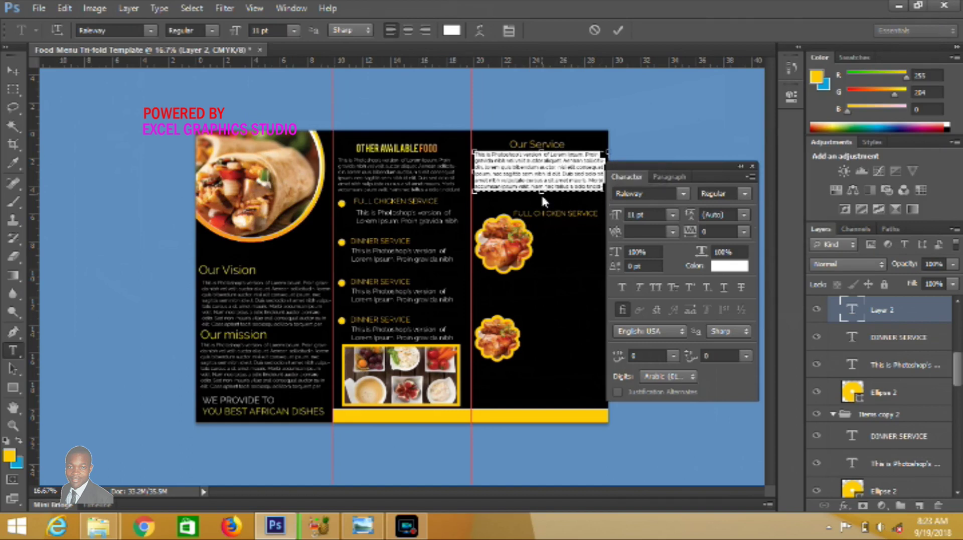
left_click_drag(541, 196, 541, 197)
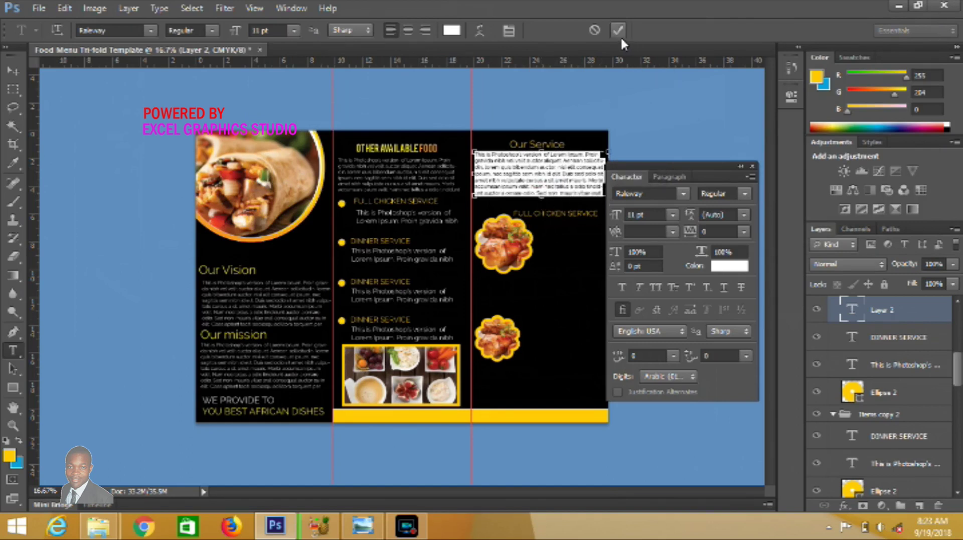
left_click(13, 71)
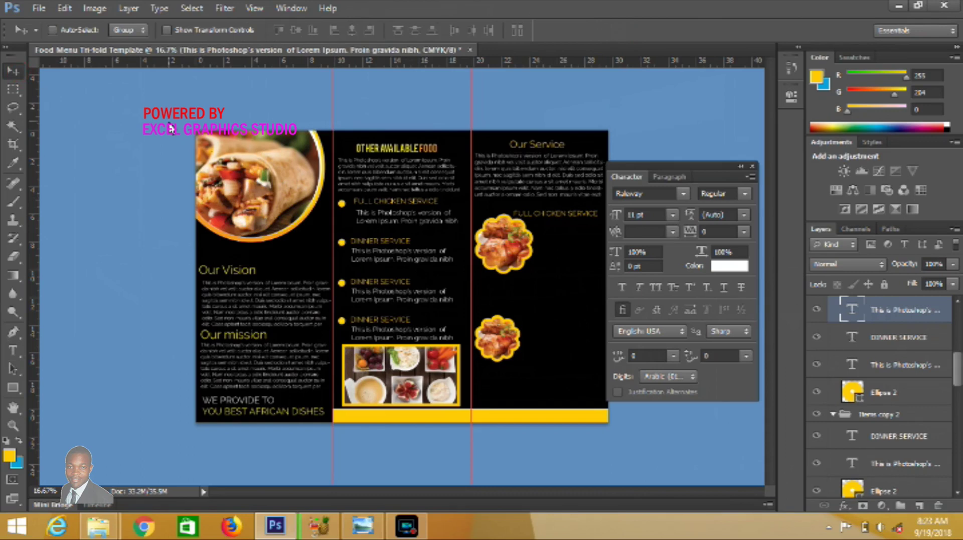
Shift the Our Service heading slightly left so it lines up with its panel's left edge
scroll(955, 335, "up", 2)
scroll(956, 335, "up", 2)
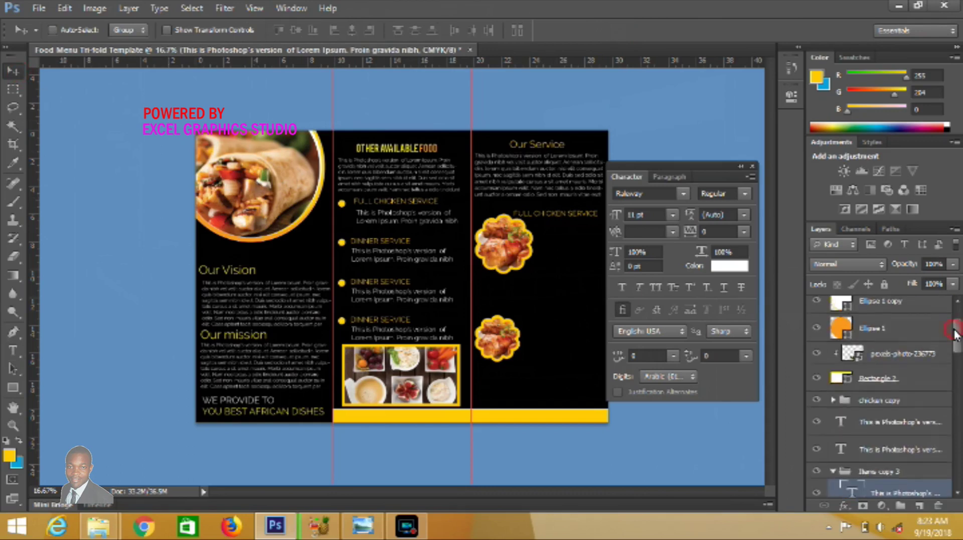
scroll(955, 351, "up", 2)
scroll(957, 371, "up", 1)
scroll(958, 392, "down", 3)
scroll(957, 416, "down", 2)
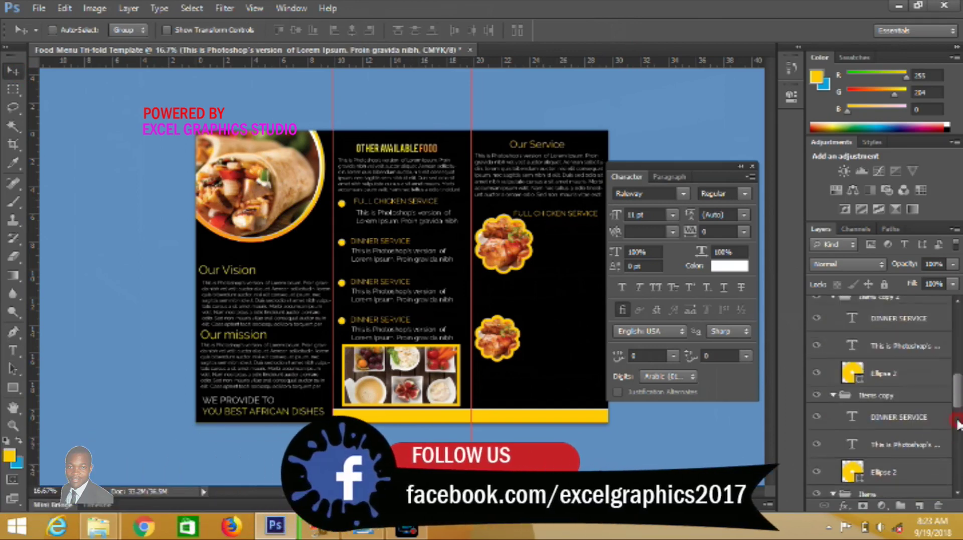
scroll(957, 446, "down", 2)
scroll(957, 473, "down", 2)
left_click(901, 419)
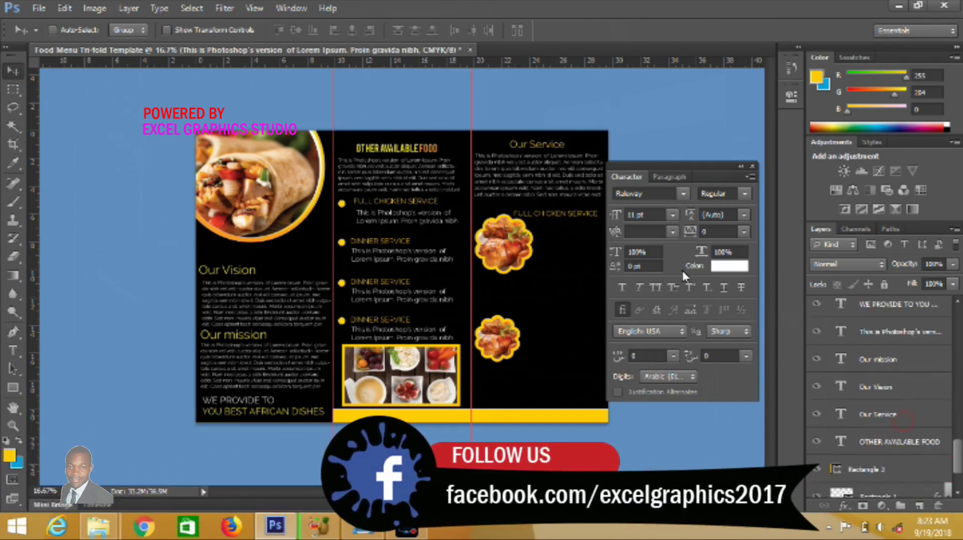
left_click_drag(530, 142, 521, 143)
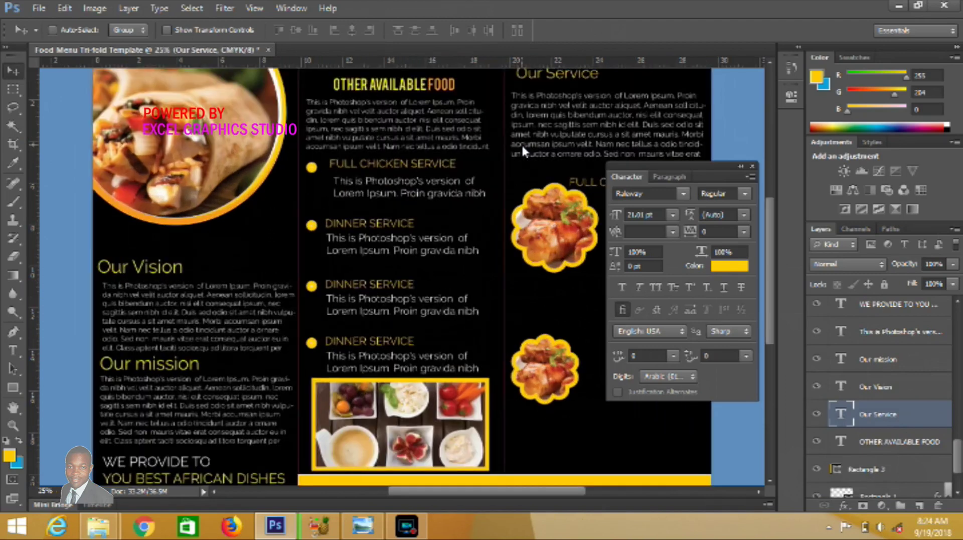
key("ctrl+minus")
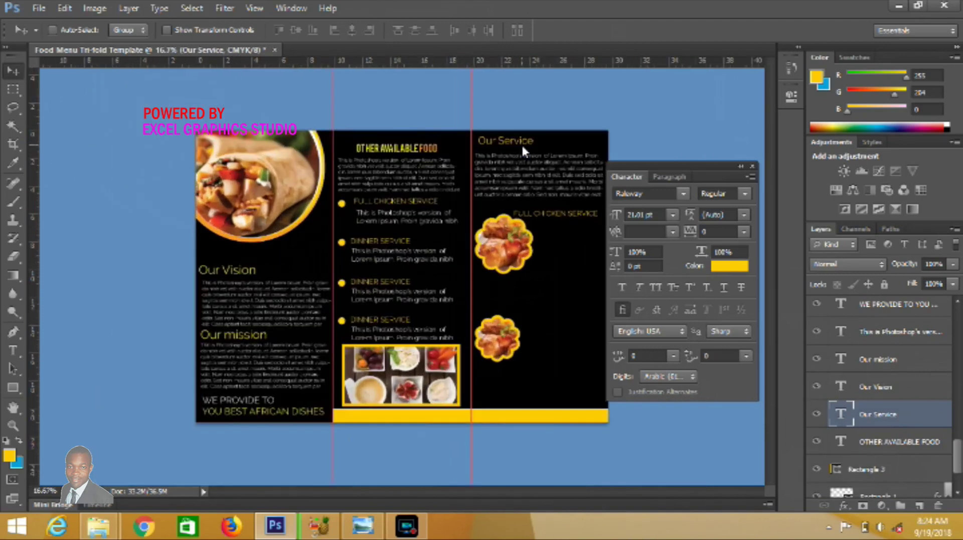
key("ctrl+plus")
key("ctrl+plus")
Add a centred 9 pt lorem ipsum paragraph beside the top chicken image
left_click(756, 491)
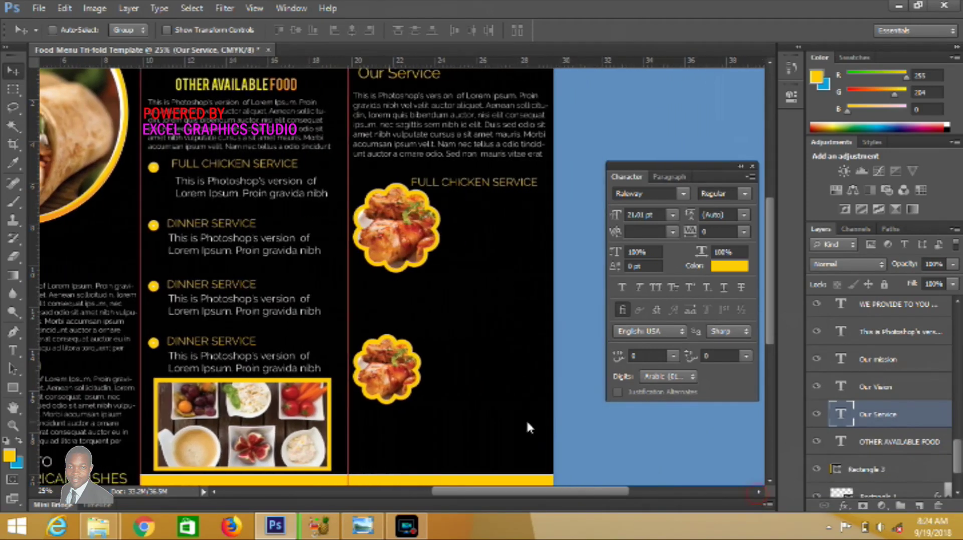
left_click(13, 352)
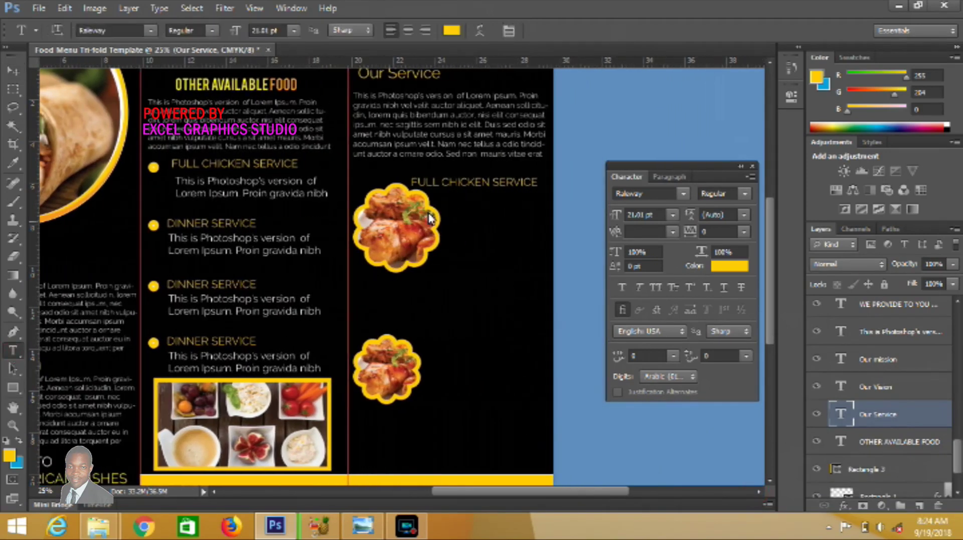
left_click_drag(442, 202, 539, 268)
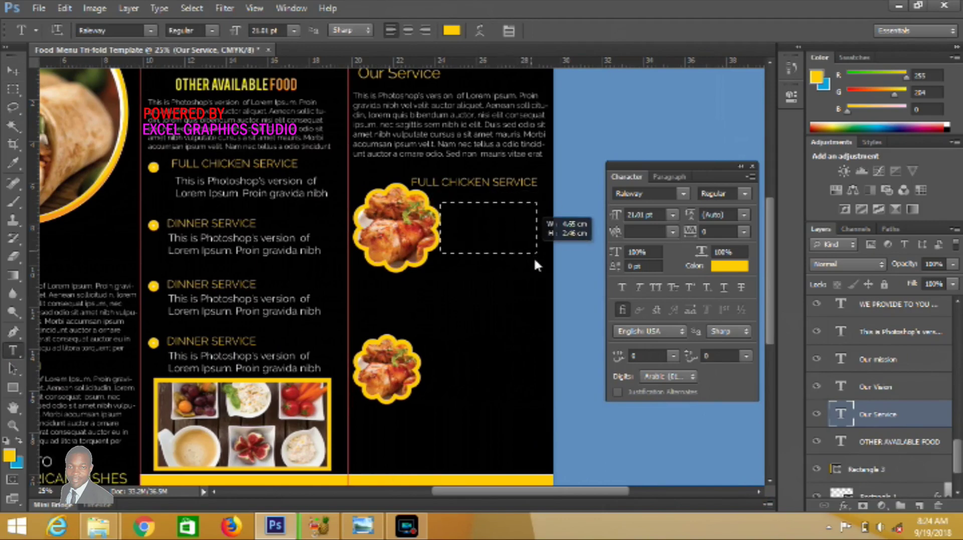
left_click_drag(537, 265, 545, 266)
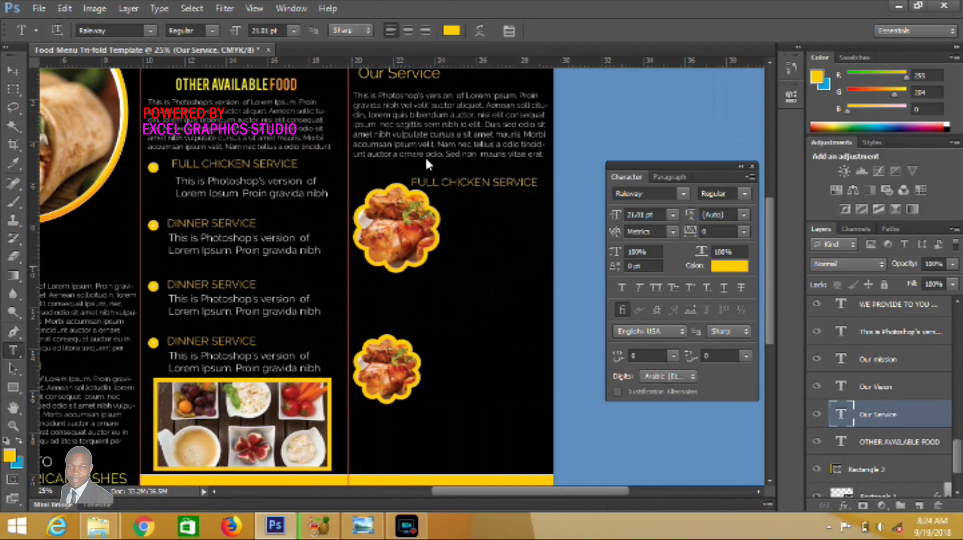
left_click(160, 8)
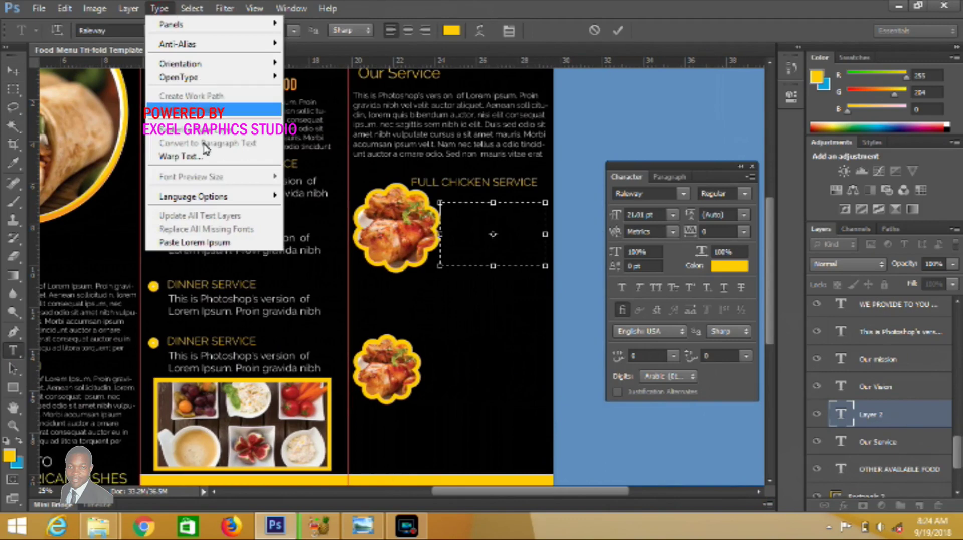
left_click(221, 246)
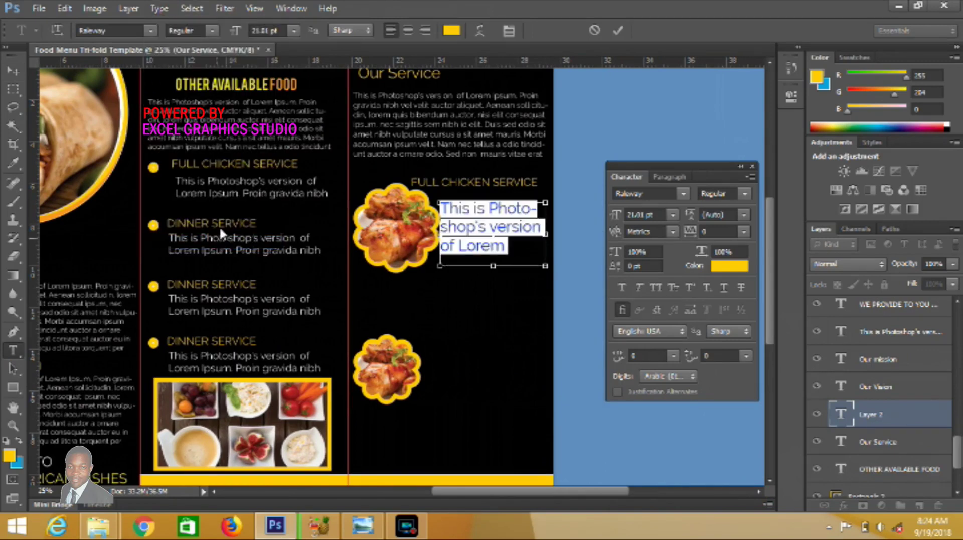
left_click(410, 31)
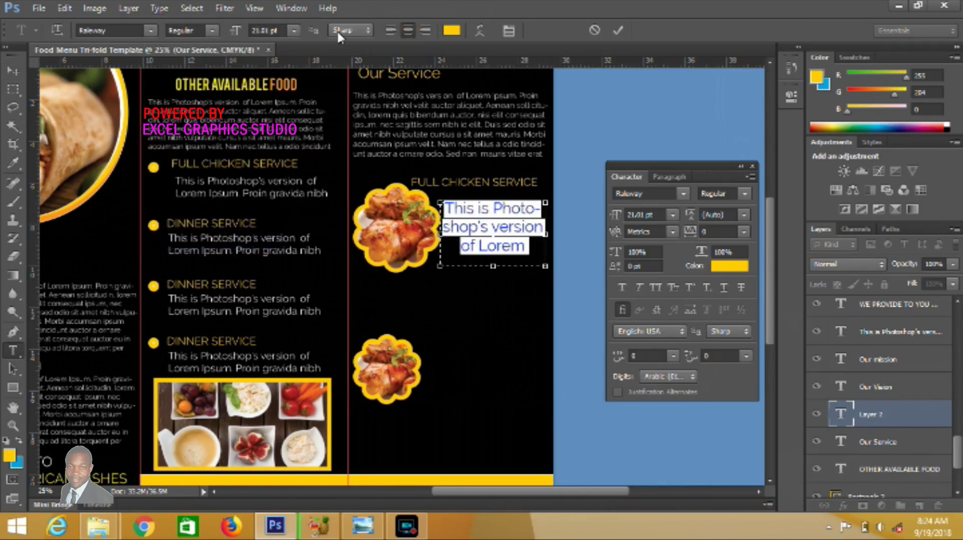
left_click(295, 30)
left_click(303, 102)
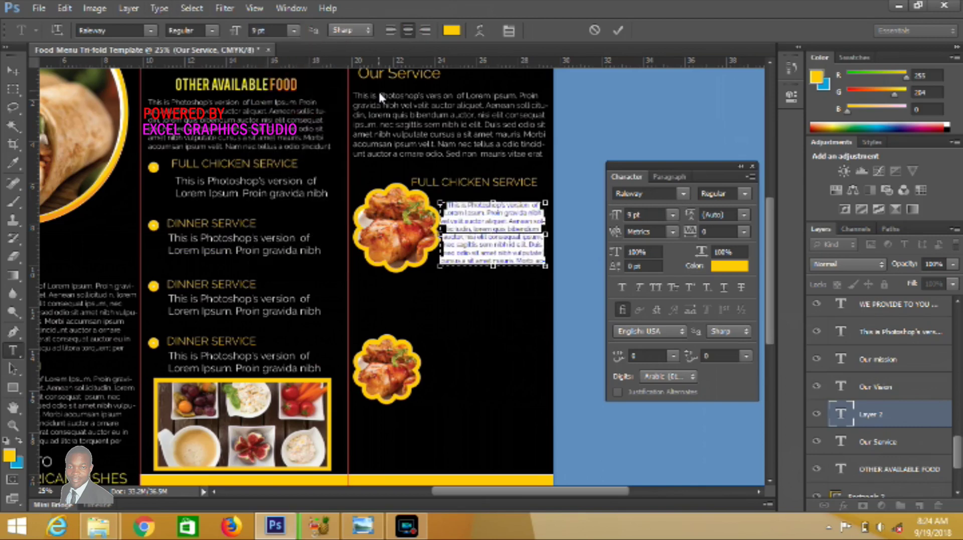
left_click(616, 31)
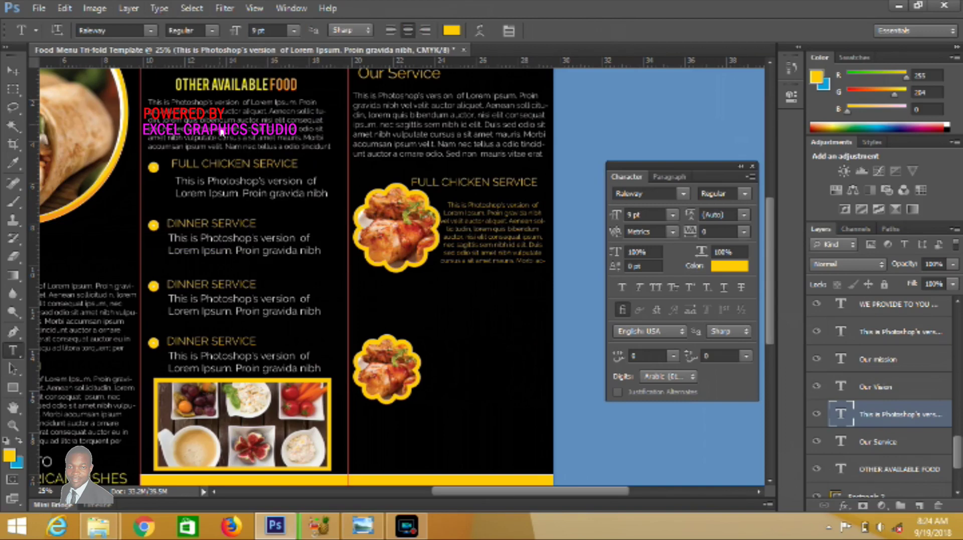
Add a second lorem ipsum paragraph between the two chicken images
left_click_drag(354, 270, 551, 338)
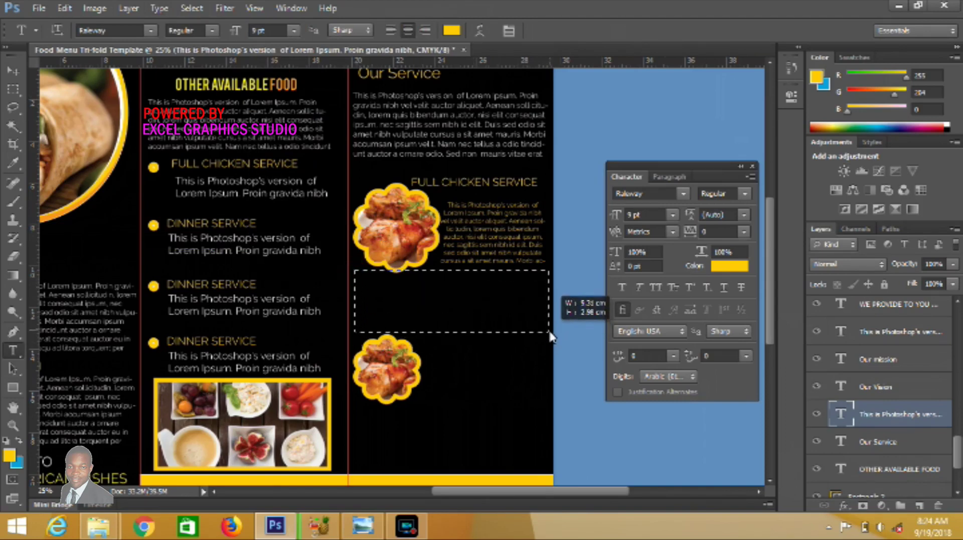
left_click_drag(550, 337, 546, 329)
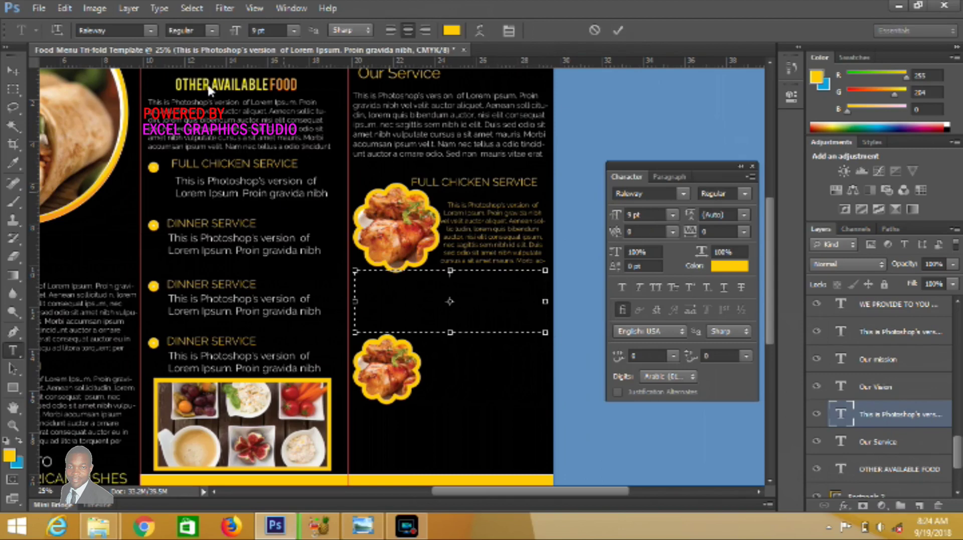
left_click(159, 8)
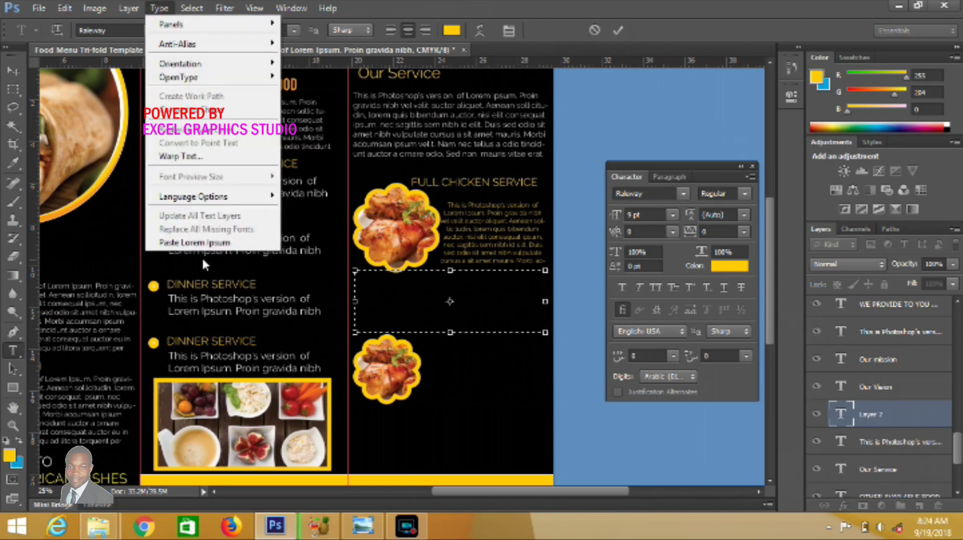
left_click(198, 240)
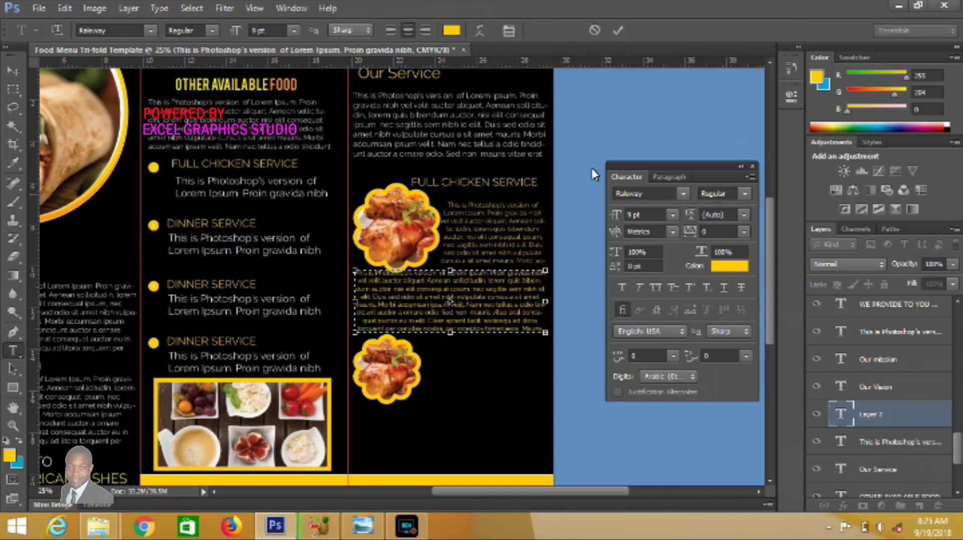
left_click(617, 33)
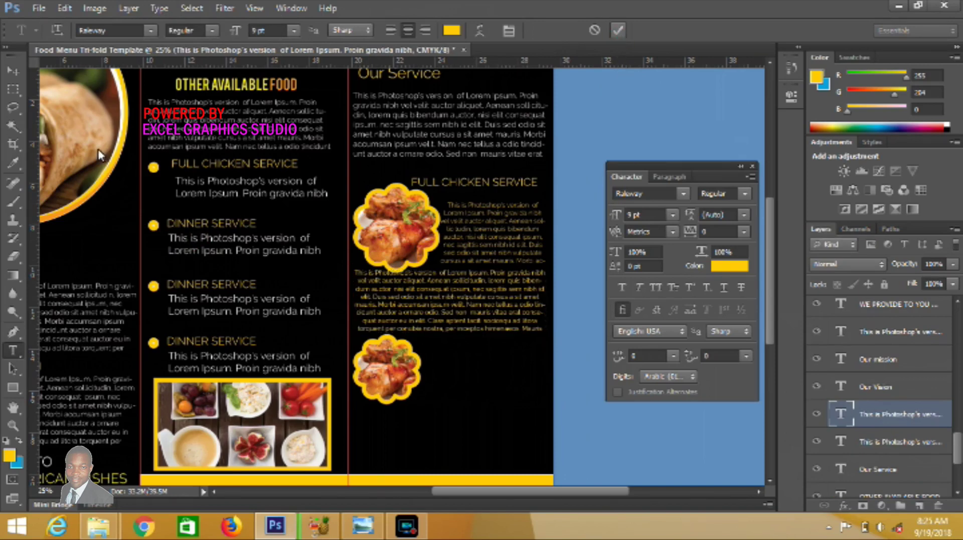
left_click(15, 71)
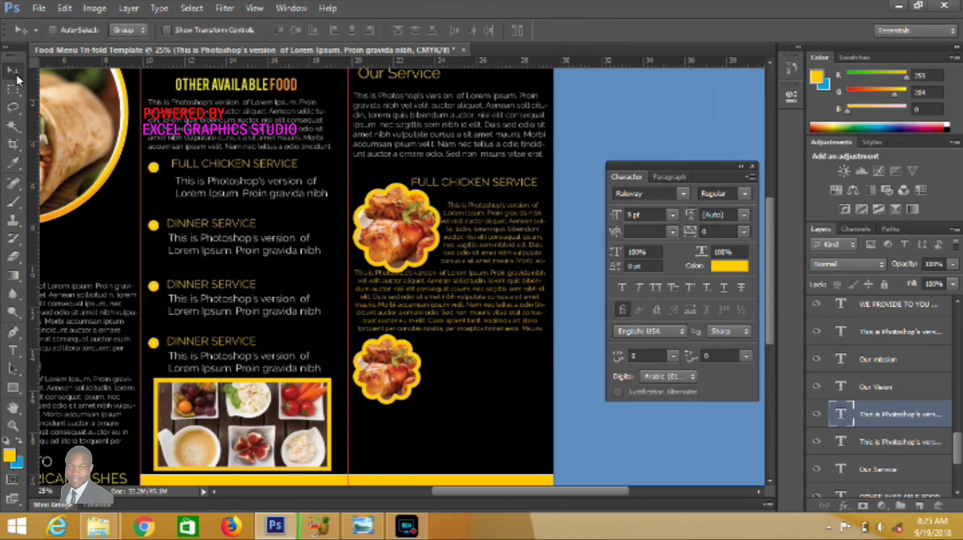
Alt-drag a copy of the FULL CHICKEN SERVICE heading down beside the second chicken image
key("ctrl+minus")
key("ctrl+plus")
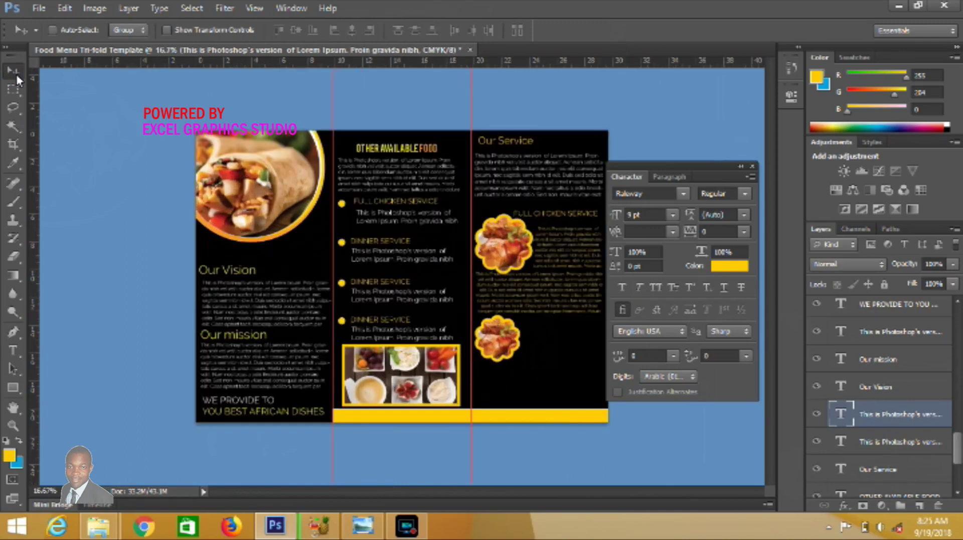
key("ctrl+plus")
left_click(756, 490)
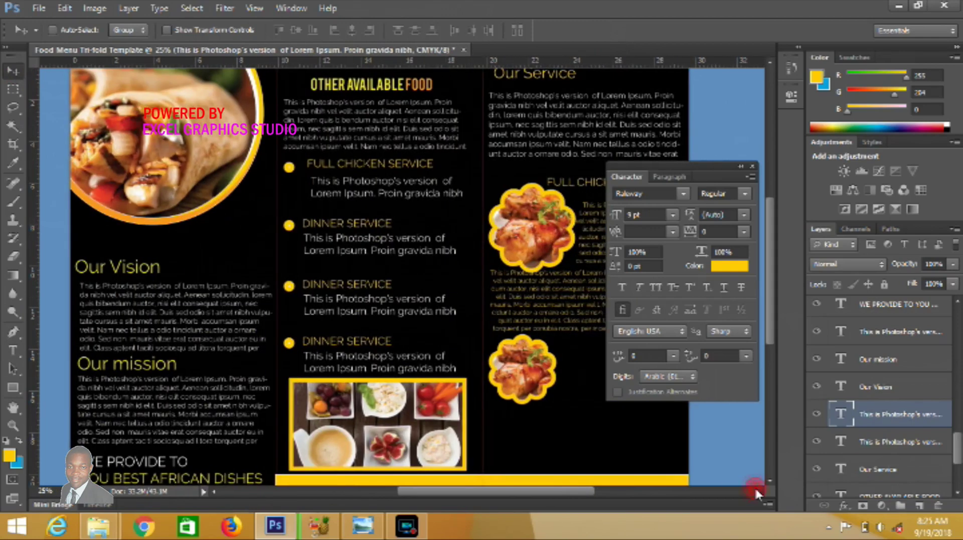
left_click(755, 489)
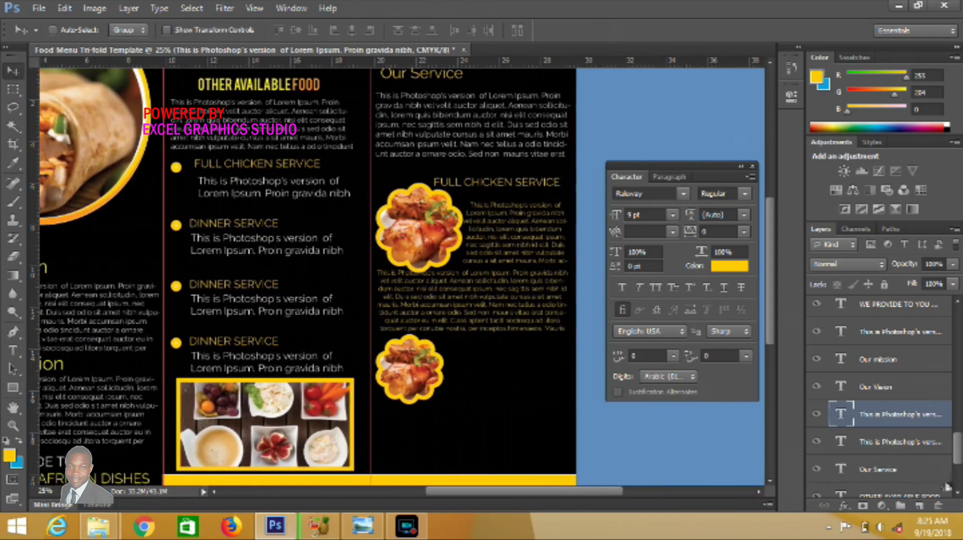
scroll(954, 496, "up", 5)
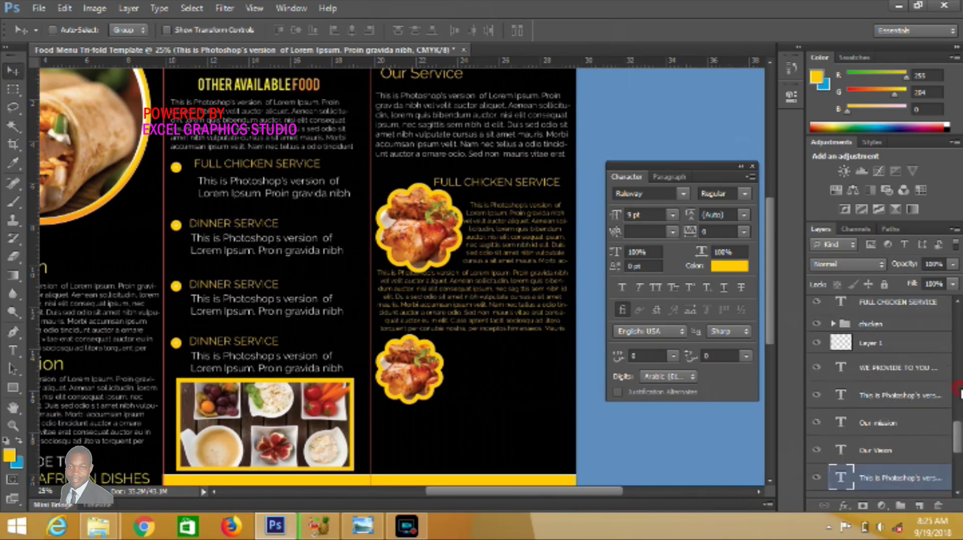
scroll(960, 375, "up", 2)
scroll(959, 356, "up", 2)
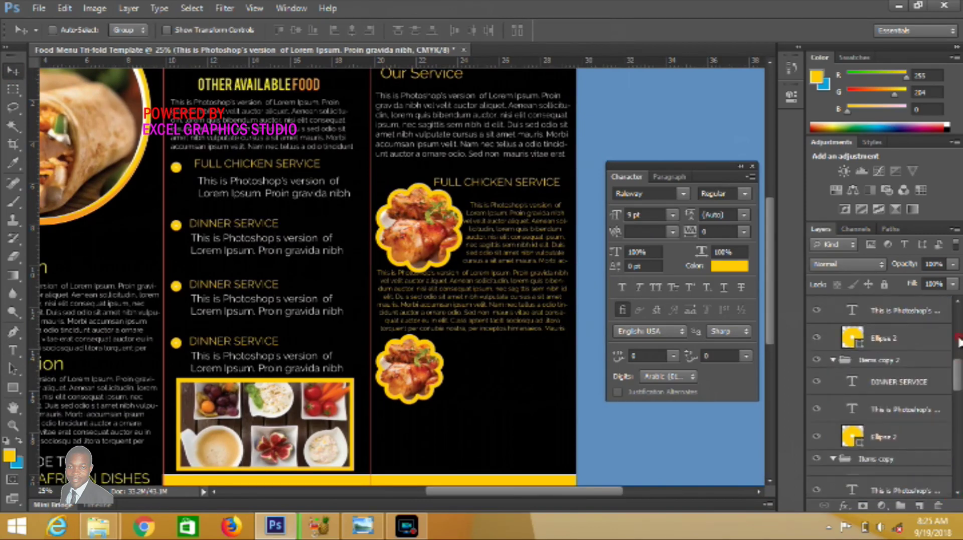
scroll(958, 331, "up", 2)
left_click(959, 321)
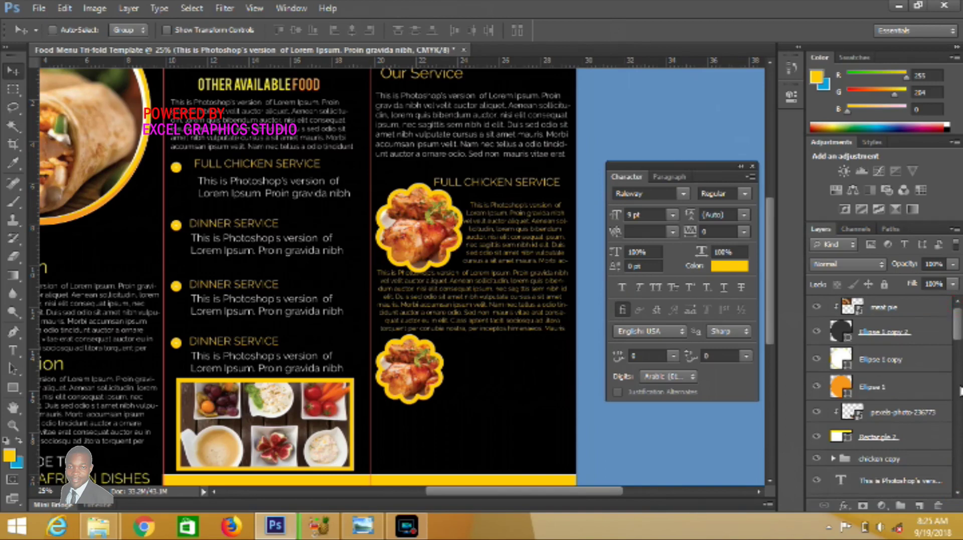
left_click(959, 391)
left_click(959, 421)
left_click(959, 441)
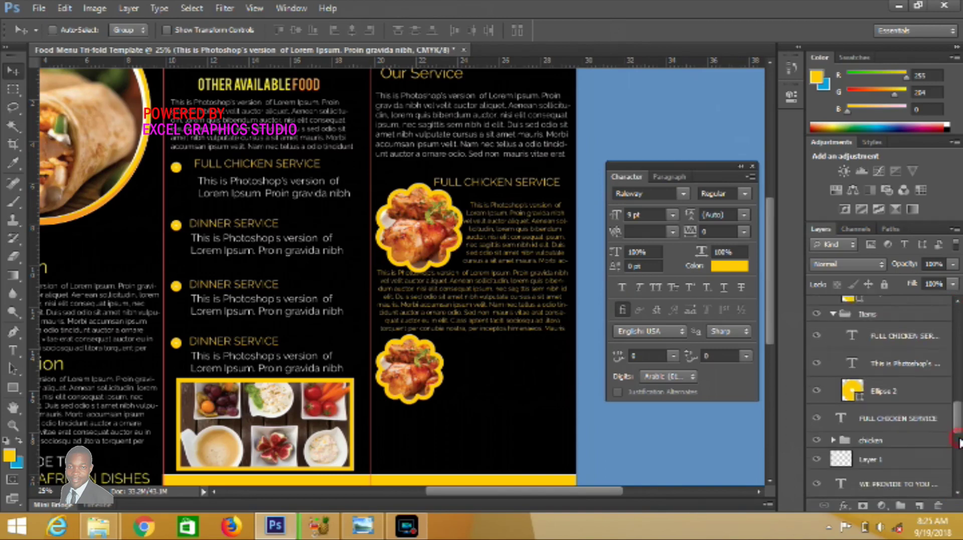
left_click(916, 427)
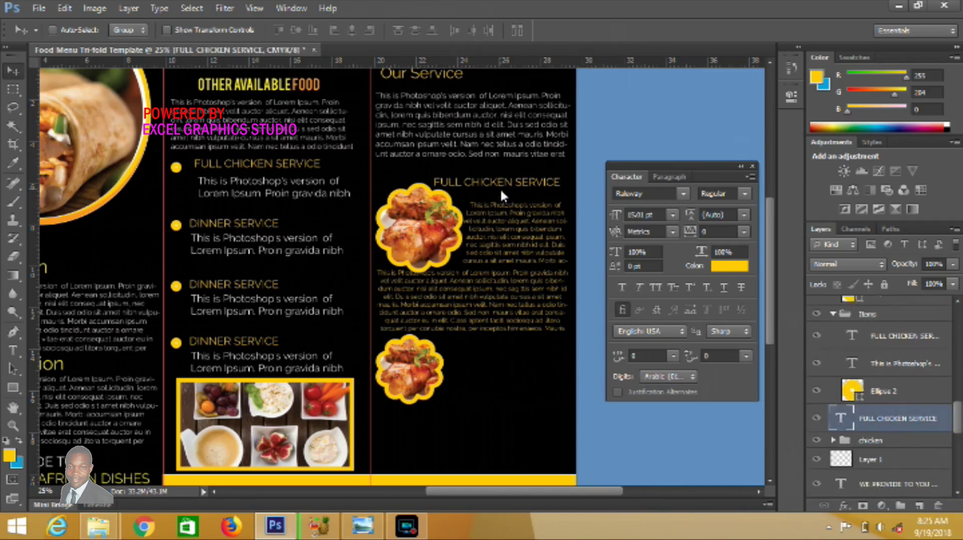
left_click_drag(501, 188, 506, 357)
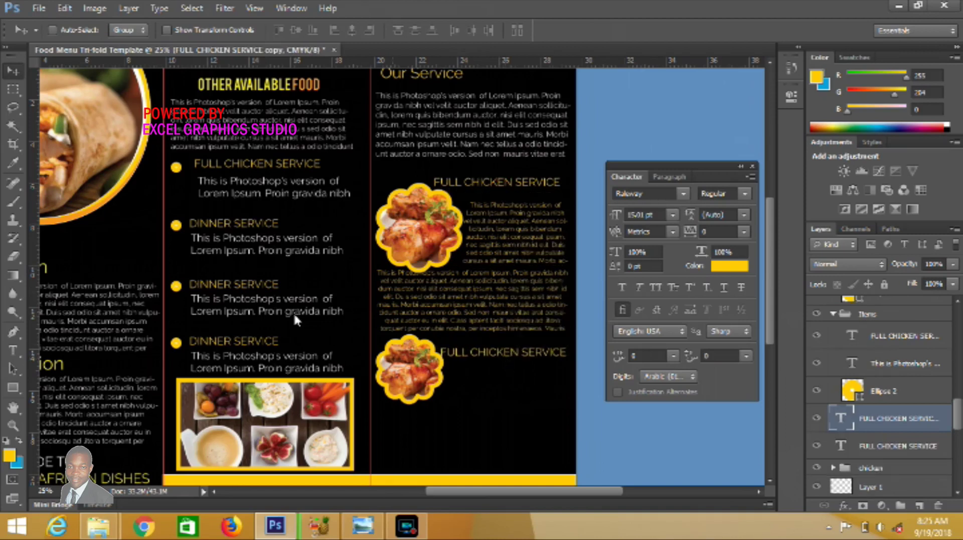
Retype the copied heading to read FULL SHARWAMA SERVICE
left_click(20, 350)
left_click(459, 354)
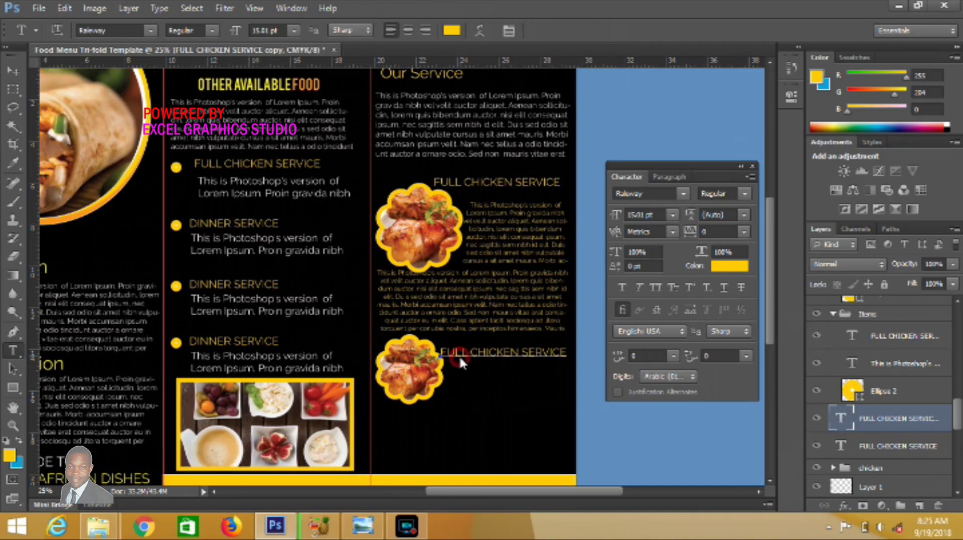
key("shift+End")
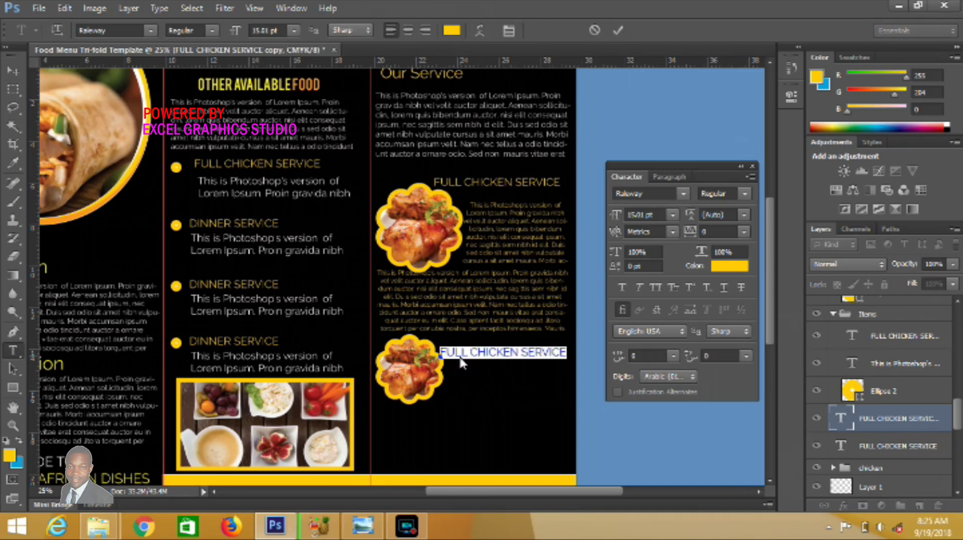
key("Left")
key("shift+End")
type("SHARWAM")
key("BackSpace")
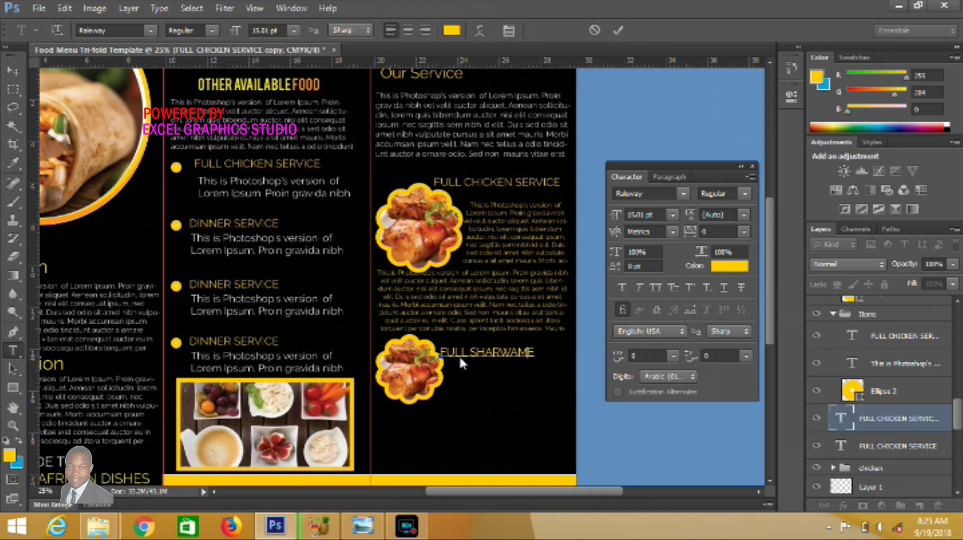
type("A")
type(" SERVIC")
Set the FULL SHARWAMA SERVICE heading to 14.01 pt and commit it
key("ctrl+a")
left_click(238, 29)
key("Down")
key("Down")
key("Up")
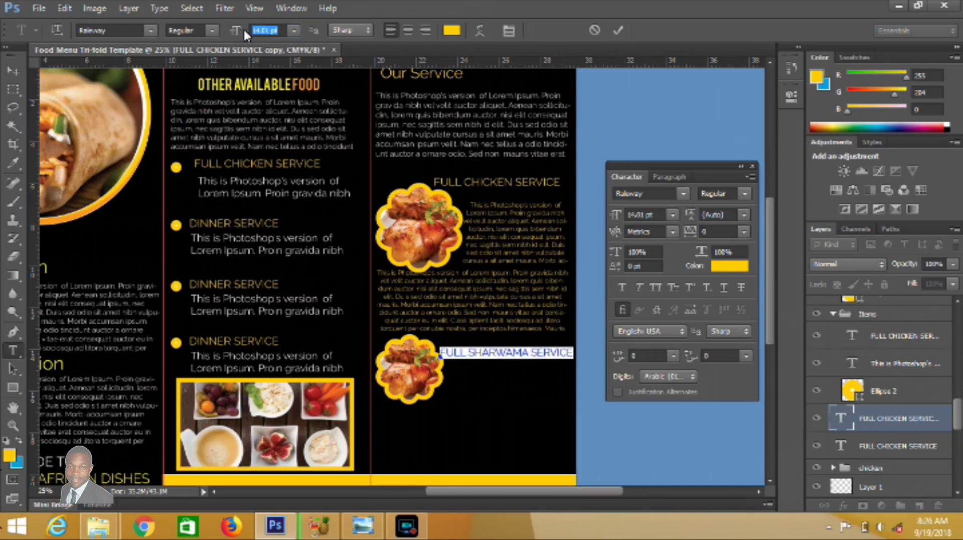
left_click(617, 30)
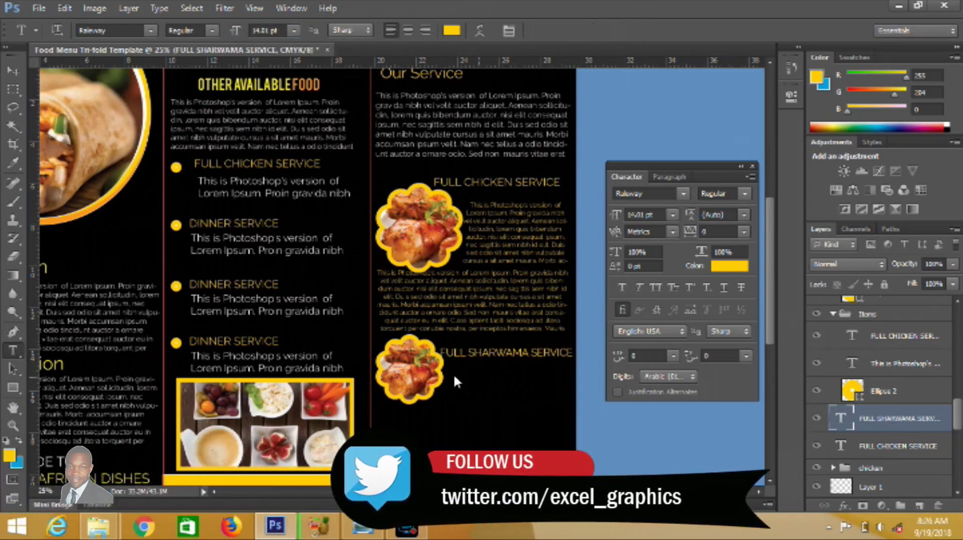
Add a 10 pt lorem ipsum paragraph under the FULL SHARWAMA SERVICE heading
mouse_move(444, 362)
left_mouse_down()
mouse_move(574, 425)
mouse_move(569, 406)
left_mouse_up()
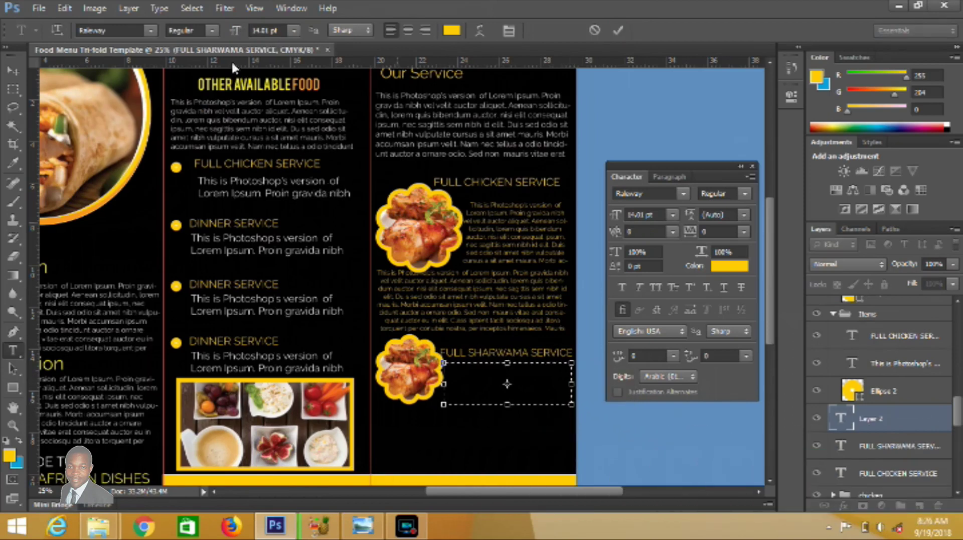
left_click(159, 11)
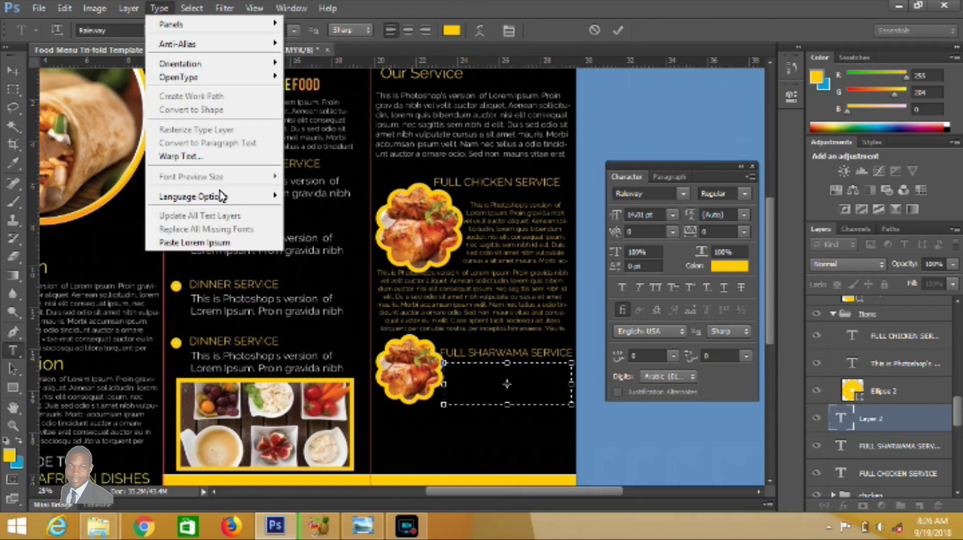
left_click(222, 240)
key("ctrl+a")
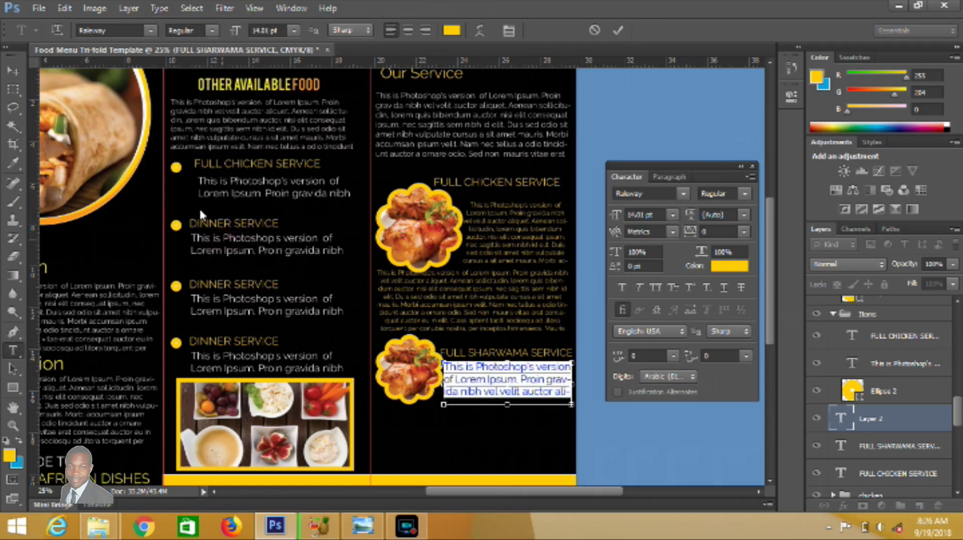
left_click(292, 30)
left_click(290, 114)
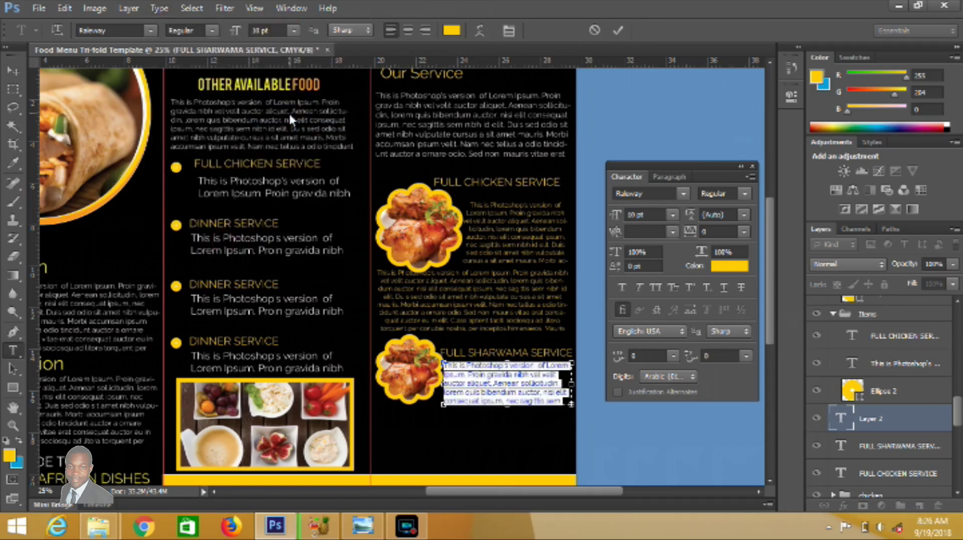
Centre the new paragraph and make its text white
left_click(428, 31)
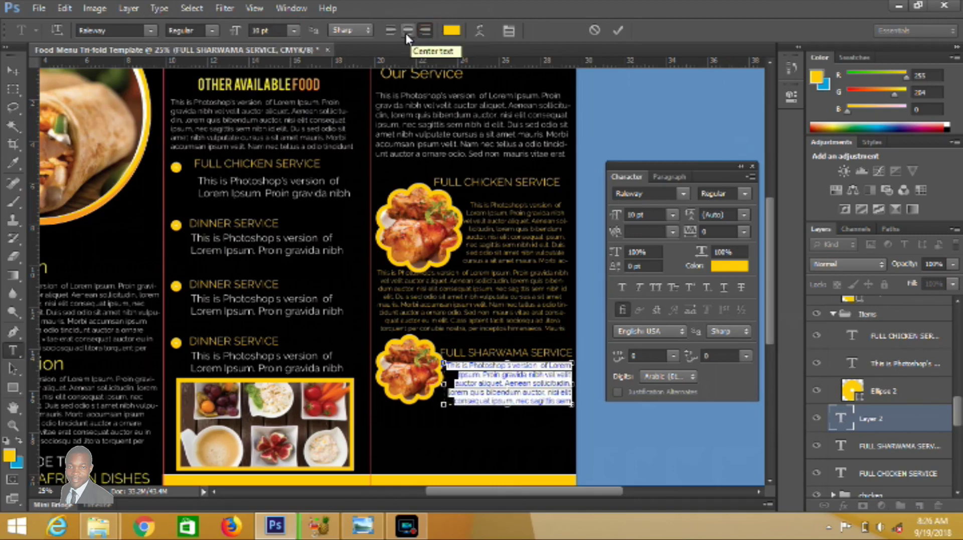
left_click(407, 32)
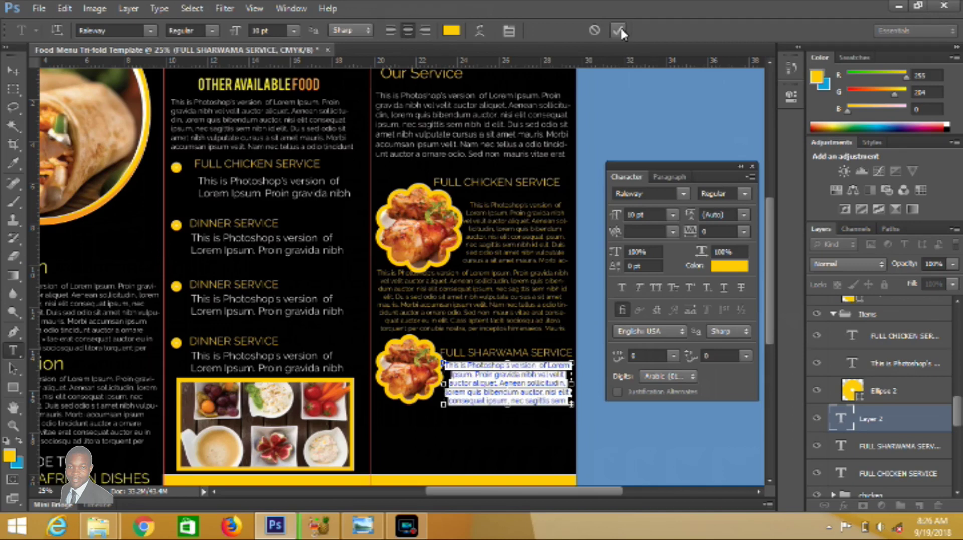
left_click(451, 30)
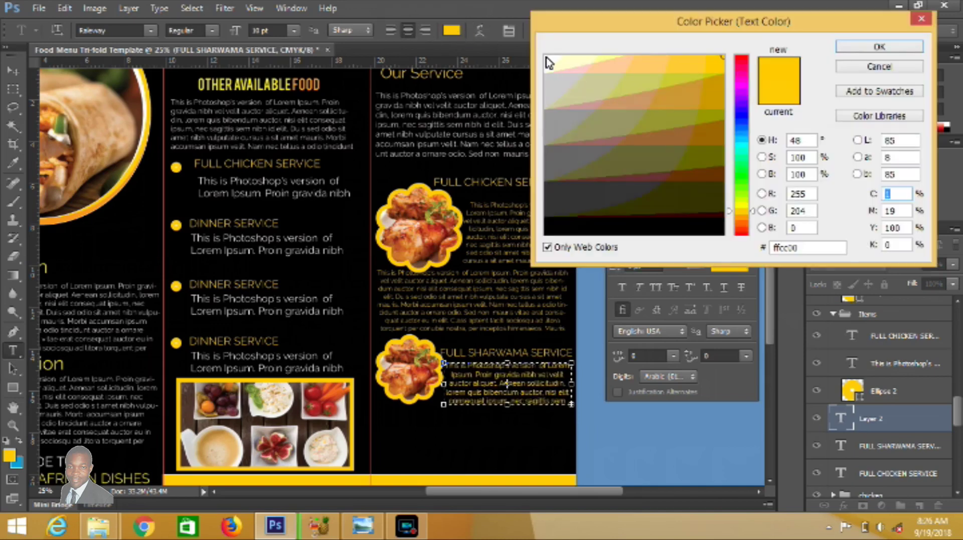
left_click(549, 62)
left_click(880, 46)
left_click(616, 31)
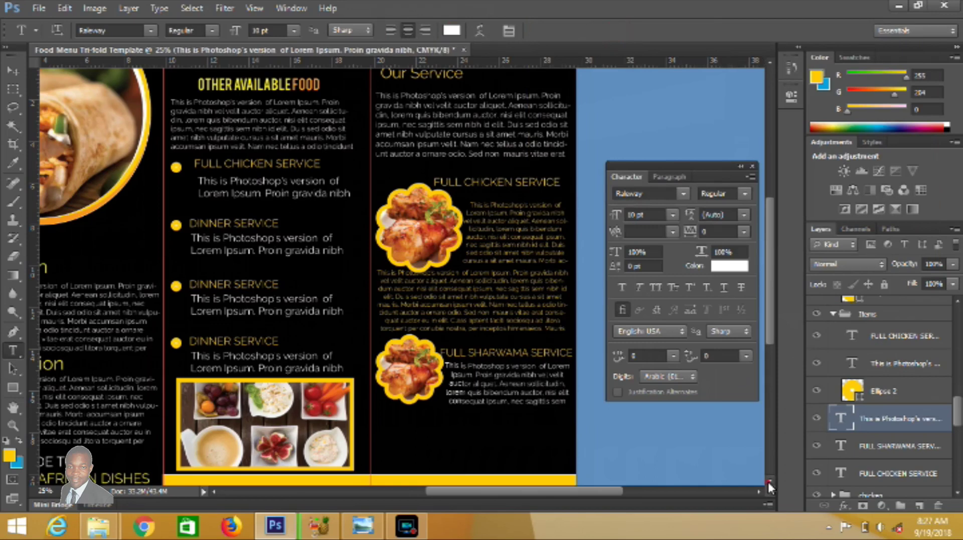
left_click(767, 480)
Fill a wide text box along the panel bottom with lorem ipsum placeholder text
scroll(451, 391, "down", 1)
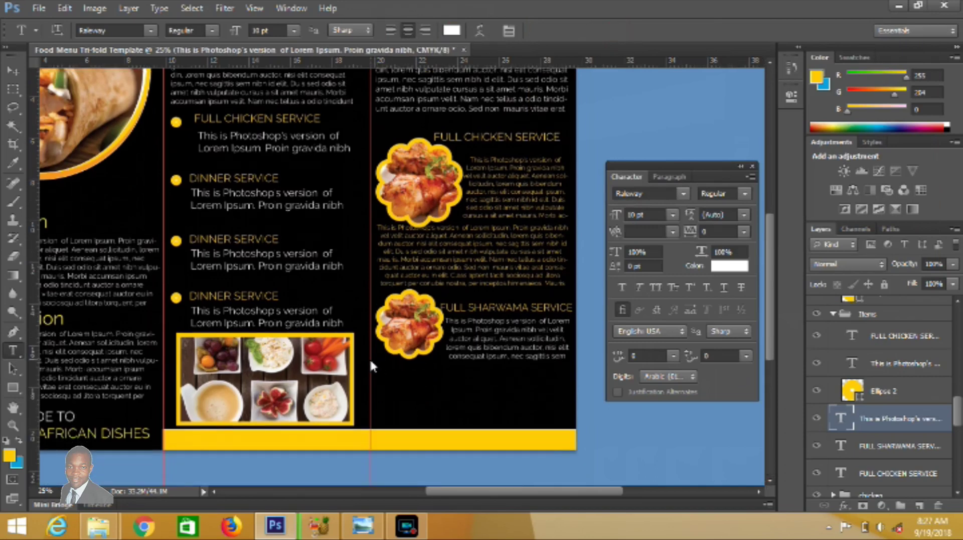
left_click_drag(375, 359, 573, 422)
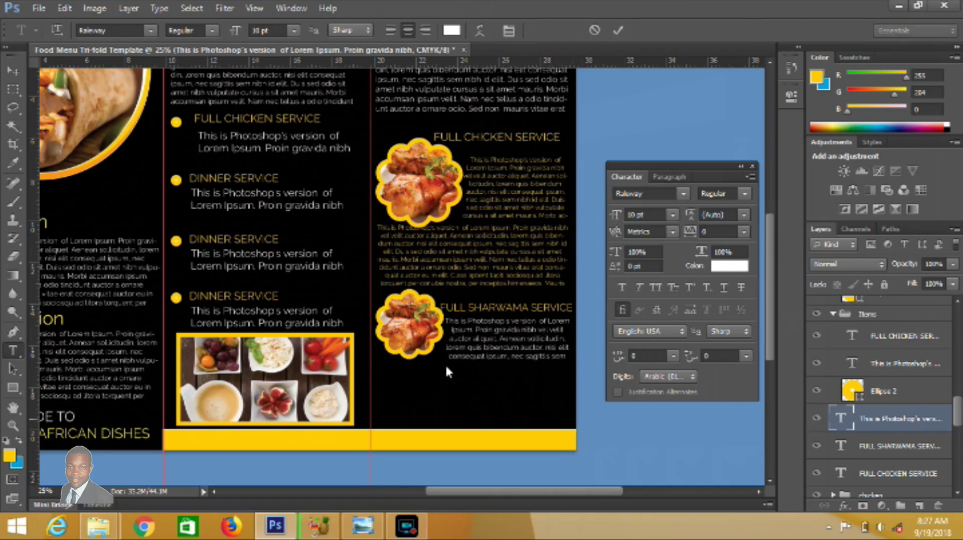
left_click(158, 9)
left_click(208, 237)
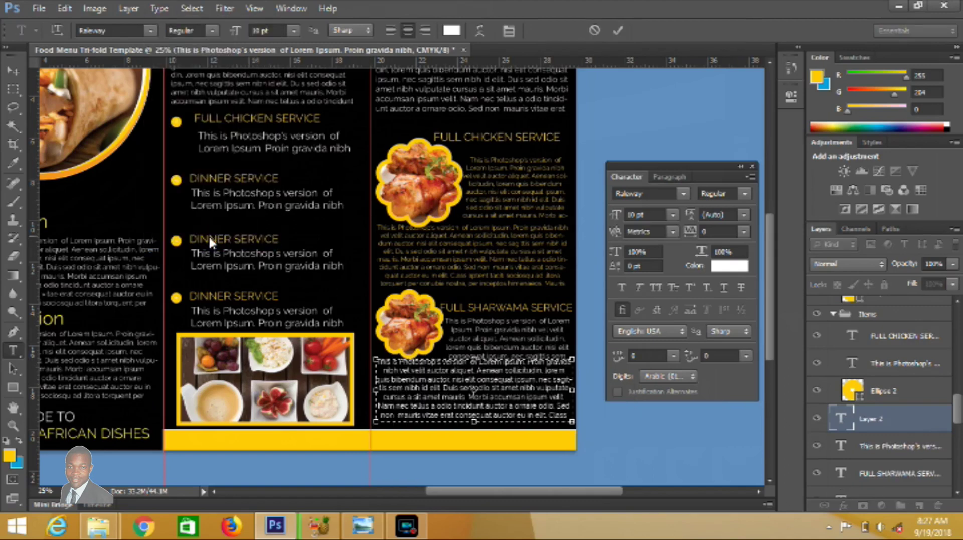
left_click(389, 31)
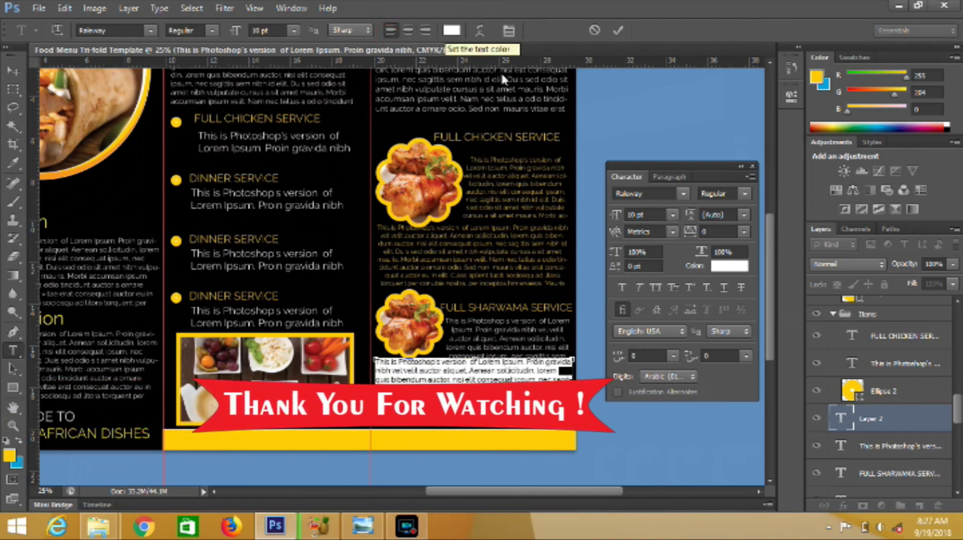
left_click_drag(478, 424, 479, 426)
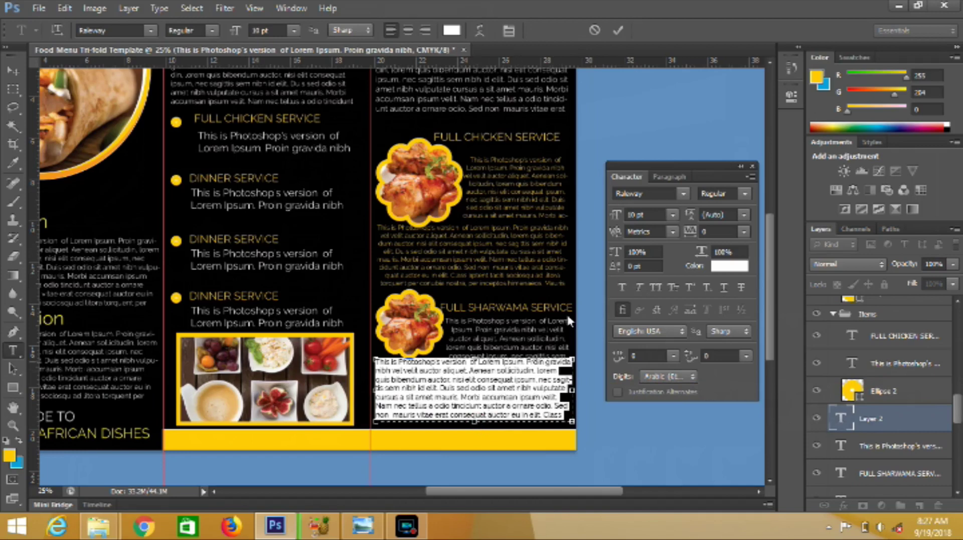
left_click(618, 30)
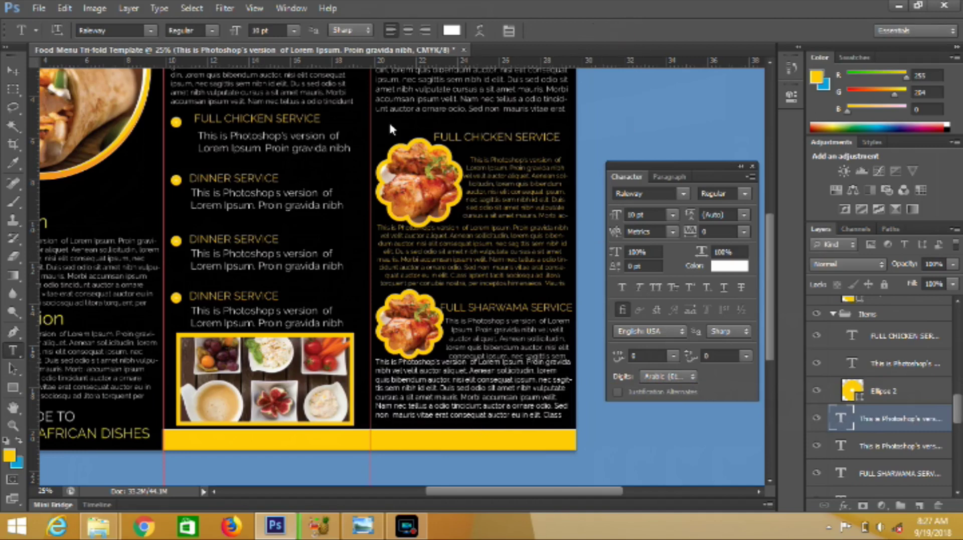
left_click(13, 72)
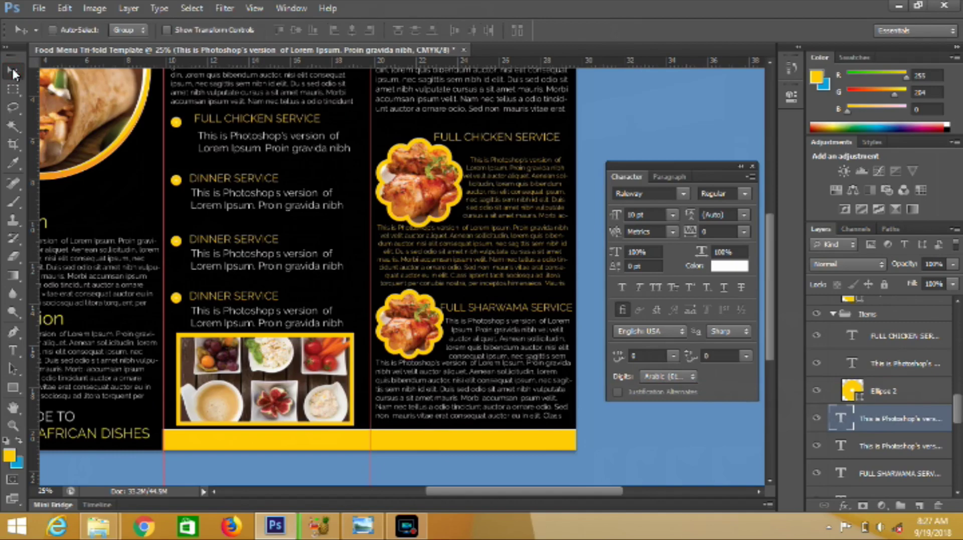